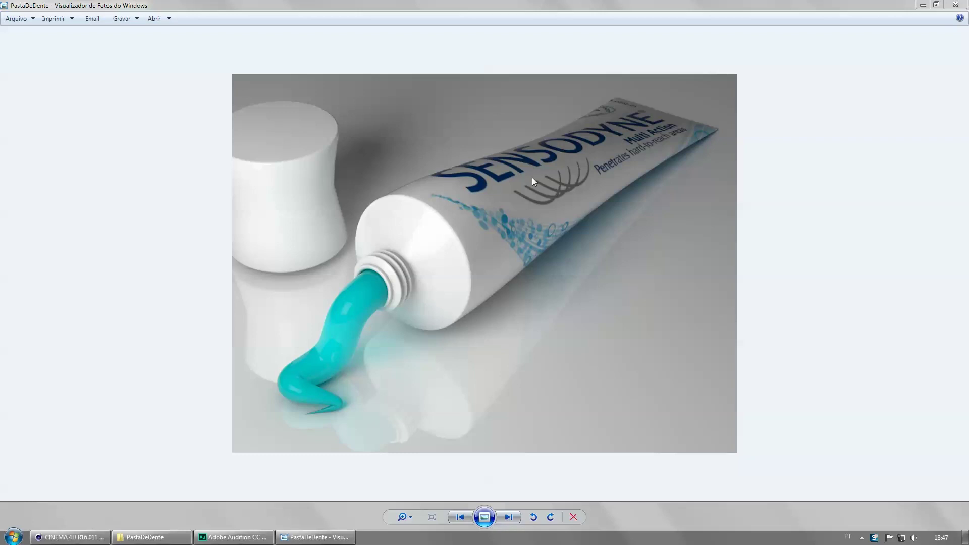
- Switch to Cinema 4D and create a circle spline with a radius of 80 cm
{"action": "left_click", "coordinate": [70, 537]}
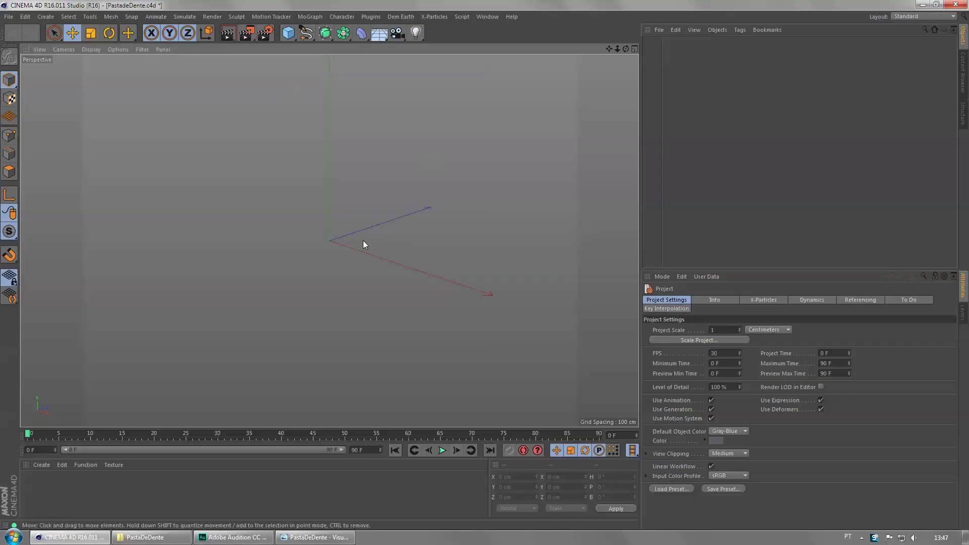
{"action": "left_click", "coordinate": [341, 35]}
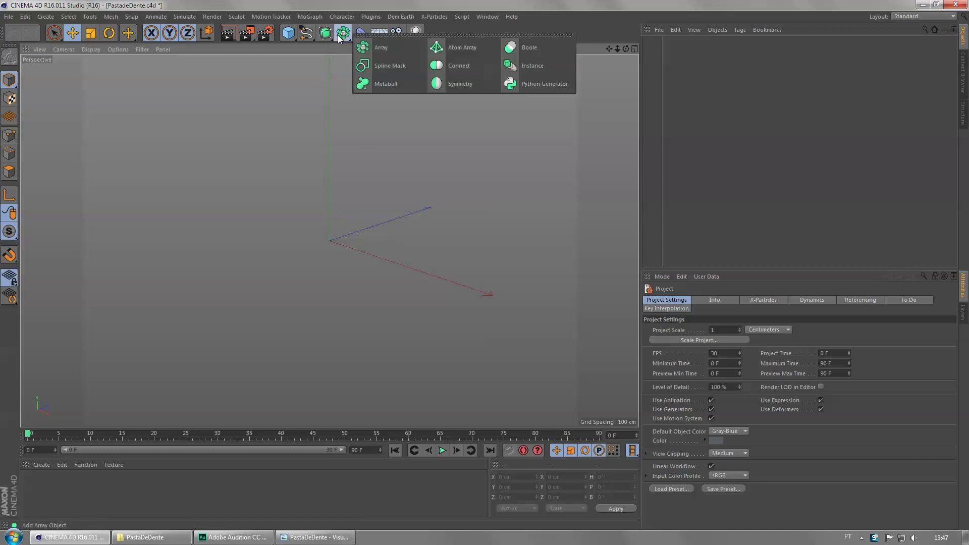
{"action": "left_click", "coordinate": [325, 33]}
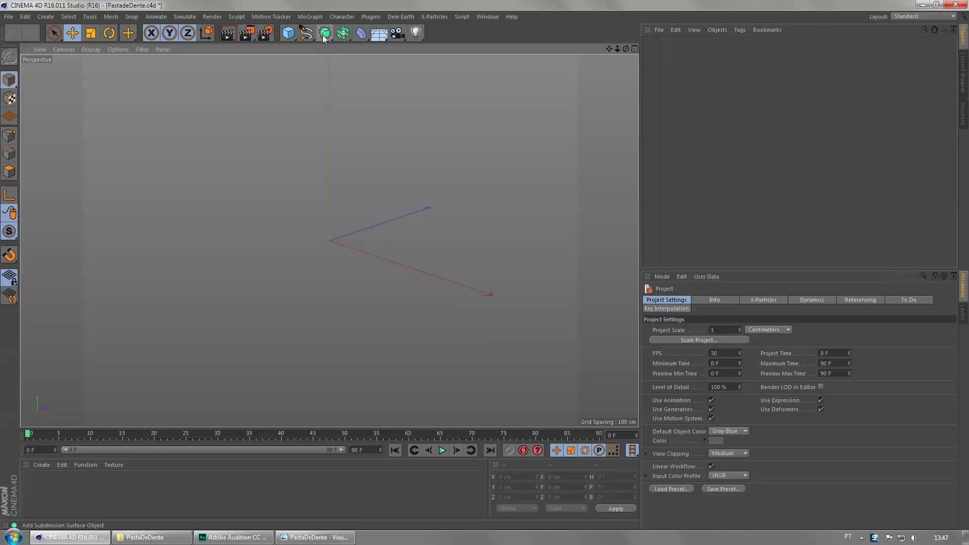
{"action": "left_click", "coordinate": [306, 34]}
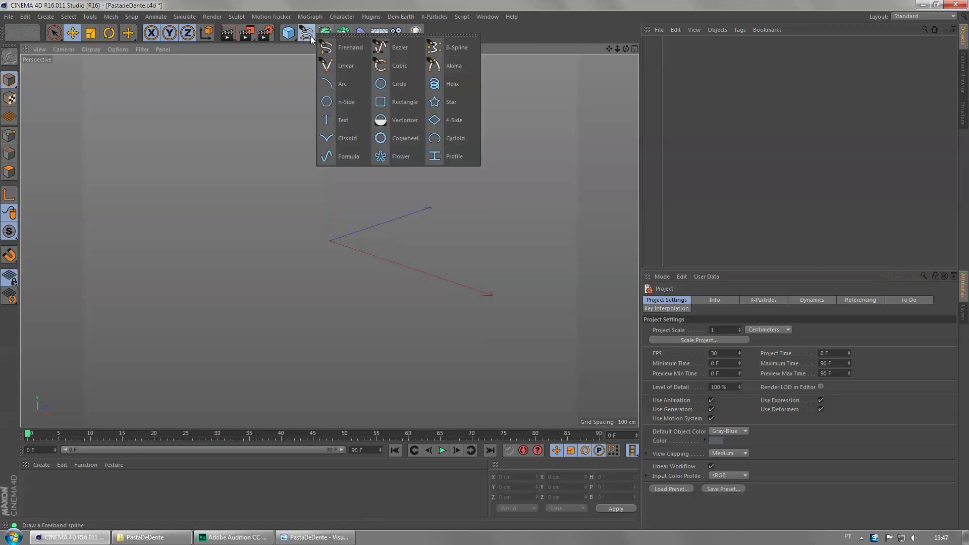
{"action": "left_click", "coordinate": [401, 83]}
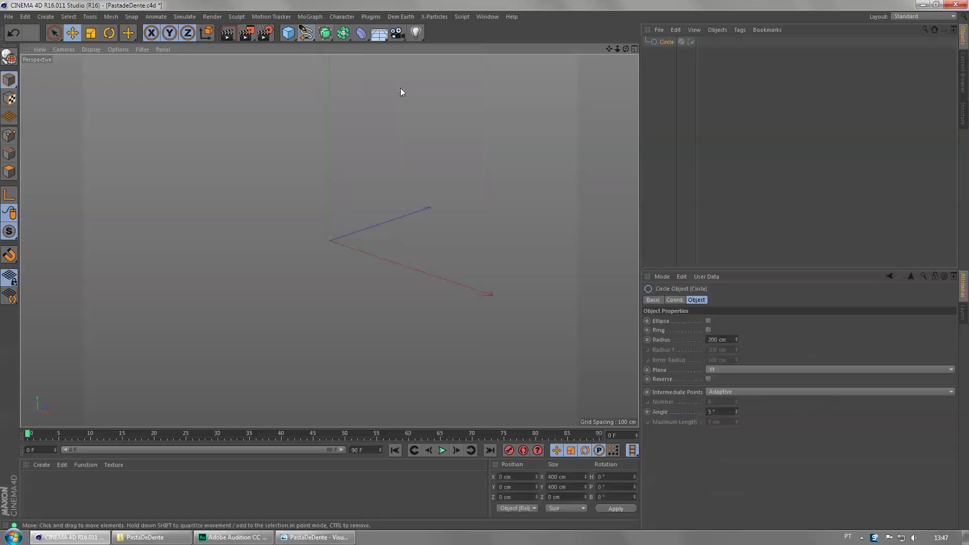
{"action": "left_click", "coordinate": [722, 340]}
{"action": "type", "text": "80"}
{"action": "key", "text": "Return"}
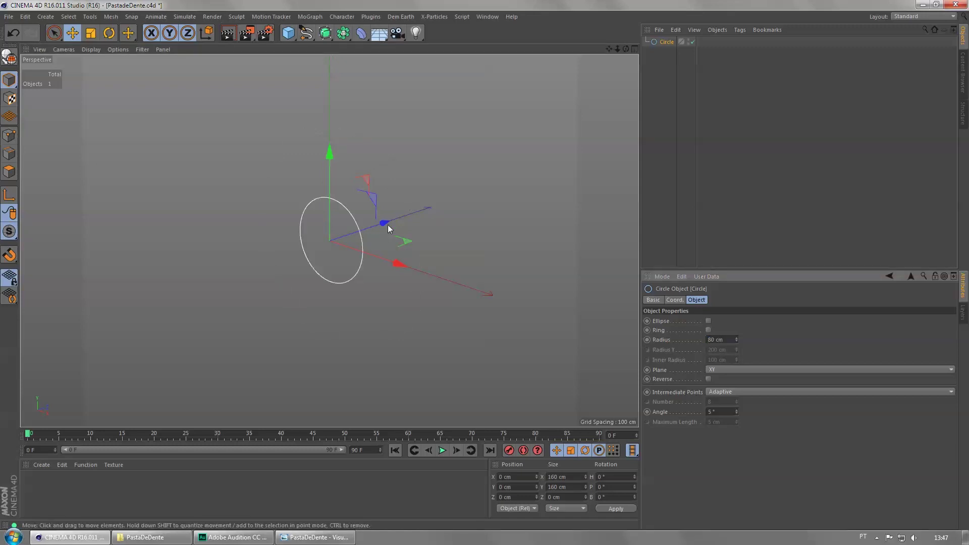
- Create a Loft object and make the circle its child
{"action": "left_click_drag", "start_coordinate": [388, 228], "coordinate": [416, 208], "text": "alt"}
{"action": "left_click", "coordinate": [326, 33]}
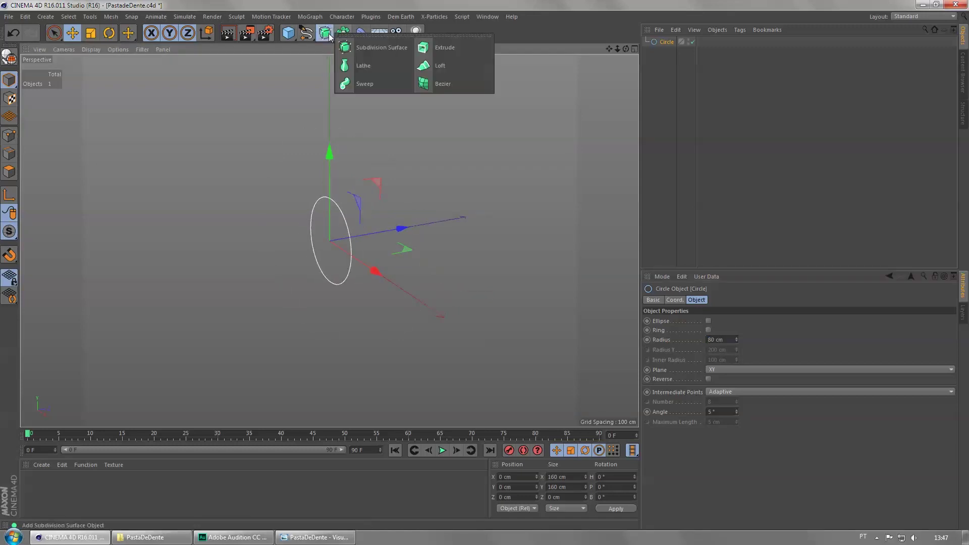
{"action": "left_click", "coordinate": [423, 66]}
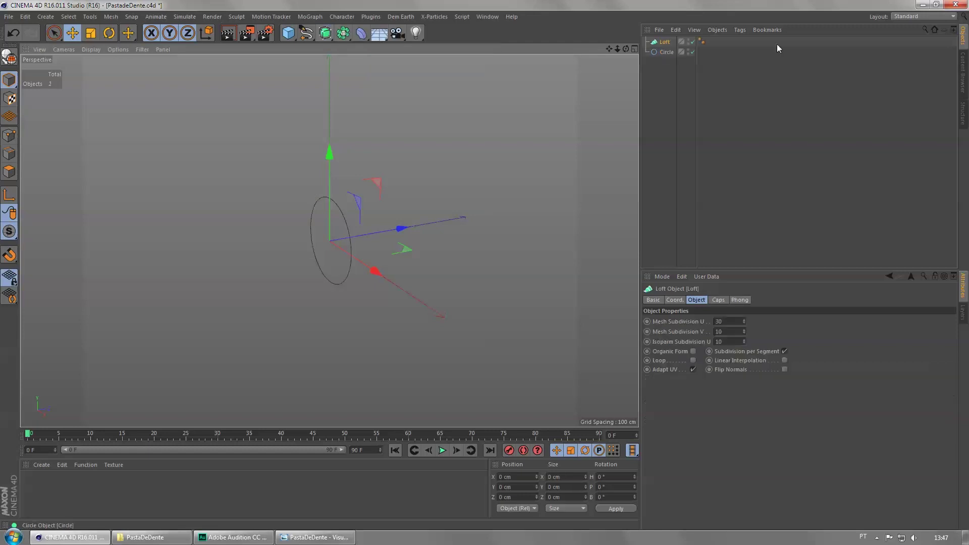
{"action": "left_click", "coordinate": [663, 52]}
{"action": "left_click_drag", "start_coordinate": [667, 53], "coordinate": [665, 42]}
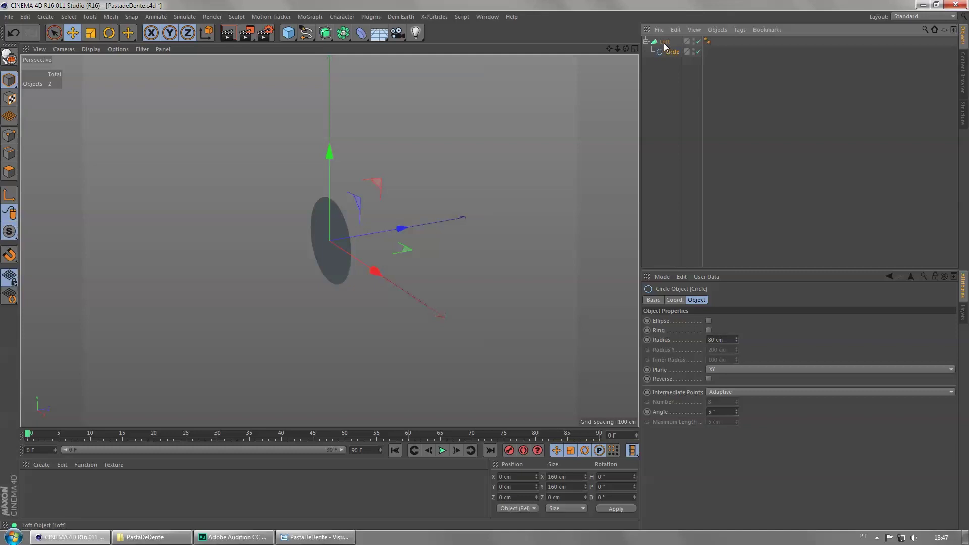
- Rename the Loft object as TUBO
{"action": "left_click", "coordinate": [666, 43]}
{"action": "double_click", "coordinate": [666, 42]}
{"action": "key", "text": "Return"}
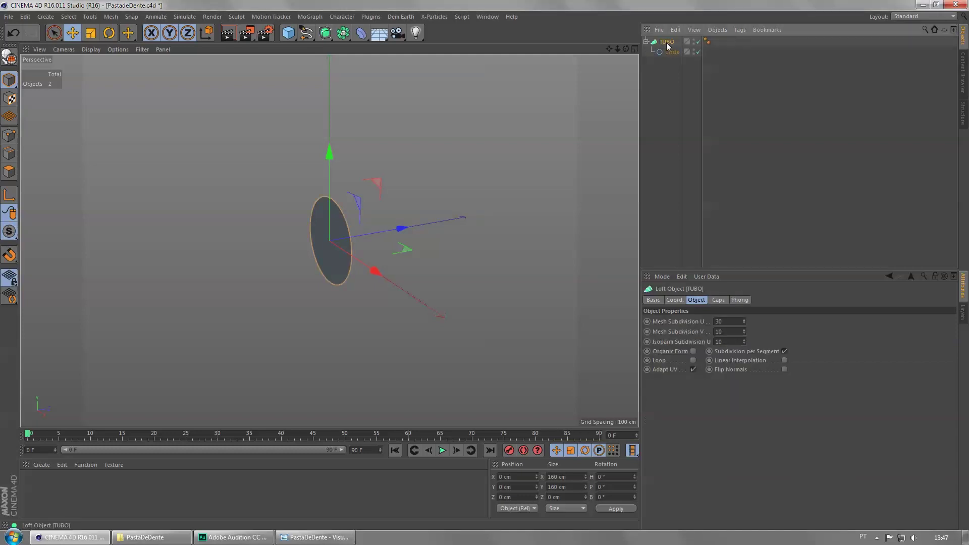
{"action": "left_click", "coordinate": [490, 215]}
{"action": "left_click", "coordinate": [339, 227]}
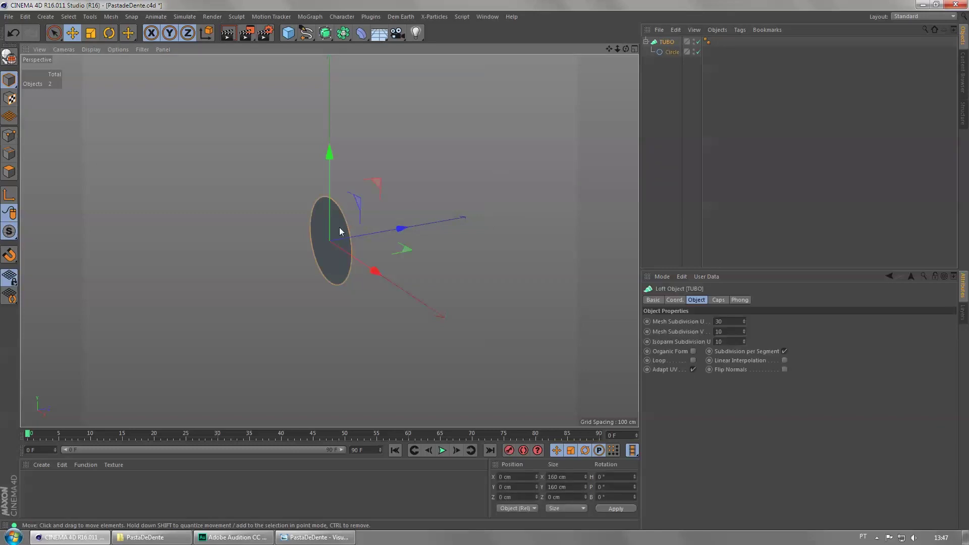
- Duplicate the circle inside the loft and move the copy to about 97 cm along Z
{"action": "left_click", "coordinate": [675, 55]}
{"action": "middle_click_drag", "start_coordinate": [388, 286], "coordinate": [367, 282], "text": "alt"}
{"action": "left_click_drag", "start_coordinate": [368, 282], "coordinate": [401, 232], "text": "alt"}
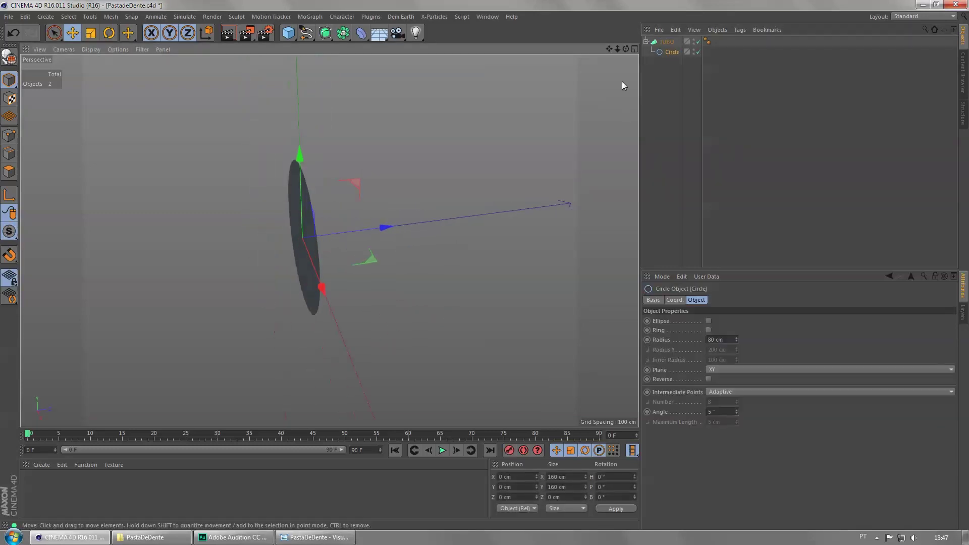
{"action": "left_click", "coordinate": [677, 52]}
{"action": "left_click_drag", "start_coordinate": [672, 55], "coordinate": [675, 63], "text": "ctrl"}
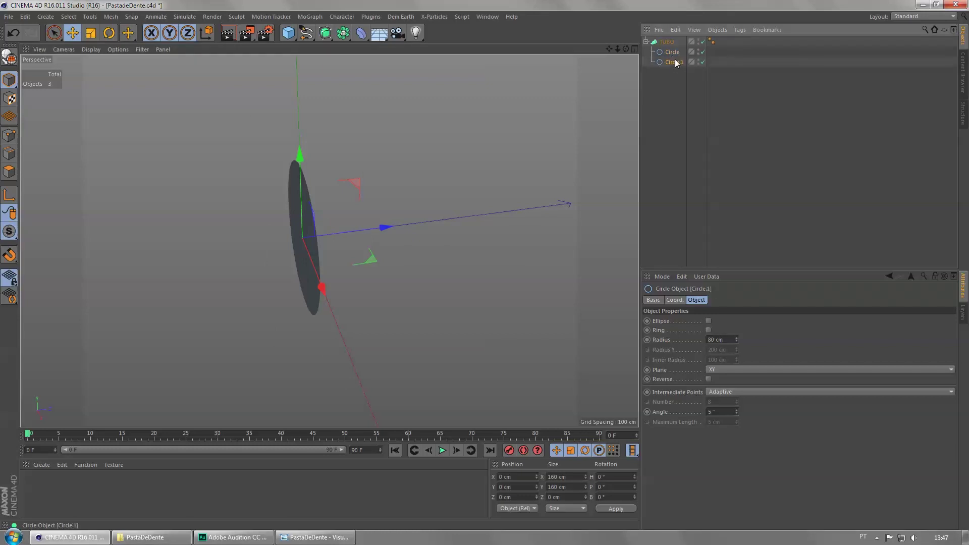
{"action": "left_click_drag", "start_coordinate": [386, 228], "coordinate": [440, 220]}
{"action": "left_click_drag", "start_coordinate": [386, 249], "coordinate": [406, 263], "text": "alt"}
{"action": "left_click_drag", "start_coordinate": [461, 242], "coordinate": [479, 241]}
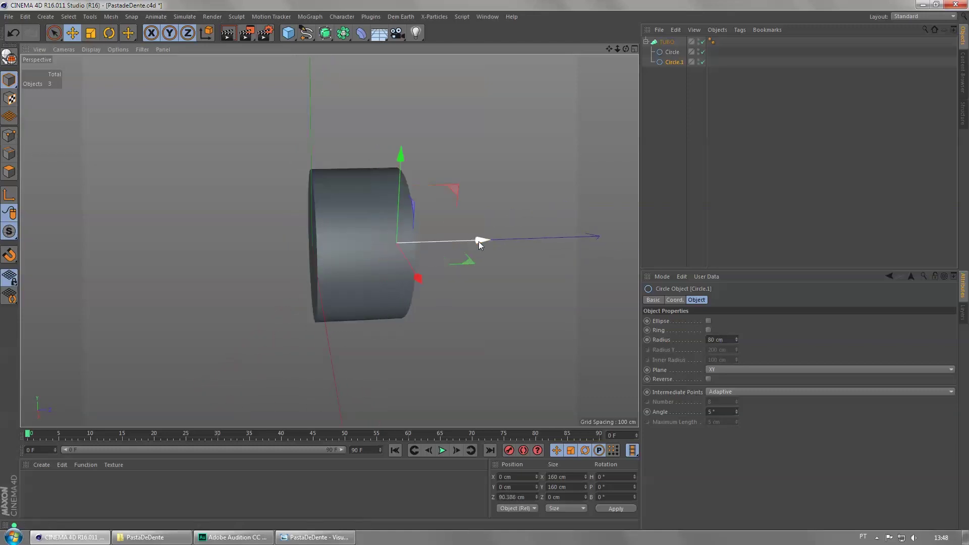
- Duplicate the second circle, move the copy to about 367 cm along Z and make it an ellipse with a Y radius of 15 cm
{"action": "left_click_drag", "start_coordinate": [468, 188], "coordinate": [349, 260], "text": "alt"}
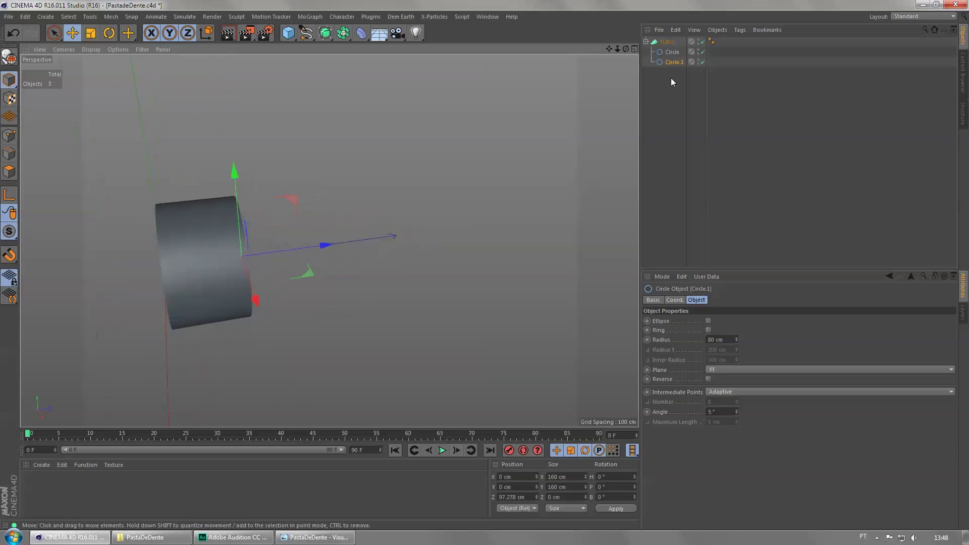
{"action": "left_click_drag", "start_coordinate": [671, 62], "coordinate": [671, 72], "text": "ctrl"}
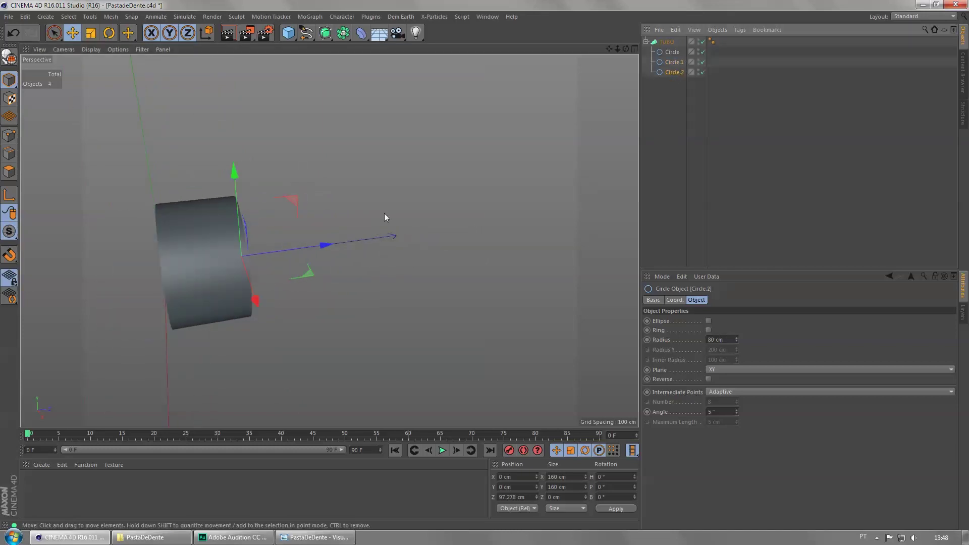
{"action": "left_click_drag", "start_coordinate": [310, 249], "coordinate": [494, 219]}
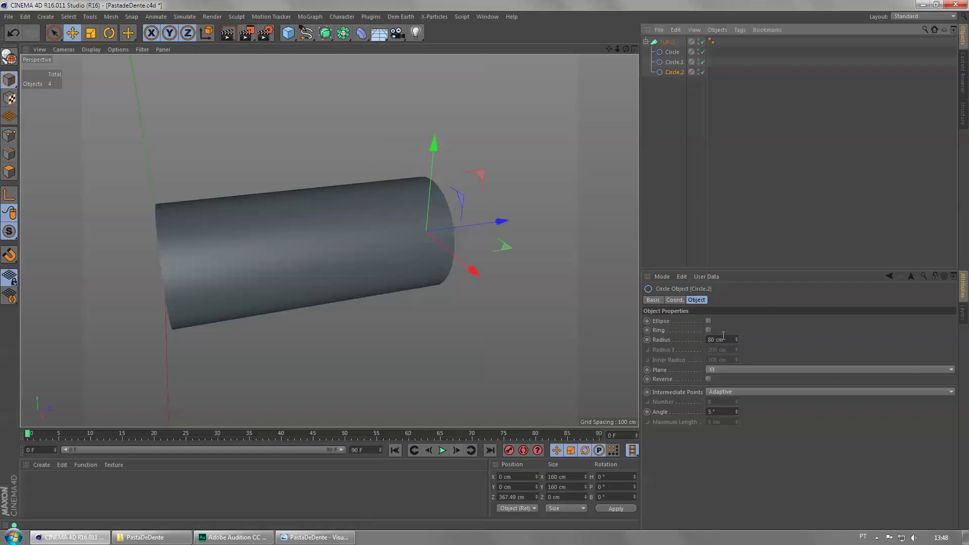
{"action": "left_click", "coordinate": [709, 321]}
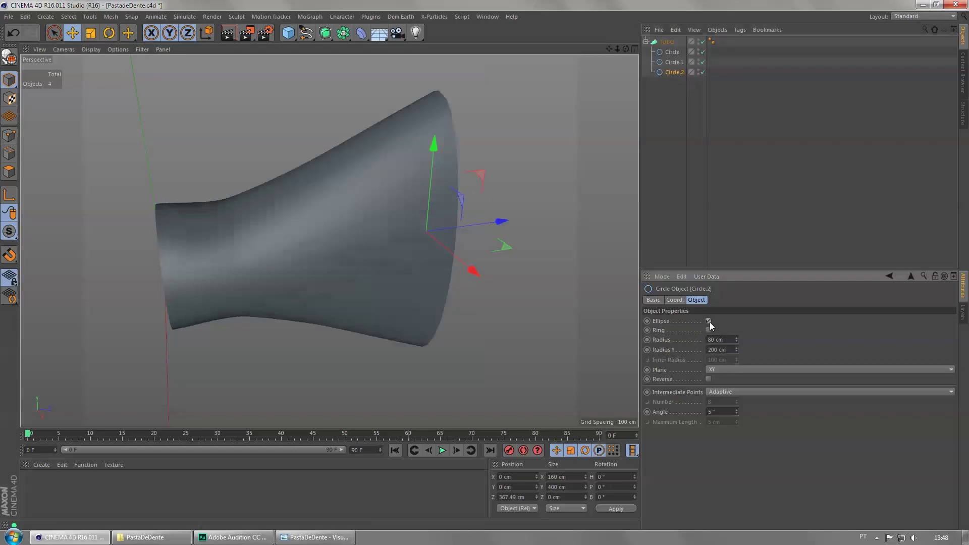
{"action": "mouse_move", "coordinate": [389, 290]}
{"action": "left_mouse_down", "text": "alt"}
{"action": "mouse_move", "coordinate": [486, 299]}
{"action": "mouse_move", "coordinate": [465, 297]}
{"action": "left_mouse_up", "text": "alt"}
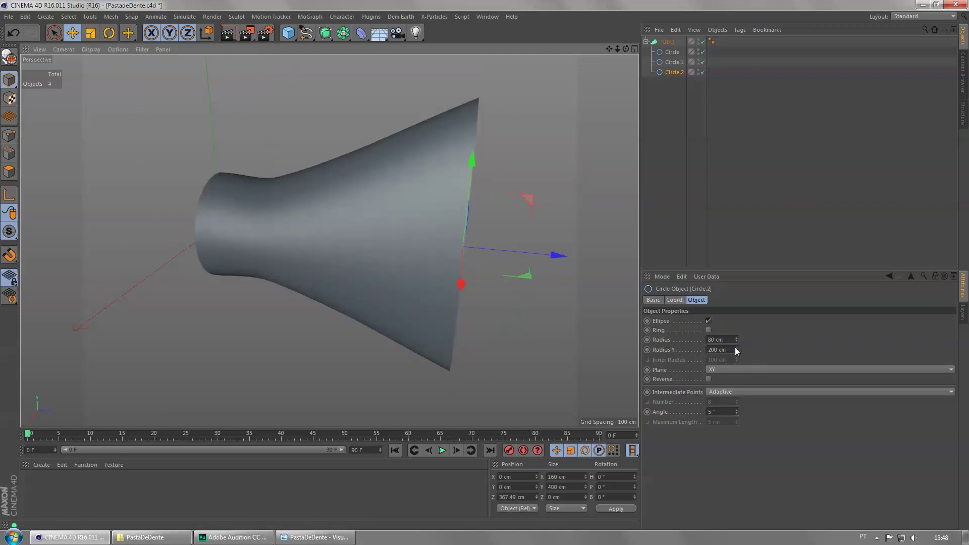
{"action": "left_click_drag", "start_coordinate": [738, 349], "coordinate": [738, 440]}
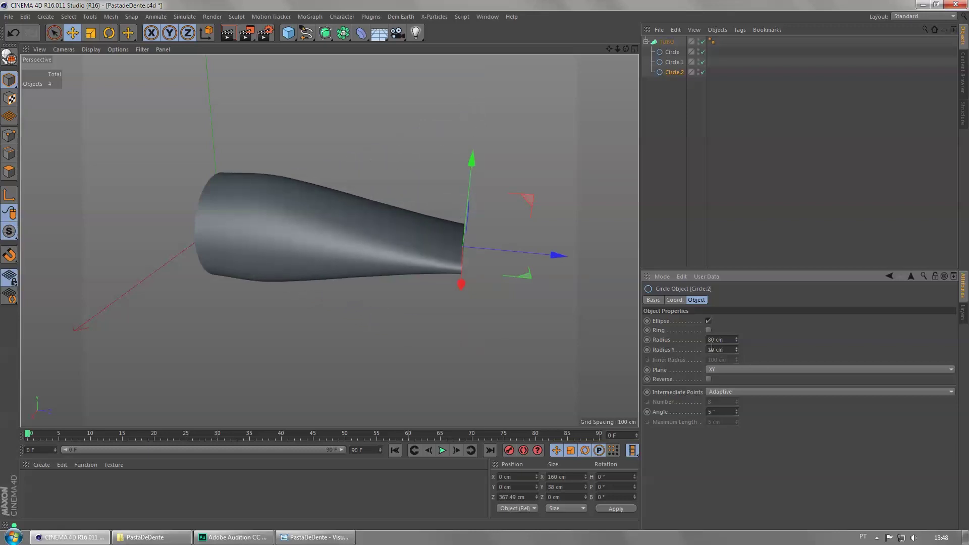
{"action": "left_click_drag", "start_coordinate": [508, 304], "coordinate": [486, 313], "text": "alt"}
{"action": "left_click_drag", "start_coordinate": [733, 352], "coordinate": [617, 350]}
{"action": "type", "text": "15"}
{"action": "key", "text": "Return"}
- Move the ellipse at the tube's tail further out to about 461 cm along Z
{"action": "left_click_drag", "start_coordinate": [553, 273], "coordinate": [616, 283]}
{"action": "left_click_drag", "start_coordinate": [467, 253], "coordinate": [361, 218], "text": "alt"}
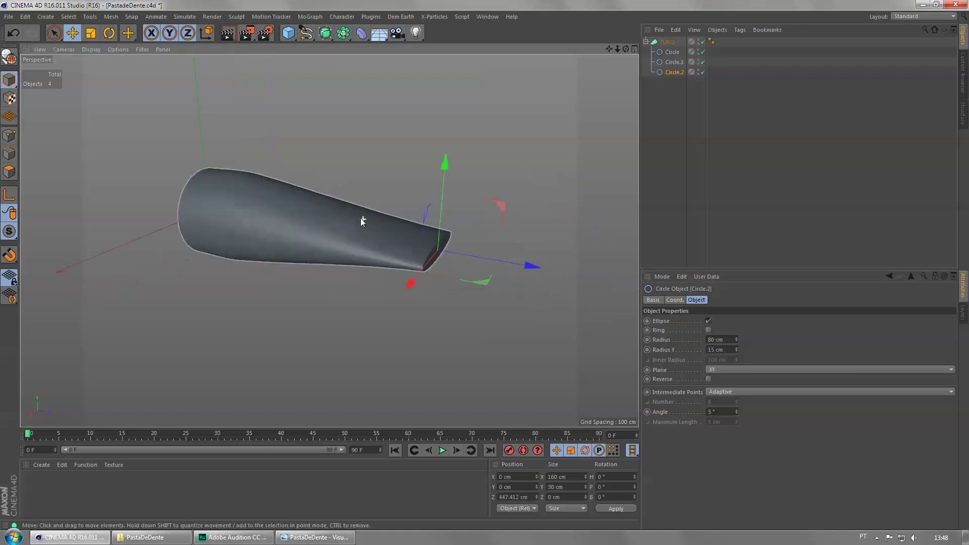
{"action": "left_click_drag", "start_coordinate": [497, 263], "coordinate": [513, 262]}
- Duplicate the tail ellipse, set the copy's Y radius to 8 cm and move it to about 506 cm along Z
{"action": "left_click_drag", "start_coordinate": [675, 72], "coordinate": [677, 81], "text": "ctrl"}
{"action": "left_click_drag", "start_coordinate": [732, 352], "coordinate": [616, 354]}
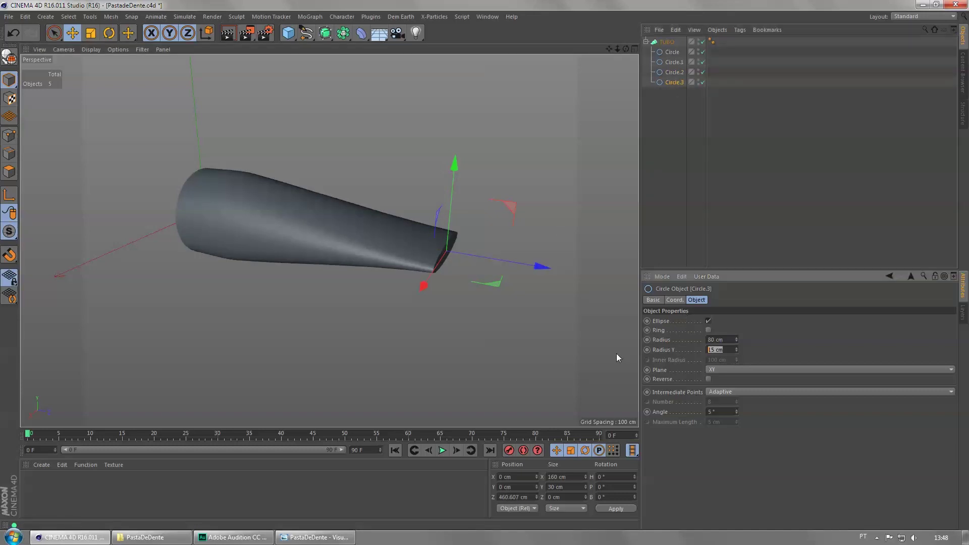
{"action": "type", "text": "8"}
{"action": "key", "text": "Return"}
{"action": "left_click_drag", "start_coordinate": [536, 265], "coordinate": [566, 272]}
- Duplicate the original circle to the start of the loft order and move the copy to about -7 cm along Z
{"action": "left_click_drag", "start_coordinate": [561, 273], "coordinate": [393, 230], "text": "alt"}
{"action": "scroll", "coordinate": [502, 286], "scroll_direction": "up", "scroll_amount": 4}
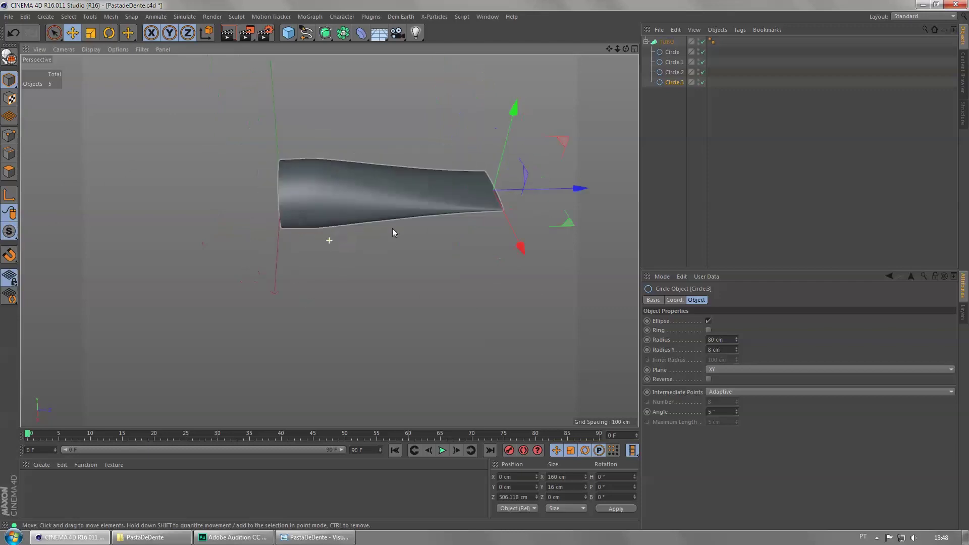
{"action": "left_click", "coordinate": [676, 52]}
{"action": "left_click_drag", "start_coordinate": [367, 193], "coordinate": [367, 194]}
{"action": "key", "text": "ctrl+z"}
{"action": "middle_click_drag", "start_coordinate": [361, 244], "coordinate": [450, 253], "text": "alt"}
{"action": "left_click_drag", "start_coordinate": [450, 253], "coordinate": [419, 152], "text": "alt"}
{"action": "left_click_drag", "start_coordinate": [671, 53], "coordinate": [674, 48], "text": "ctrl"}
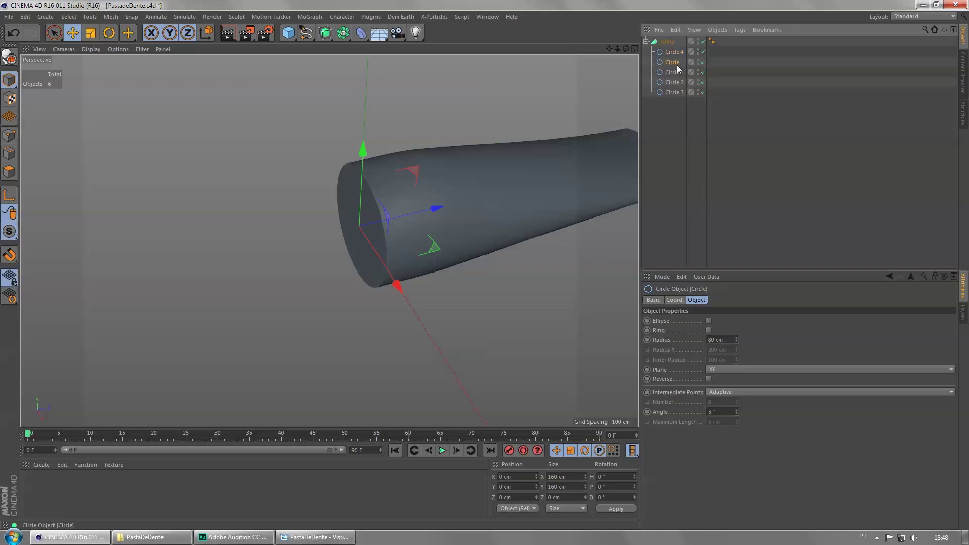
{"action": "left_click", "coordinate": [672, 62]}
{"action": "left_click", "coordinate": [676, 53]}
{"action": "left_click_drag", "start_coordinate": [437, 207], "coordinate": [432, 208]}
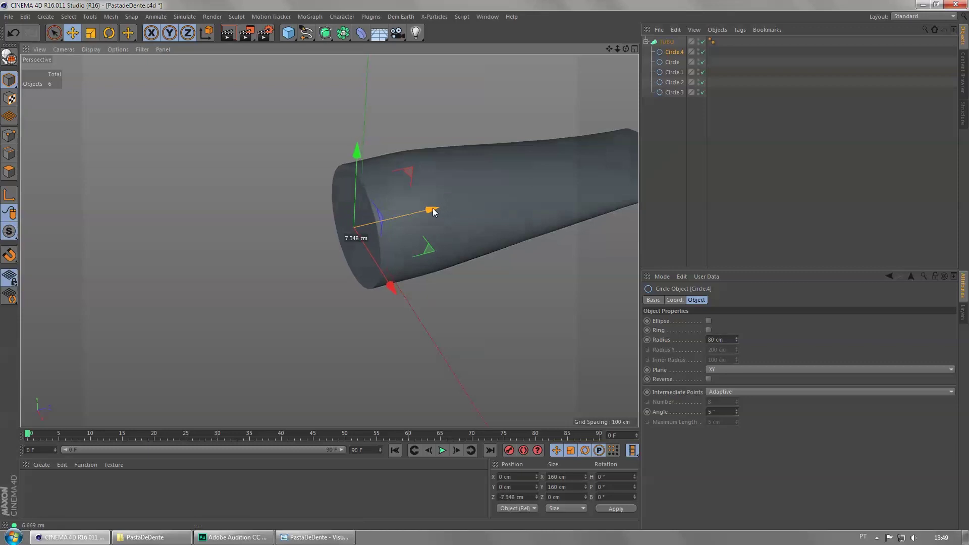
- Scale the front circle to a radius of about 75.6 cm and adjust its Z position to about -6.6 cm
{"action": "key", "text": "t"}
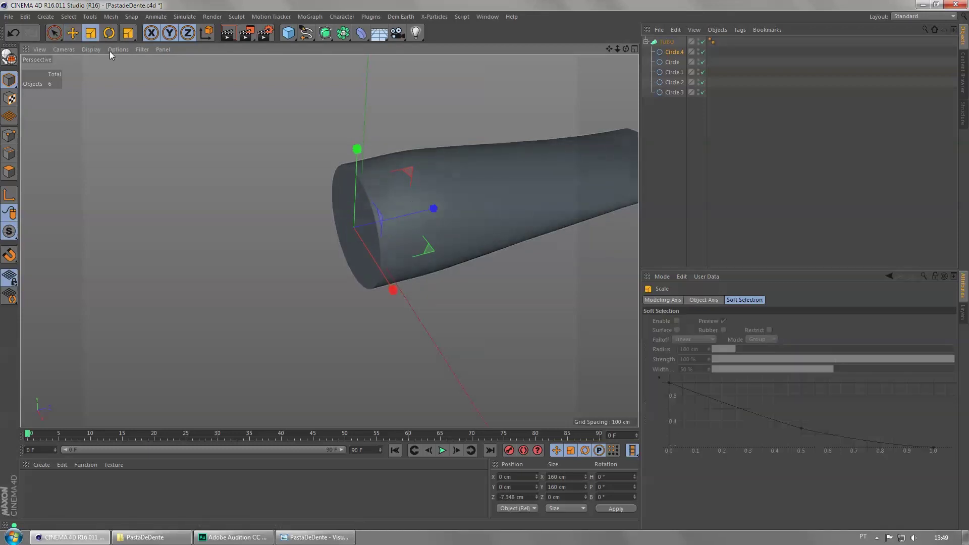
{"action": "left_click_drag", "start_coordinate": [474, 106], "coordinate": [455, 119]}
{"action": "key", "text": "e"}
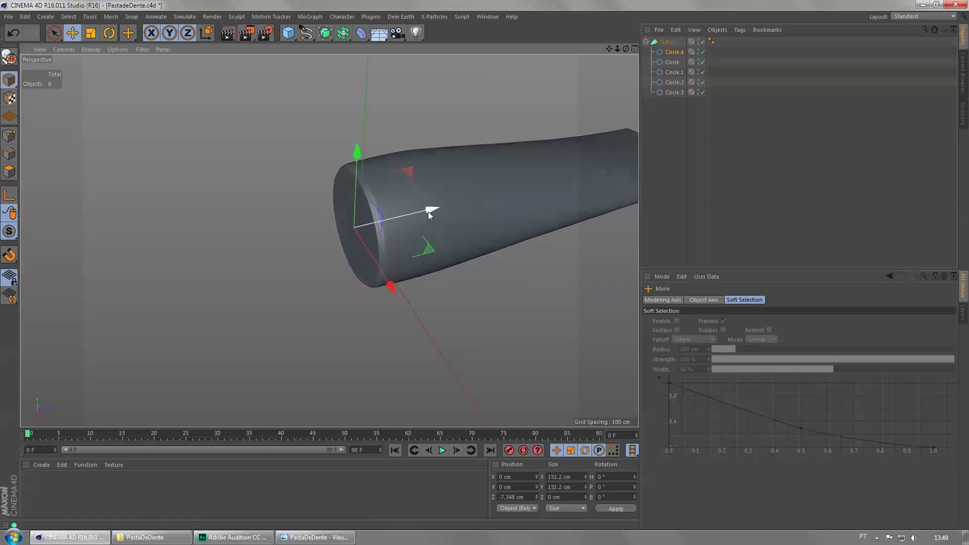
{"action": "left_click_drag", "start_coordinate": [432, 211], "coordinate": [428, 211]}
- Duplicate the front circle, scale the copy to about 112 cm across and move it to about -21 cm along Z
{"action": "left_click_drag", "start_coordinate": [314, 263], "coordinate": [275, 256], "text": "alt"}
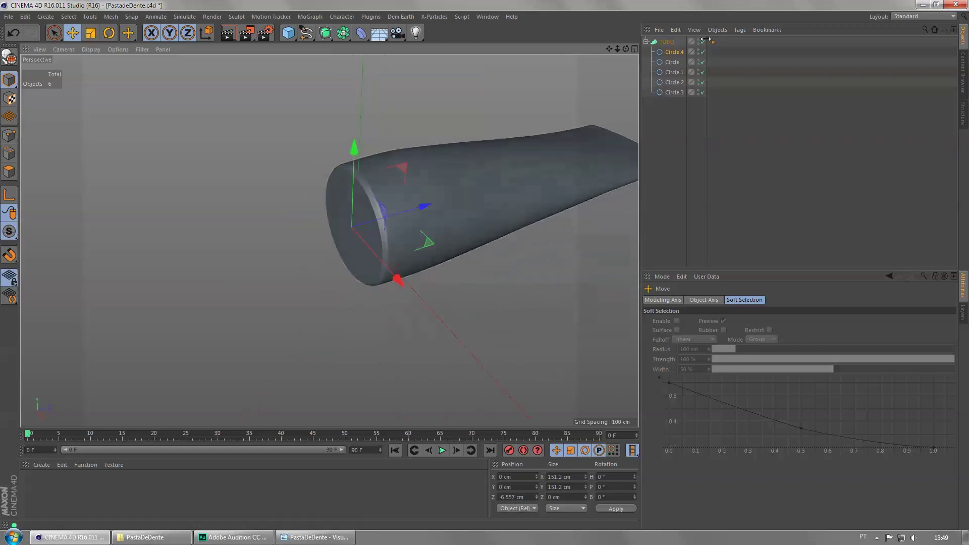
{"action": "left_click_drag", "start_coordinate": [675, 53], "coordinate": [671, 54], "text": "ctrl"}
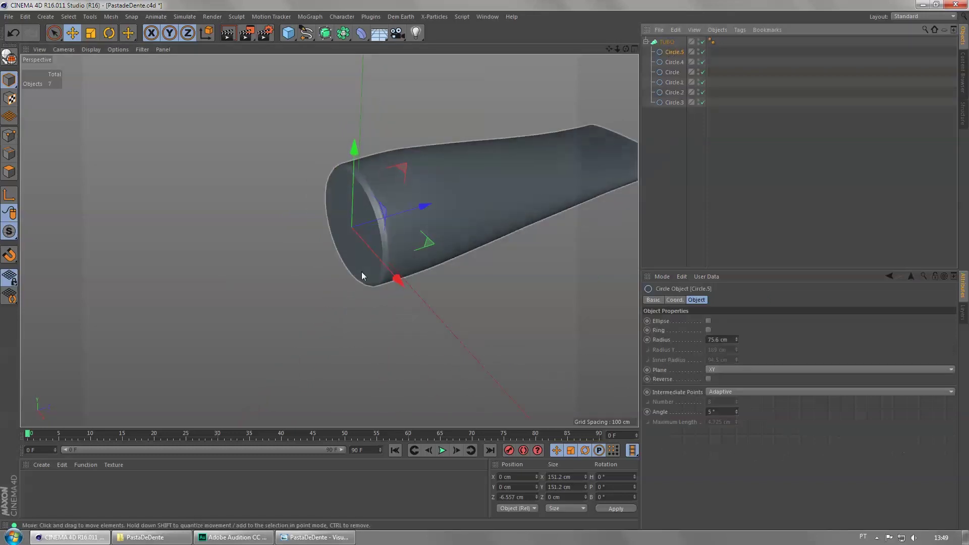
{"action": "key", "text": "t"}
{"action": "left_click_drag", "start_coordinate": [451, 136], "coordinate": [435, 215]}
{"action": "key", "text": "e"}
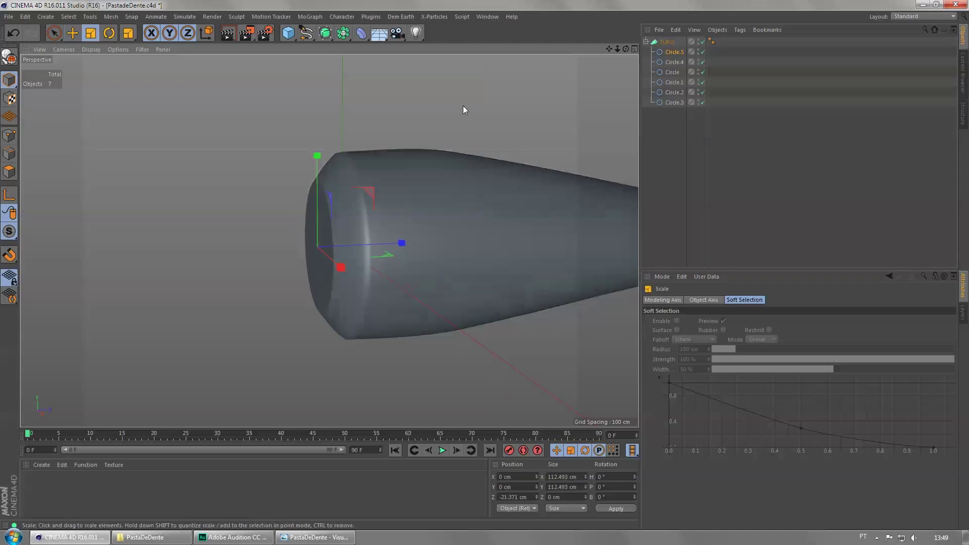
- Check the reference render of the toothpaste tube, scale the front circle to about 100 cm across and move it to about -31 cm along Z
{"action": "left_click", "coordinate": [344, 540]}
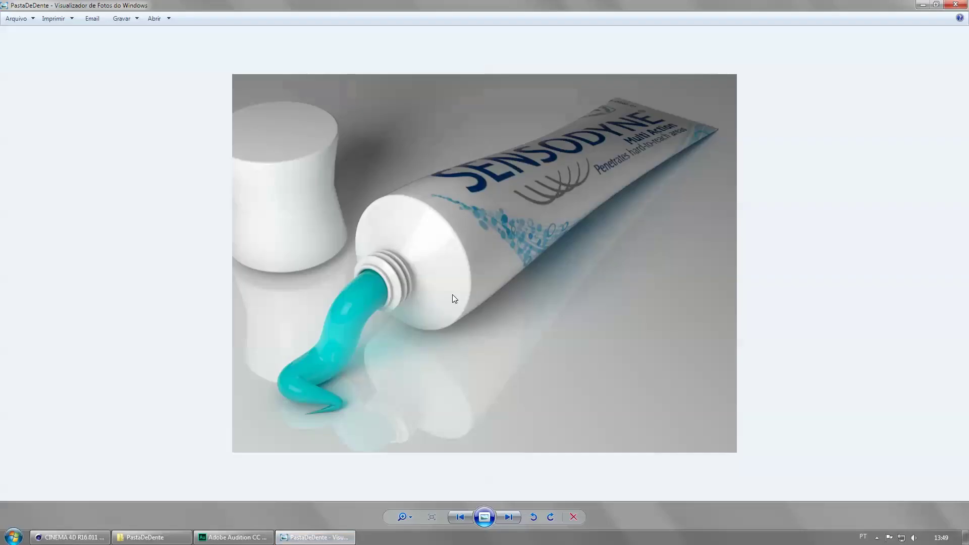
{"action": "key", "text": "alt+Tab"}
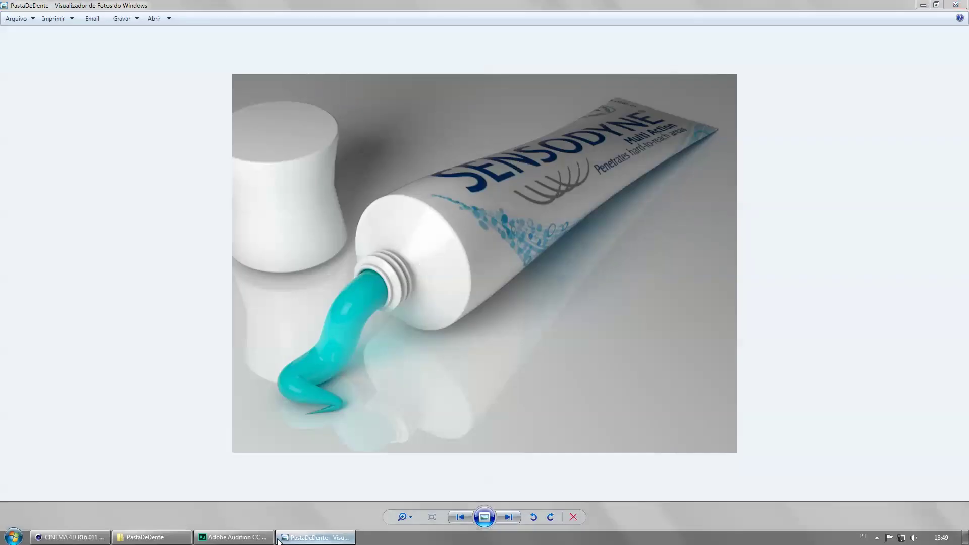
{"action": "left_click_drag", "start_coordinate": [442, 161], "coordinate": [428, 159]}
{"action": "key", "text": "e"}
{"action": "left_click_drag", "start_coordinate": [398, 248], "coordinate": [435, 237]}
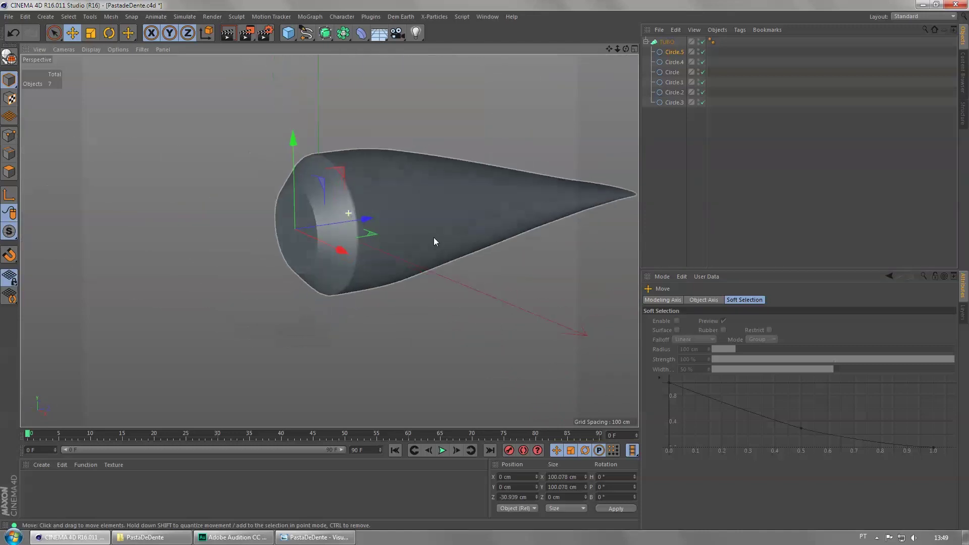
- Duplicate the front circle and keep the copy first in the loft order
{"action": "scroll", "coordinate": [375, 231], "scroll_direction": "up", "scroll_amount": 3}
{"action": "left_click_drag", "start_coordinate": [375, 231], "coordinate": [400, 256], "text": "alt"}
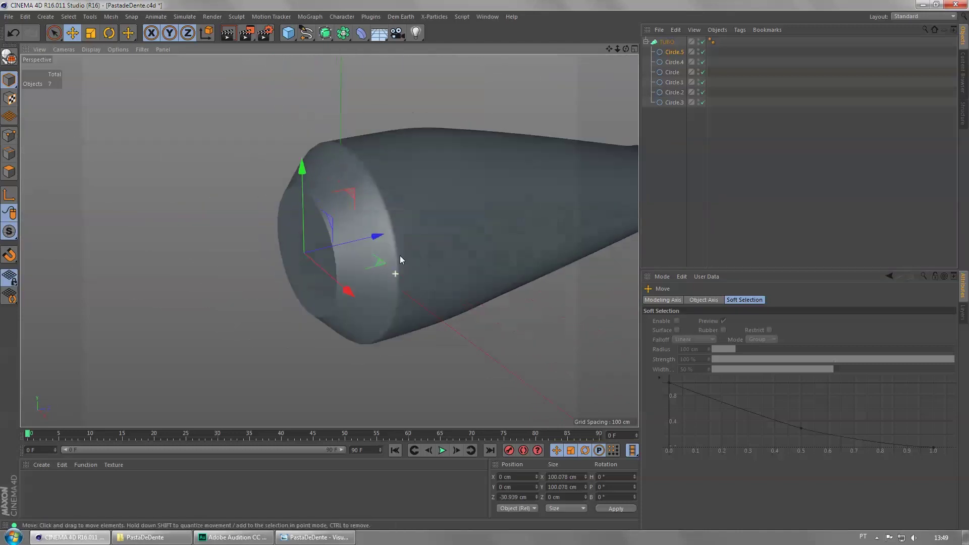
{"action": "left_click_drag", "start_coordinate": [674, 53], "coordinate": [672, 50], "text": "ctrl"}
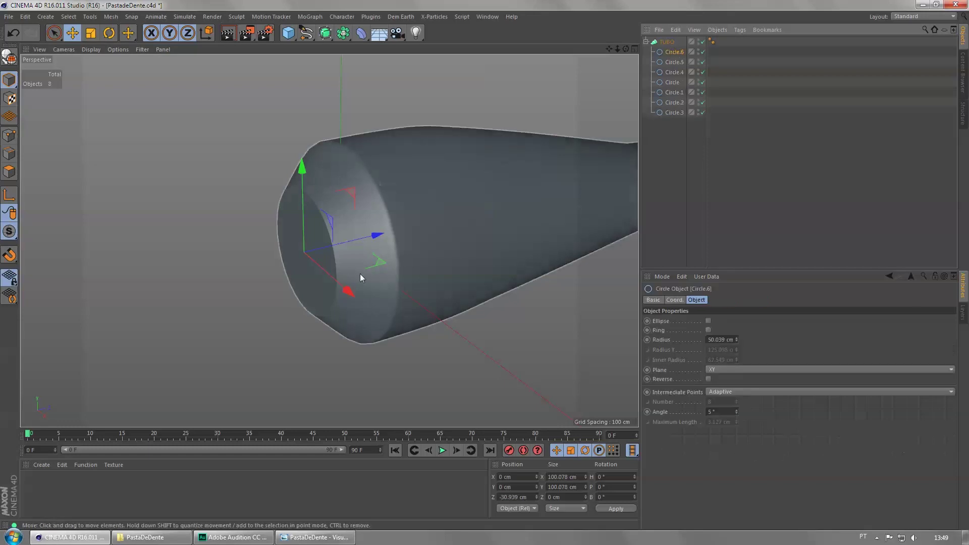
{"action": "key", "text": "t"}
{"action": "left_click_drag", "start_coordinate": [447, 104], "coordinate": [320, 171]}
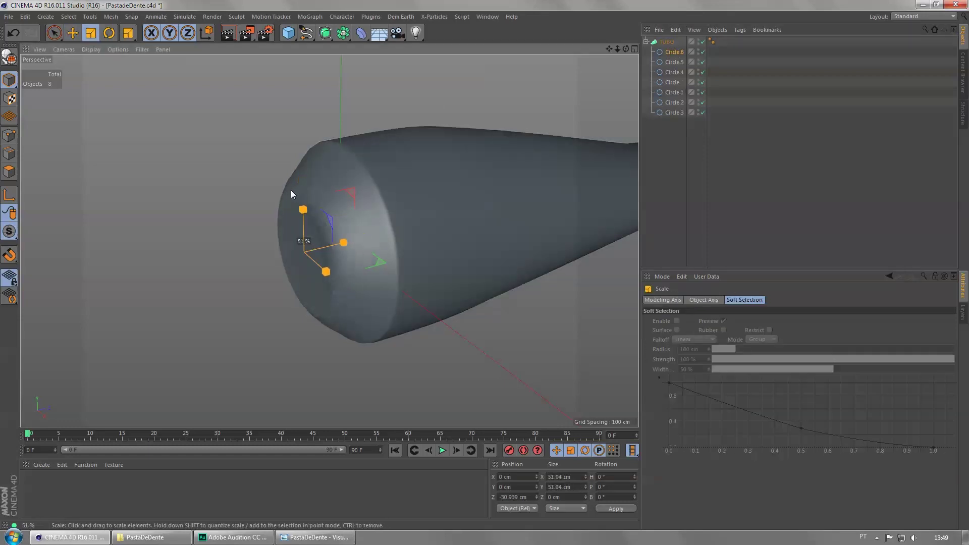
{"action": "key", "text": "e"}
{"action": "left_click_drag", "start_coordinate": [357, 248], "coordinate": [368, 235]}
{"action": "key", "text": "ctrl+z"}
{"action": "key", "text": "ctrl+z"}
{"action": "key", "text": "ctrl+z"}
{"action": "key", "text": "ctrl+z"}
{"action": "left_click_drag", "start_coordinate": [378, 235], "coordinate": [431, 222]}
{"action": "key", "text": "ctrl+z"}
{"action": "left_click_drag", "start_coordinate": [677, 53], "coordinate": [671, 47], "text": "ctrl"}
{"action": "key", "text": "t"}
{"action": "left_click_drag", "start_coordinate": [541, 132], "coordinate": [483, 135]}
{"action": "key", "text": "ctrl+z"}
{"action": "key", "text": "ctrl+z"}
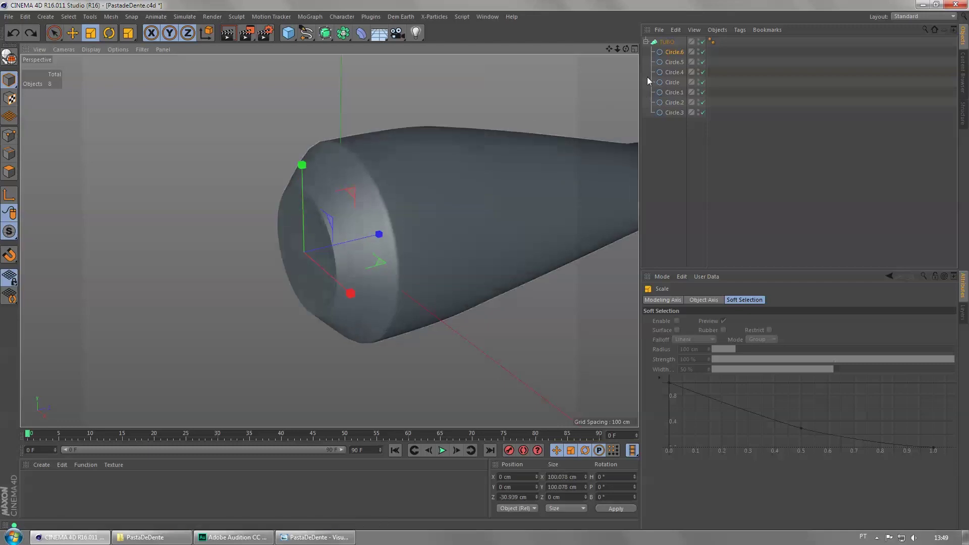
{"action": "left_click", "coordinate": [678, 53]}
{"action": "key", "text": "e"}
{"action": "left_click_drag", "start_coordinate": [371, 238], "coordinate": [366, 239]}
{"action": "key", "text": "ctrl+z"}
- Duplicate the front circle, scale the copy to about 70 cm across and move it to about -40 cm along Z
{"action": "left_click_drag", "start_coordinate": [680, 53], "coordinate": [676, 50], "text": "ctrl"}
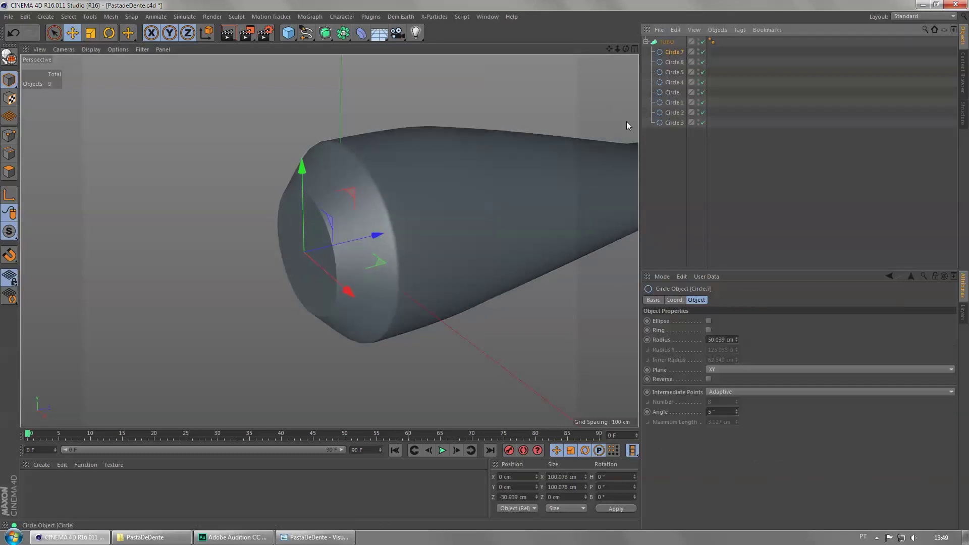
{"action": "key", "text": "t"}
{"action": "left_click_drag", "start_coordinate": [515, 177], "coordinate": [429, 222]}
{"action": "key", "text": "e"}
{"action": "left_click_drag", "start_coordinate": [365, 240], "coordinate": [359, 241]}
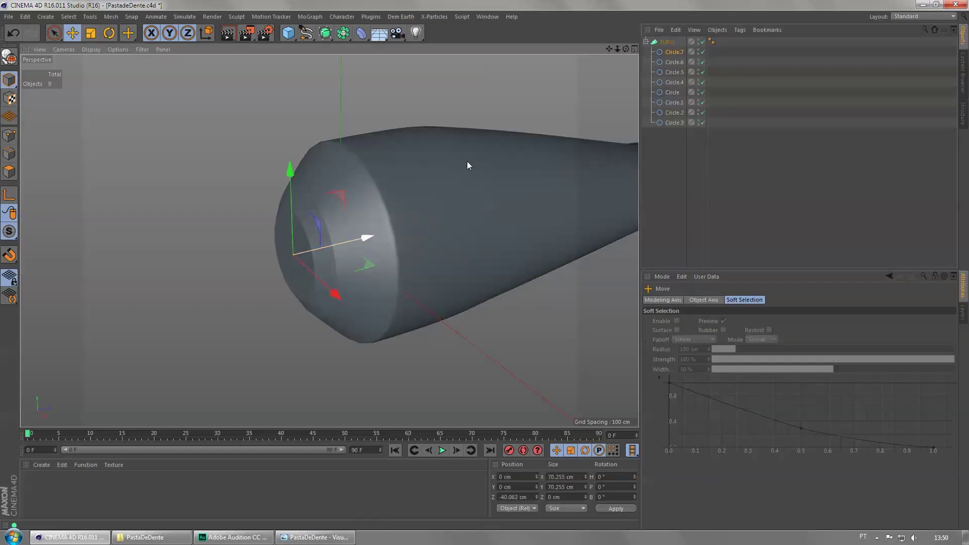
- Scale the circle just behind the front one to about 88 cm across and move it to about -35.7 cm along Z
{"action": "left_click", "coordinate": [662, 65]}
{"action": "key", "text": "t"}
{"action": "left_click_drag", "start_coordinate": [445, 126], "coordinate": [444, 124]}
{"action": "key", "text": "ctrl+z"}
{"action": "left_click_drag", "start_coordinate": [526, 124], "coordinate": [467, 138]}
{"action": "key", "text": "e"}
{"action": "left_click_drag", "start_coordinate": [374, 236], "coordinate": [365, 237]}
{"action": "left_click_drag", "start_coordinate": [365, 237], "coordinate": [367, 236]}
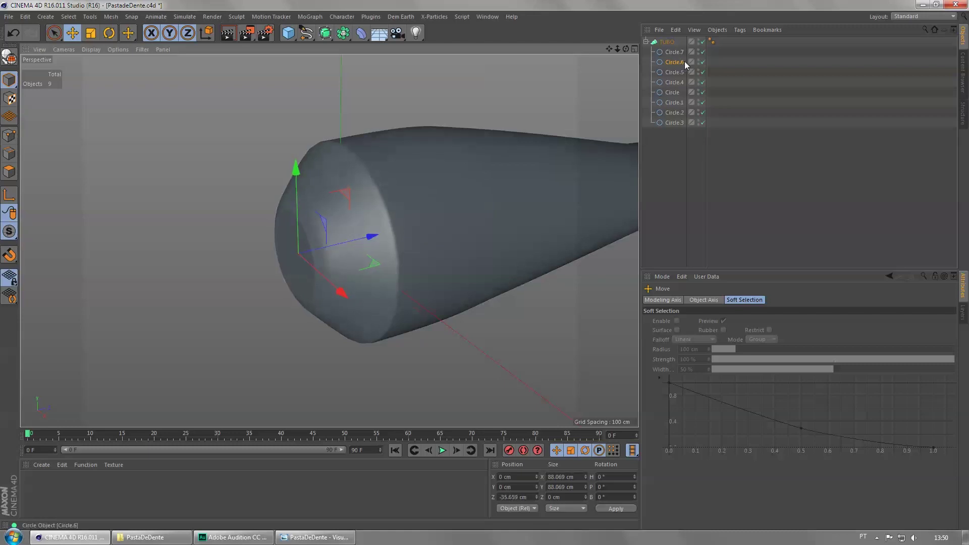
- Scale the front circle to about 63 cm across
{"action": "left_click", "coordinate": [673, 72]}
{"action": "left_click", "coordinate": [675, 52]}
{"action": "left_click_drag", "start_coordinate": [326, 223], "coordinate": [439, 195], "text": "alt"}
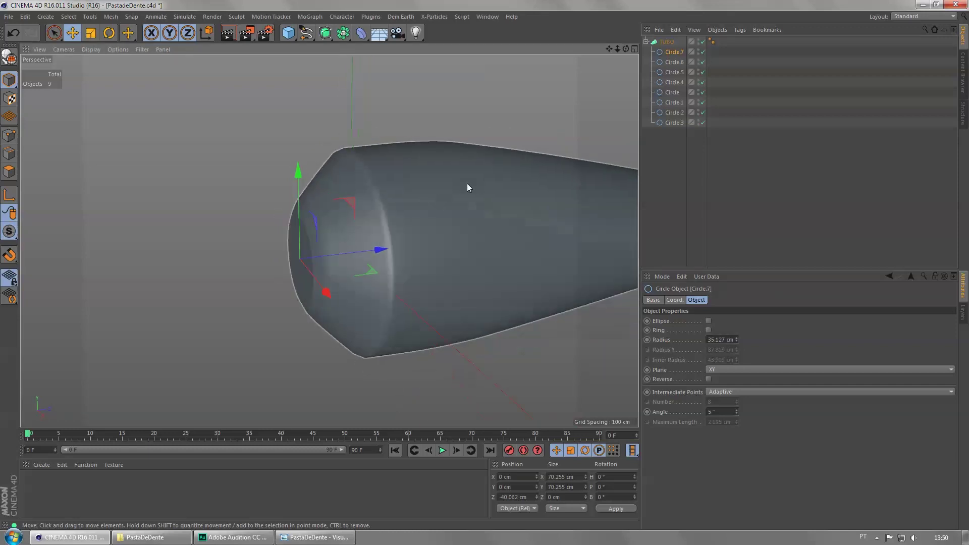
{"action": "key", "text": "t"}
{"action": "left_click_drag", "start_coordinate": [492, 80], "coordinate": [511, 63]}
- Duplicate the front circle and move the copy to about -46 cm along Z to start the neck
{"action": "key", "text": "e"}
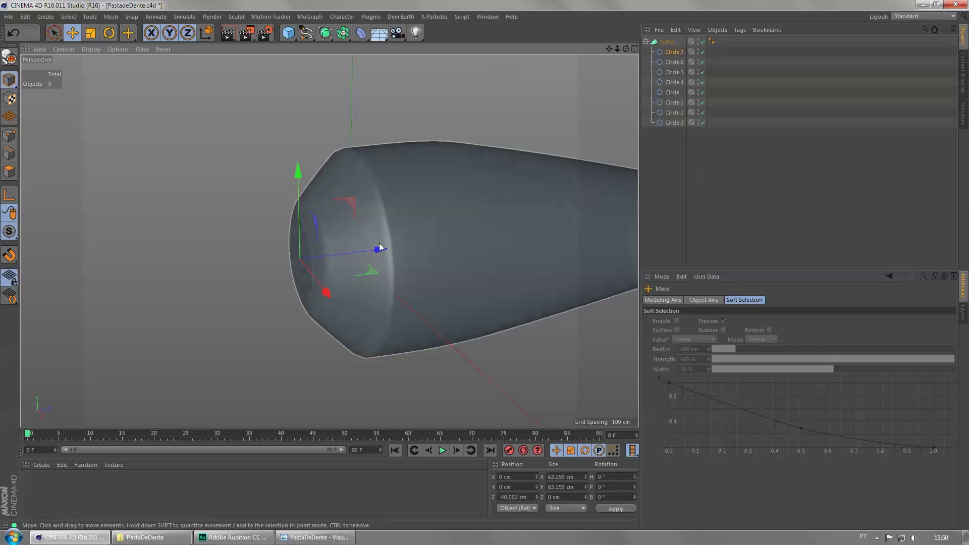
{"action": "left_click_drag", "start_coordinate": [674, 52], "coordinate": [673, 48], "text": "ctrl"}
{"action": "left_click_drag", "start_coordinate": [380, 250], "coordinate": [372, 255]}
{"action": "scroll", "coordinate": [327, 238], "scroll_direction": "up", "scroll_amount": 3}
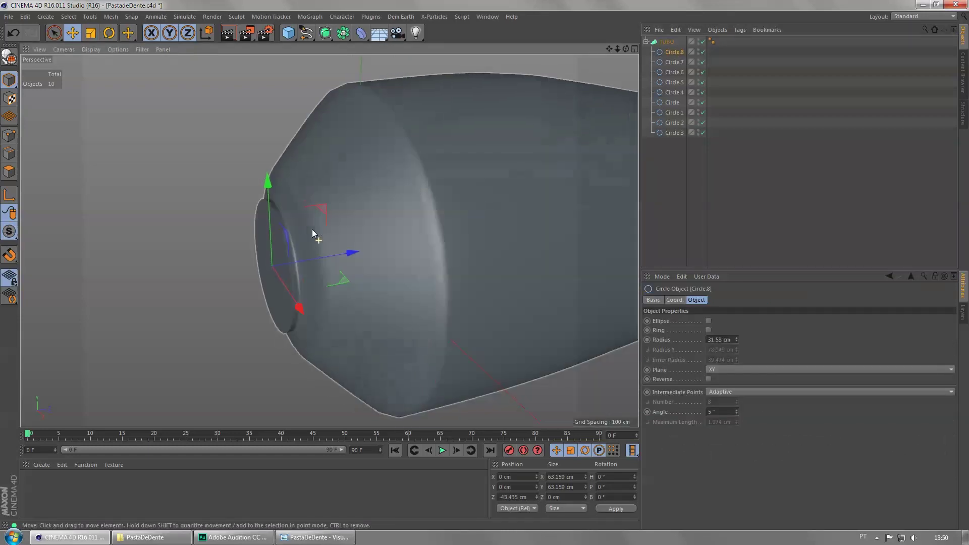
{"action": "mouse_move", "coordinate": [380, 235]}
{"action": "left_mouse_down", "text": "alt"}
{"action": "mouse_move", "coordinate": [414, 211]}
{"action": "mouse_move", "coordinate": [401, 201]}
{"action": "mouse_move", "coordinate": [380, 234]}
{"action": "mouse_move", "coordinate": [325, 238]}
{"action": "mouse_move", "coordinate": [392, 245]}
{"action": "left_mouse_up", "text": "alt"}
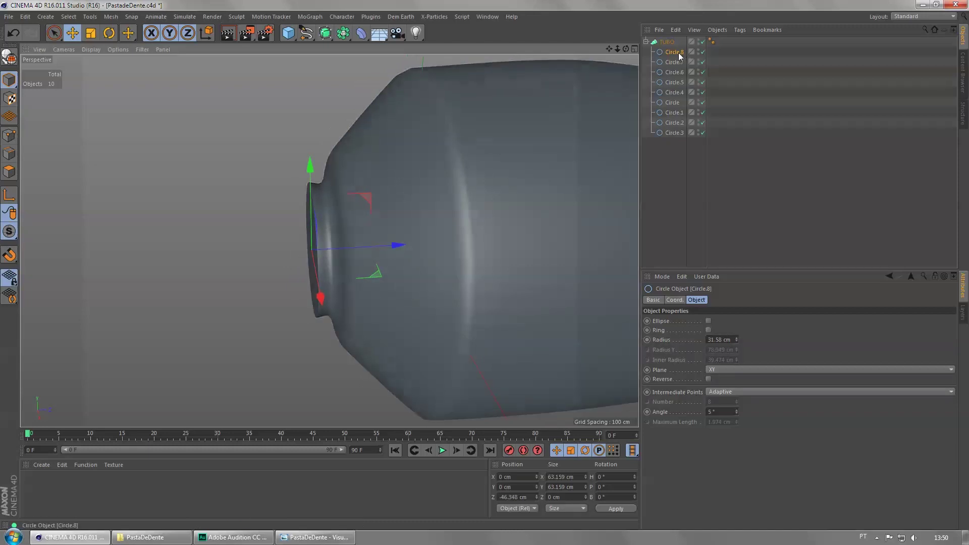
- Duplicate the front circle, move the copy to about -48.6 cm along Z and scale it to about 77 cm across
{"action": "left_click_drag", "start_coordinate": [677, 51], "coordinate": [675, 51], "text": "ctrl"}
{"action": "left_click_drag", "start_coordinate": [398, 242], "coordinate": [390, 248]}
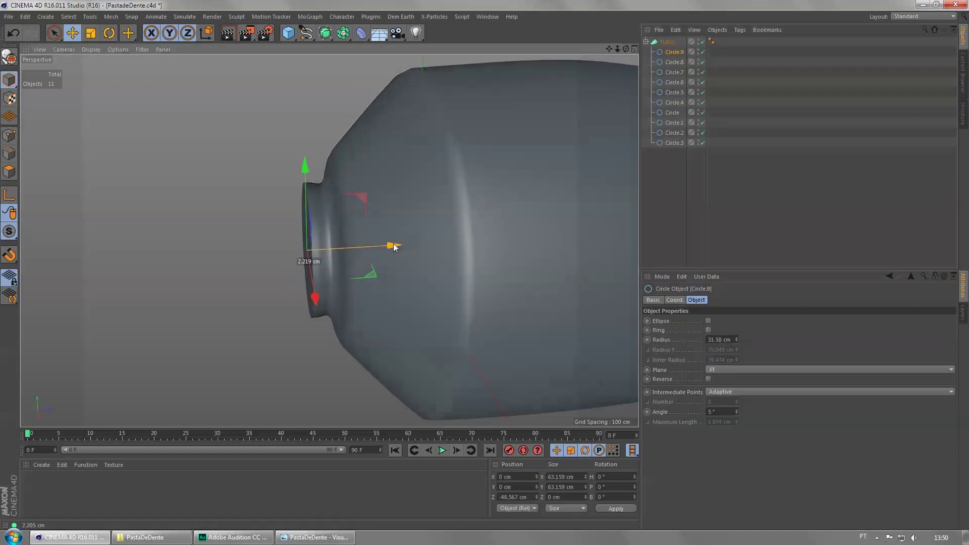
{"action": "key", "text": "t"}
{"action": "left_click_drag", "start_coordinate": [220, 174], "coordinate": [286, 137]}
- Duplicate the widened neck circle and move the copy to about -52.7 cm along Z to form the first thread ridge
{"action": "left_click_drag", "start_coordinate": [676, 52], "coordinate": [677, 54], "text": "ctrl"}
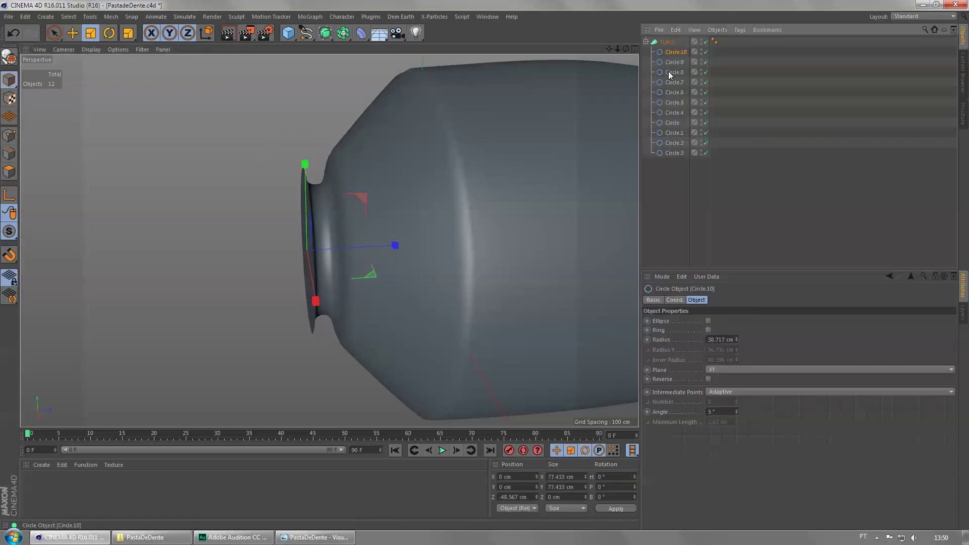
{"action": "key", "text": "e"}
{"action": "left_click_drag", "start_coordinate": [395, 248], "coordinate": [387, 245]}
- Duplicate the front circle, scale the copy to about 59 cm across and move it to about -54 cm along Z
{"action": "left_click_drag", "start_coordinate": [672, 52], "coordinate": [674, 54], "text": "ctrl"}
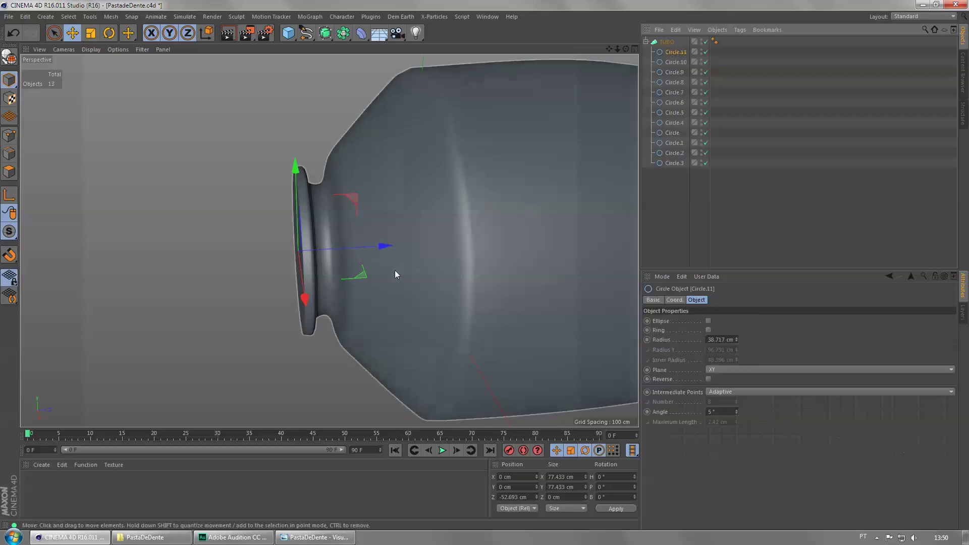
{"action": "key", "text": "t"}
{"action": "left_click_drag", "start_coordinate": [437, 179], "coordinate": [368, 195]}
{"action": "key", "text": "e"}
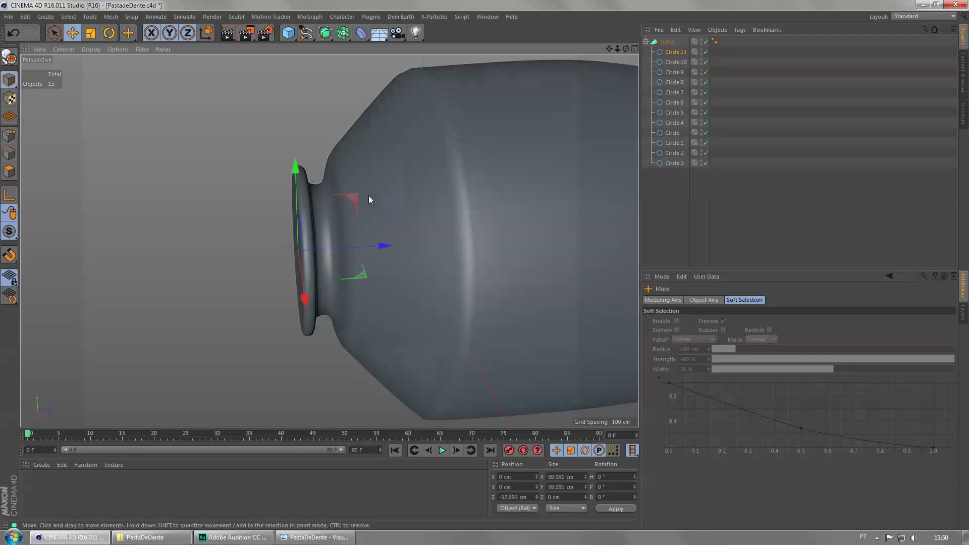
{"action": "left_click_drag", "start_coordinate": [377, 246], "coordinate": [368, 244], "text": "ctrl"}
{"action": "key", "text": "ctrl+z"}
- Duplicate the front circle, move the copy to about -60 cm along Z and scale it to about 80 cm across
{"action": "left_click_drag", "start_coordinate": [678, 53], "coordinate": [675, 48], "text": "ctrl"}
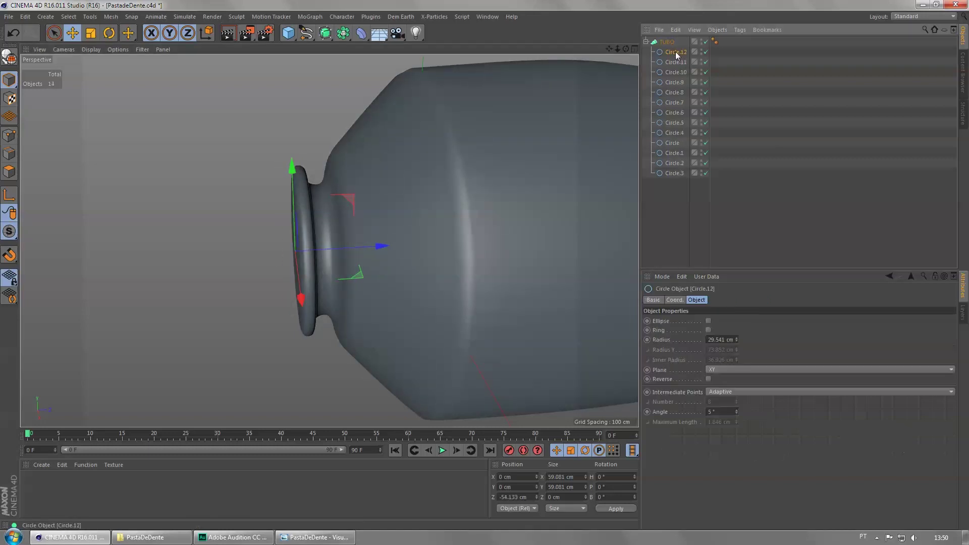
{"action": "left_click_drag", "start_coordinate": [371, 248], "coordinate": [364, 246]}
{"action": "key", "text": "t"}
{"action": "left_click_drag", "start_coordinate": [141, 318], "coordinate": [247, 226]}
- Duplicate the front circle and move the copy to about -64 cm along Z to form the second thread ridge
{"action": "left_click_drag", "start_coordinate": [680, 51], "coordinate": [676, 47], "text": "ctrl"}
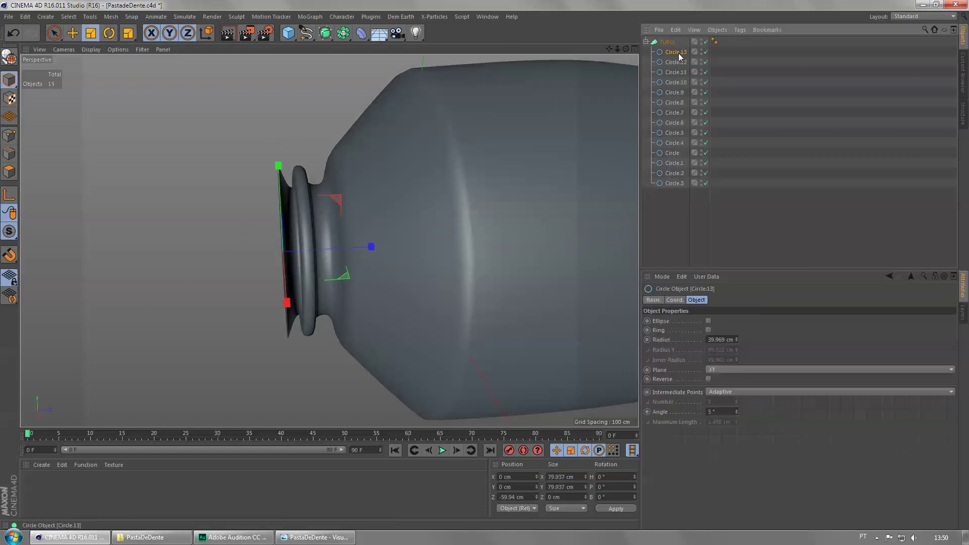
{"action": "key", "text": "e"}
{"action": "left_click_drag", "start_coordinate": [361, 250], "coordinate": [353, 250]}
{"action": "scroll", "coordinate": [424, 241], "scroll_direction": "down", "scroll_amount": 3}
{"action": "mouse_move", "coordinate": [416, 244]}
{"action": "left_mouse_down", "text": "alt"}
{"action": "mouse_move", "coordinate": [352, 224]}
{"action": "mouse_move", "coordinate": [363, 237]}
{"action": "mouse_move", "coordinate": [426, 235]}
{"action": "left_mouse_up", "text": "alt"}
{"action": "left_click", "coordinate": [679, 50]}
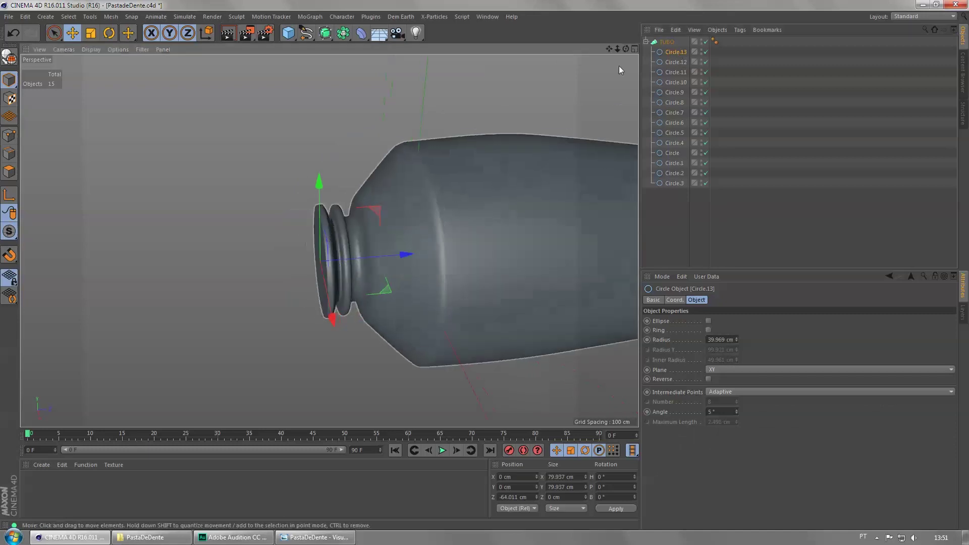
- Duplicate the front circle and scale the copy to about 66 cm across
{"action": "scroll", "coordinate": [314, 254], "scroll_direction": "up", "scroll_amount": 2}
{"action": "left_click_drag", "start_coordinate": [678, 52], "coordinate": [674, 48], "text": "ctrl"}
{"action": "left_click_drag", "start_coordinate": [421, 250], "coordinate": [631, 228], "text": "alt"}
{"action": "left_click_drag", "start_coordinate": [453, 263], "coordinate": [450, 241], "text": "alt"}
{"action": "key", "text": "t"}
{"action": "left_click_drag", "start_coordinate": [481, 110], "coordinate": [434, 224]}
{"action": "left_click_drag", "start_coordinate": [447, 122], "coordinate": [437, 123]}
- Duplicate the front neck circle, keep the copy first in the loft order and move it forward along Z
{"action": "key", "text": "e"}
{"action": "left_click_drag", "start_coordinate": [457, 262], "coordinate": [446, 264], "text": "ctrl"}
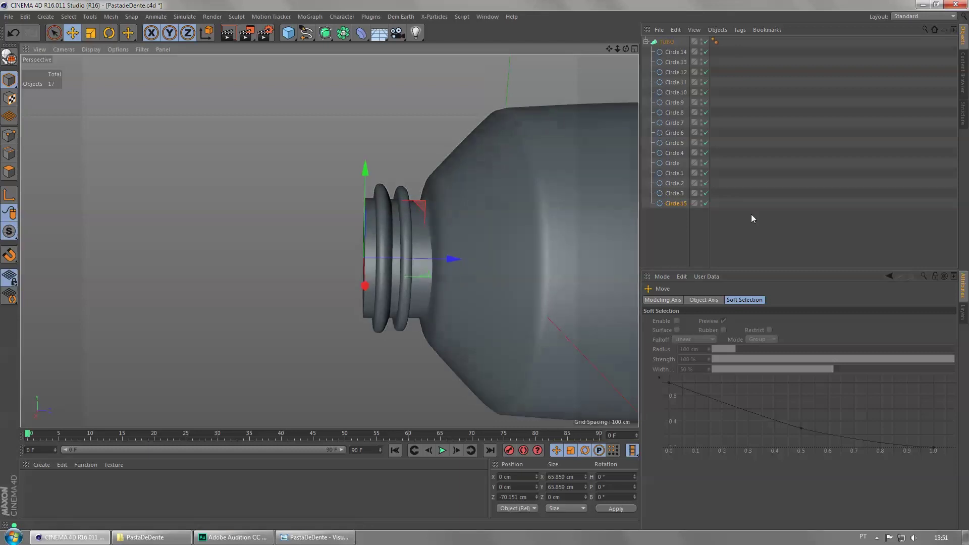
{"action": "key", "text": "ctrl+z"}
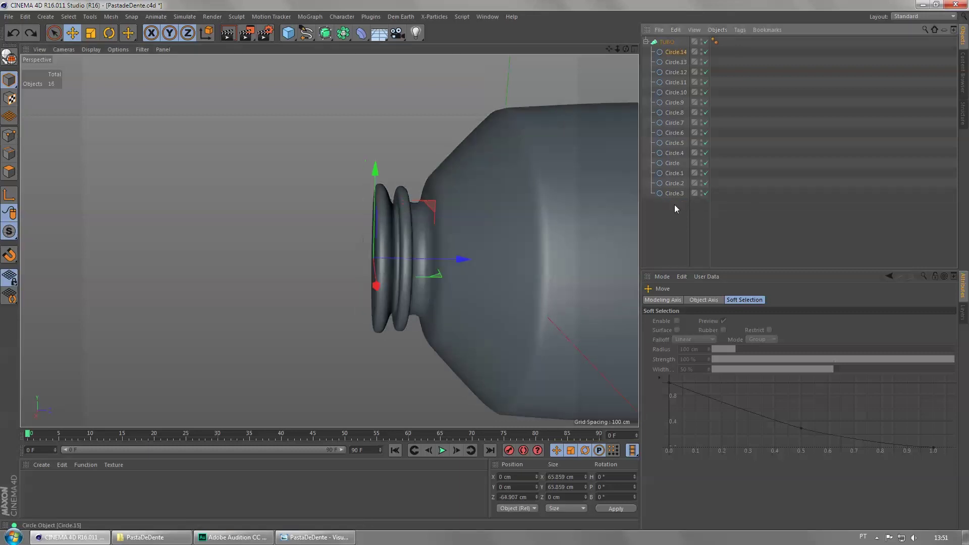
{"action": "left_click", "coordinate": [676, 52]}
{"action": "left_click_drag", "start_coordinate": [460, 260], "coordinate": [445, 262], "text": "ctrl"}
- Add two front circles about 85 cm across, one at about -72.6 cm along Z and the other slightly farther forward
{"action": "left_click_drag", "start_coordinate": [676, 52], "coordinate": [675, 47], "text": "ctrl"}
{"action": "key", "text": "t"}
{"action": "left_click_drag", "start_coordinate": [436, 191], "coordinate": [501, 99]}
{"action": "key", "text": "e"}
{"action": "left_click_drag", "start_coordinate": [447, 260], "coordinate": [444, 260]}
{"action": "left_click_drag", "start_coordinate": [676, 52], "coordinate": [671, 46], "text": "ctrl"}
{"action": "left_click_drag", "start_coordinate": [450, 254], "coordinate": [443, 258]}
- Scale the second circle from the front to about 80.6 cm across and move it to about -69.4 cm along Z
{"action": "left_click", "coordinate": [676, 62]}
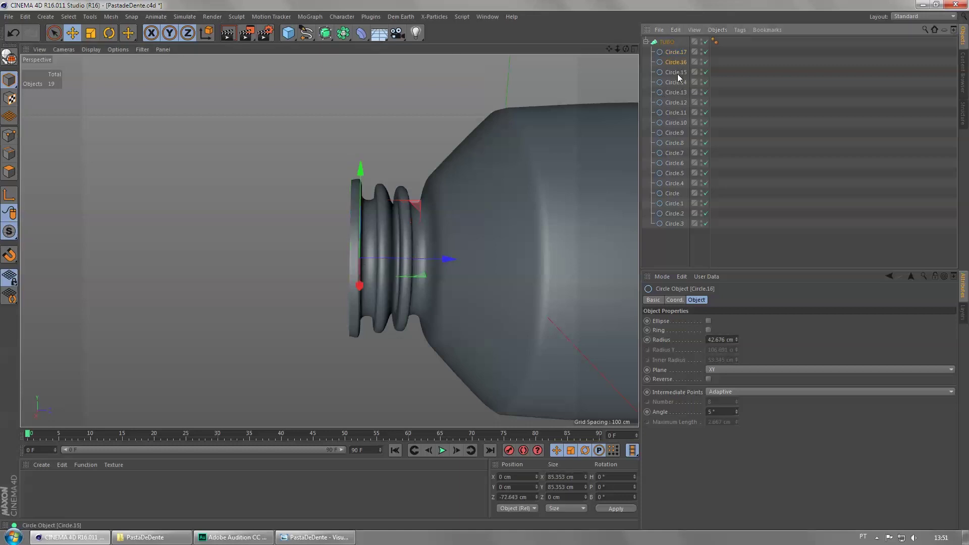
{"action": "key", "text": "t"}
{"action": "left_click_drag", "start_coordinate": [499, 82], "coordinate": [483, 89]}
{"action": "key", "text": "e"}
{"action": "left_click_drag", "start_coordinate": [435, 252], "coordinate": [451, 259]}
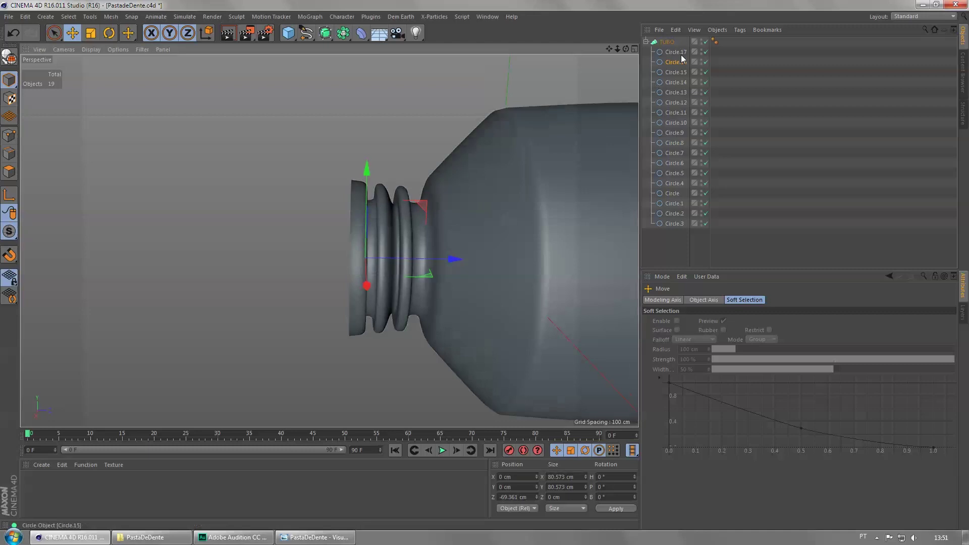
- Move the front circle to about -75 cm along Z and scale it to about 82 cm across
{"action": "left_click", "coordinate": [676, 52]}
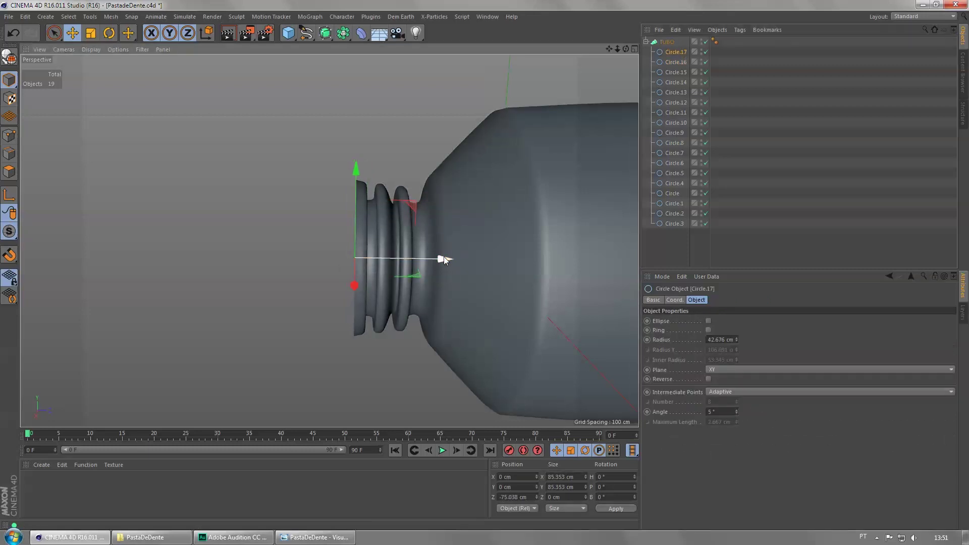
{"action": "key", "text": "t"}
{"action": "left_click_drag", "start_coordinate": [441, 89], "coordinate": [427, 97]}
{"action": "left_click_drag", "start_coordinate": [443, 171], "coordinate": [436, 163], "text": "alt"}
- Duplicate the front circle, move the copy to about -77 cm along Z and scale it to about 71 cm across
{"action": "left_click_drag", "start_coordinate": [678, 51], "coordinate": [671, 48], "text": "ctrl"}
{"action": "key", "text": "e"}
{"action": "left_click_drag", "start_coordinate": [423, 254], "coordinate": [418, 254]}
{"action": "key", "text": "t"}
{"action": "mouse_move", "coordinate": [413, 138]}
{"action": "left_mouse_down"}
{"action": "mouse_move", "coordinate": [340, 158]}
{"action": "mouse_move", "coordinate": [396, 142]}
{"action": "left_mouse_up"}
{"action": "mouse_move", "coordinate": [322, 183]}
{"action": "left_mouse_down", "text": "alt"}
{"action": "mouse_move", "coordinate": [210, 216]}
{"action": "mouse_move", "coordinate": [329, 198]}
{"action": "left_mouse_up", "text": "alt"}
{"action": "left_click_drag", "start_coordinate": [414, 142], "coordinate": [424, 171]}
- Move the second circle from the front to about -73.2 cm along Z and scale it to about 81.3 cm across
{"action": "left_click", "coordinate": [676, 62]}
{"action": "key", "text": "e"}
{"action": "left_click_drag", "start_coordinate": [453, 268], "coordinate": [454, 267]}
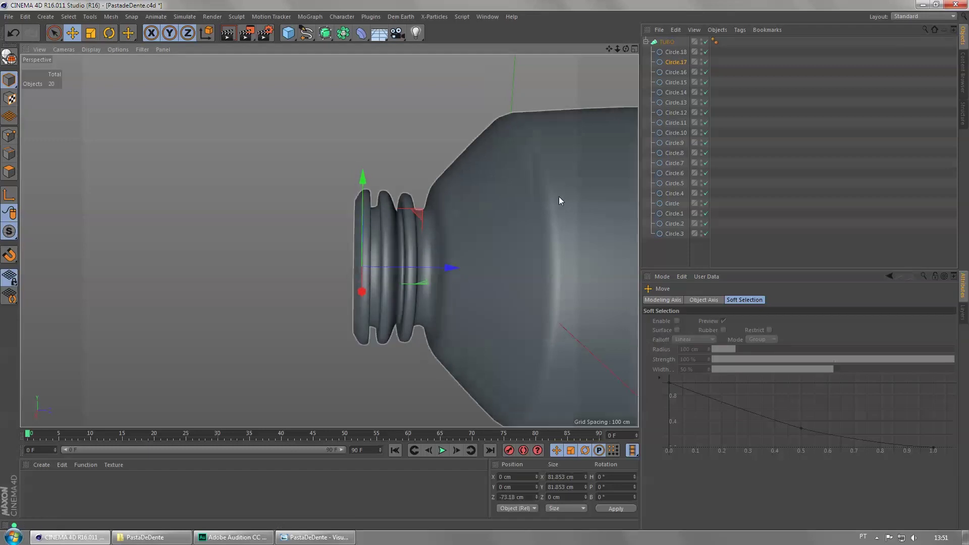
{"action": "left_click", "coordinate": [681, 51]}
{"action": "left_click", "coordinate": [676, 61]}
{"action": "key", "text": "t"}
{"action": "left_click_drag", "start_coordinate": [468, 127], "coordinate": [465, 126]}
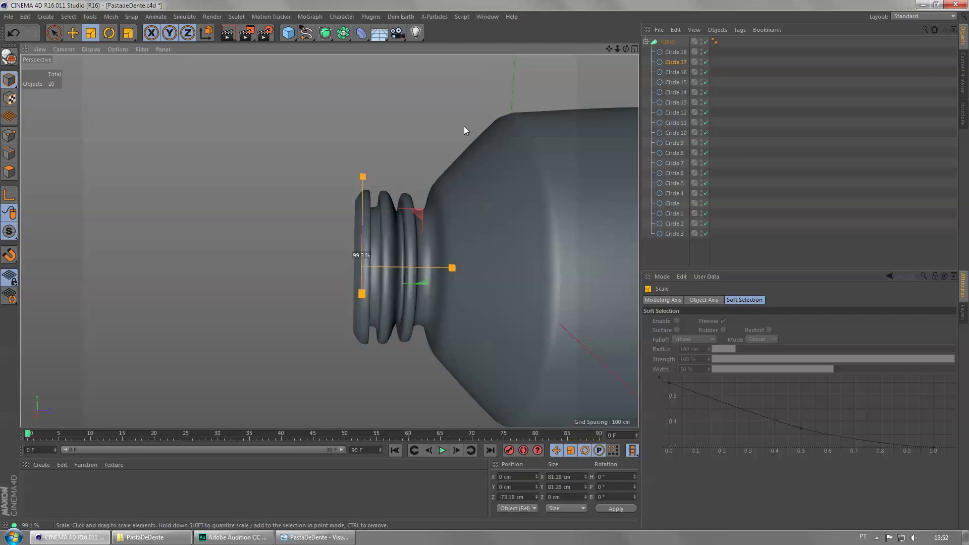
- Move the front circle back to about -75.5 cm along Z
{"action": "left_click", "coordinate": [679, 51]}
{"action": "key", "text": "e"}
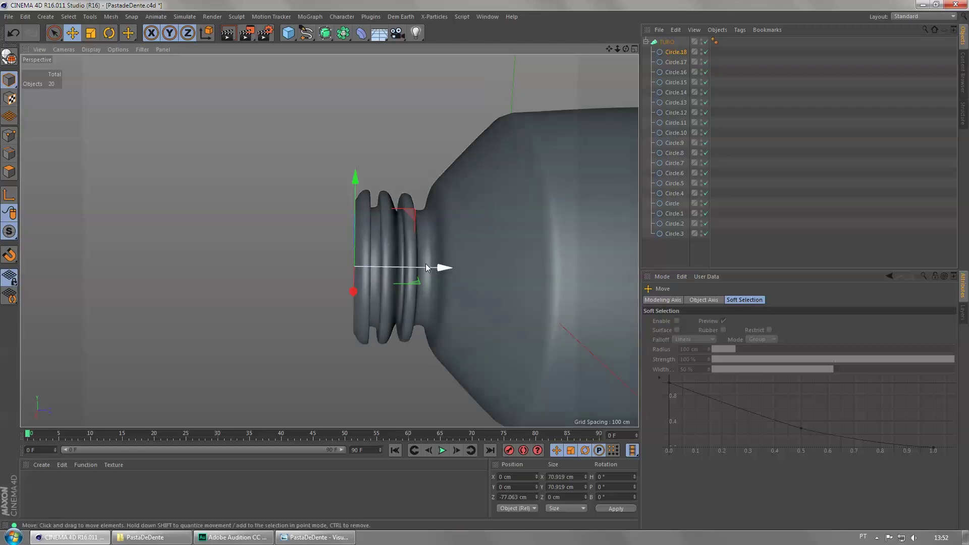
{"action": "left_click_drag", "start_coordinate": [441, 268], "coordinate": [444, 269]}
{"action": "left_click_drag", "start_coordinate": [445, 208], "coordinate": [407, 211], "text": "alt"}
- Duplicate the front circle, scale the copy to about 63 cm across and move it inward to about -71.6 cm along Z
{"action": "left_click_drag", "start_coordinate": [676, 52], "coordinate": [675, 45], "text": "ctrl"}
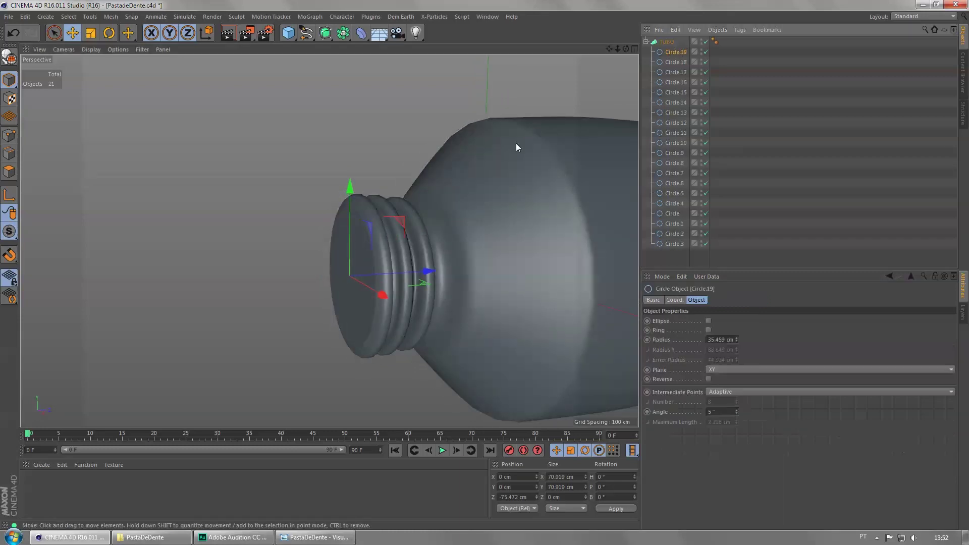
{"action": "key", "text": "t"}
{"action": "left_click_drag", "start_coordinate": [463, 133], "coordinate": [381, 241]}
{"action": "key", "text": "e"}
{"action": "key", "text": "t"}
{"action": "left_click_drag", "start_coordinate": [410, 107], "coordinate": [398, 105]}
- Copy the inner opening circle, scale the copy to about 57 cm across and move it inside the tube to about 5.8 cm along Z
{"action": "left_click", "coordinate": [665, 53]}
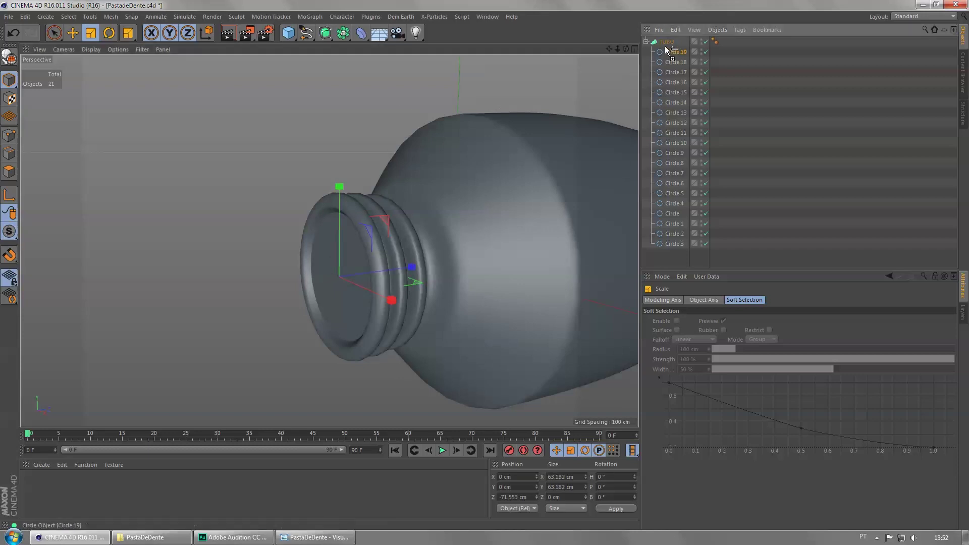
{"action": "key", "text": "ctrl+c"}
{"action": "key", "text": "ctrl+v"}
{"action": "left_click_drag", "start_coordinate": [445, 178], "coordinate": [414, 184]}
{"action": "key", "text": "e"}
{"action": "left_click_drag", "start_coordinate": [410, 265], "coordinate": [513, 231]}
- Copy and paste the innermost circle in place, then check the hollow opening on the whole tube
{"action": "left_click", "coordinate": [674, 52]}
{"action": "key", "text": "ctrl+c"}
{"action": "key", "text": "ctrl+v"}
{"action": "left_click_drag", "start_coordinate": [513, 231], "coordinate": [464, 244], "text": "alt"}
{"action": "scroll", "coordinate": [471, 280], "scroll_direction": "down", "scroll_amount": 8}
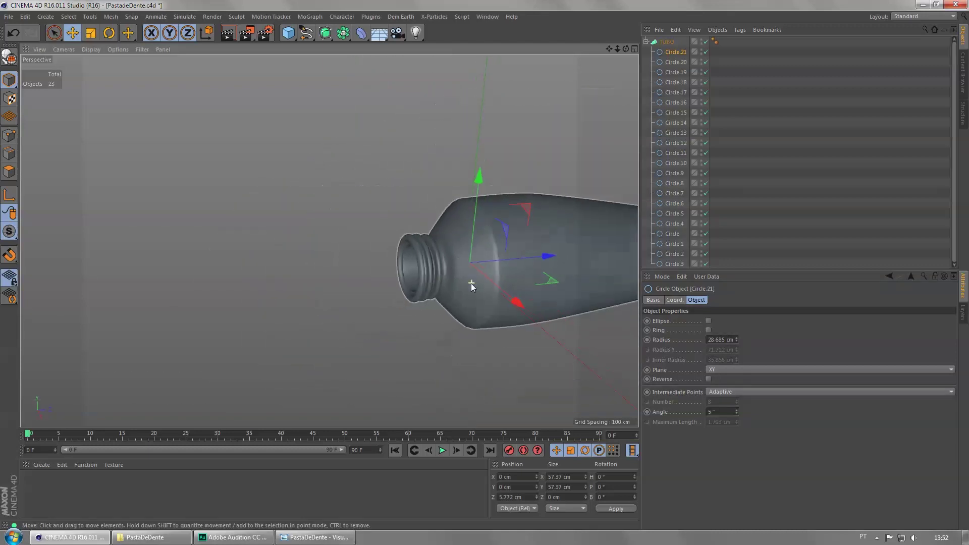
{"action": "middle_click_drag", "start_coordinate": [471, 283], "coordinate": [342, 242], "text": "alt"}
{"action": "left_click_drag", "start_coordinate": [342, 242], "coordinate": [267, 245], "text": "alt"}
{"action": "scroll", "coordinate": [268, 245], "scroll_direction": "up", "scroll_amount": 3}
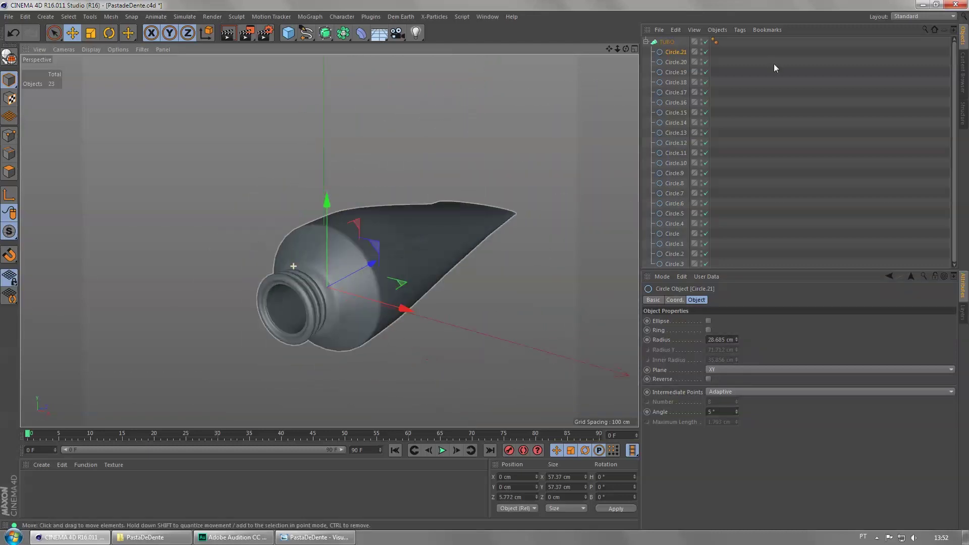
- Select the neck and shoulder circles from Circle.21 through Circle.6 and scale them down together slightly
{"action": "left_click", "coordinate": [670, 53]}
{"action": "left_click", "coordinate": [671, 194], "text": "shift"}
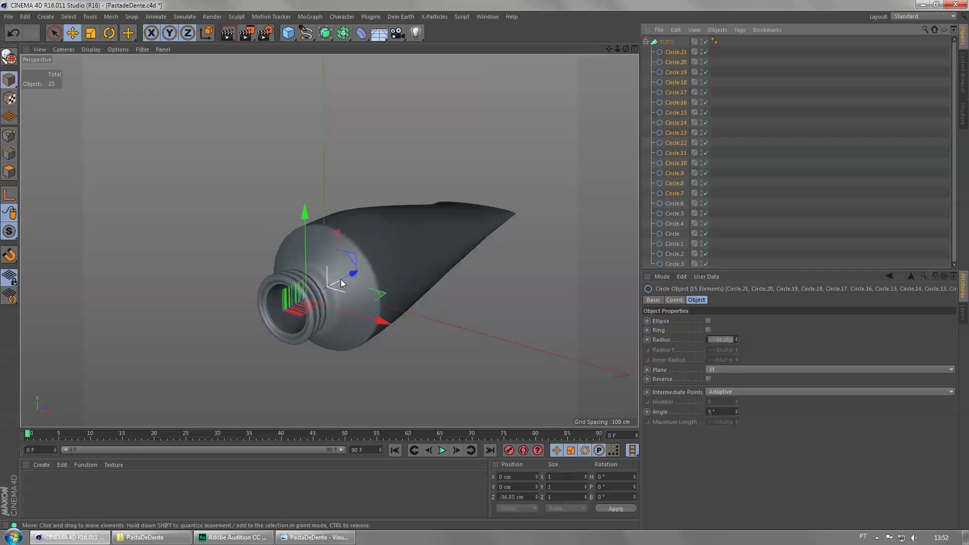
{"action": "left_click_drag", "start_coordinate": [335, 278], "coordinate": [422, 281], "text": "alt"}
{"action": "key", "text": "t"}
{"action": "left_click_drag", "start_coordinate": [458, 141], "coordinate": [405, 166]}
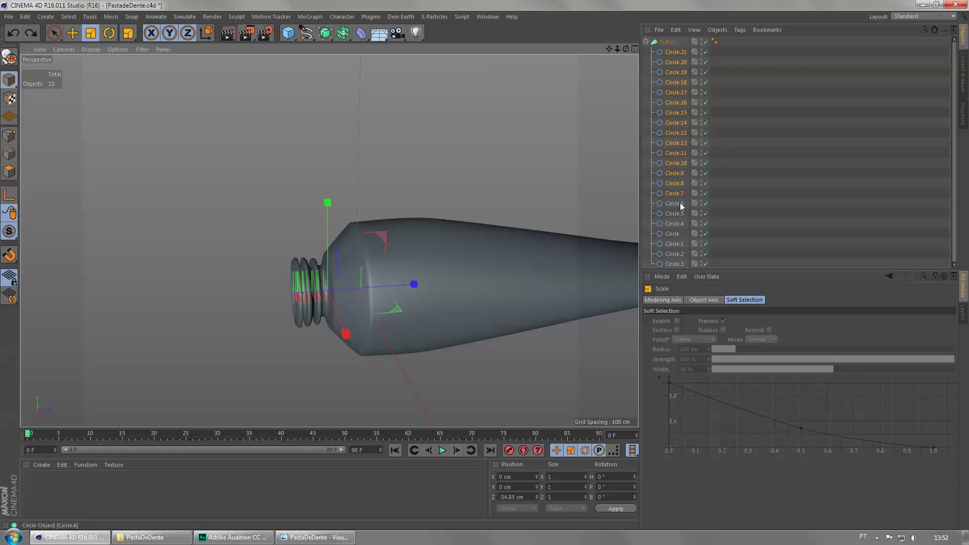
{"action": "left_click", "coordinate": [675, 203], "text": "shift"}
{"action": "left_click_drag", "start_coordinate": [519, 102], "coordinate": [504, 132]}
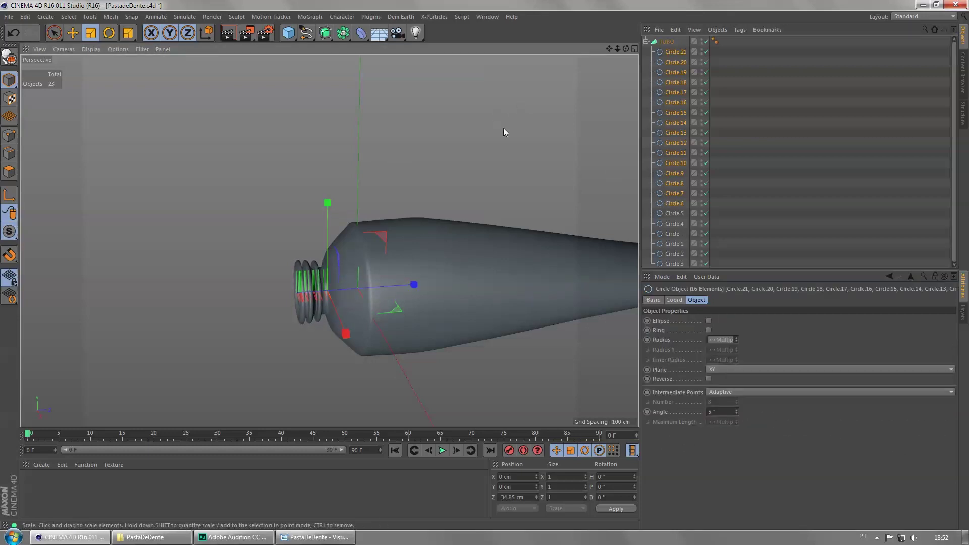
- Scale Circle.5 at the tube's shoulder to about 93 cm across
{"action": "left_click", "coordinate": [683, 213]}
{"action": "left_click", "coordinate": [486, 150]}
{"action": "left_click_drag", "start_coordinate": [438, 128], "coordinate": [417, 136]}
{"action": "left_click_drag", "start_coordinate": [416, 136], "coordinate": [484, 198], "text": "alt"}
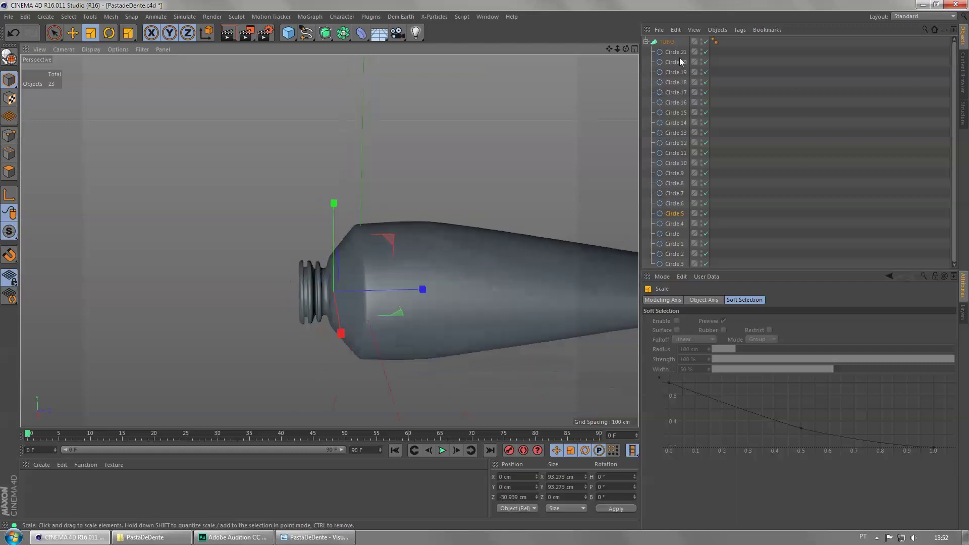
- Scale down the circles from Circle.21 through Circle.7 together, then clear the selection
{"action": "left_click", "coordinate": [676, 52]}
{"action": "left_click", "coordinate": [682, 196], "text": "shift"}
{"action": "left_click_drag", "start_coordinate": [507, 120], "coordinate": [469, 233]}
{"action": "left_click", "coordinate": [423, 181]}
{"action": "scroll", "coordinate": [540, 228], "scroll_direction": "up", "scroll_amount": 4}
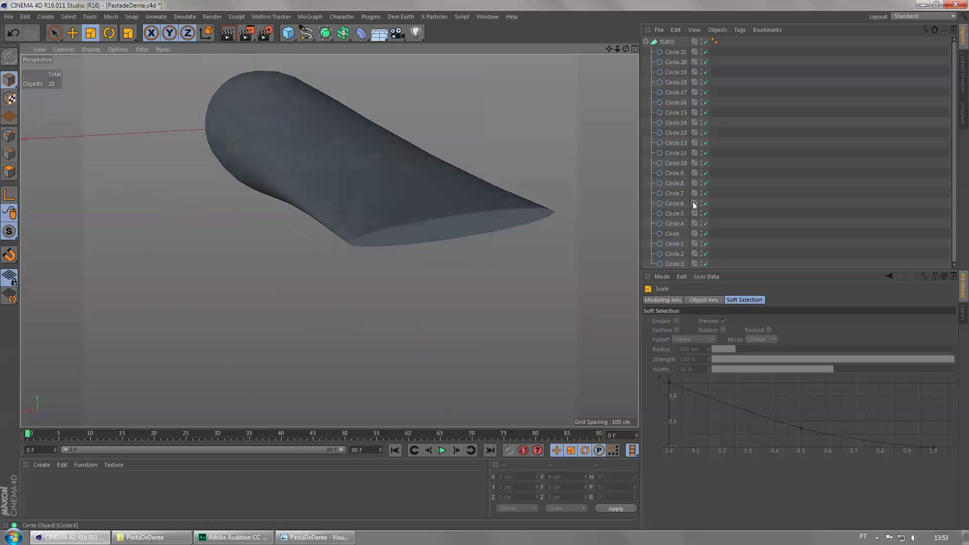
- Select Circle.3 at the tube's flat end and display the model with Gouraud Shading (Lines)
{"action": "left_click", "coordinate": [675, 204]}
{"action": "left_click", "coordinate": [672, 264]}
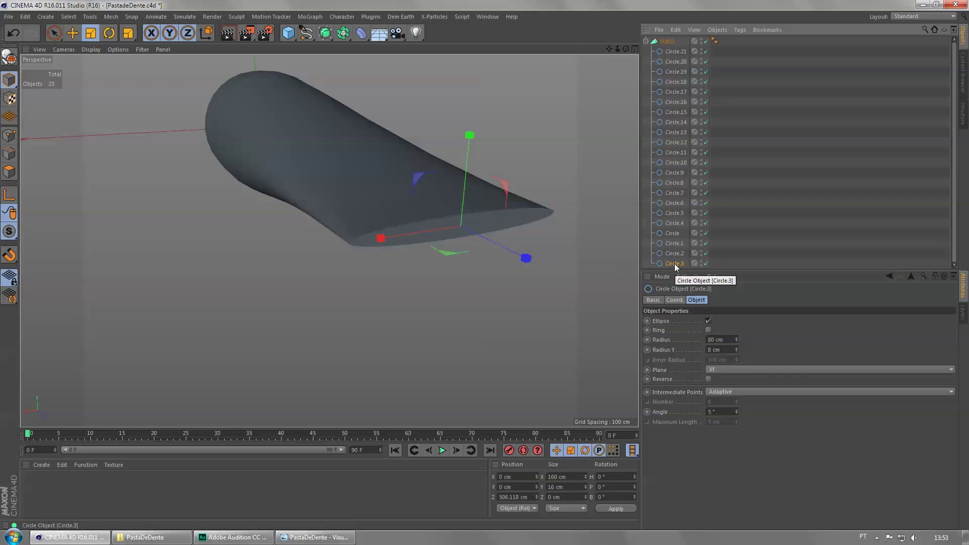
{"action": "left_click", "coordinate": [85, 48]}
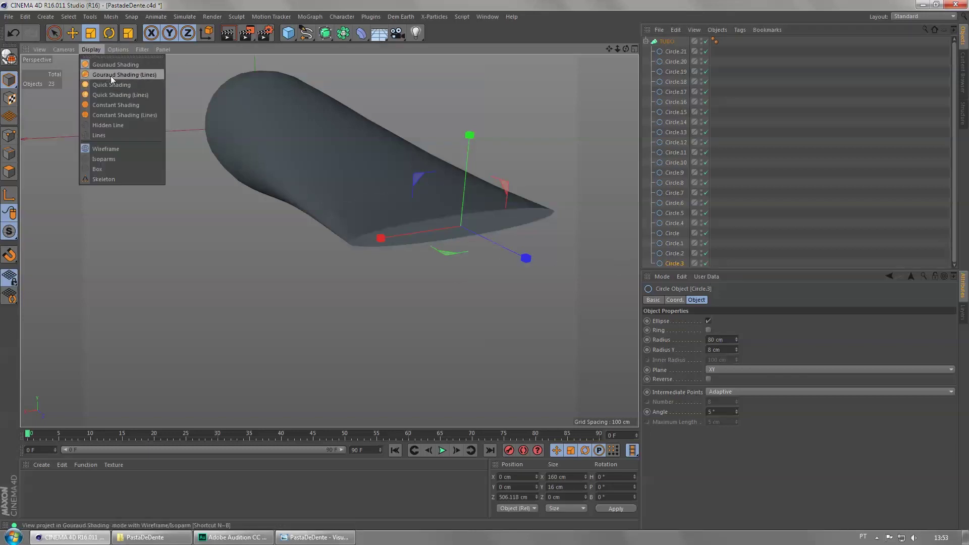
{"action": "left_click", "coordinate": [139, 73]}
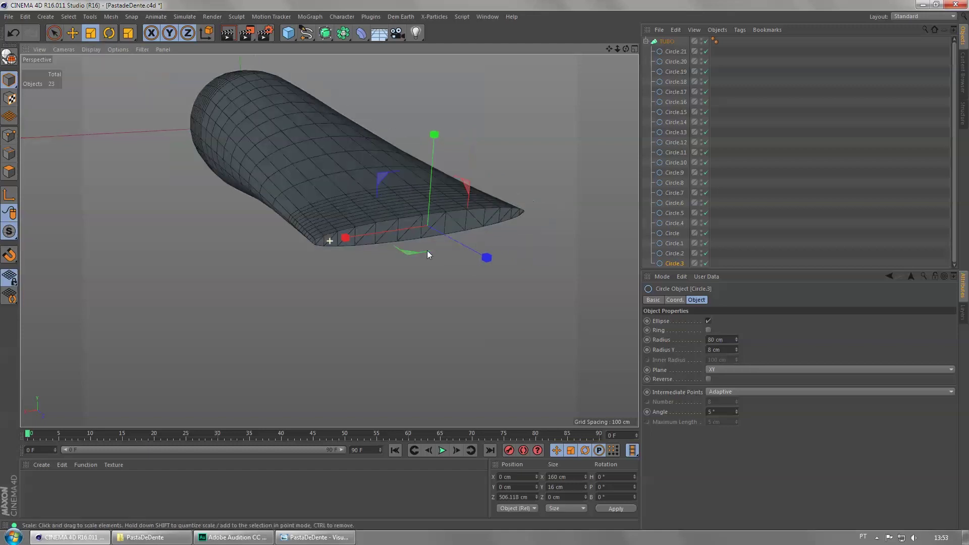
- Duplicate Circle.3 at the tube's flat end and move the copy outward along Z to about 519 cm
{"action": "left_click_drag", "start_coordinate": [675, 263], "coordinate": [672, 265], "text": "ctrl"}
{"action": "scroll", "coordinate": [526, 251], "scroll_direction": "up", "scroll_amount": 2}
{"action": "scroll", "coordinate": [746, 205], "scroll_direction": "down", "scroll_amount": 1}
{"action": "key", "text": "e"}
{"action": "left_click_drag", "start_coordinate": [482, 255], "coordinate": [492, 259]}
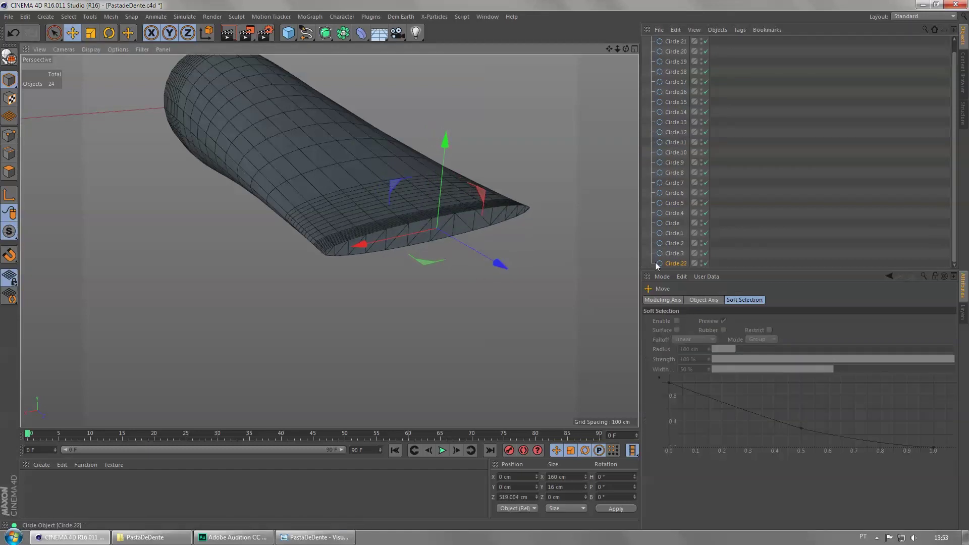
- Make the copied end circle editable and scale it down vertically to pinch the tube's end nearly flat
{"action": "left_click", "coordinate": [663, 262]}
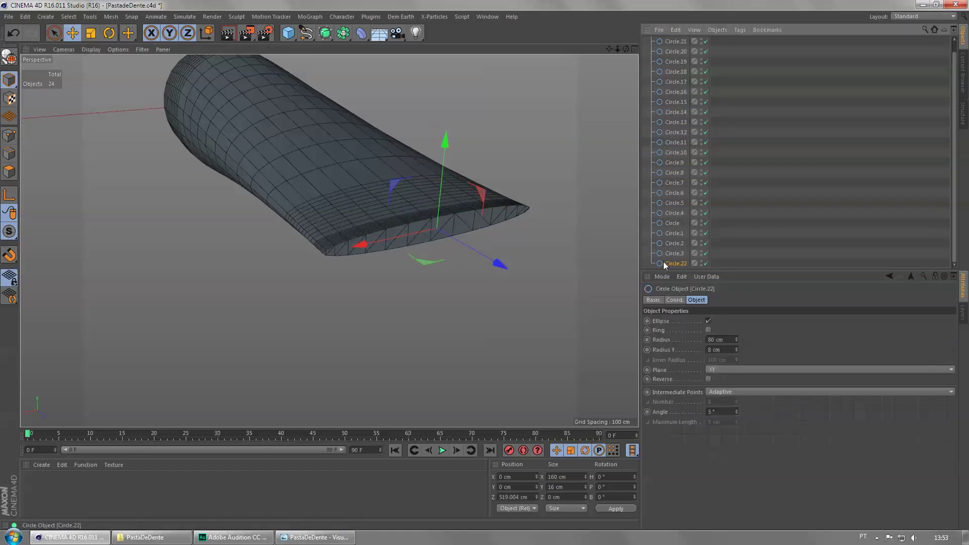
{"action": "left_click", "coordinate": [10, 58]}
{"action": "scroll", "coordinate": [492, 271], "scroll_direction": "up", "scroll_amount": 5}
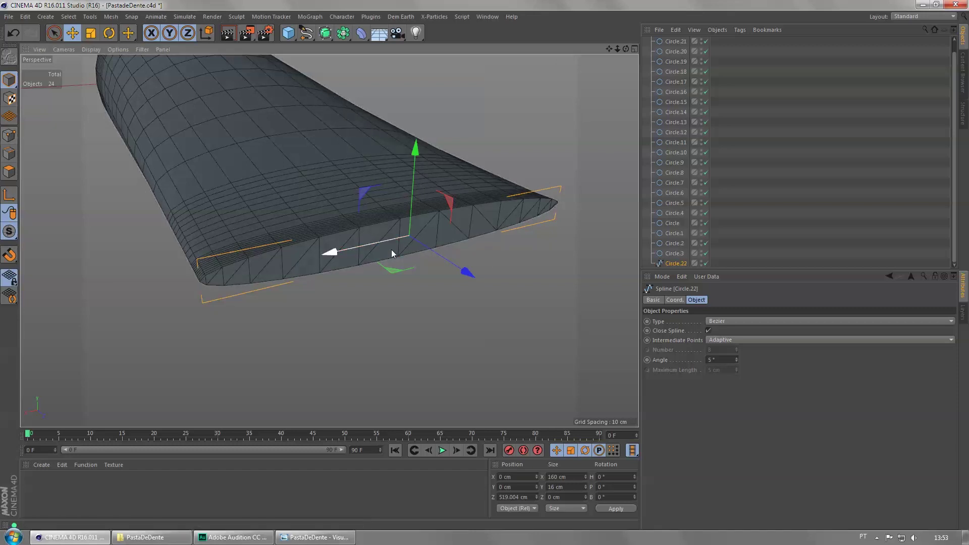
{"action": "key", "text": "t"}
{"action": "left_click_drag", "start_coordinate": [414, 147], "coordinate": [422, 214]}
{"action": "left_click_drag", "start_coordinate": [422, 217], "coordinate": [423, 218]}
{"action": "left_click", "coordinate": [373, 309]}
{"action": "left_click_drag", "start_coordinate": [379, 259], "coordinate": [382, 241], "text": "alt"}
{"action": "middle_click_drag", "start_coordinate": [383, 240], "coordinate": [414, 212], "text": "alt"}
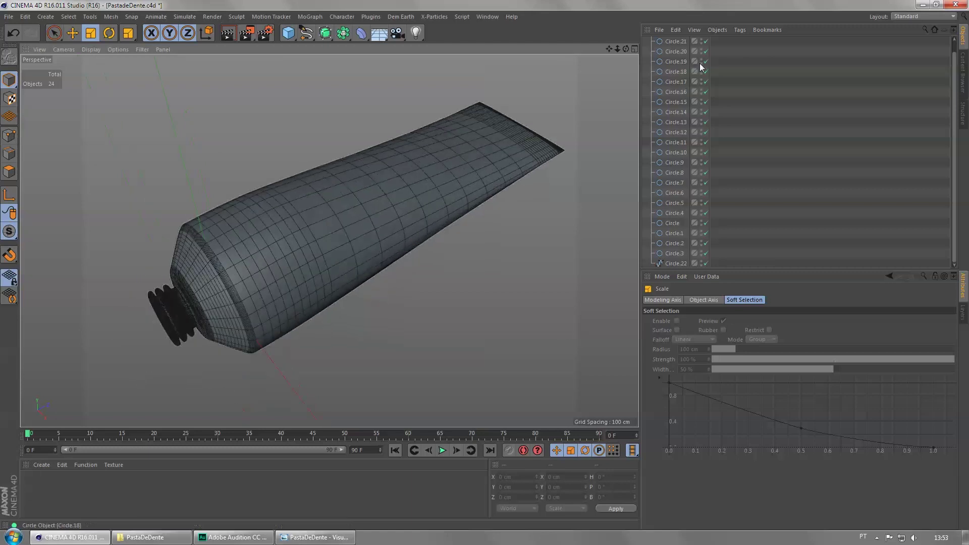
- Collapse the TUBO loft's hierarchy and set its Mesh Subdivision U to 120
{"action": "scroll", "coordinate": [682, 66], "scroll_direction": "up", "scroll_amount": 1}
{"action": "left_click", "coordinate": [663, 42]}
{"action": "left_click", "coordinate": [647, 42]}
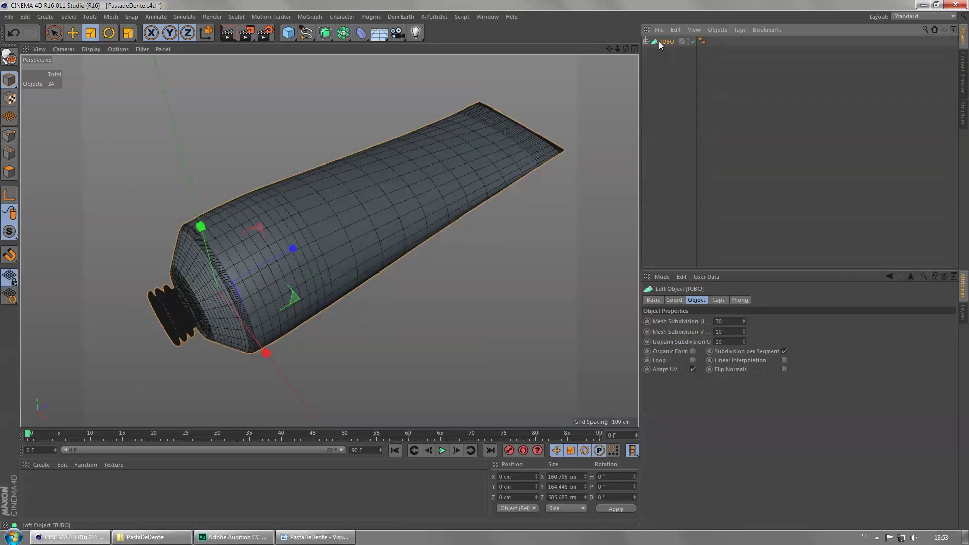
{"action": "left_click", "coordinate": [731, 322]}
{"action": "type", "text": "120"}
{"action": "key", "text": "Return"}
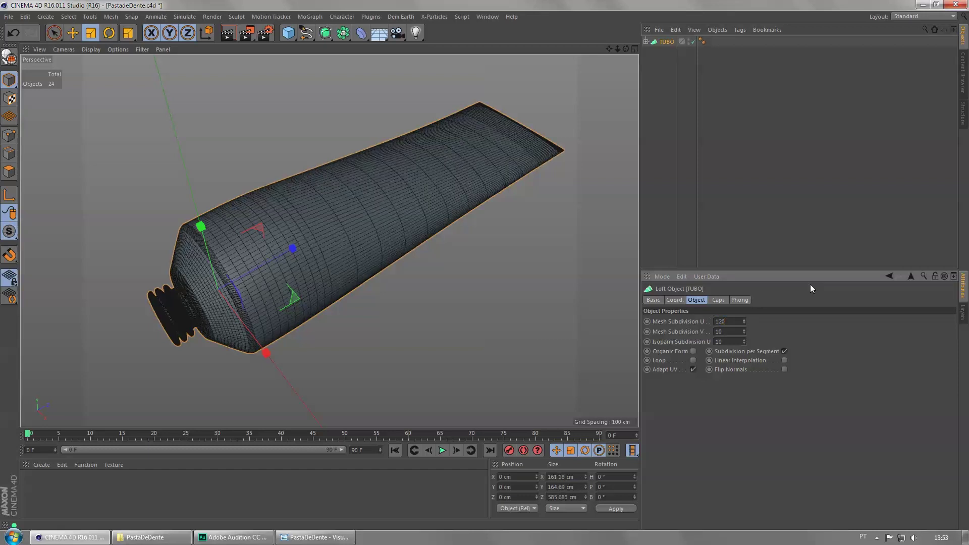
- Display the model with plain Gouraud Shading and compare the tube's neck with the reference render
{"action": "left_click", "coordinate": [91, 49]}
{"action": "left_click", "coordinate": [103, 57]}
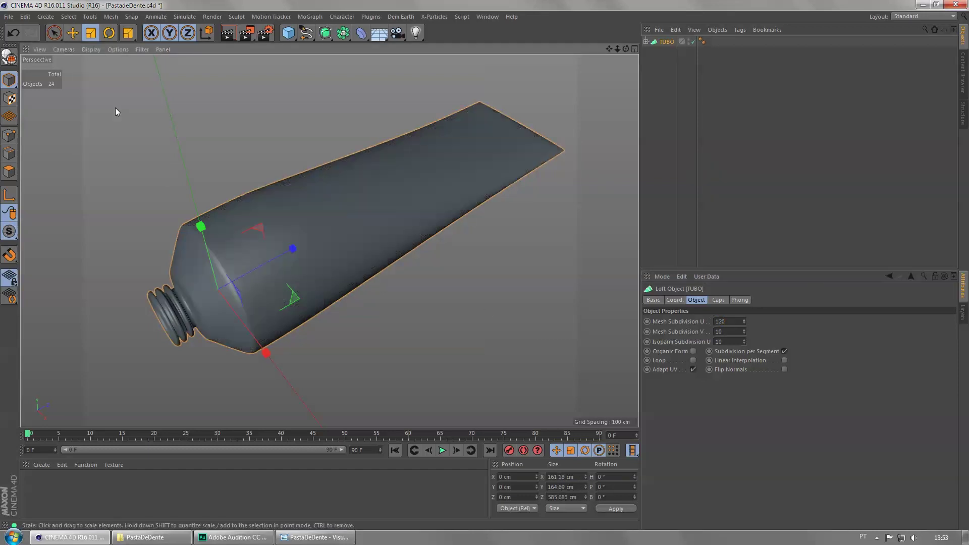
{"action": "left_click", "coordinate": [338, 323]}
{"action": "left_click_drag", "start_coordinate": [340, 327], "coordinate": [226, 271], "text": "alt"}
{"action": "key", "text": "alt+Tab"}
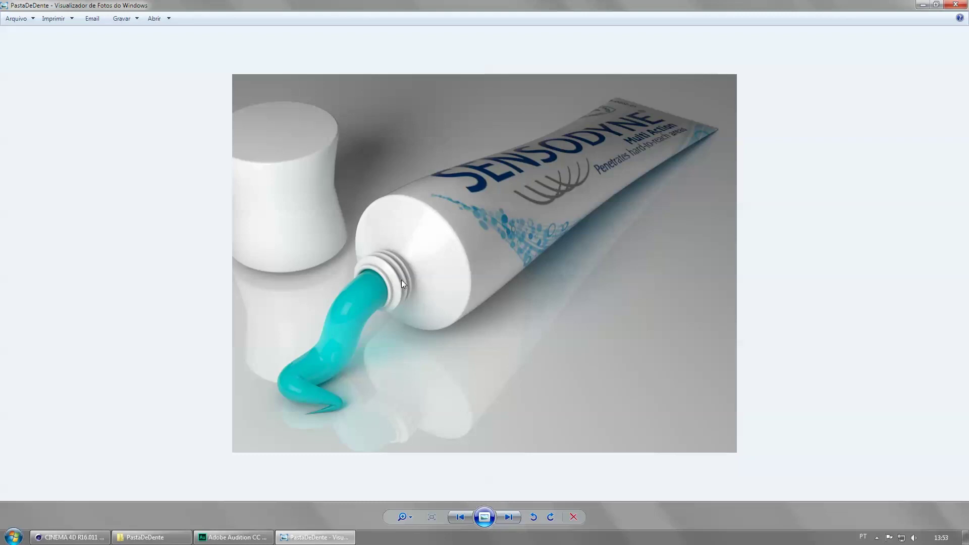
{"action": "key", "text": "alt+Tab"}
{"action": "left_click_drag", "start_coordinate": [196, 278], "coordinate": [206, 262], "text": "alt"}
- Expand TUBO and nudge Circle.20 in the neck slightly along the tube's axis toward the opening
{"action": "left_click", "coordinate": [646, 42]}
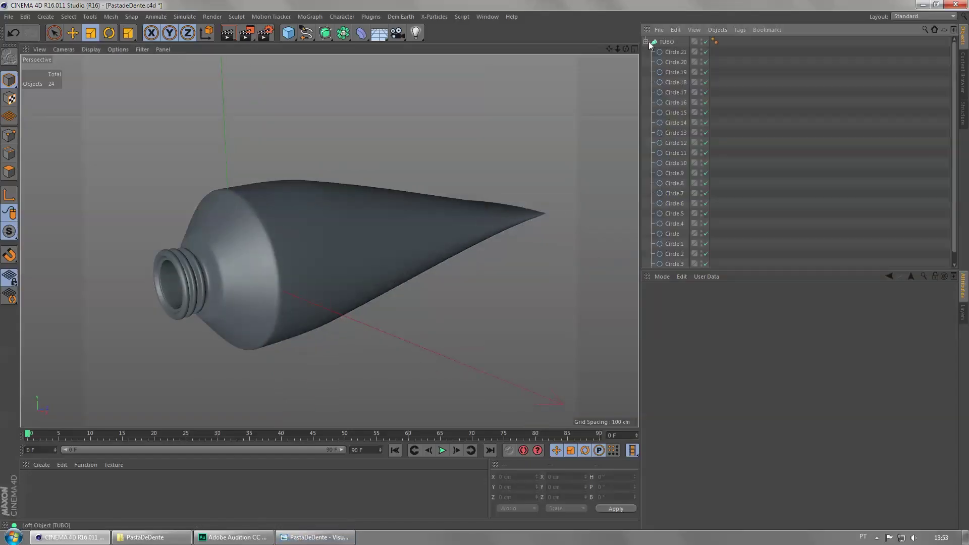
{"action": "left_click", "coordinate": [676, 63]}
{"action": "key", "text": "e"}
{"action": "left_click_drag", "start_coordinate": [240, 274], "coordinate": [238, 268]}
- Try to shift Circle.17 along the tube's axis, and undo that move
{"action": "left_click", "coordinate": [676, 72]}
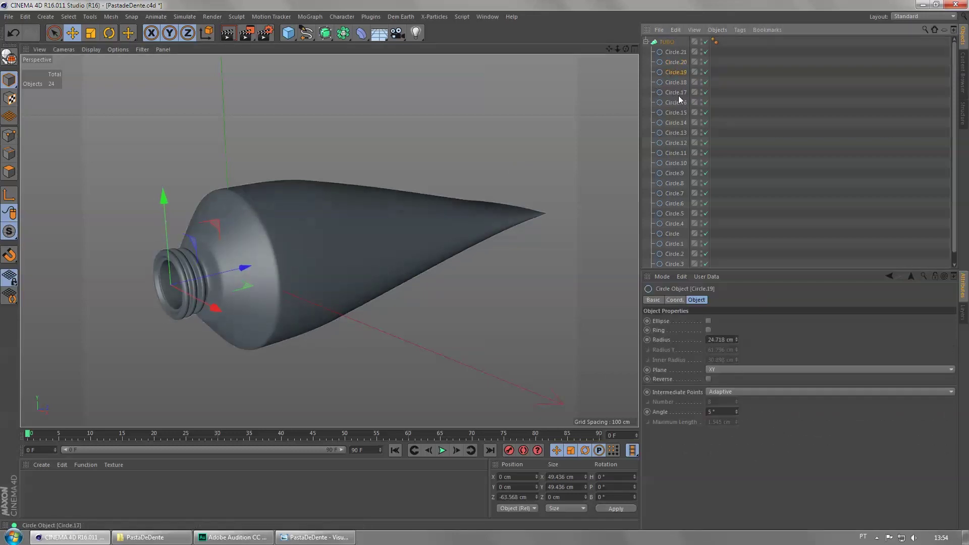
{"action": "left_click", "coordinate": [676, 91]}
{"action": "left_click_drag", "start_coordinate": [241, 262], "coordinate": [235, 265]}
{"action": "key", "text": "ctrl+z"}
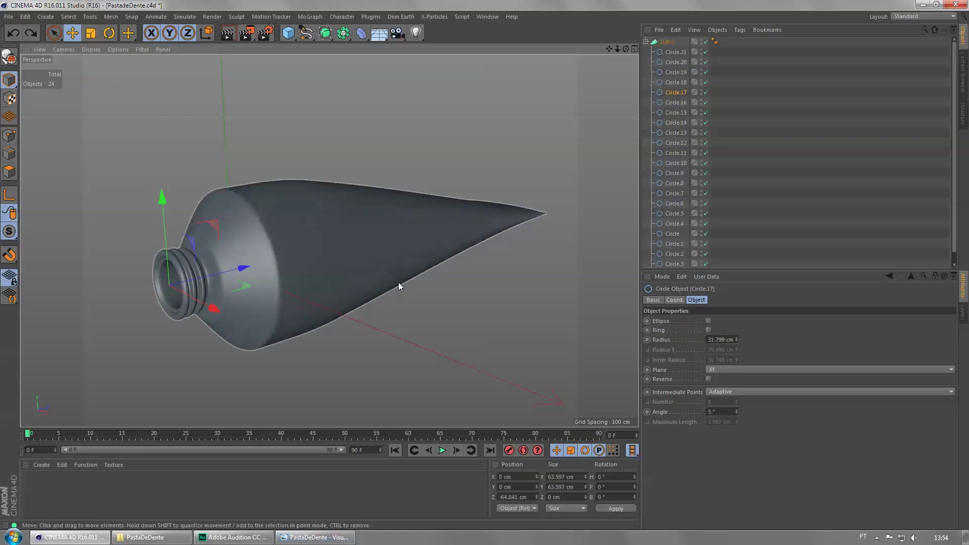
- Check the neck and whole tube, collapse the TUBO hierarchy and save the project
{"action": "scroll", "coordinate": [166, 225], "scroll_direction": "up", "scroll_amount": 5}
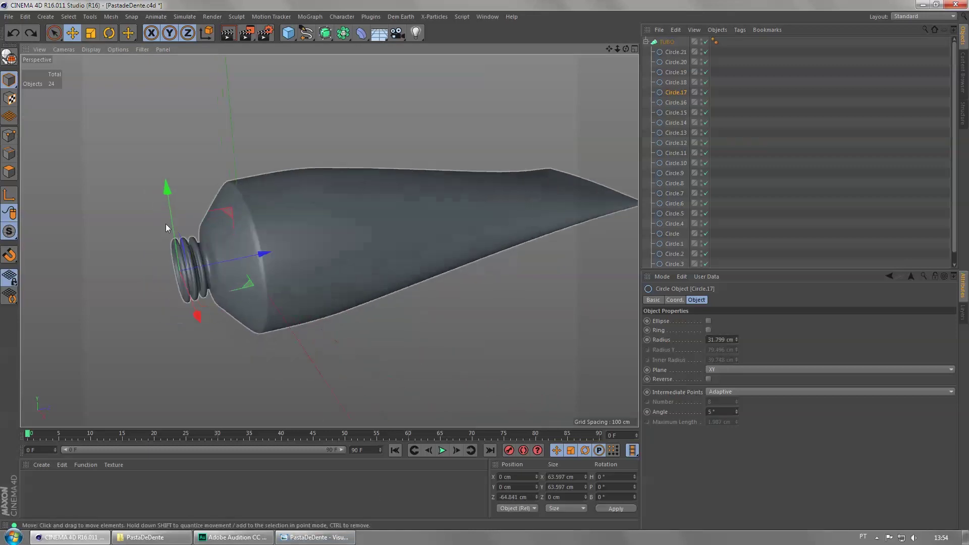
{"action": "left_click_drag", "start_coordinate": [203, 255], "coordinate": [202, 236], "text": "alt"}
{"action": "scroll", "coordinate": [451, 206], "scroll_direction": "down", "scroll_amount": 4}
{"action": "middle_click_drag", "start_coordinate": [486, 193], "coordinate": [410, 181], "text": "alt"}
{"action": "left_click_drag", "start_coordinate": [411, 181], "coordinate": [442, 247], "text": "alt"}
{"action": "left_click", "coordinate": [647, 42]}
{"action": "key", "text": "ctrl+s"}
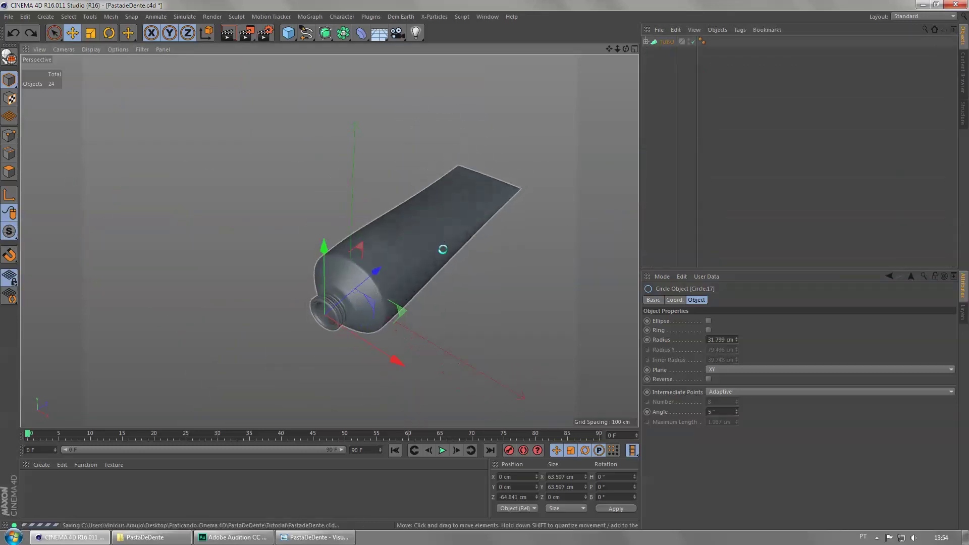
- Duplicate the TUBO loft and disable the original as a backup
{"action": "middle_click_drag", "start_coordinate": [419, 265], "coordinate": [379, 252], "text": "alt"}
{"action": "left_click_drag", "start_coordinate": [659, 42], "coordinate": [666, 56], "text": "ctrl"}
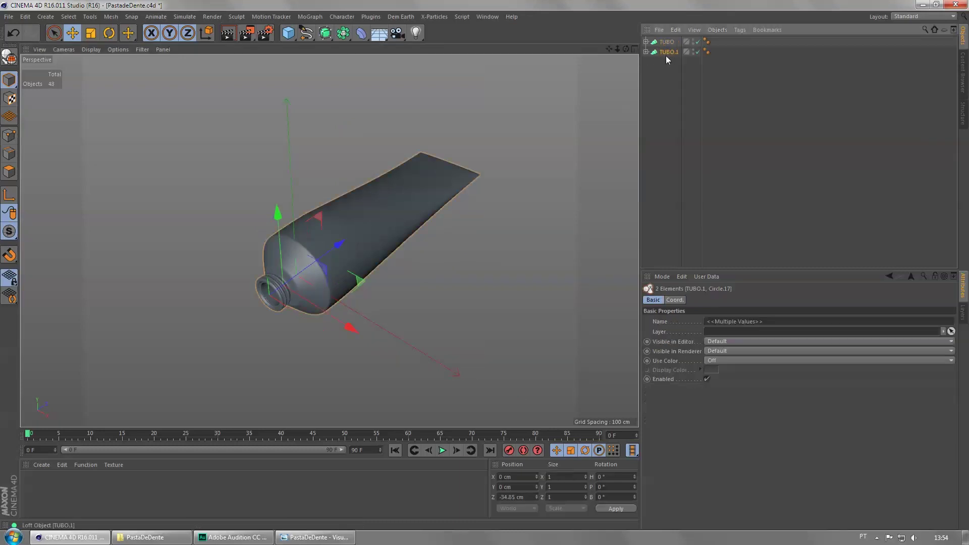
{"action": "left_click", "coordinate": [656, 42]}
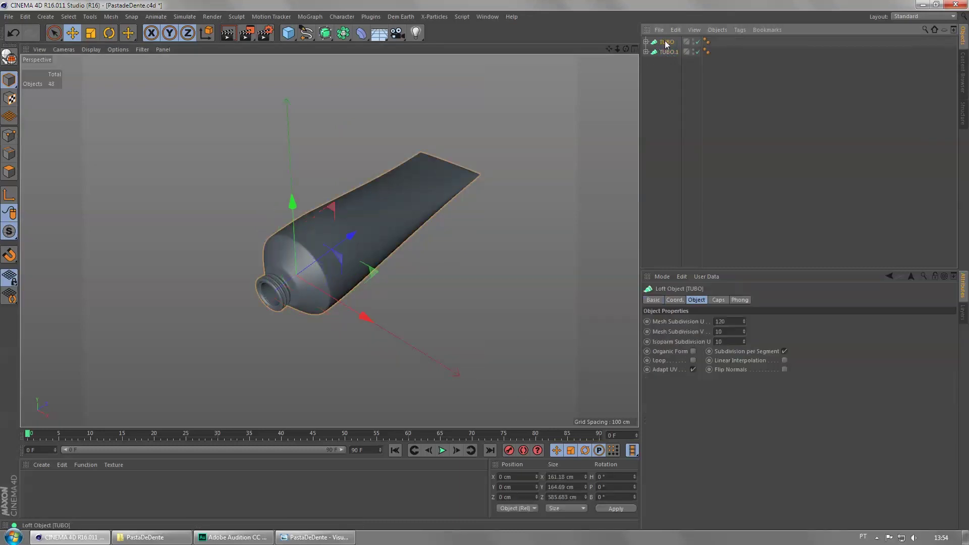
{"action": "left_click", "coordinate": [697, 42]}
- Convert the duplicate loft TUBO.1 into an editable polygon object
{"action": "left_click", "coordinate": [657, 53]}
{"action": "left_click", "coordinate": [647, 52]}
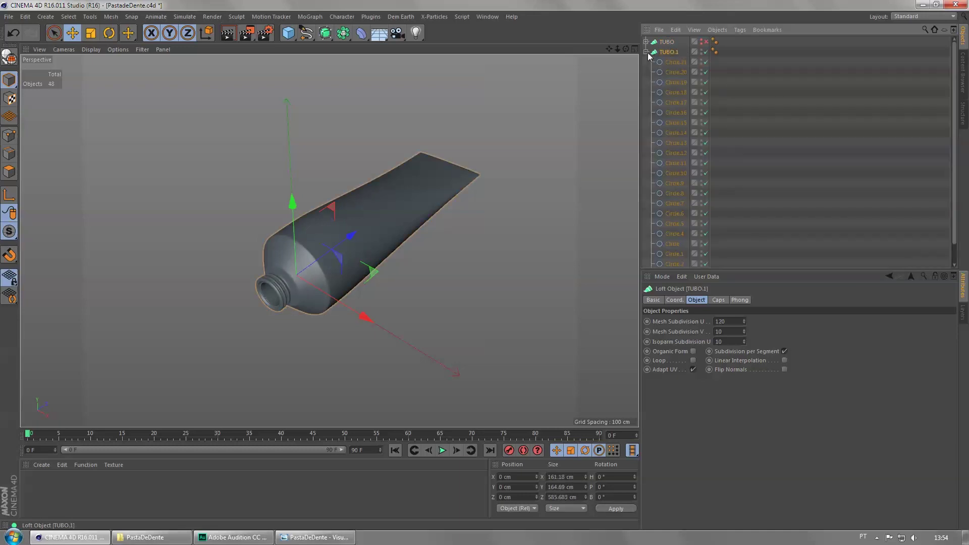
{"action": "left_click", "coordinate": [647, 52]}
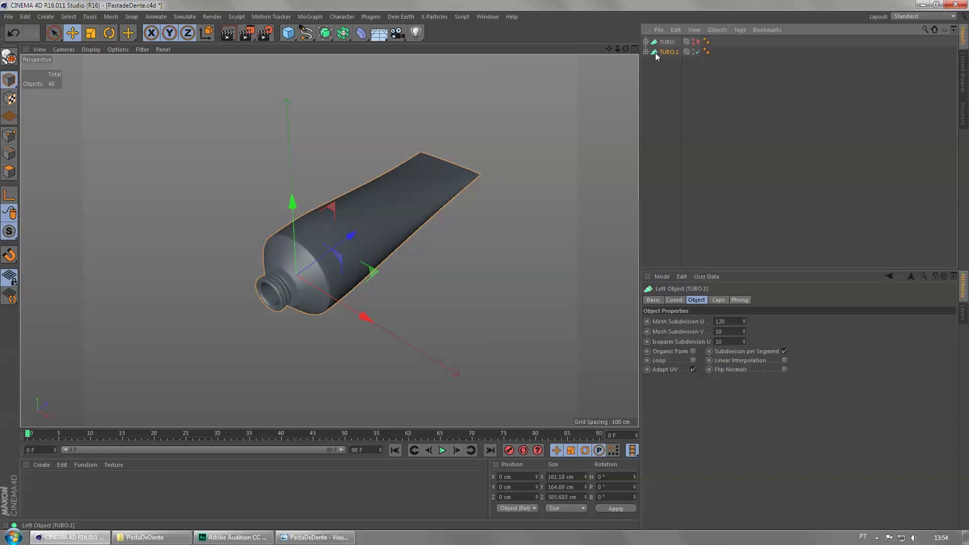
{"action": "key", "text": "c"}
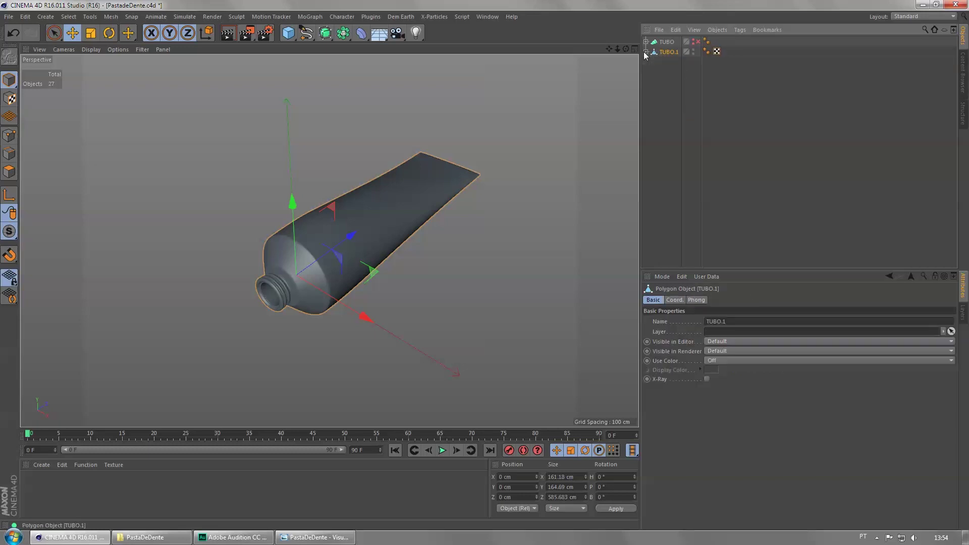
- Delete Cap 1, the cap closing off the neck of TUBO.1
{"action": "left_click", "coordinate": [646, 52]}
{"action": "scroll", "coordinate": [360, 190], "scroll_direction": "up", "scroll_amount": 3}
{"action": "middle_click_drag", "start_coordinate": [380, 182], "coordinate": [410, 144], "text": "alt"}
{"action": "left_click_drag", "start_coordinate": [373, 185], "coordinate": [316, 247], "text": "alt"}
{"action": "left_click", "coordinate": [308, 252]}
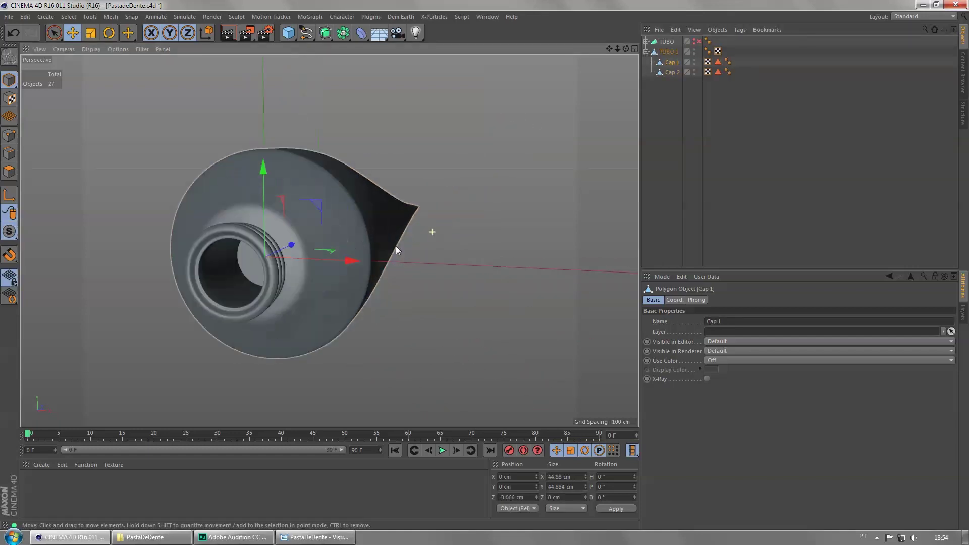
{"action": "key", "text": "Delete"}
- Merge TUBO.1 and Cap 2 into a single polygon object with Connect Objects + Delete
{"action": "left_click_drag", "start_coordinate": [319, 235], "coordinate": [272, 215], "text": "alt"}
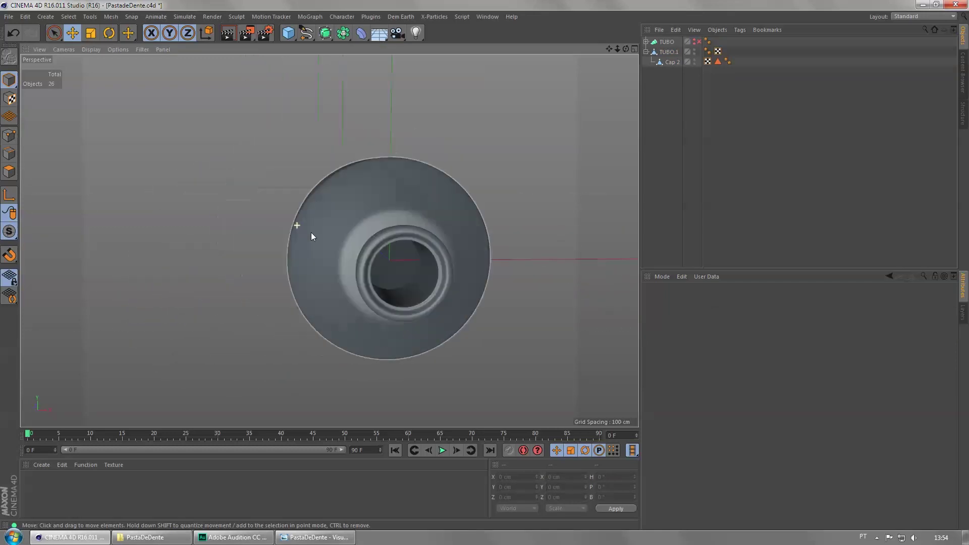
{"action": "left_click_drag", "start_coordinate": [420, 260], "coordinate": [400, 271], "text": "alt"}
{"action": "left_click", "coordinate": [670, 53]}
{"action": "left_click", "coordinate": [671, 62], "text": "shift"}
{"action": "right_click", "coordinate": [666, 55]}
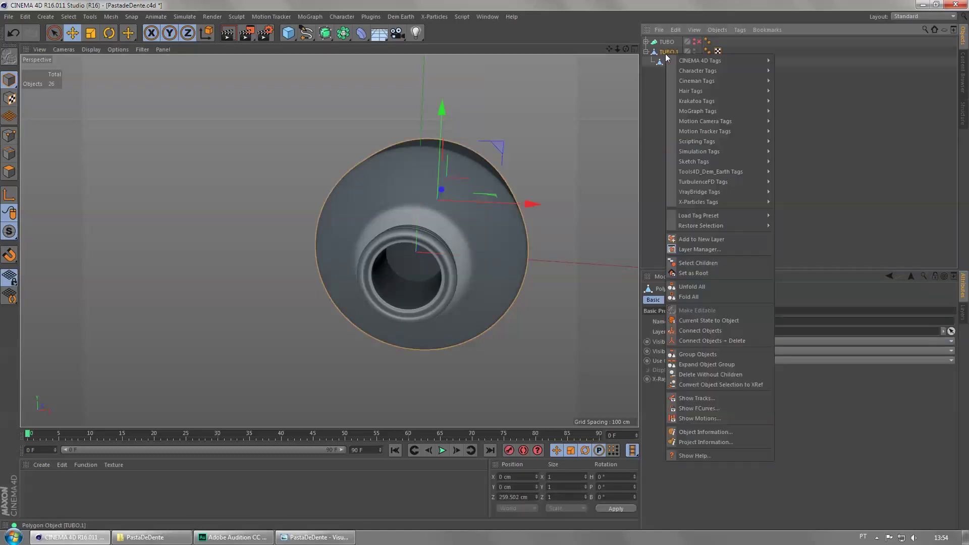
{"action": "left_click", "coordinate": [744, 341]}
- Switch the merged tube to polygon editing and compare the edge between its shoulder and printed body with the reference render
{"action": "left_click_drag", "start_coordinate": [524, 298], "coordinate": [301, 169], "text": "alt"}
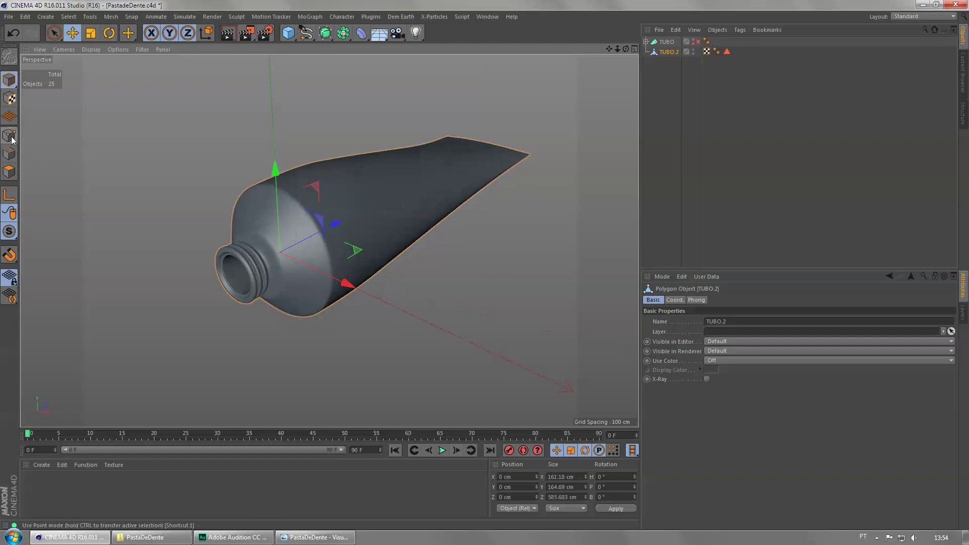
{"action": "left_click", "coordinate": [9, 171]}
{"action": "left_click_drag", "start_coordinate": [328, 206], "coordinate": [308, 184], "text": "alt"}
{"action": "left_click", "coordinate": [327, 233]}
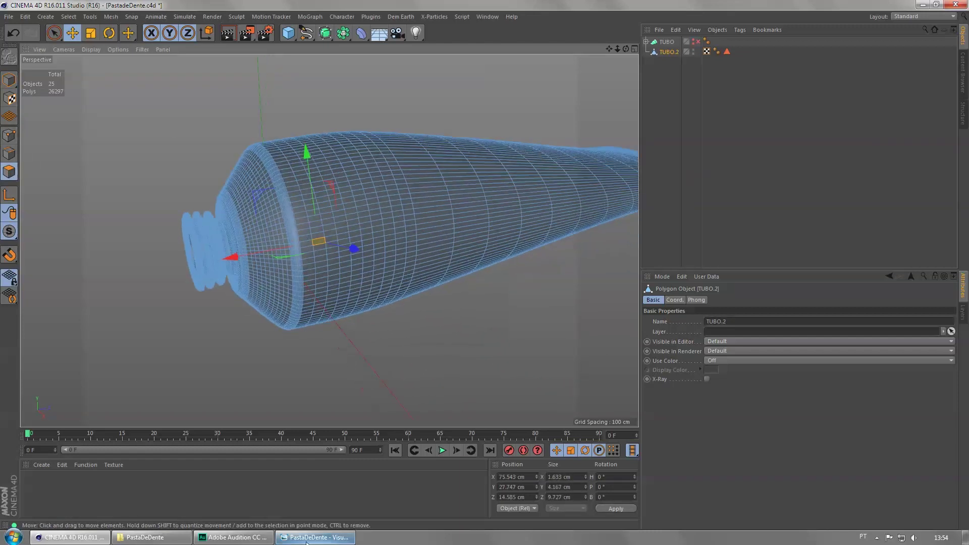
{"action": "left_click", "coordinate": [314, 538]}
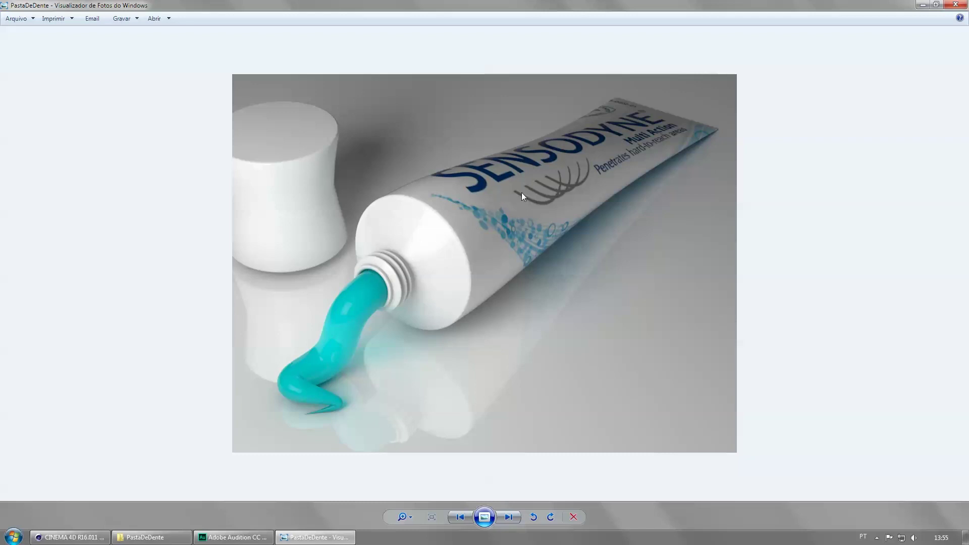
{"action": "left_click", "coordinate": [314, 538]}
{"action": "scroll", "coordinate": [294, 216], "scroll_direction": "up", "scroll_amount": 4}
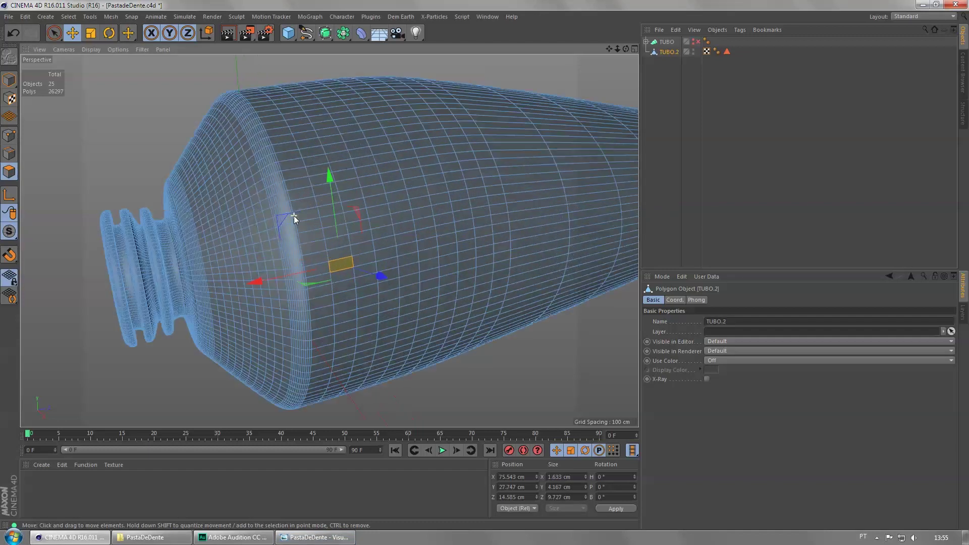
{"action": "scroll", "coordinate": [294, 216], "scroll_direction": "up", "scroll_amount": 1}
{"action": "left_click", "coordinate": [271, 208]}
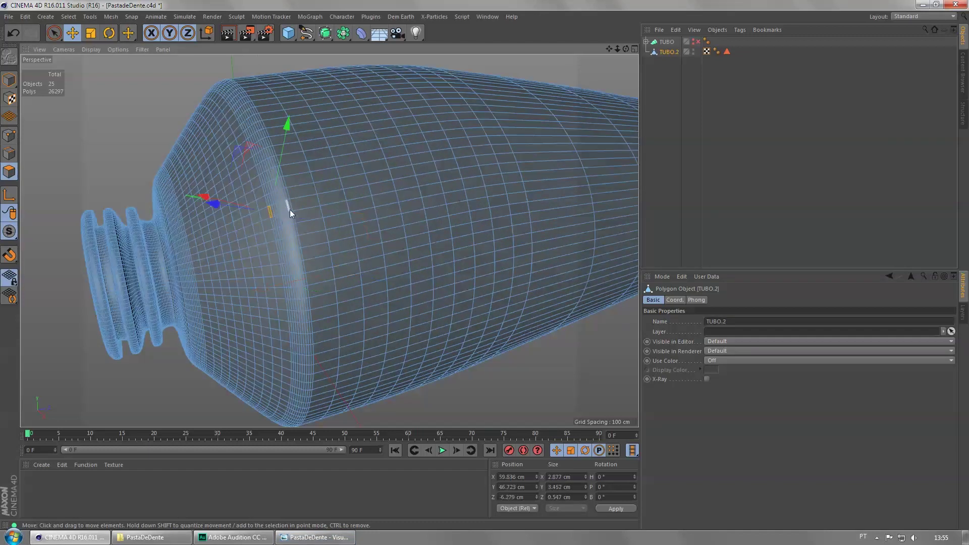
{"action": "scroll", "coordinate": [440, 207], "scroll_direction": "down", "scroll_amount": 3}
{"action": "scroll", "coordinate": [454, 227], "scroll_direction": "down", "scroll_amount": 2}
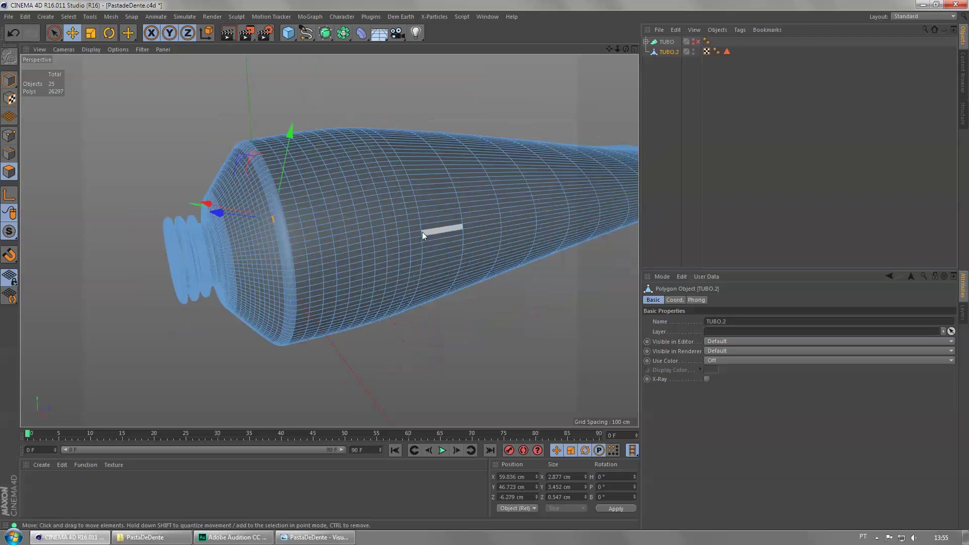
- In the Right view, select all body polygons behind the shoulder with Rectangle Selection, with Only Select Visible Elements disabled
{"action": "middle_click", "coordinate": [422, 232]}
{"action": "middle_click", "coordinate": [459, 308]}
{"action": "middle_click", "coordinate": [215, 326]}
{"action": "middle_click", "coordinate": [215, 331]}
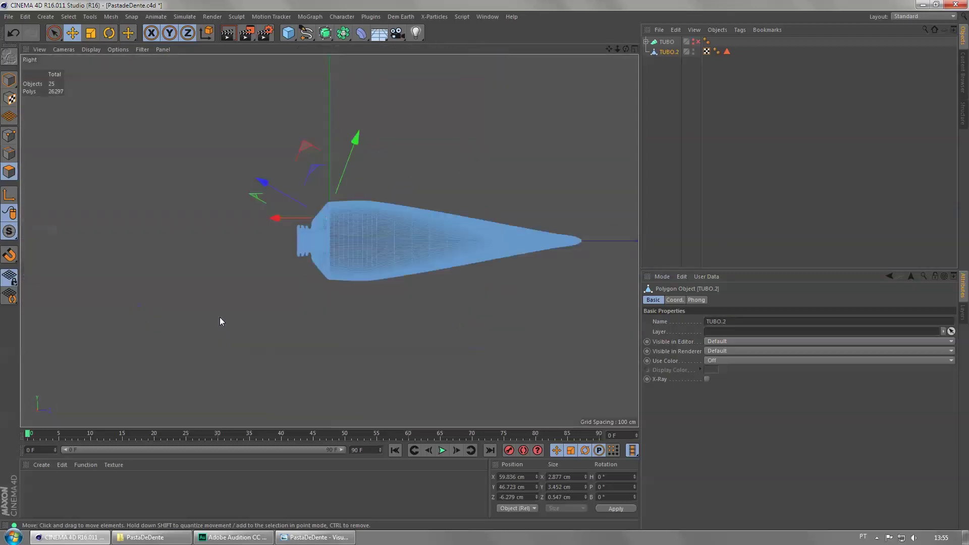
{"action": "scroll", "coordinate": [219, 320], "scroll_direction": "up", "scroll_amount": 5}
{"action": "left_click_drag", "start_coordinate": [54, 36], "coordinate": [93, 66]}
{"action": "scroll", "coordinate": [237, 159], "scroll_direction": "down", "scroll_amount": 4}
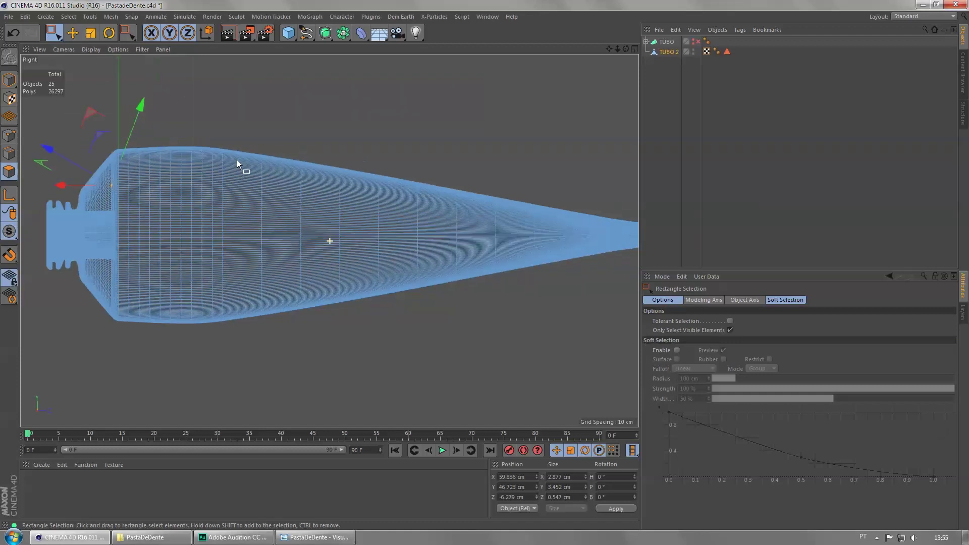
{"action": "scroll", "coordinate": [277, 197], "scroll_direction": "up", "scroll_amount": 4}
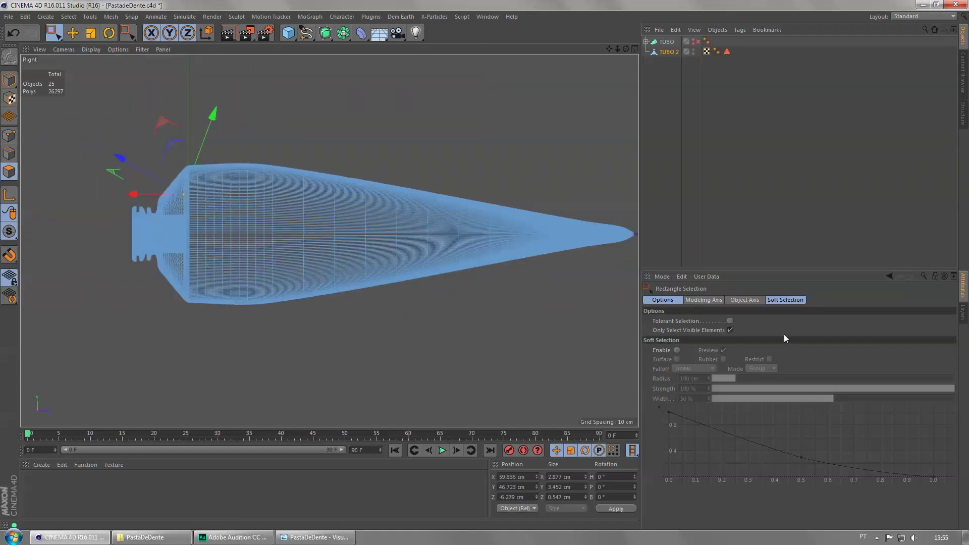
{"action": "left_click", "coordinate": [730, 329]}
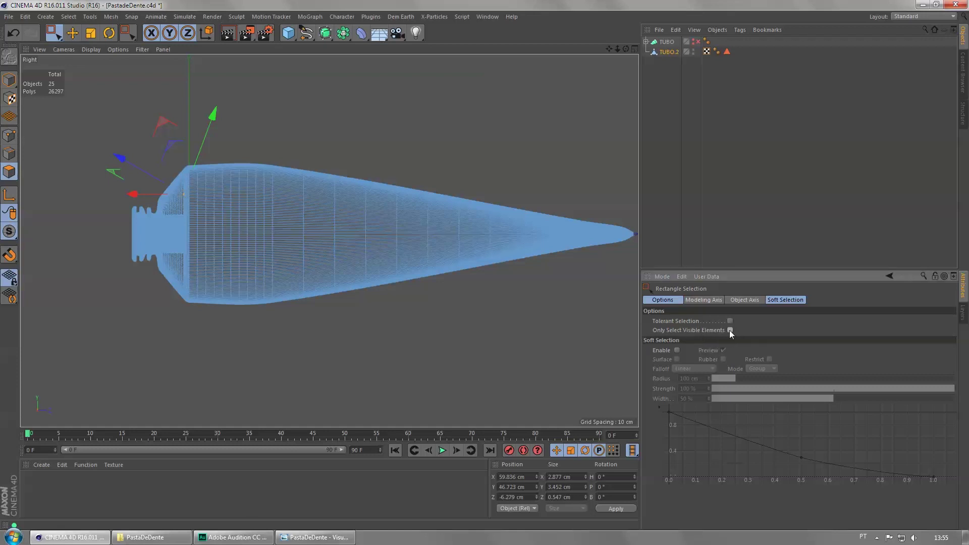
{"action": "left_click_drag", "start_coordinate": [194, 115], "coordinate": [637, 333]}
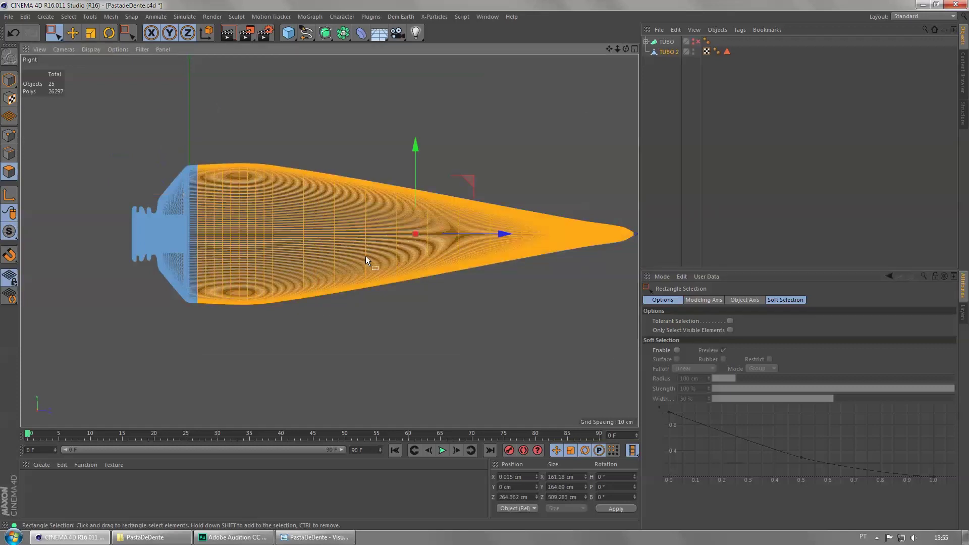
- Reselect the body polygons in the Right view with Rectangle Selection, including the rounded edge where the body meets the shoulder
{"action": "scroll", "coordinate": [218, 166], "scroll_direction": "up", "scroll_amount": 2}
{"action": "left_click_drag", "start_coordinate": [165, 138], "coordinate": [630, 388]}
{"action": "key", "text": "ctrl+z"}
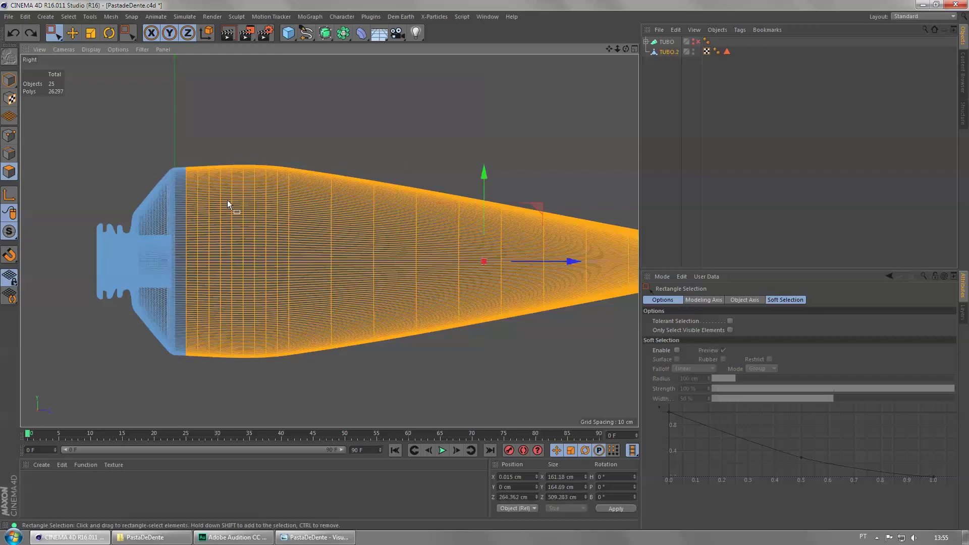
{"action": "left_click_drag", "start_coordinate": [164, 136], "coordinate": [707, 402]}
{"action": "middle_click_drag", "start_coordinate": [476, 223], "coordinate": [295, 201], "text": "alt"}
{"action": "scroll", "coordinate": [295, 201], "scroll_direction": "down", "scroll_amount": 3}
{"action": "middle_click_drag", "start_coordinate": [198, 273], "coordinate": [350, 273], "text": "alt"}
{"action": "middle_click", "coordinate": [245, 184]}
{"action": "middle_click", "coordinate": [261, 208]}
{"action": "scroll", "coordinate": [217, 194], "scroll_direction": "up", "scroll_amount": 3}
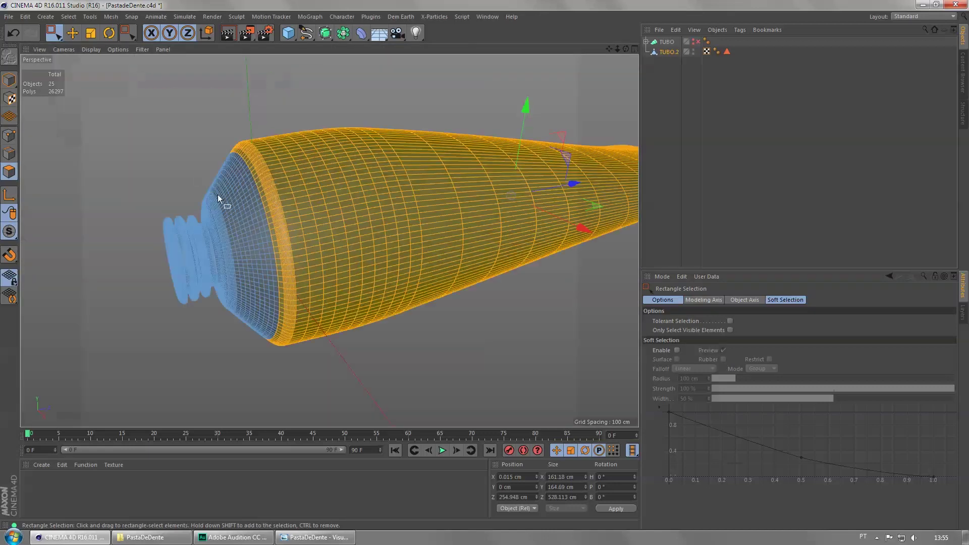
{"action": "scroll", "coordinate": [285, 214], "scroll_direction": "up", "scroll_amount": 3}
{"action": "middle_click_drag", "start_coordinate": [278, 235], "coordinate": [326, 216], "text": "alt"}
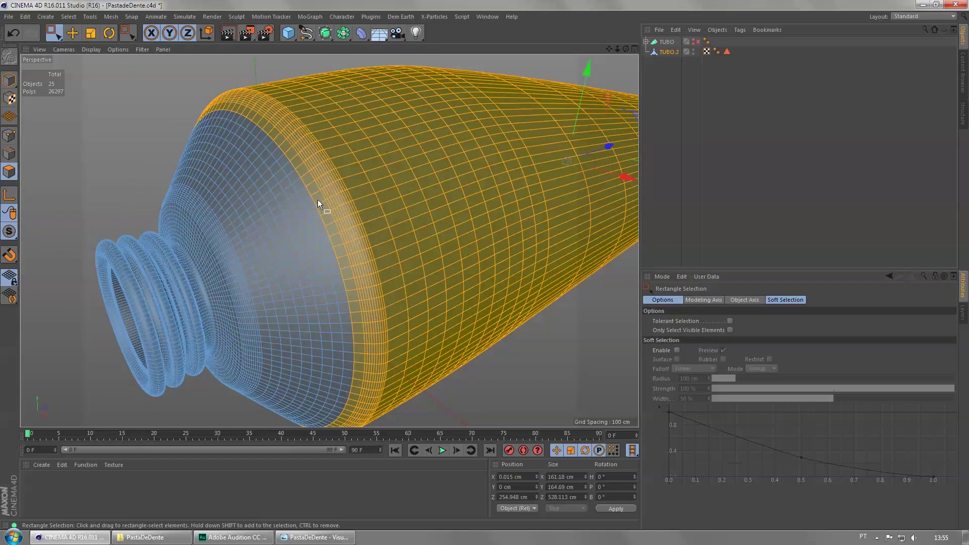
- Trim the body selection at the shoulder with Loop Selection, deselecting the frontmost polygon loop of the rounded edge
{"action": "key", "text": "u"}
{"action": "key", "text": "l"}
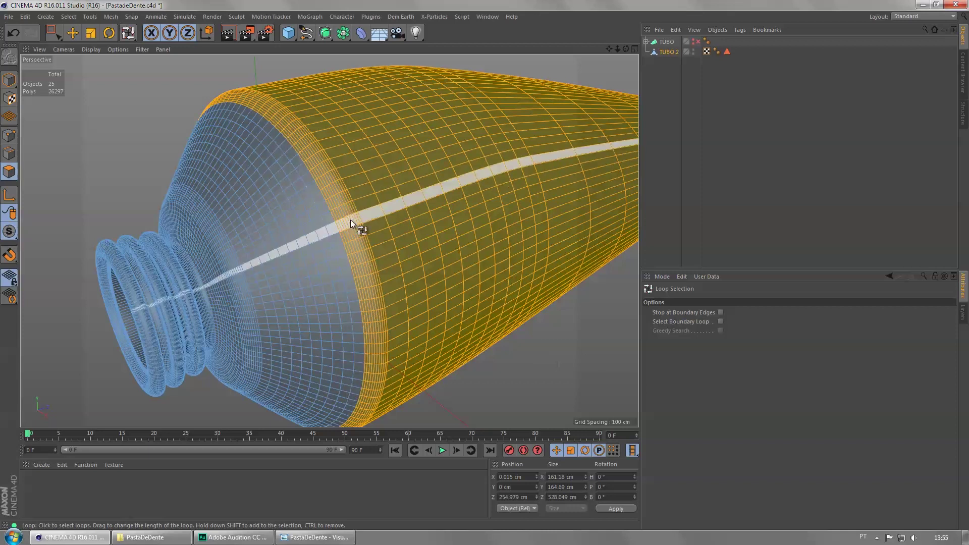
{"action": "left_click", "coordinate": [68, 17]}
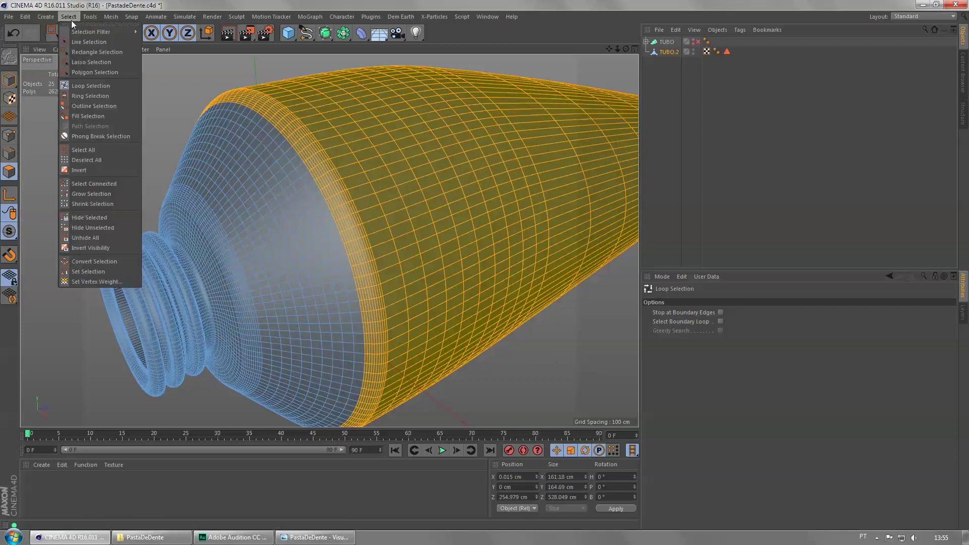
{"action": "left_click", "coordinate": [86, 87]}
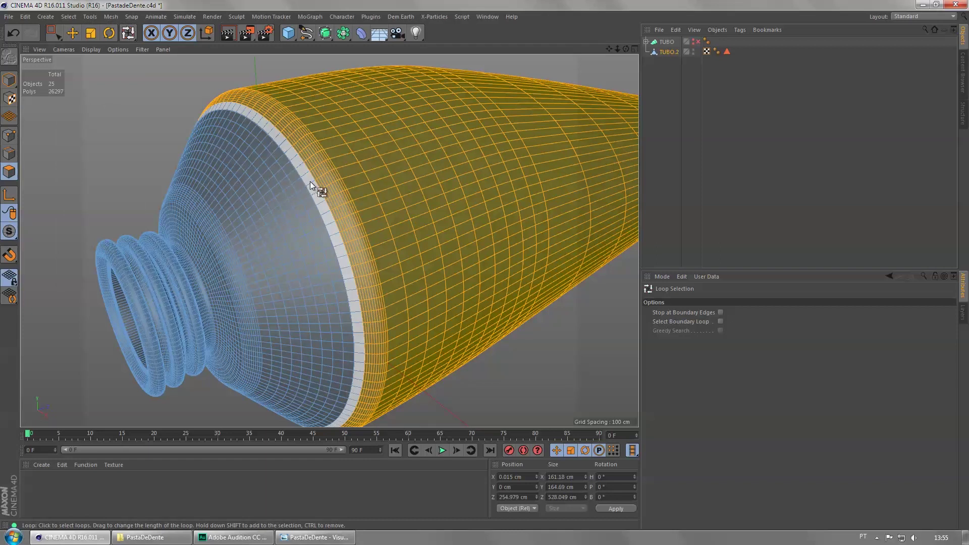
{"action": "left_click", "coordinate": [310, 181], "text": "shift"}
{"action": "left_click", "coordinate": [302, 187], "text": "shift"}
{"action": "key", "text": "ctrl+z"}
{"action": "left_click", "coordinate": [310, 184], "text": "ctrl"}
{"action": "scroll", "coordinate": [453, 296], "scroll_direction": "down", "scroll_amount": 3}
{"action": "middle_click_drag", "start_coordinate": [461, 290], "coordinate": [328, 260], "text": "alt"}
{"action": "scroll", "coordinate": [449, 250], "scroll_direction": "down", "scroll_amount": 3}
{"action": "mouse_move", "coordinate": [449, 250]}
{"action": "left_mouse_down", "text": "alt"}
{"action": "mouse_move", "coordinate": [462, 271]}
{"action": "mouse_move", "coordinate": [435, 253]}
{"action": "left_mouse_up", "text": "alt"}
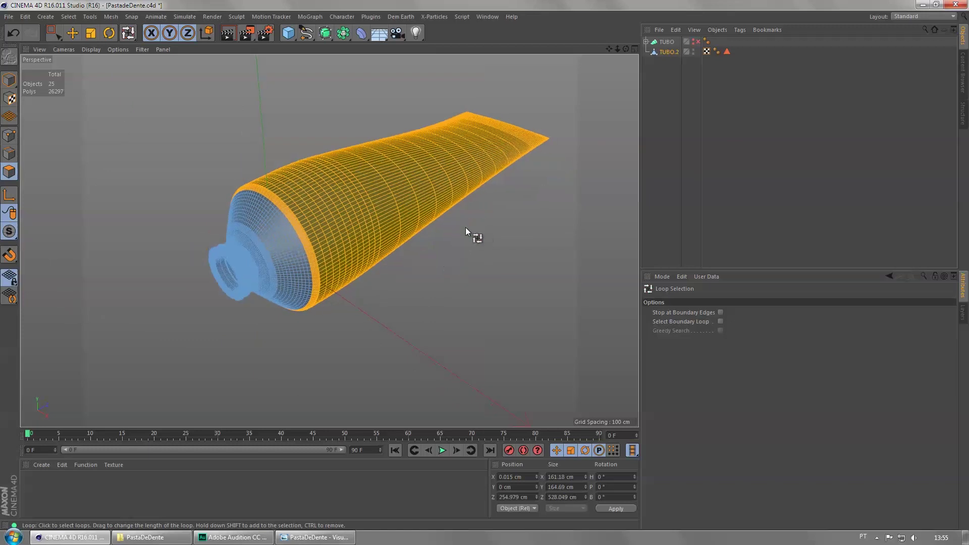
- Create a new material and apply it to the selected body polygons of TUBO.2
{"action": "left_click", "coordinate": [46, 465]}
{"action": "left_click", "coordinate": [68, 378]}
{"action": "left_click_drag", "start_coordinate": [382, 223], "coordinate": [382, 223]}
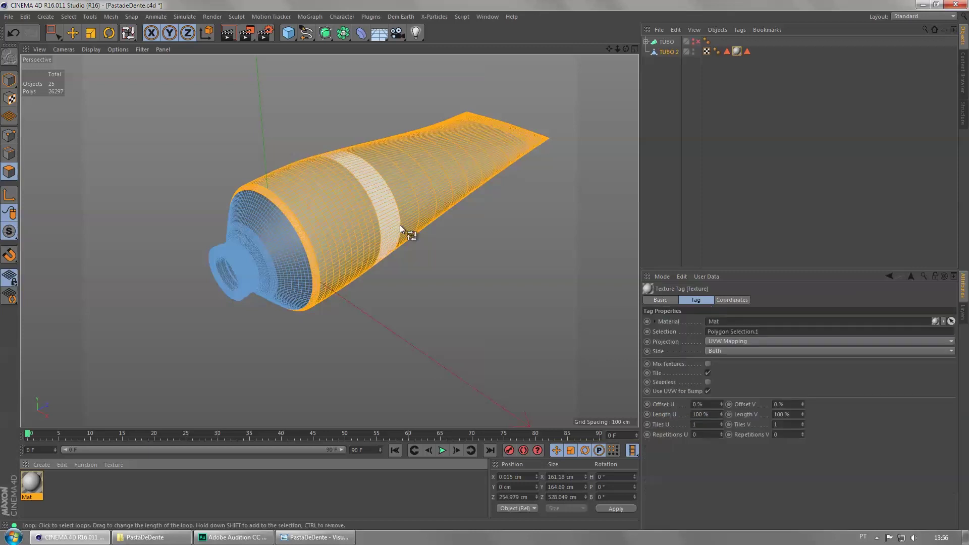
- Rename the body's material as Label in the Material Editor
{"action": "left_click", "coordinate": [31, 487]}
{"action": "double_click", "coordinate": [30, 488]}
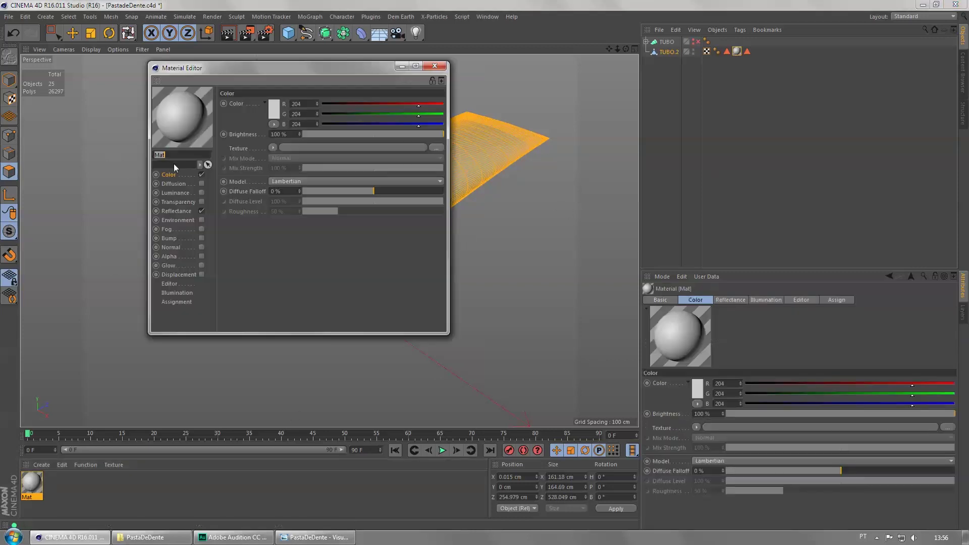
{"action": "type", "text": "La"}
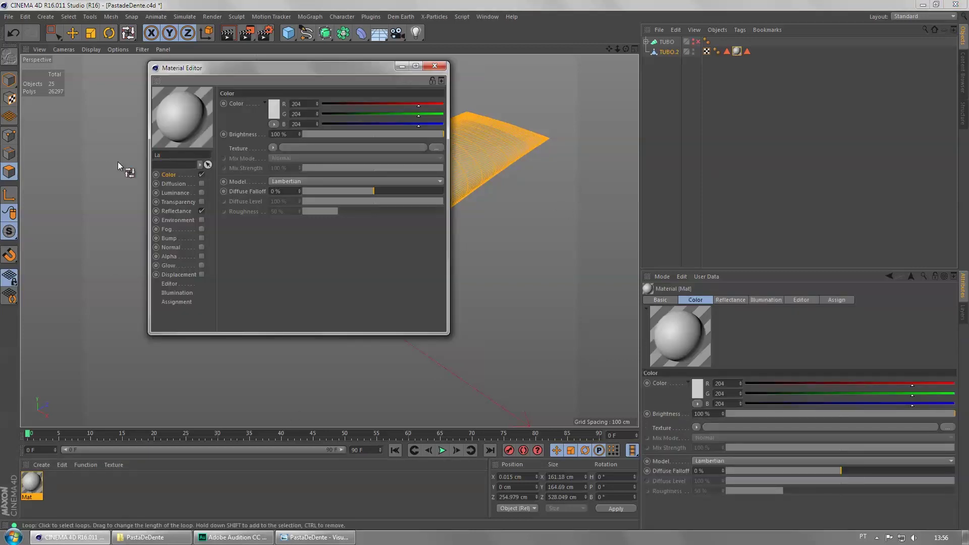
{"action": "type", "text": "bel"}
{"action": "key", "text": "Return"}
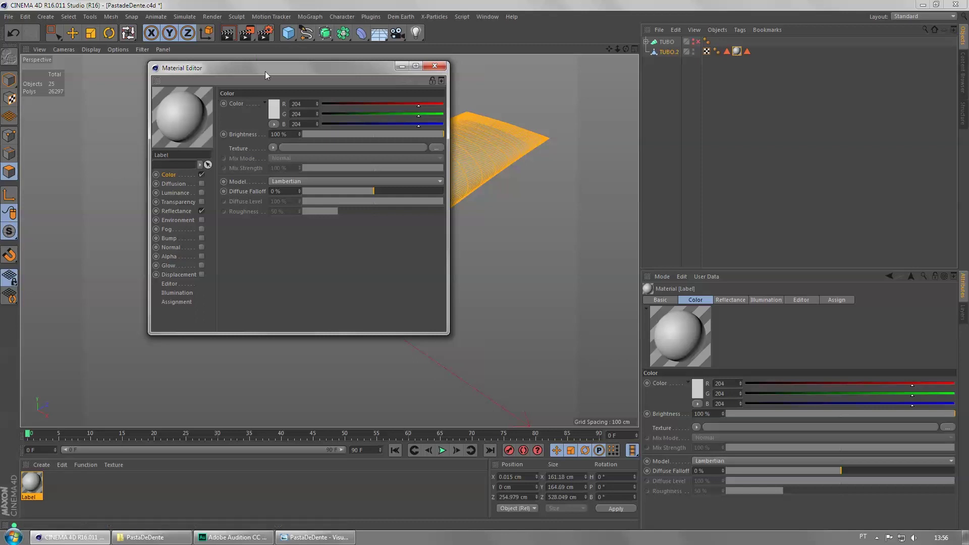
{"action": "left_click_drag", "start_coordinate": [348, 67], "coordinate": [398, 101]}
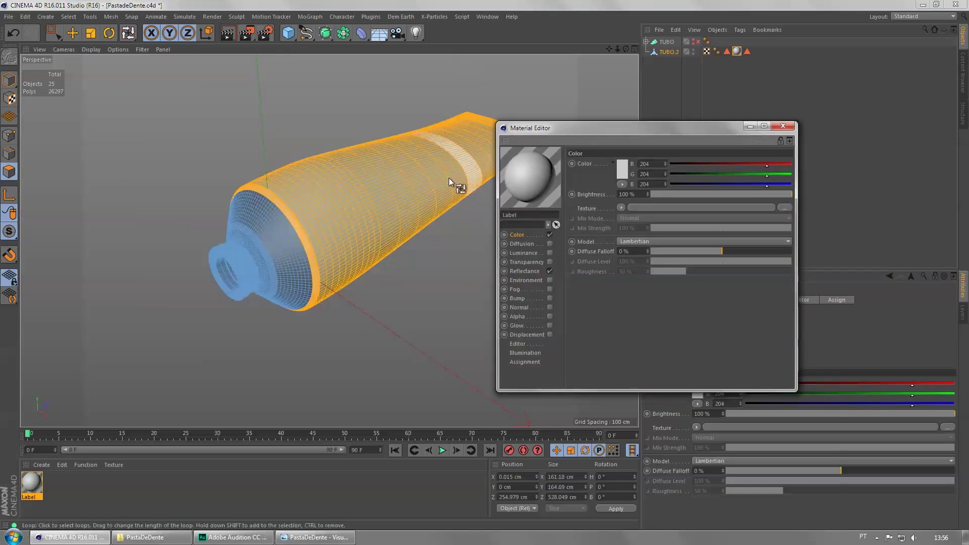
{"action": "left_click_drag", "start_coordinate": [564, 129], "coordinate": [578, 122]}
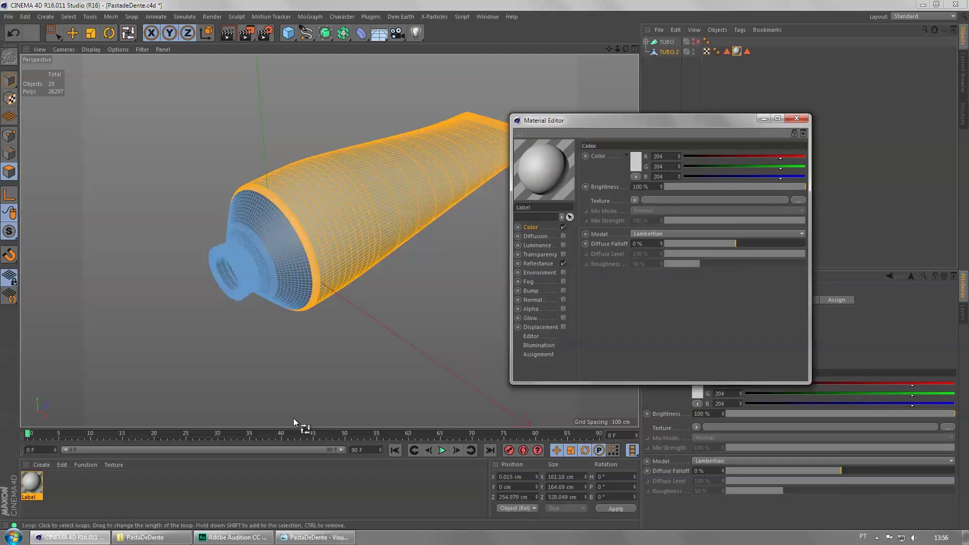
{"action": "left_click", "coordinate": [797, 120]}
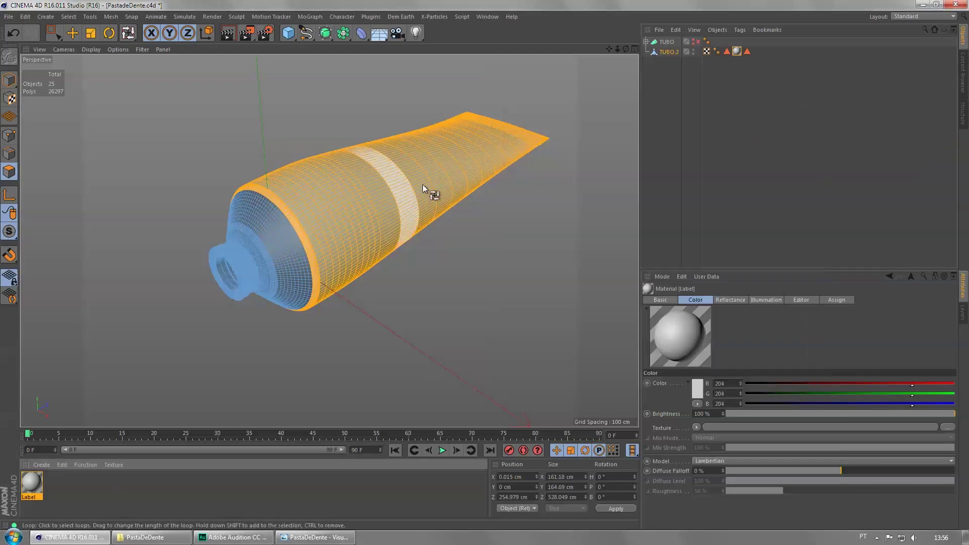
- Invert the polygon selection so that the shoulder and neck of the tube are selected instead of the body
{"action": "scroll", "coordinate": [356, 217], "scroll_direction": "up", "scroll_amount": 1}
{"action": "key", "text": "v"}
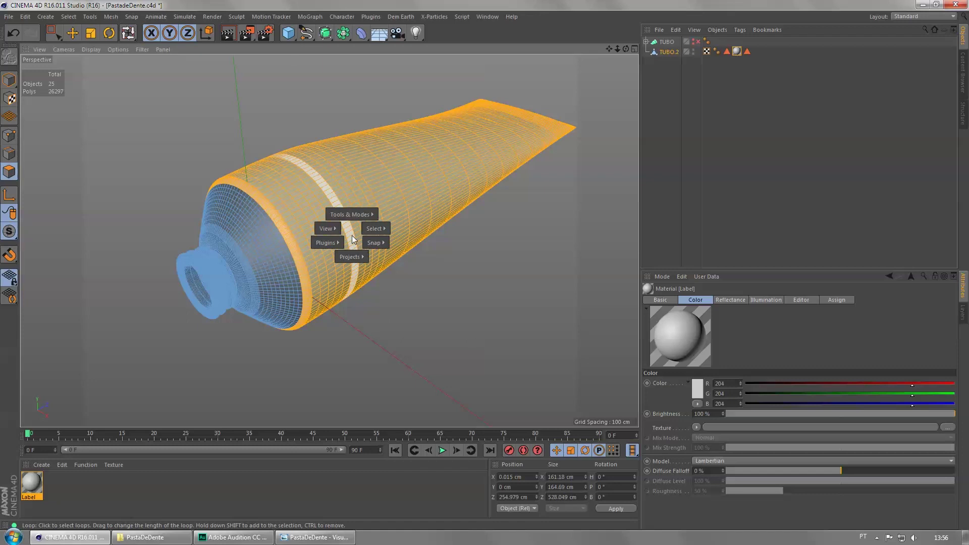
{"action": "left_click", "coordinate": [353, 238]}
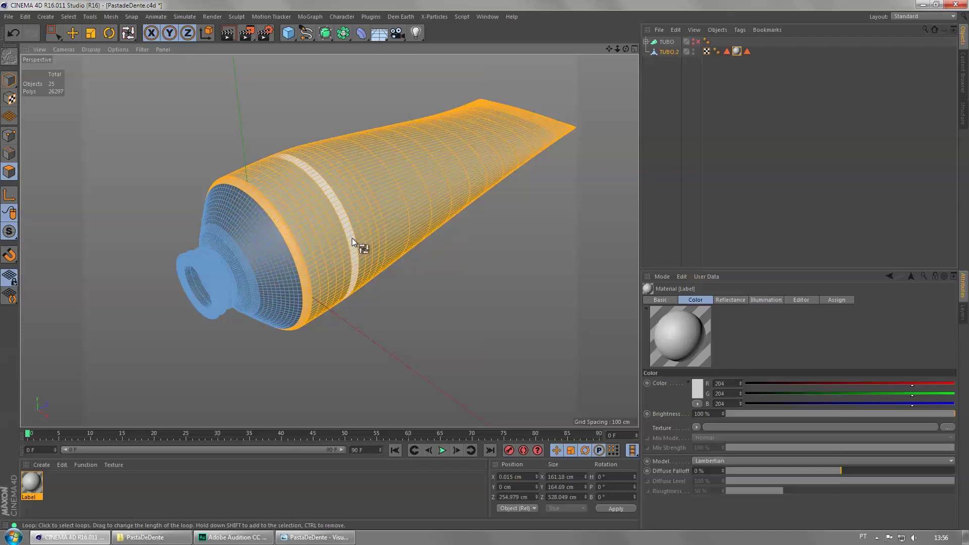
{"action": "key", "text": "v"}
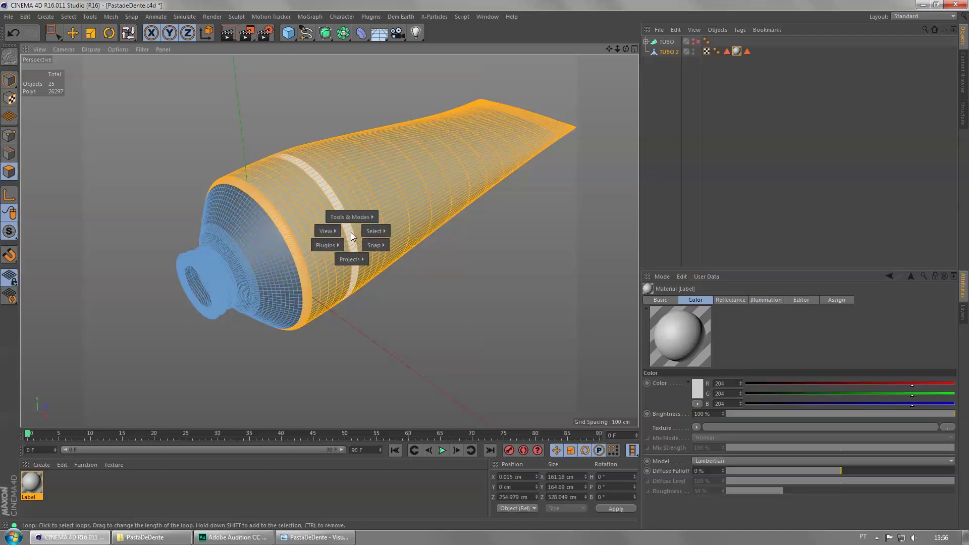
{"action": "mouse_move", "coordinate": [379, 232]}
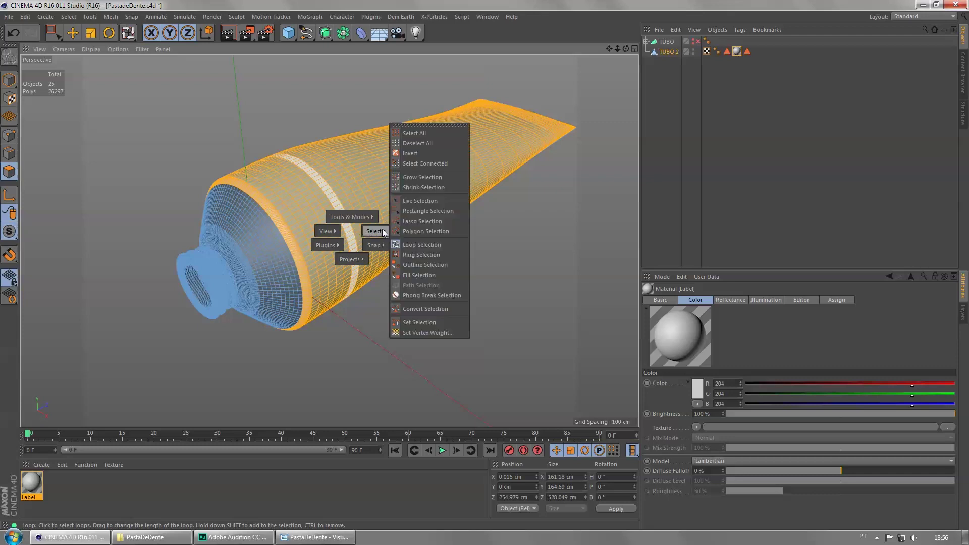
{"action": "left_click", "coordinate": [411, 158]}
{"action": "key", "text": "u"}
{"action": "key", "text": "l"}
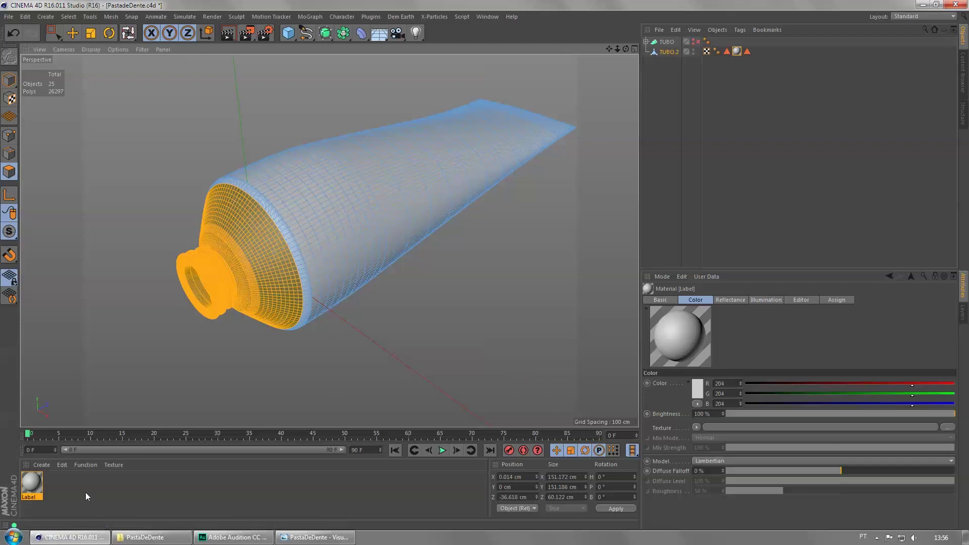
- Create a second material and apply it to the selected shoulder and neck polygons
{"action": "left_click", "coordinate": [45, 466]}
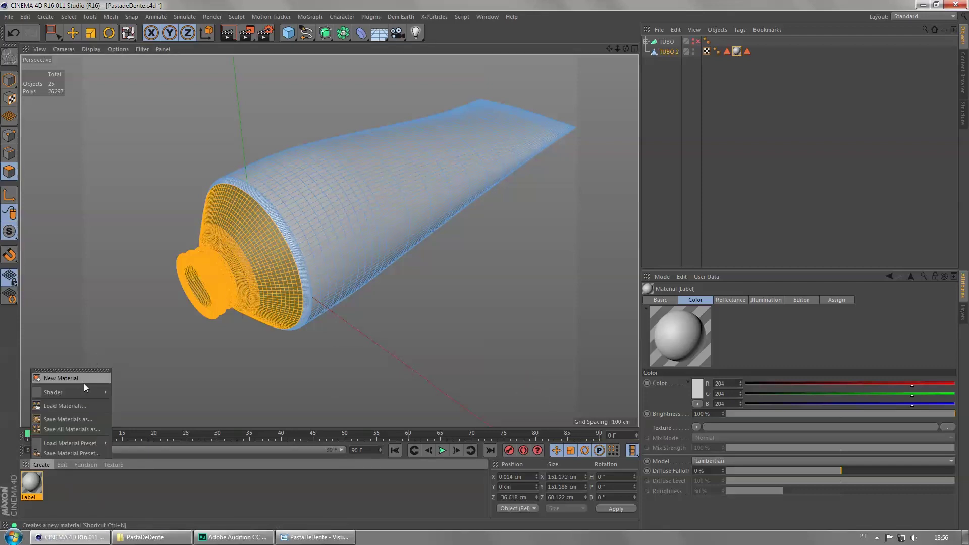
{"action": "mouse_move", "coordinate": [62, 465]}
{"action": "double_click", "coordinate": [75, 494]}
{"action": "left_click_drag", "start_coordinate": [31, 484], "coordinate": [219, 296]}
- Rename the shoulder and neck material as Bico
{"action": "double_click", "coordinate": [31, 483]}
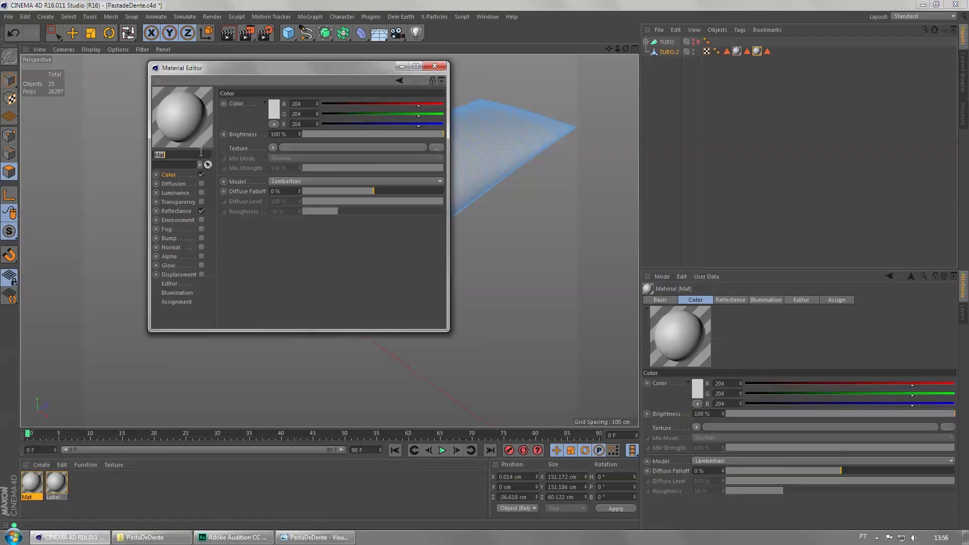
{"action": "type", "text": "Bico"}
{"action": "key", "text": "Return"}
{"action": "left_click", "coordinate": [434, 65]}
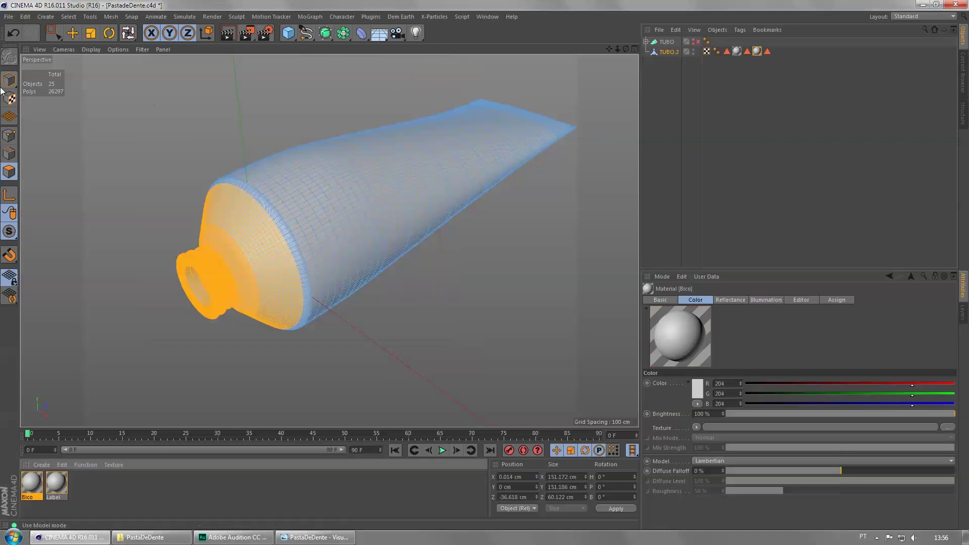
- Return to Model mode with the Move tool and deselect the tube
{"action": "left_click", "coordinate": [72, 33]}
{"action": "left_click", "coordinate": [158, 123]}
{"action": "left_click_drag", "start_coordinate": [356, 245], "coordinate": [338, 331], "text": "alt"}
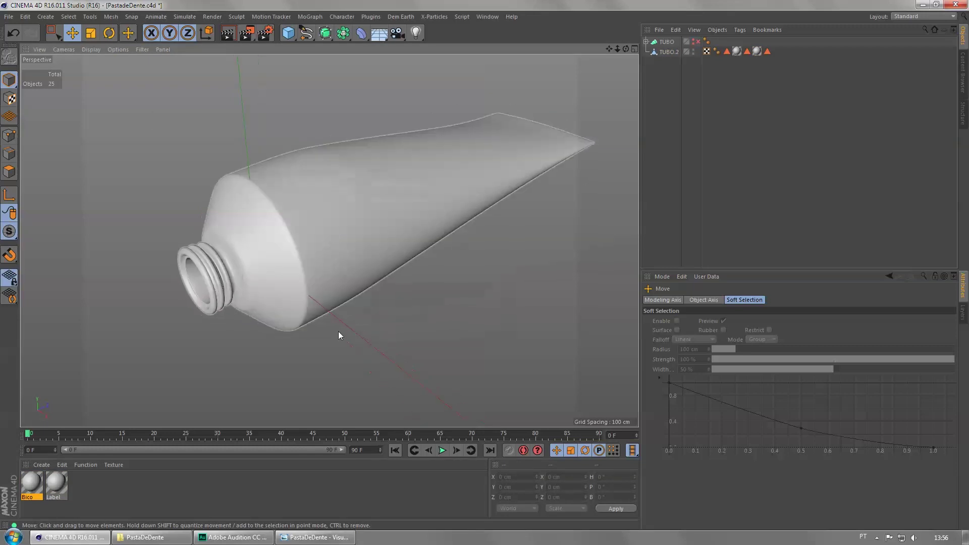
- Preview image 2 and load it as the Color texture of the Label material, creating a copy at the project location
{"action": "double_click", "coordinate": [49, 479]}
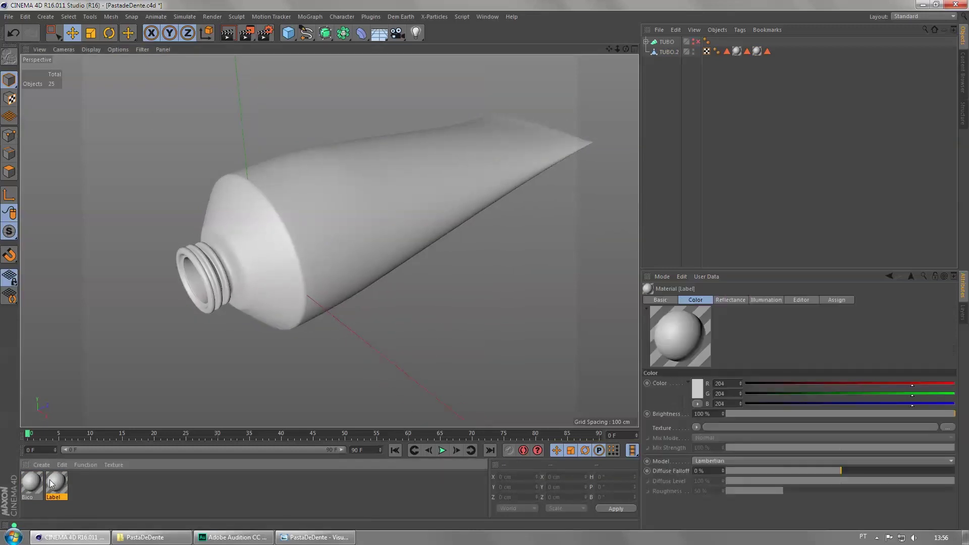
{"action": "left_click_drag", "start_coordinate": [307, 66], "coordinate": [770, 116]}
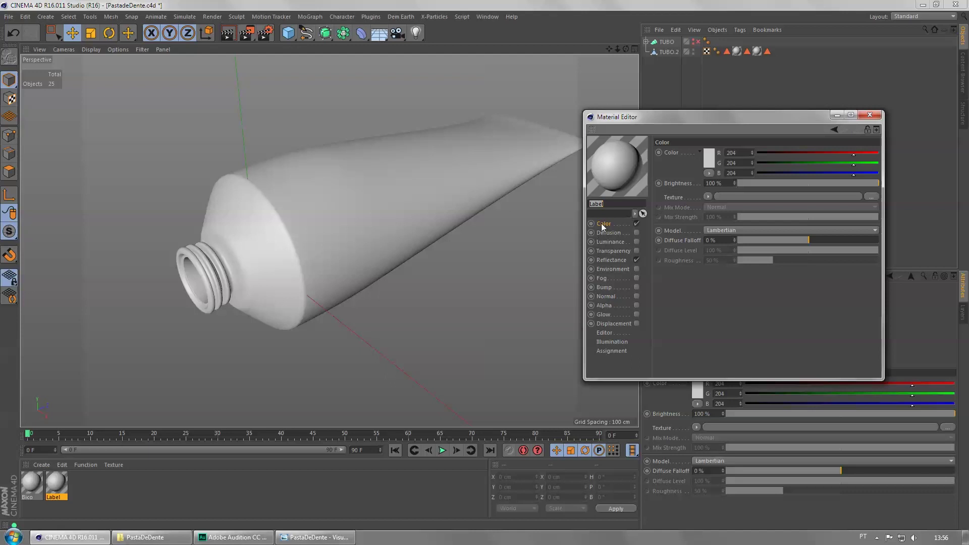
{"action": "left_click", "coordinate": [709, 197]}
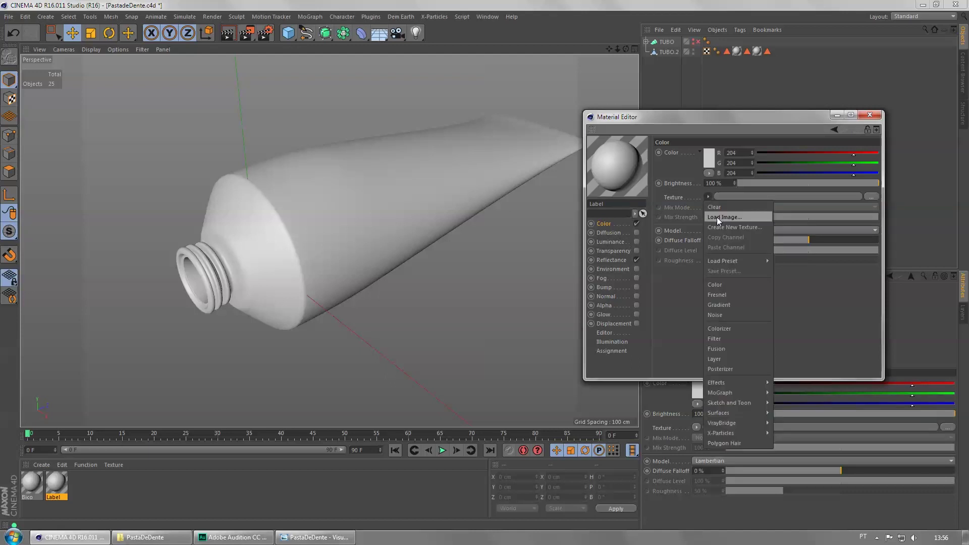
{"action": "left_click", "coordinate": [718, 218]}
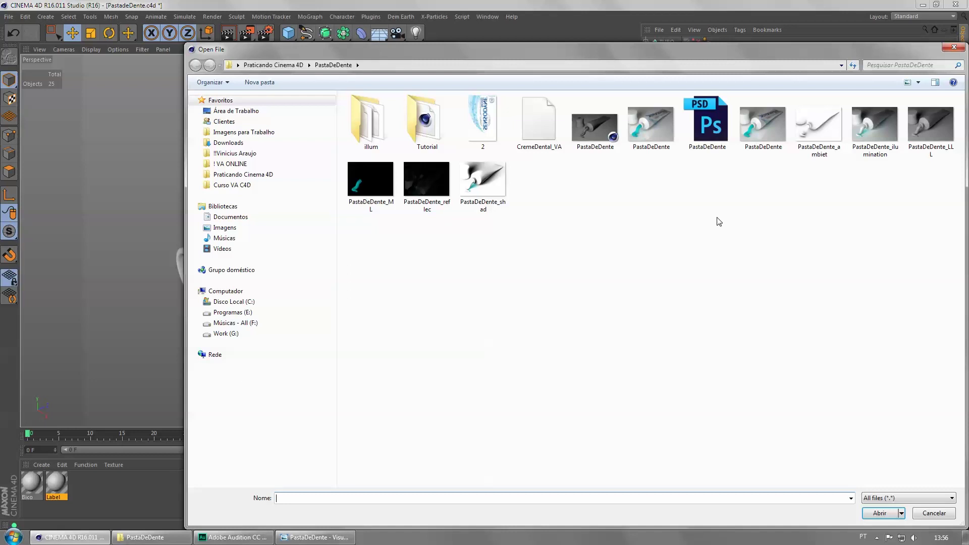
{"action": "left_click", "coordinate": [496, 135]}
{"action": "right_click", "coordinate": [486, 134]}
{"action": "left_click", "coordinate": [505, 152]}
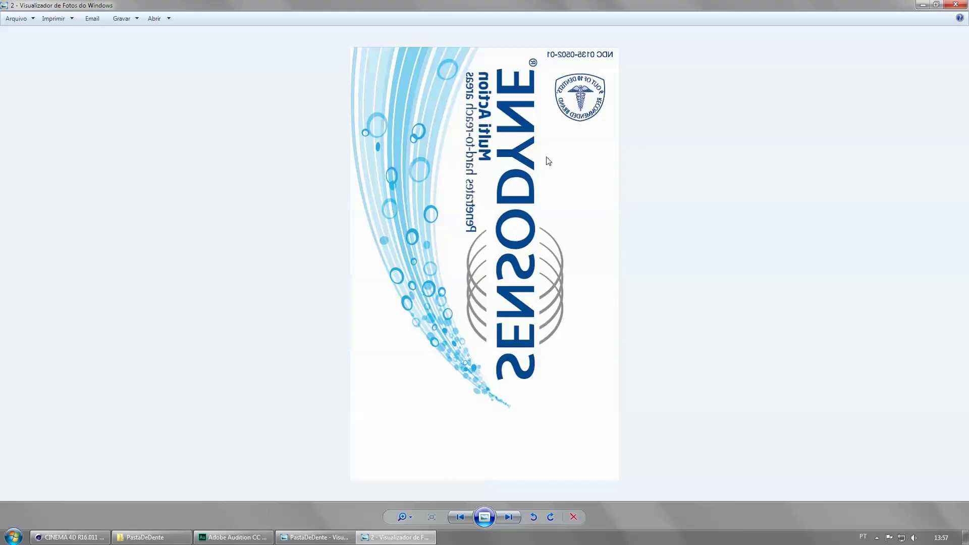
{"action": "left_click", "coordinate": [956, 5]}
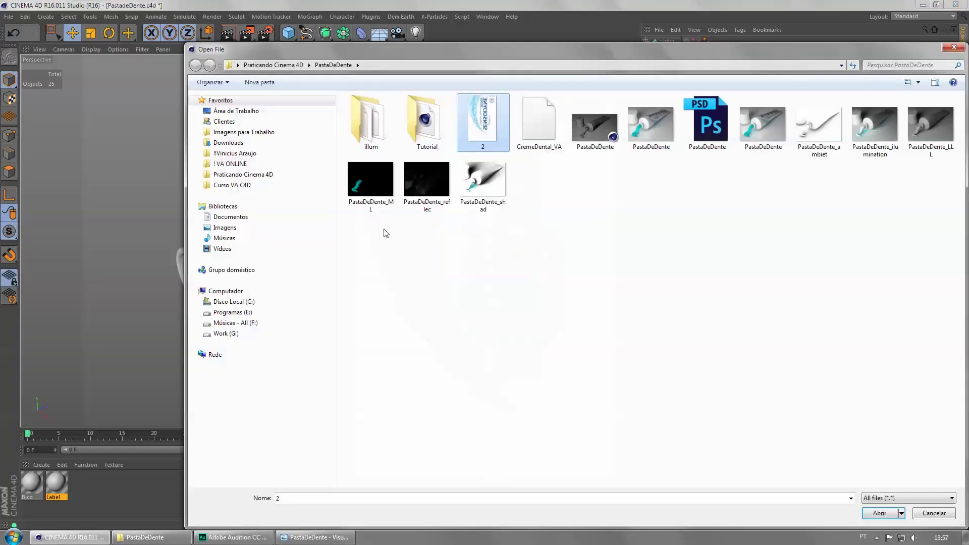
{"action": "double_click", "coordinate": [486, 127]}
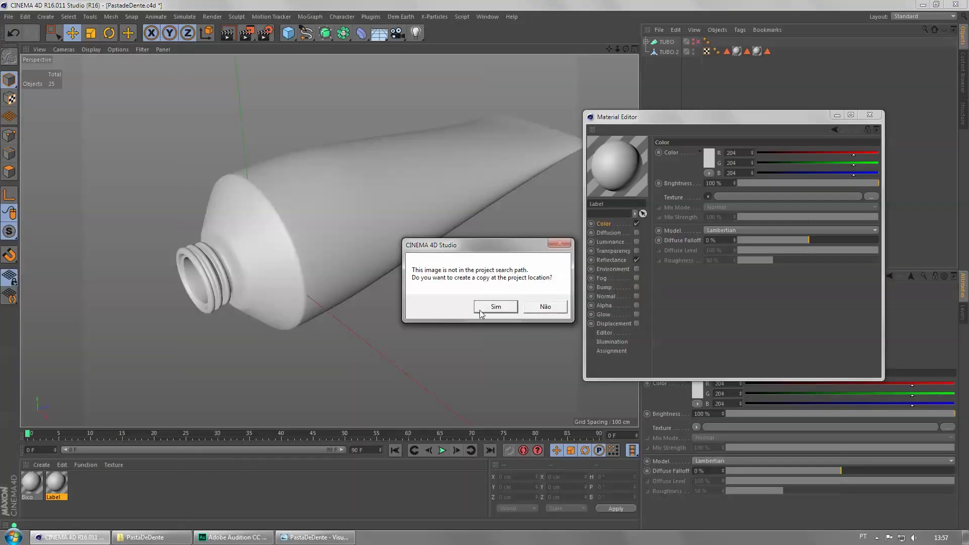
{"action": "left_click", "coordinate": [495, 307]}
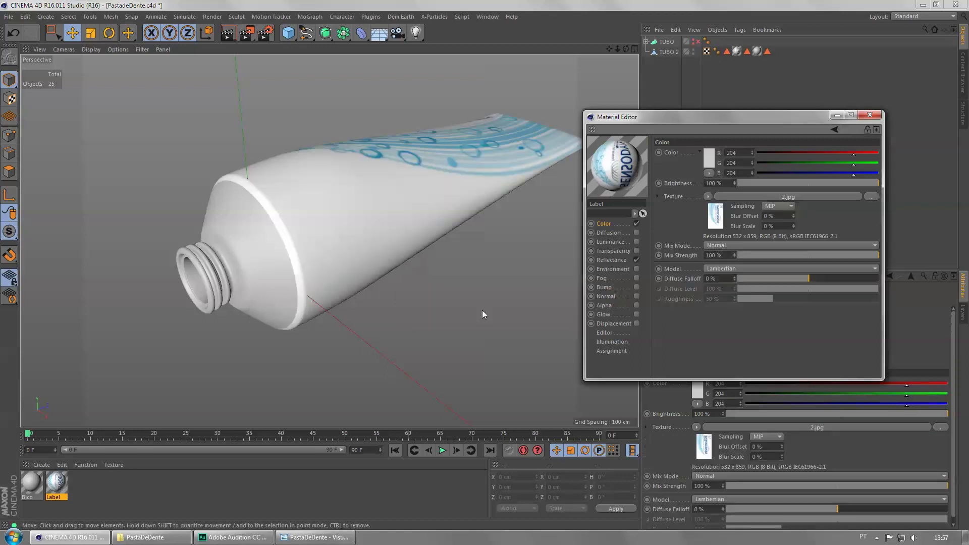
{"action": "left_click", "coordinate": [870, 116]}
- Select the Label texture tag in Texture mode and shift the texture on the tube to a horizontal offset of about -36.4%
{"action": "left_click_drag", "start_coordinate": [493, 280], "coordinate": [382, 292], "text": "alt"}
{"action": "scroll", "coordinate": [382, 291], "scroll_direction": "up", "scroll_amount": 3}
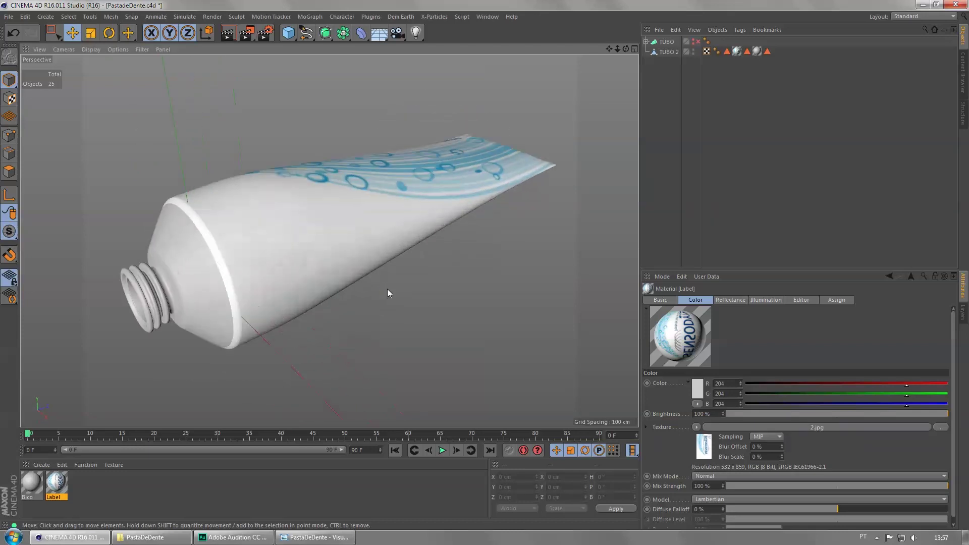
{"action": "middle_click_drag", "start_coordinate": [383, 289], "coordinate": [433, 293], "text": "alt"}
{"action": "left_click_drag", "start_coordinate": [433, 293], "coordinate": [411, 288], "text": "alt"}
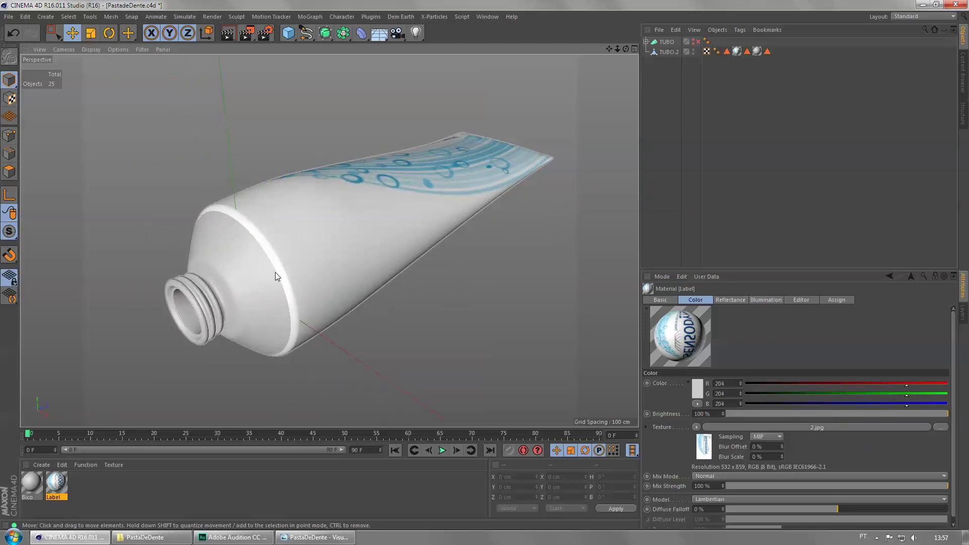
{"action": "left_click_drag", "start_coordinate": [283, 260], "coordinate": [427, 247], "text": "alt"}
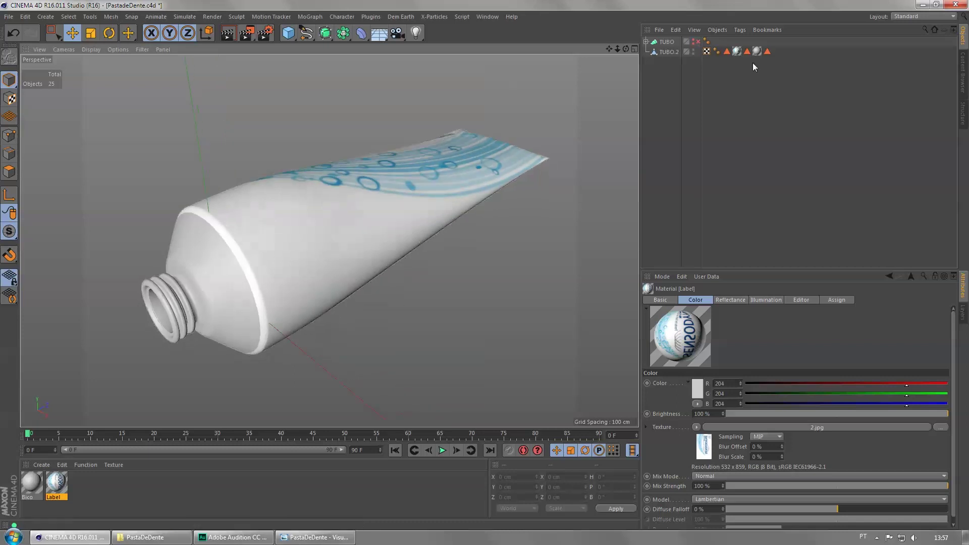
{"action": "left_click", "coordinate": [737, 51]}
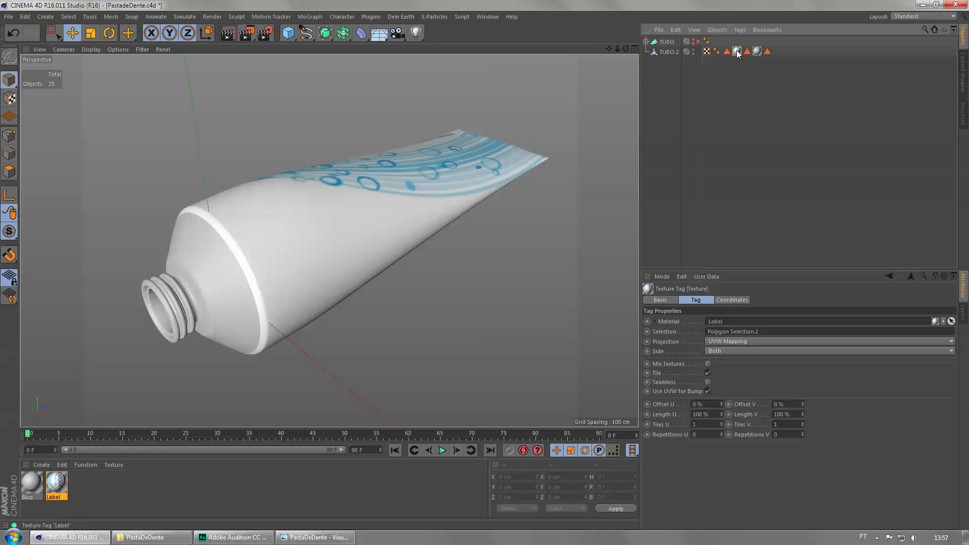
{"action": "double_click", "coordinate": [738, 51]}
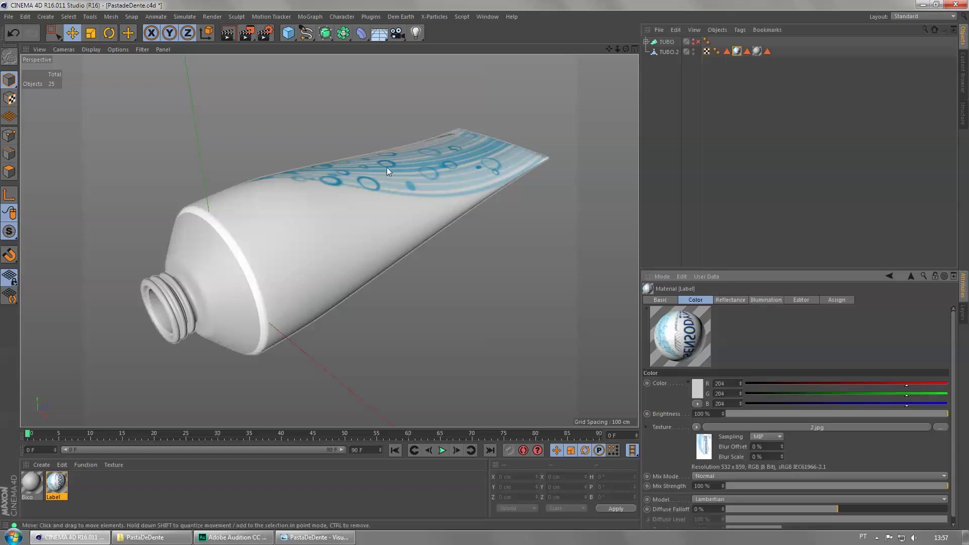
{"action": "left_click", "coordinate": [11, 101]}
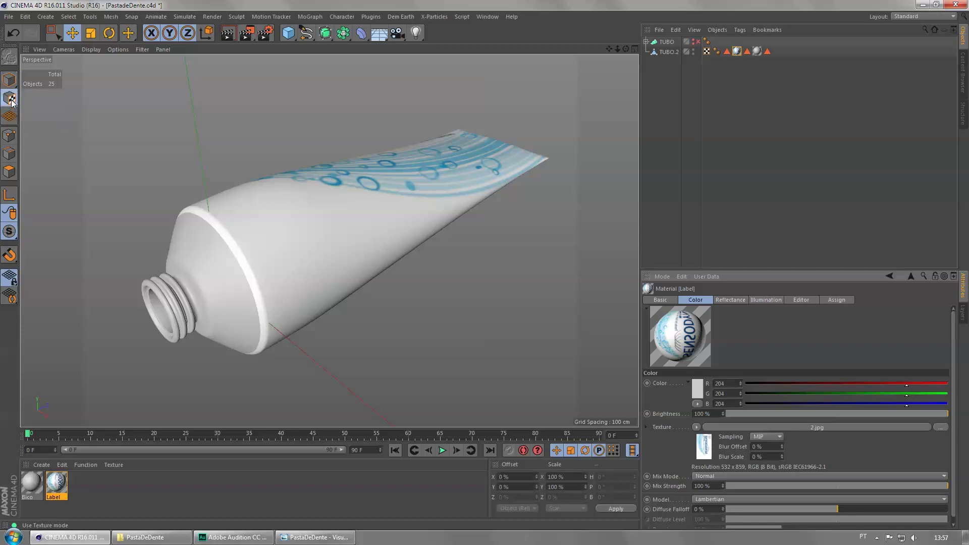
{"action": "left_click", "coordinate": [737, 51]}
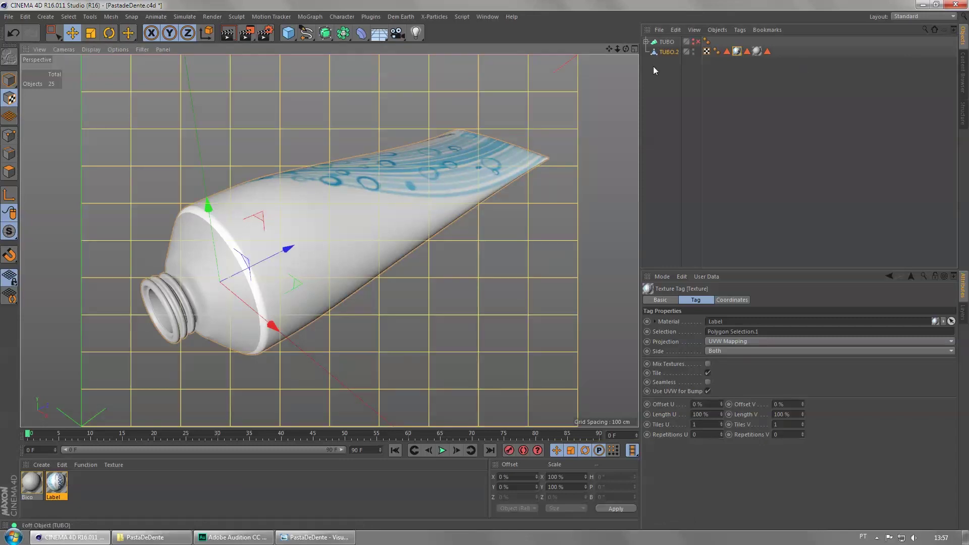
{"action": "left_click_drag", "start_coordinate": [275, 338], "coordinate": [207, 207]}
{"action": "key", "text": "ctrl+z"}
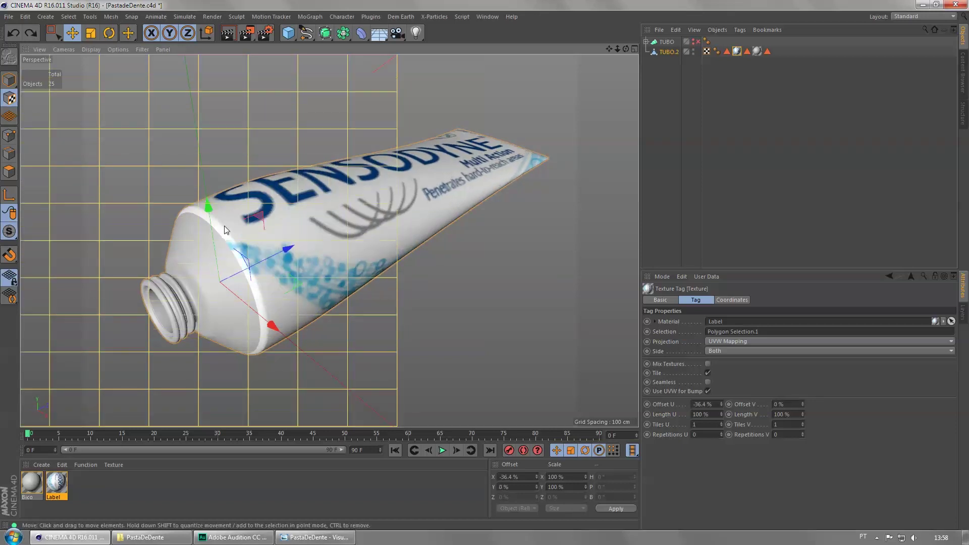
- Scale the label texture vertically to about 89.4% and move it to offsets of about -38.8% horizontally and 3.6% vertically
{"action": "key", "text": "t"}
{"action": "left_click_drag", "start_coordinate": [208, 200], "coordinate": [208, 174]}
{"action": "key", "text": "e"}
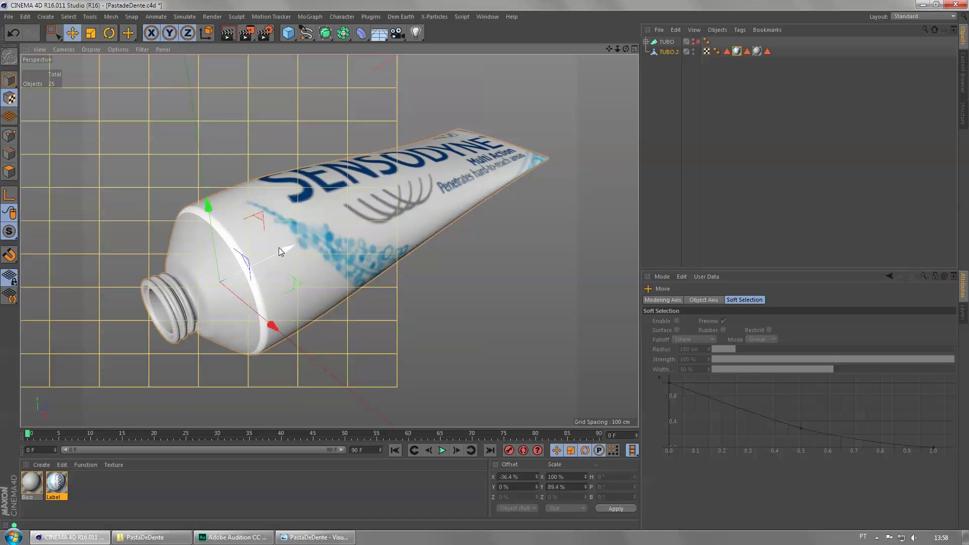
{"action": "left_click_drag", "start_coordinate": [273, 325], "coordinate": [263, 319]}
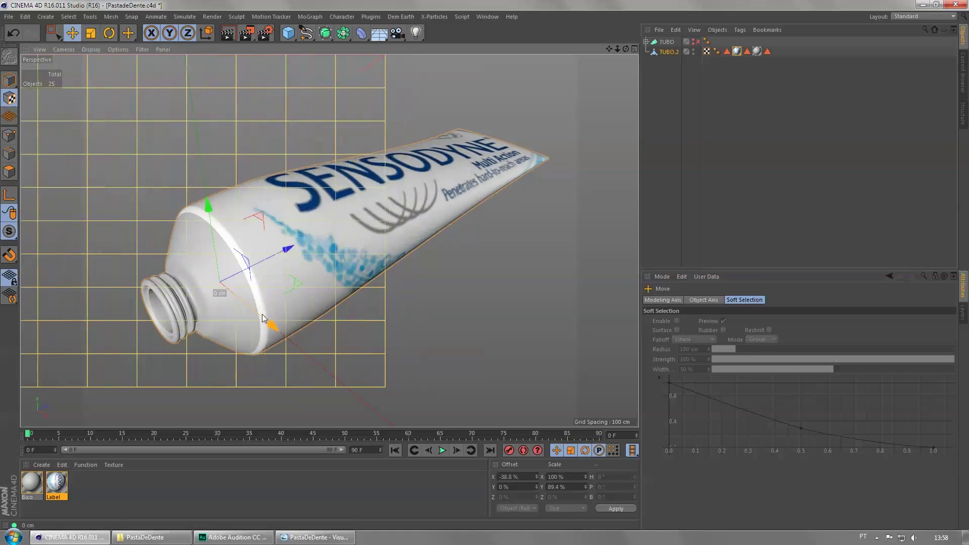
{"action": "left_click_drag", "start_coordinate": [207, 202], "coordinate": [209, 218]}
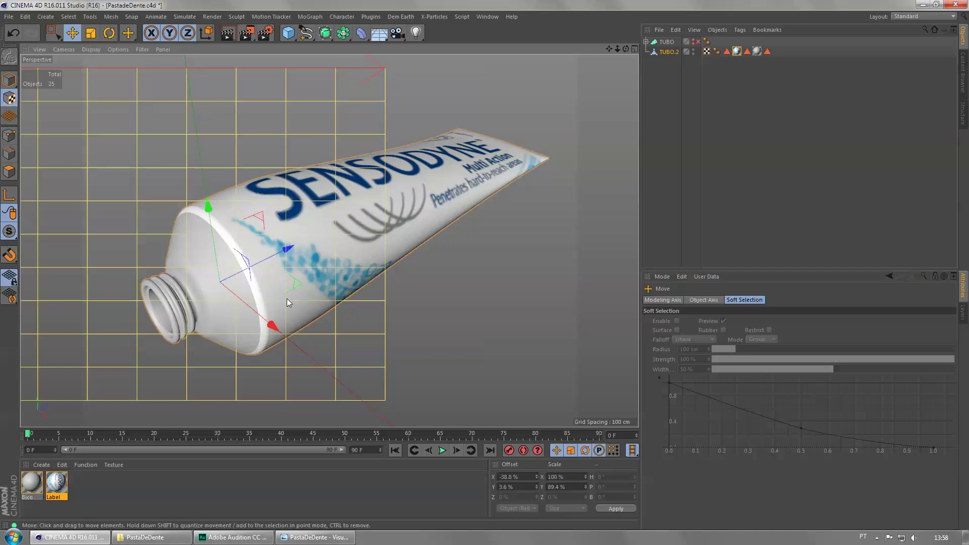
- Return to Model mode and deselect the tube
{"action": "left_click", "coordinate": [9, 80]}
{"action": "left_click", "coordinate": [208, 110]}
{"action": "left_click_drag", "start_coordinate": [436, 256], "coordinate": [424, 275], "text": "alt"}
- Open the Label material for editing and add a Reflection (Legacy) layer to its Reflectance channel
{"action": "left_click", "coordinate": [54, 489]}
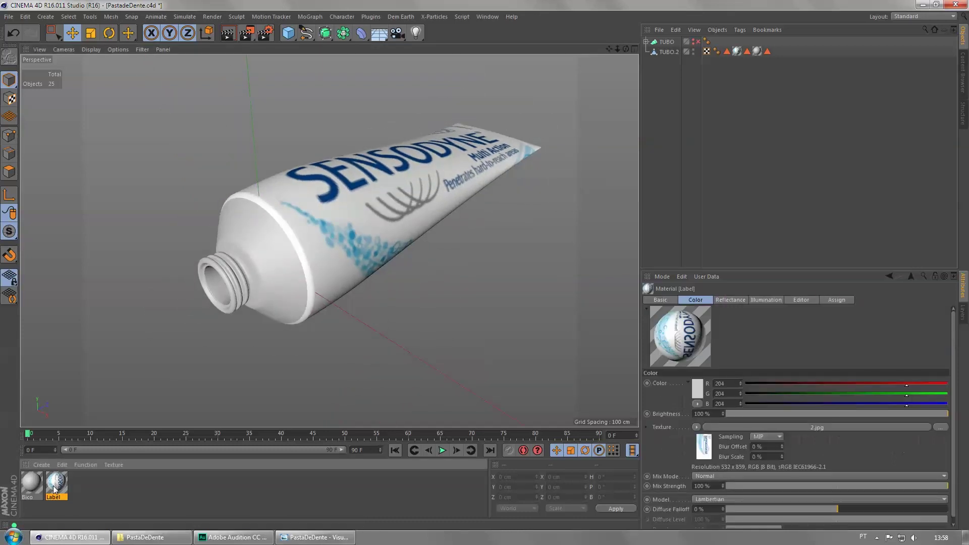
{"action": "double_click", "coordinate": [54, 489]}
{"action": "left_click_drag", "start_coordinate": [250, 73], "coordinate": [459, 90]}
{"action": "left_click", "coordinate": [385, 236]}
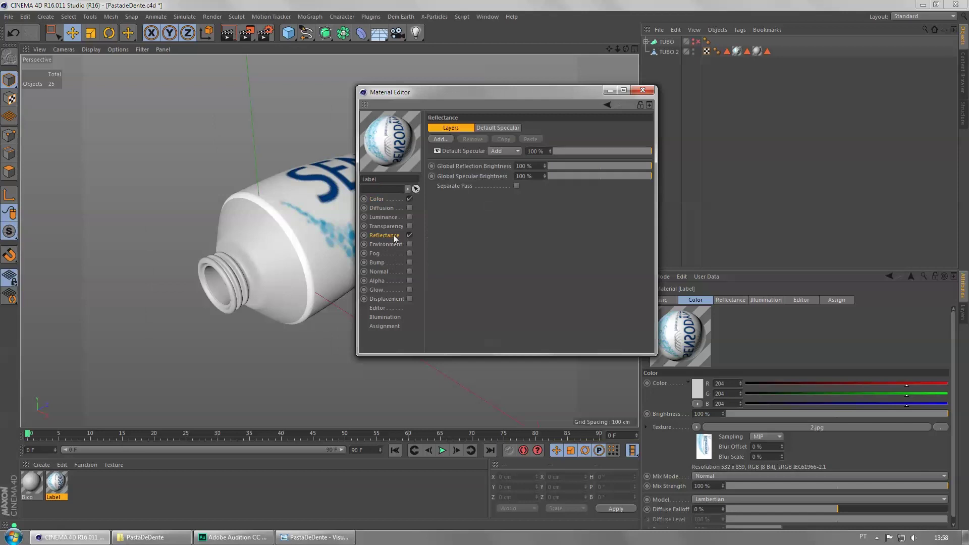
{"action": "left_click", "coordinate": [440, 137]}
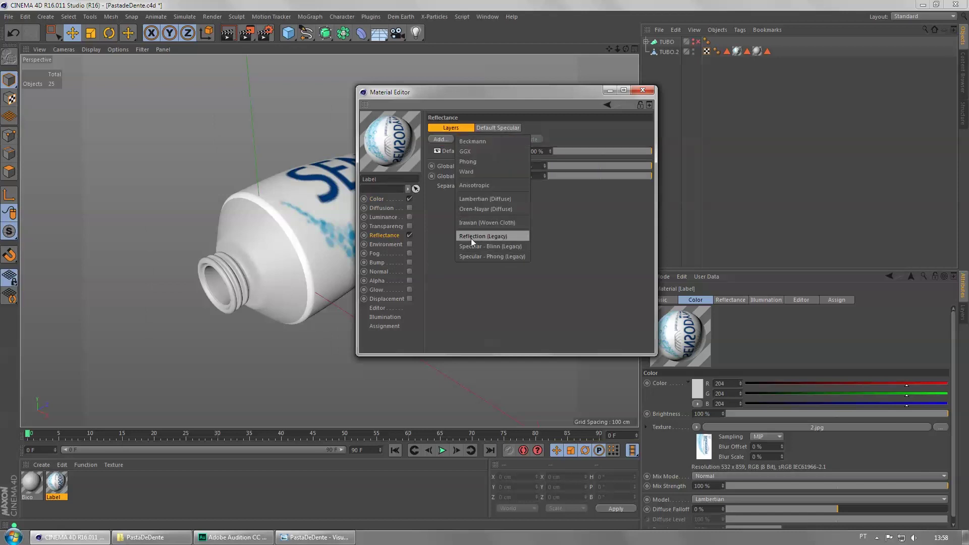
{"action": "left_click", "coordinate": [501, 236]}
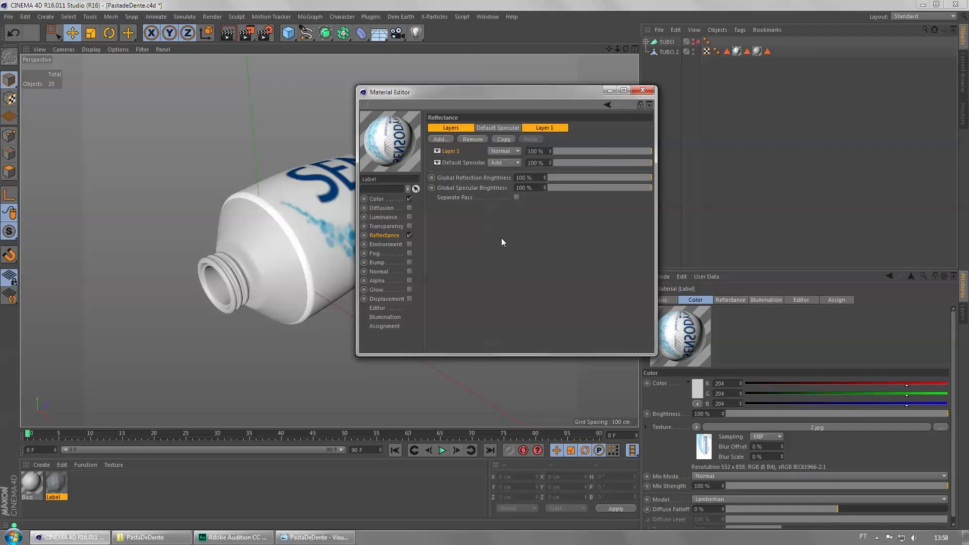
- Set the Label reflection layer's Fresnel to Dielectric with the Oil (Vegetable) preset
{"action": "scroll", "coordinate": [651, 160], "scroll_direction": "down", "scroll_amount": 3}
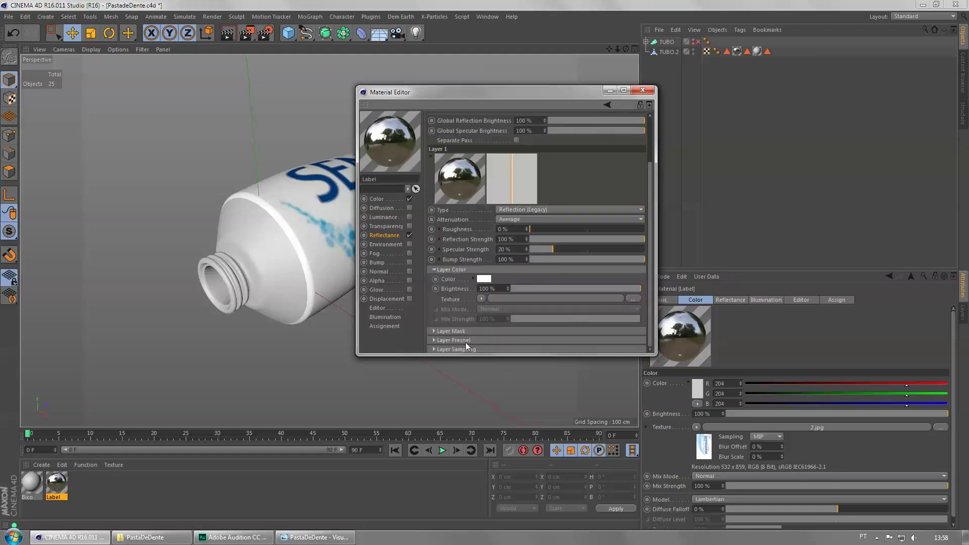
{"action": "scroll", "coordinate": [649, 290], "scroll_direction": "down", "scroll_amount": 3}
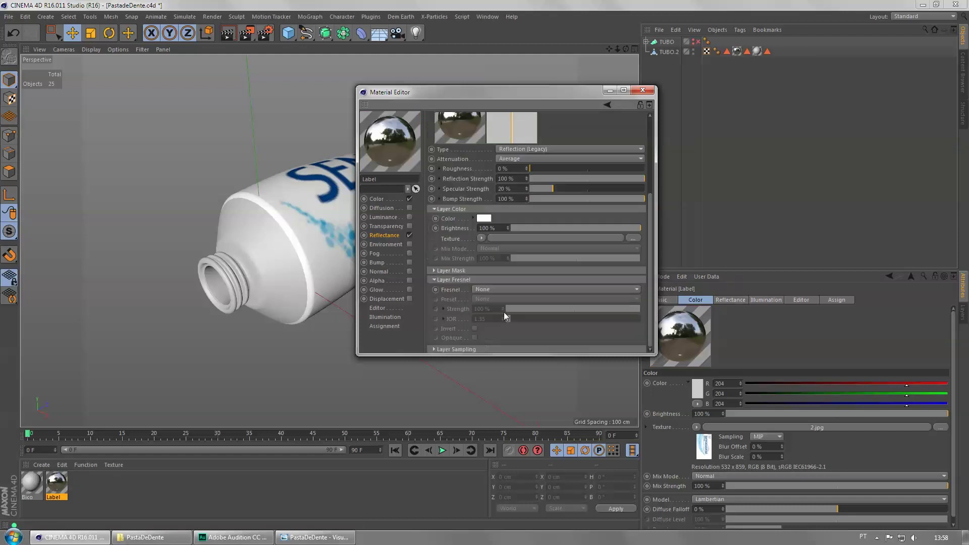
{"action": "left_click", "coordinate": [486, 286]}
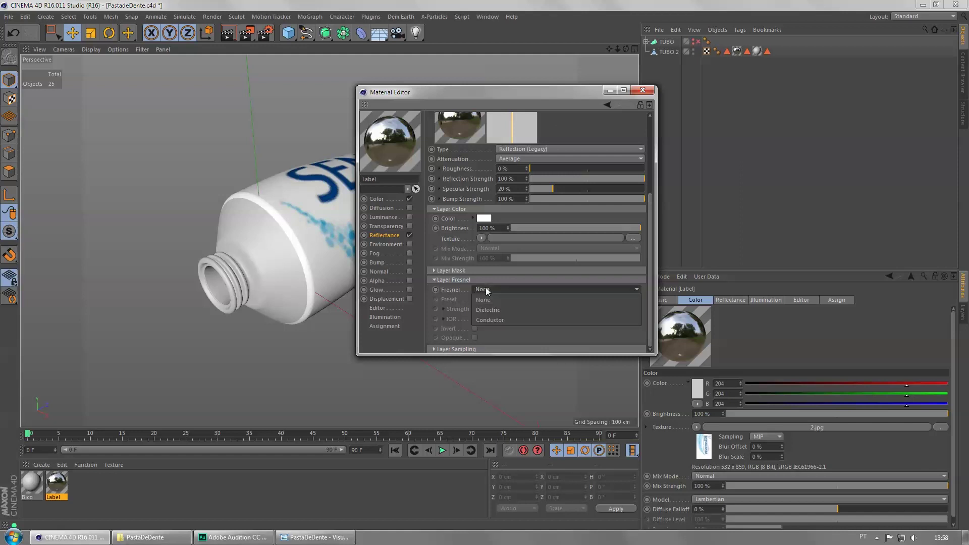
{"action": "left_click", "coordinate": [502, 311]}
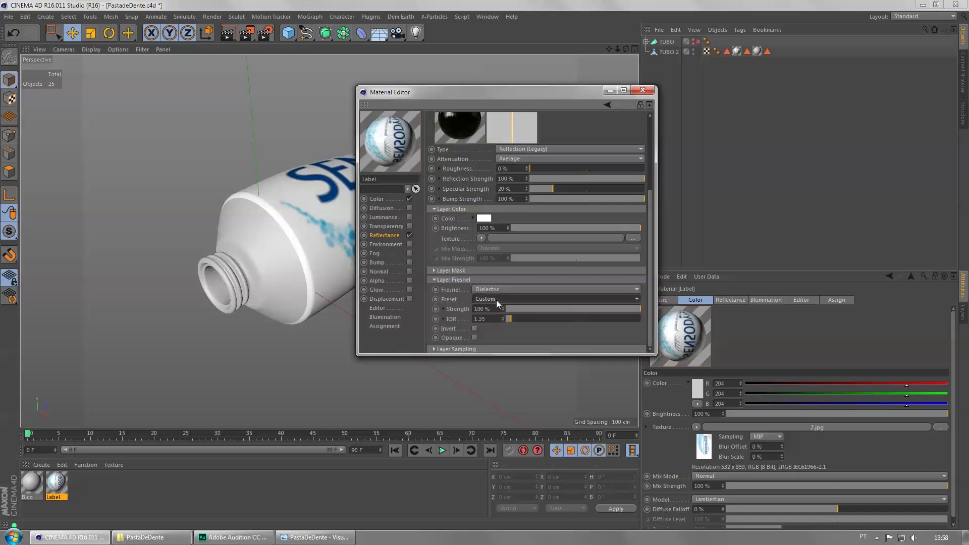
{"action": "left_click", "coordinate": [495, 300]}
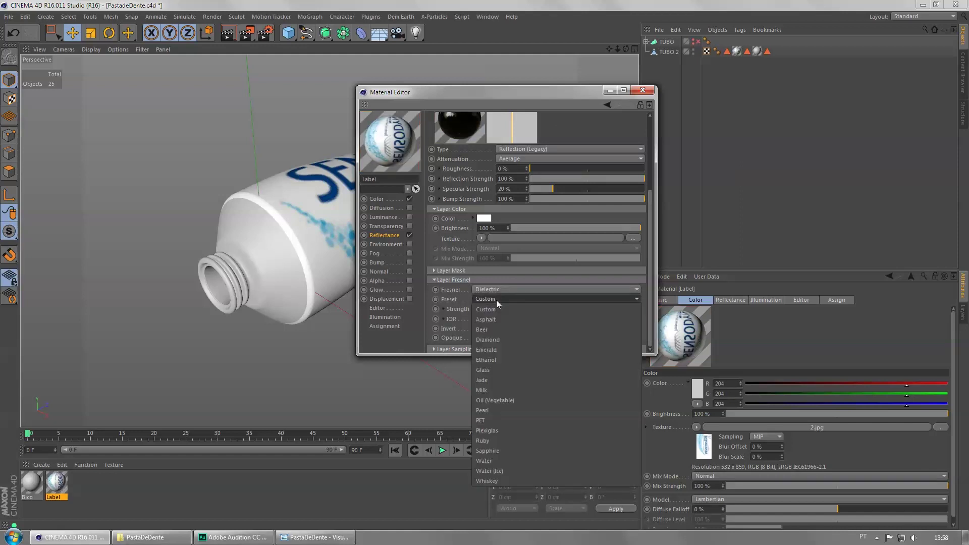
{"action": "left_click", "coordinate": [491, 400]}
- Set the Label reflection layer's Roughness to 15% and close the material's settings
{"action": "left_click_drag", "start_coordinate": [468, 97], "coordinate": [522, 101]}
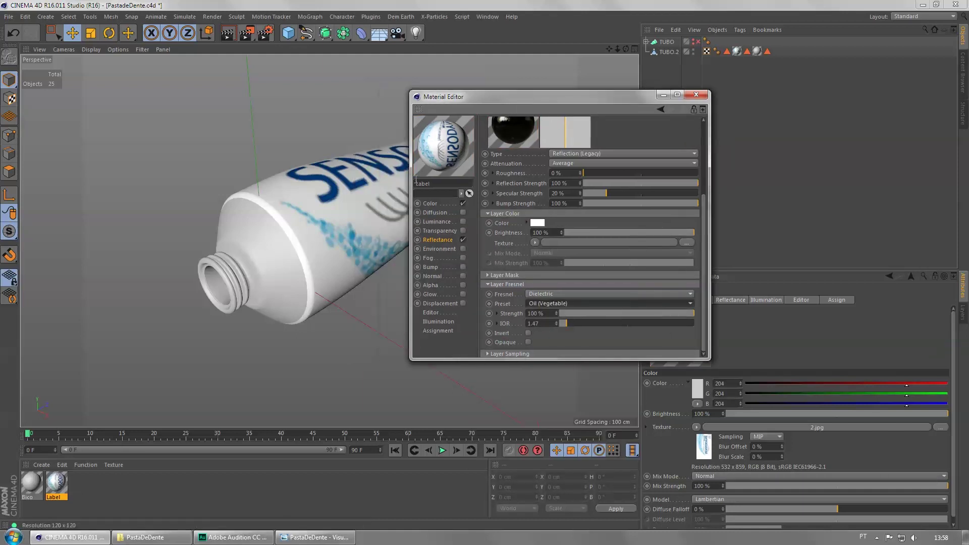
{"action": "left_click", "coordinate": [497, 284]}
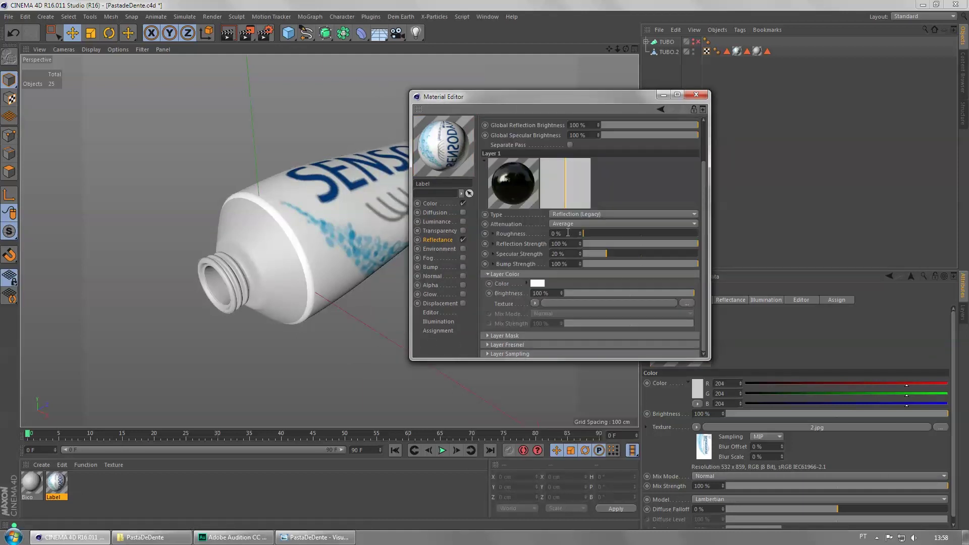
{"action": "key", "text": "Return"}
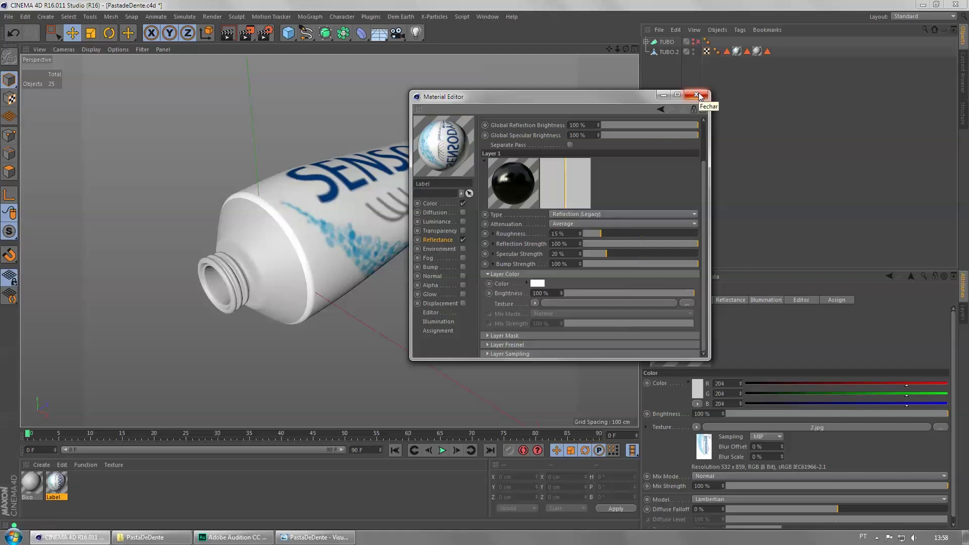
{"action": "left_click", "coordinate": [697, 95]}
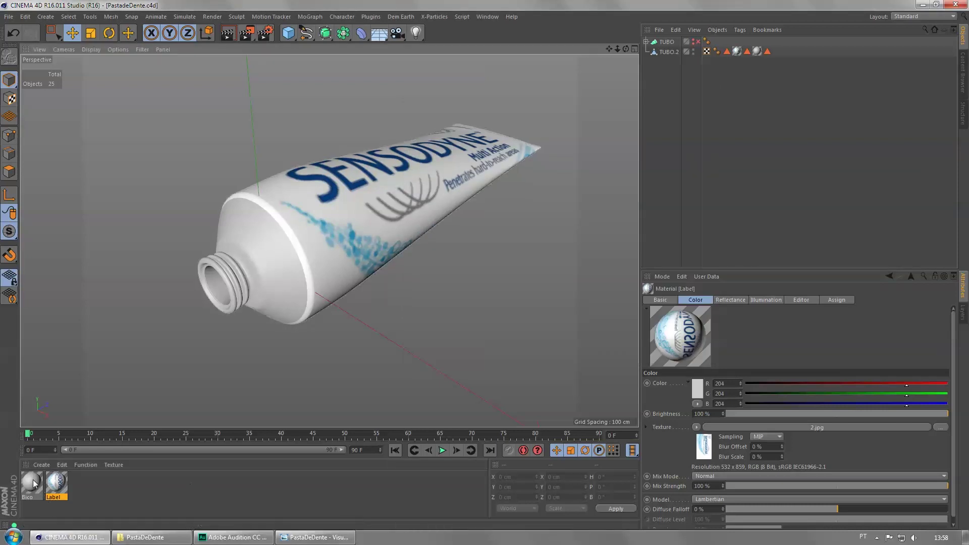
- Open the Bico material and set its Color to pure white (RGB 255, 255, 255)
{"action": "double_click", "coordinate": [32, 484]}
{"action": "left_click_drag", "start_coordinate": [247, 65], "coordinate": [689, 117]}
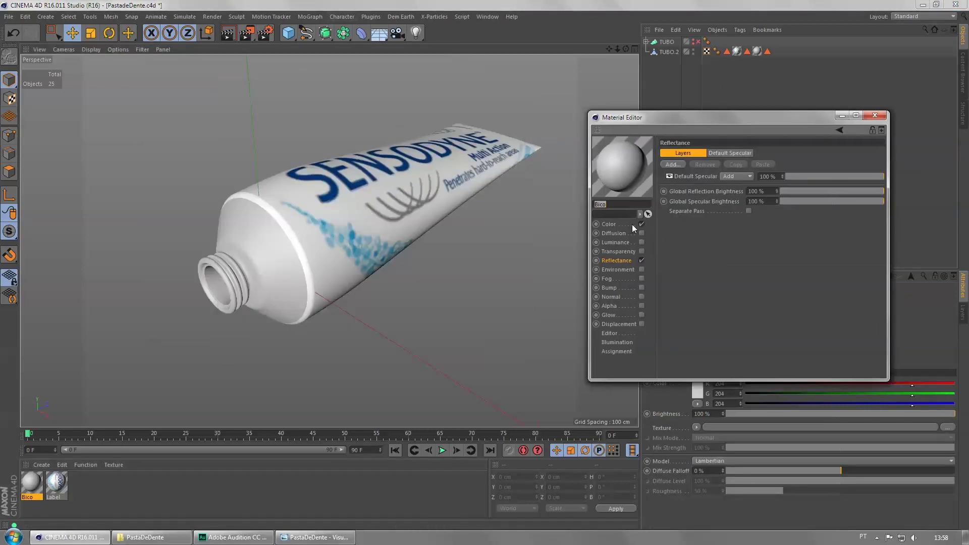
{"action": "left_click", "coordinate": [609, 224]}
{"action": "left_click", "coordinate": [714, 161]}
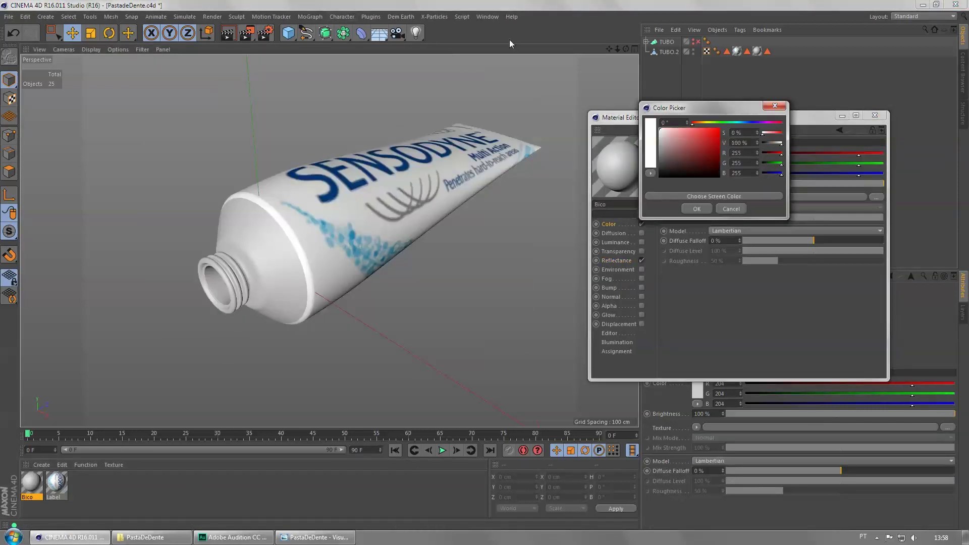
{"action": "left_click", "coordinate": [708, 210]}
- Add a Reflection (Legacy) layer to the Bico material's Reflectance channel
{"action": "left_click", "coordinate": [622, 263]}
{"action": "left_click", "coordinate": [676, 165]}
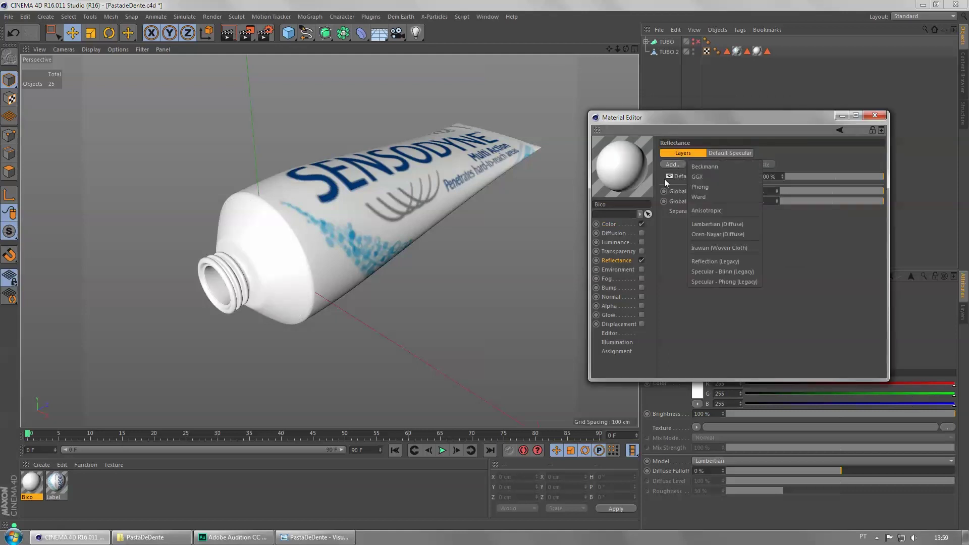
{"action": "left_click", "coordinate": [716, 263]}
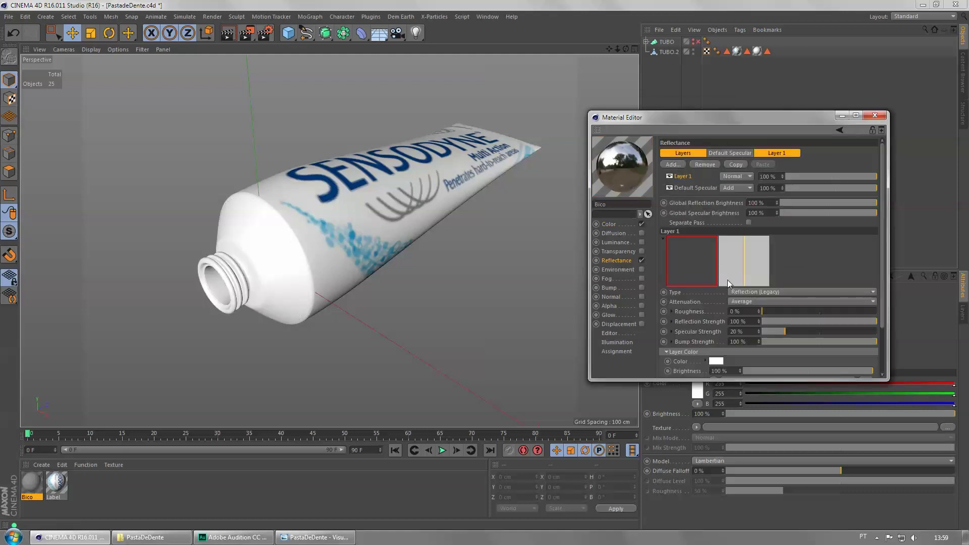
- Set the Bico reflection layer's Fresnel to Dielectric with the Oil (Vegetable) preset and close the material's settings
{"action": "scroll", "coordinate": [885, 300], "scroll_direction": "down", "scroll_amount": 3}
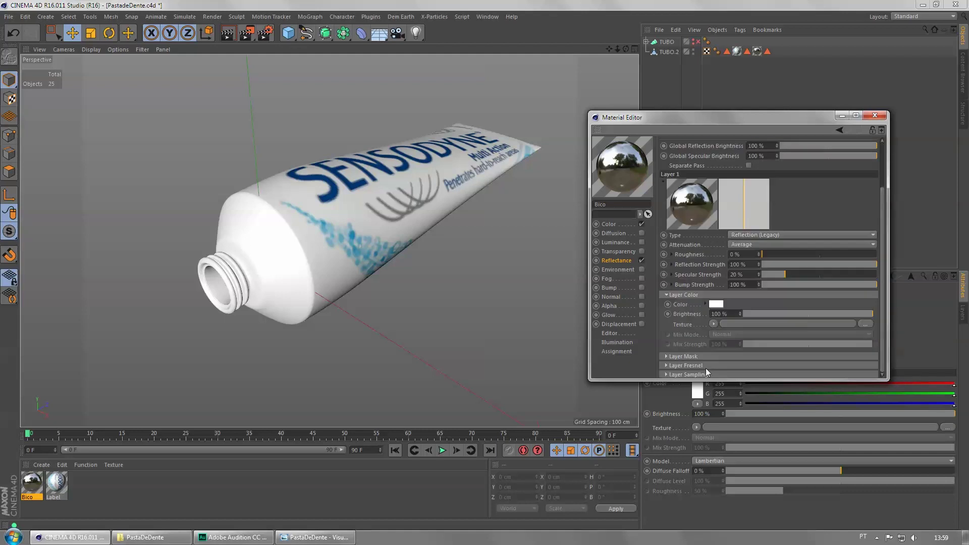
{"action": "scroll", "coordinate": [884, 313], "scroll_direction": "down", "scroll_amount": 3}
{"action": "left_click", "coordinate": [715, 315]}
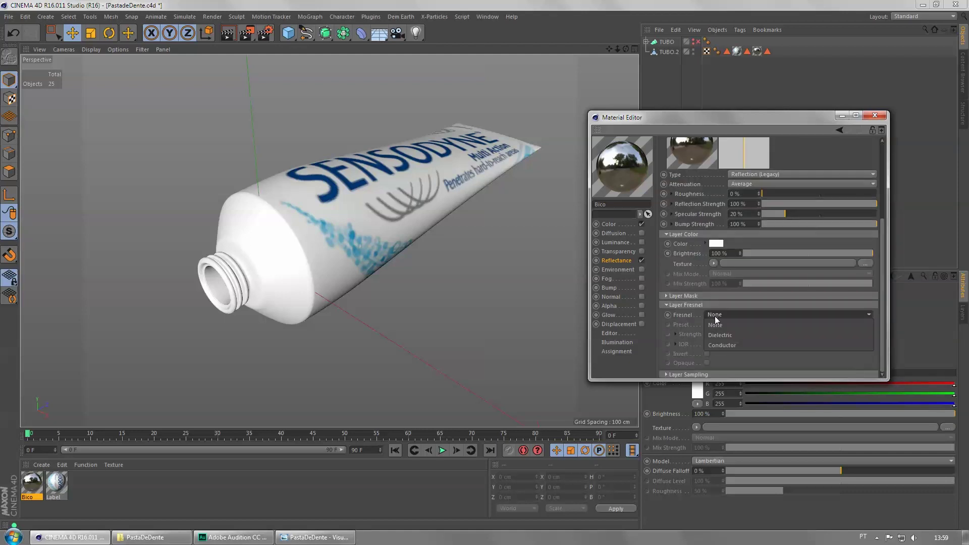
{"action": "left_click", "coordinate": [726, 337]}
{"action": "left_click", "coordinate": [723, 326]}
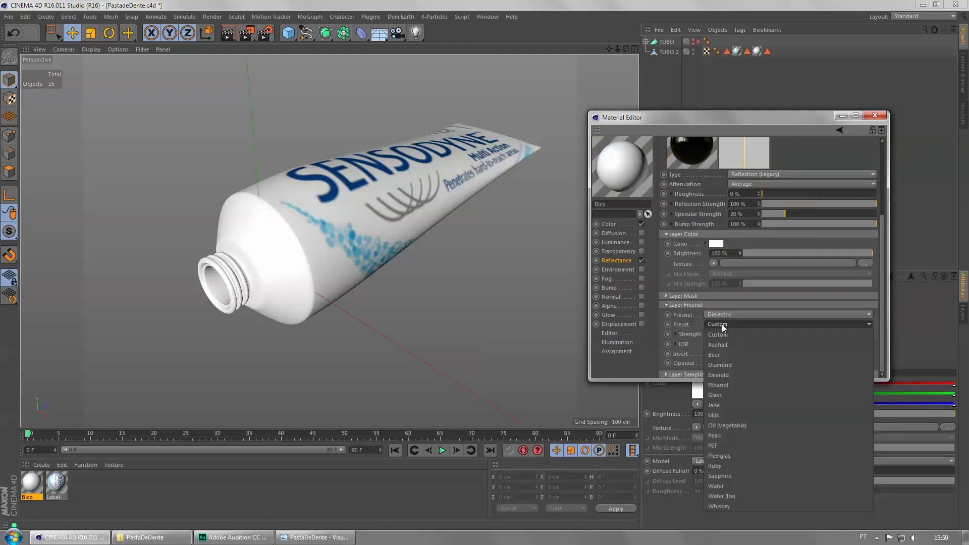
{"action": "left_click", "coordinate": [729, 426]}
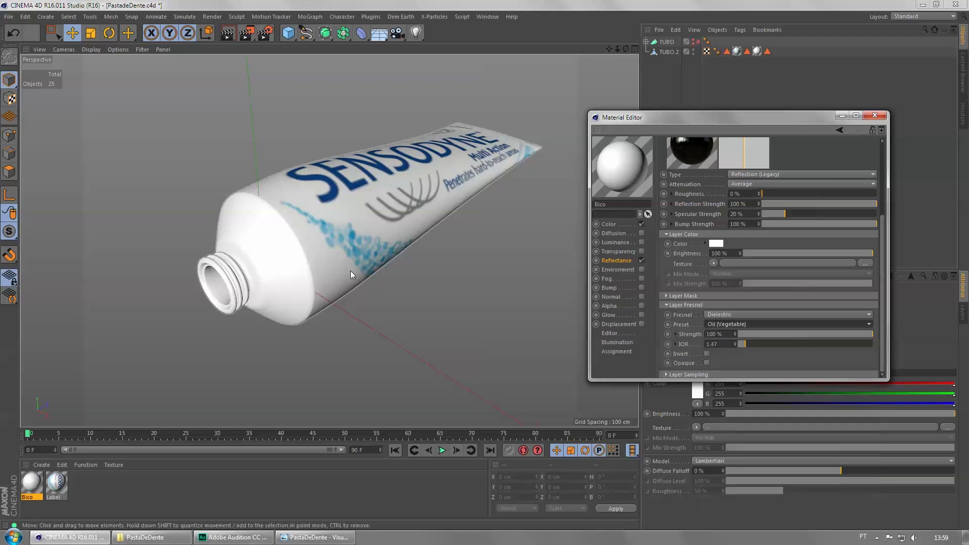
{"action": "left_click", "coordinate": [875, 115]}
{"action": "left_click", "coordinate": [418, 307]}
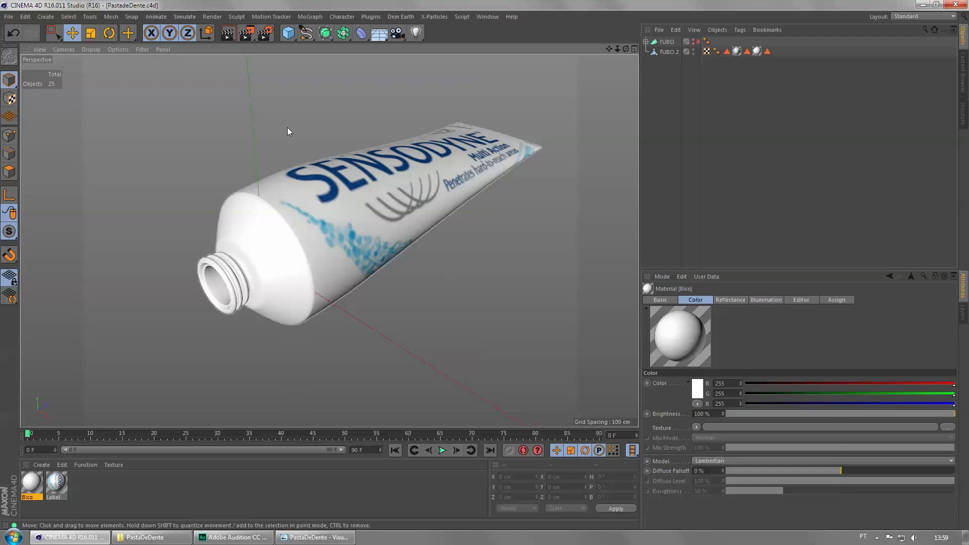
- Draw an open four-point Bezier spline in the Right view, running from inside the tube out through the neck into an S-curve
{"action": "middle_click", "coordinate": [462, 301]}
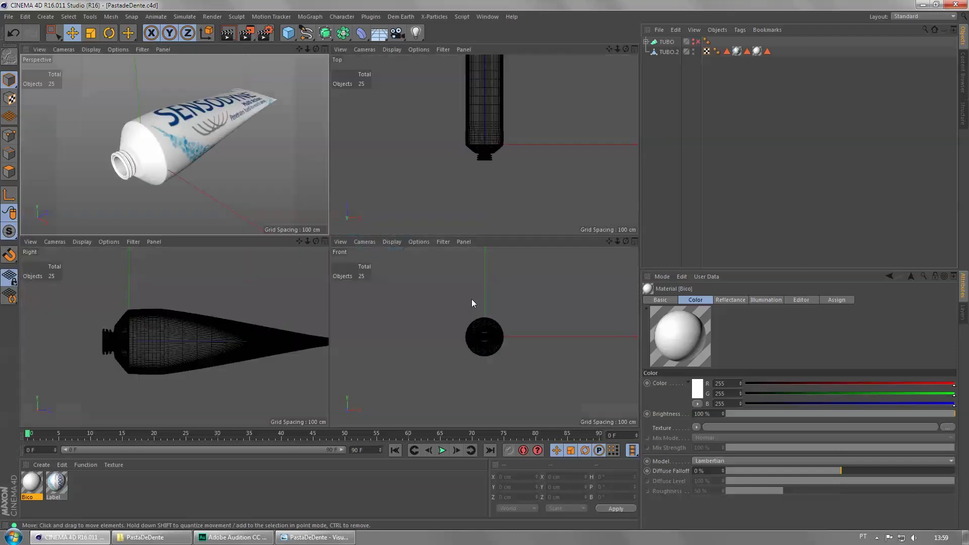
{"action": "middle_click", "coordinate": [185, 320]}
{"action": "middle_click_drag", "start_coordinate": [260, 256], "coordinate": [399, 254], "text": "alt"}
{"action": "scroll", "coordinate": [316, 272], "scroll_direction": "up", "scroll_amount": 2}
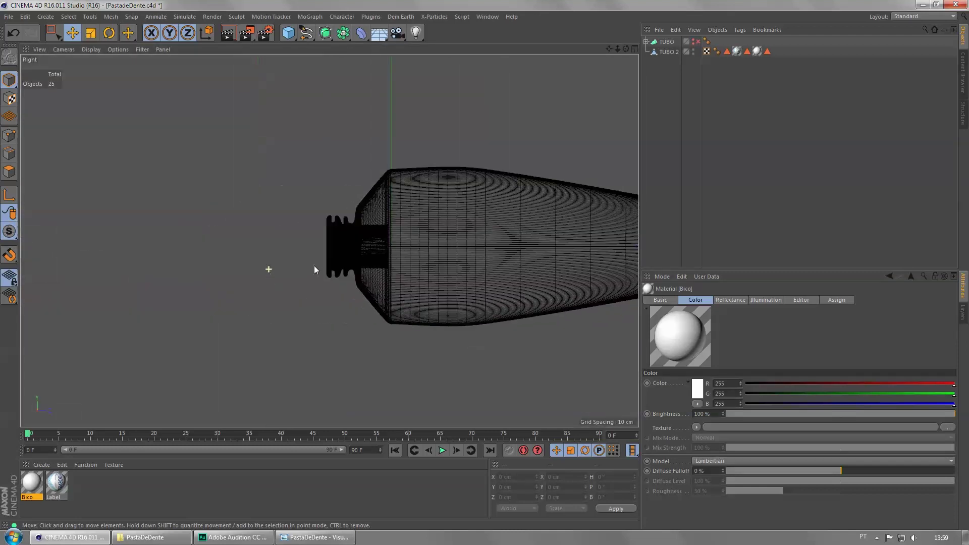
{"action": "middle_click_drag", "start_coordinate": [316, 273], "coordinate": [403, 251], "text": "alt"}
{"action": "left_click", "coordinate": [307, 35]}
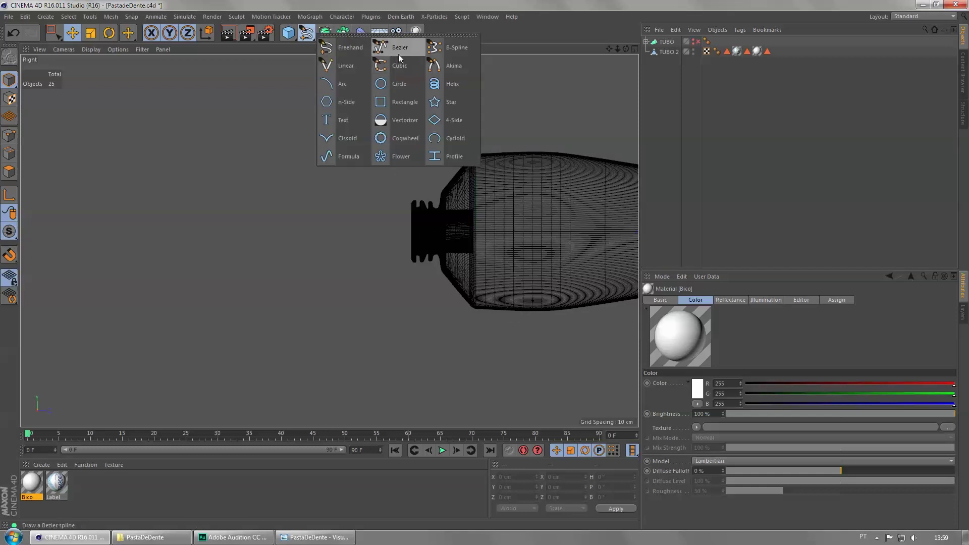
{"action": "left_click", "coordinate": [412, 46]}
{"action": "left_click", "coordinate": [531, 233]}
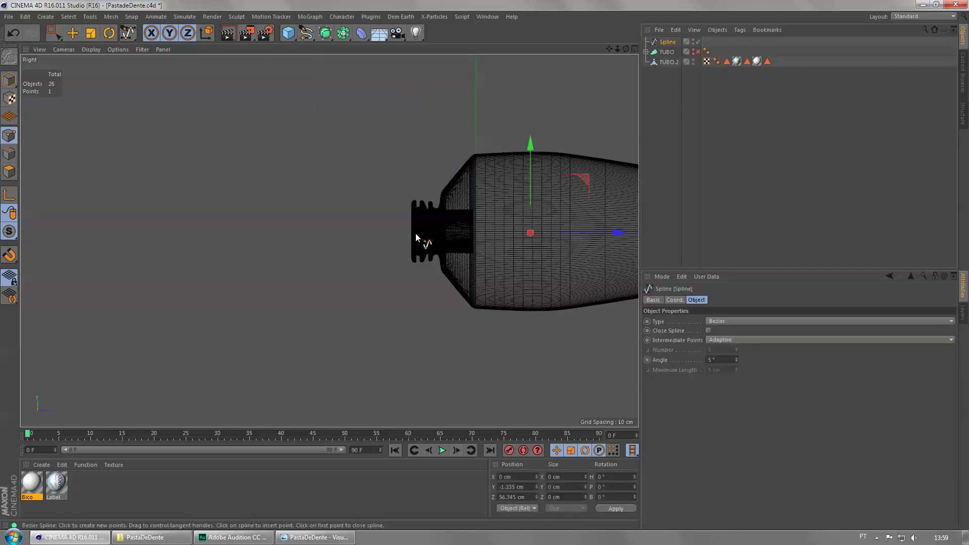
{"action": "left_click_drag", "start_coordinate": [267, 238], "coordinate": [110, 257]}
{"action": "left_click_drag", "start_coordinate": [282, 285], "coordinate": [296, 310]}
{"action": "left_click_drag", "start_coordinate": [131, 307], "coordinate": [103, 283]}
{"action": "middle_click", "coordinate": [152, 267]}
{"action": "middle_click", "coordinate": [262, 152]}
{"action": "mouse_move", "coordinate": [301, 283]}
{"action": "left_mouse_down", "text": "alt"}
{"action": "mouse_move", "coordinate": [392, 207]}
{"action": "mouse_move", "coordinate": [313, 256]}
{"action": "mouse_move", "coordinate": [245, 281]}
{"action": "left_mouse_up", "text": "alt"}
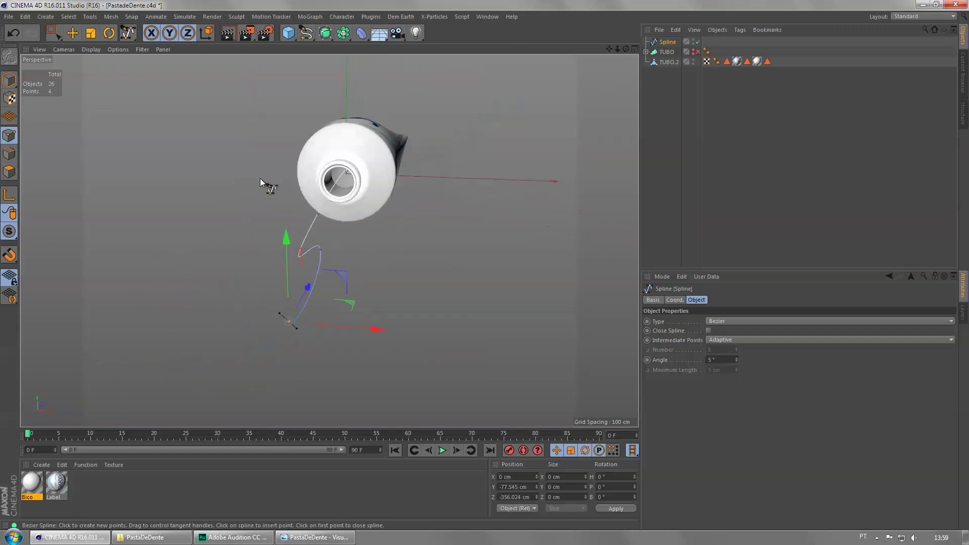
- Try moving the spline's free end point sideways along X, and undo the move
{"action": "left_click", "coordinate": [72, 33]}
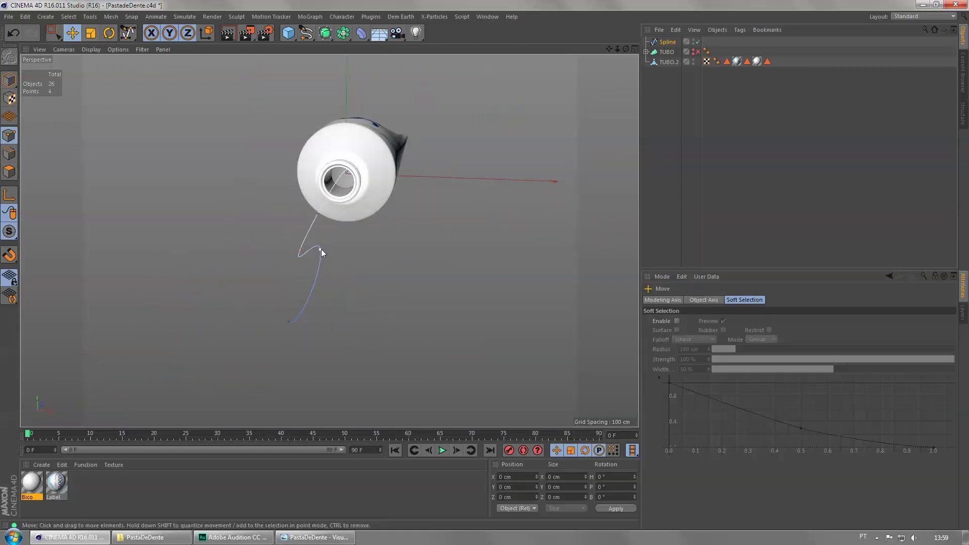
{"action": "left_click", "coordinate": [289, 322]}
{"action": "left_click_drag", "start_coordinate": [357, 328], "coordinate": [388, 331]}
{"action": "key", "text": "ctrl+z"}
- Add a Circle spline and scale it down roughly to the size of the tube's neck
{"action": "left_click_drag", "start_coordinate": [374, 251], "coordinate": [318, 94], "text": "alt"}
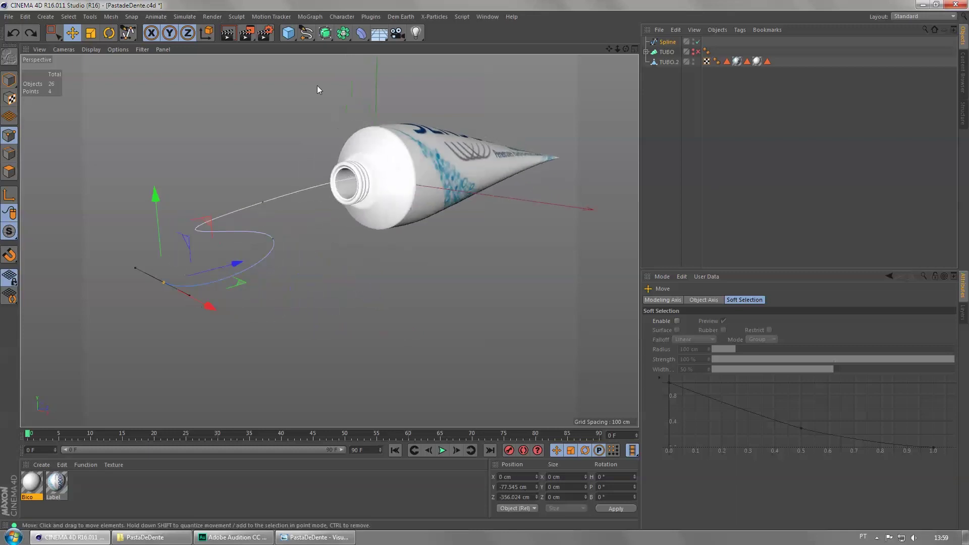
{"action": "left_click", "coordinate": [306, 34]}
{"action": "left_click", "coordinate": [407, 82]}
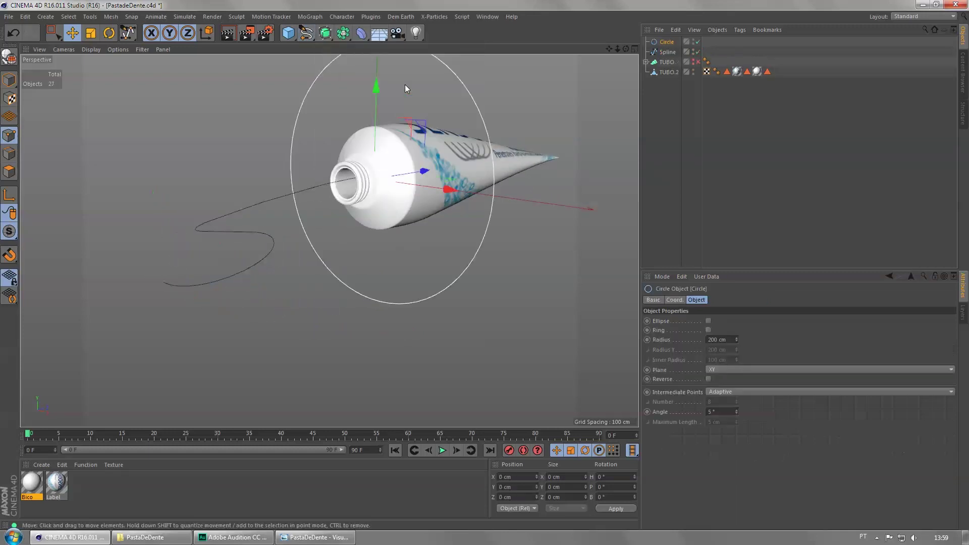
{"action": "key", "text": "t"}
{"action": "left_click_drag", "start_coordinate": [546, 113], "coordinate": [341, 210]}
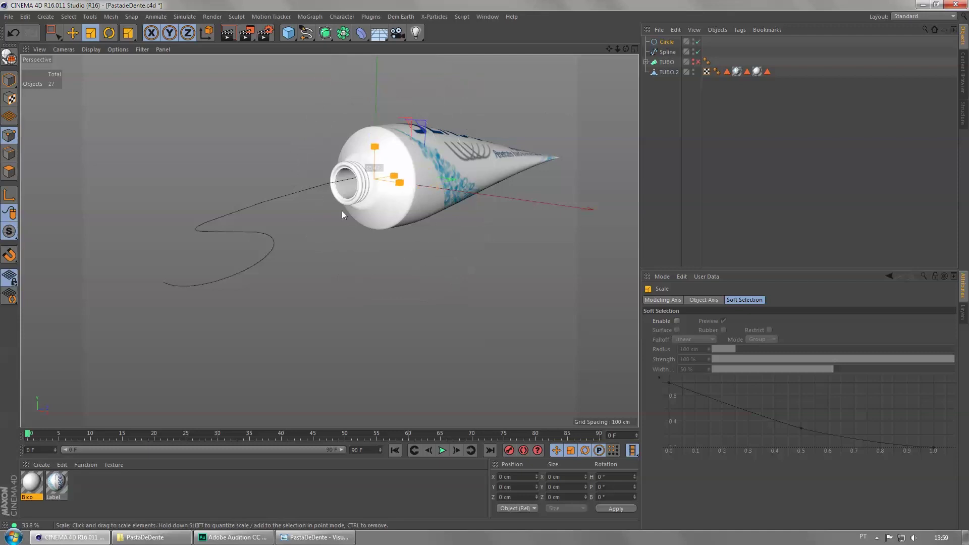
- Position the circle inside the tube's neck and scale it to fit the opening, to a radius of about 21.3 cm
{"action": "key", "text": "e"}
{"action": "left_click_drag", "start_coordinate": [416, 178], "coordinate": [397, 181]}
{"action": "key", "text": "t"}
{"action": "scroll", "coordinate": [307, 190], "scroll_direction": "up", "scroll_amount": 5}
{"action": "left_click_drag", "start_coordinate": [514, 247], "coordinate": [434, 218]}
{"action": "key", "text": "e"}
{"action": "left_click_drag", "start_coordinate": [385, 240], "coordinate": [374, 245]}
{"action": "key", "text": "t"}
{"action": "left_click_drag", "start_coordinate": [480, 141], "coordinate": [429, 165]}
{"action": "key", "text": "e"}
{"action": "left_click_drag", "start_coordinate": [387, 239], "coordinate": [522, 192]}
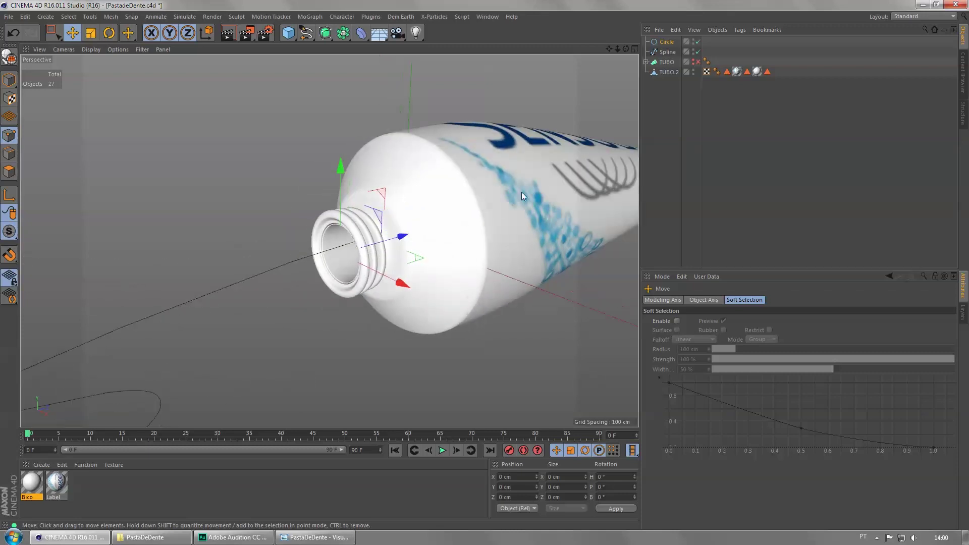
{"action": "key", "text": "t"}
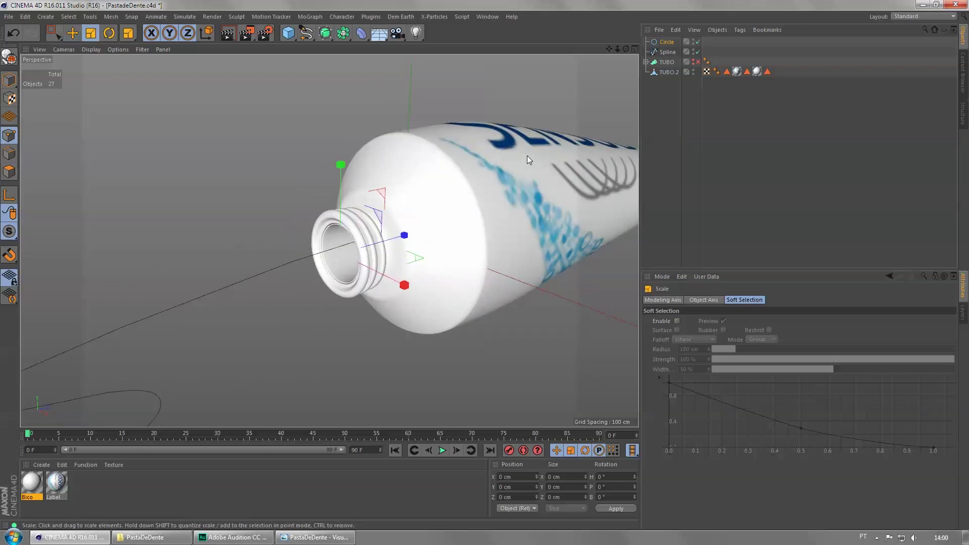
- Add a Sweep generator and place the Circle and the Spline under it, with the Circle above the Spline
{"action": "left_click", "coordinate": [667, 42]}
{"action": "left_click", "coordinate": [325, 33]}
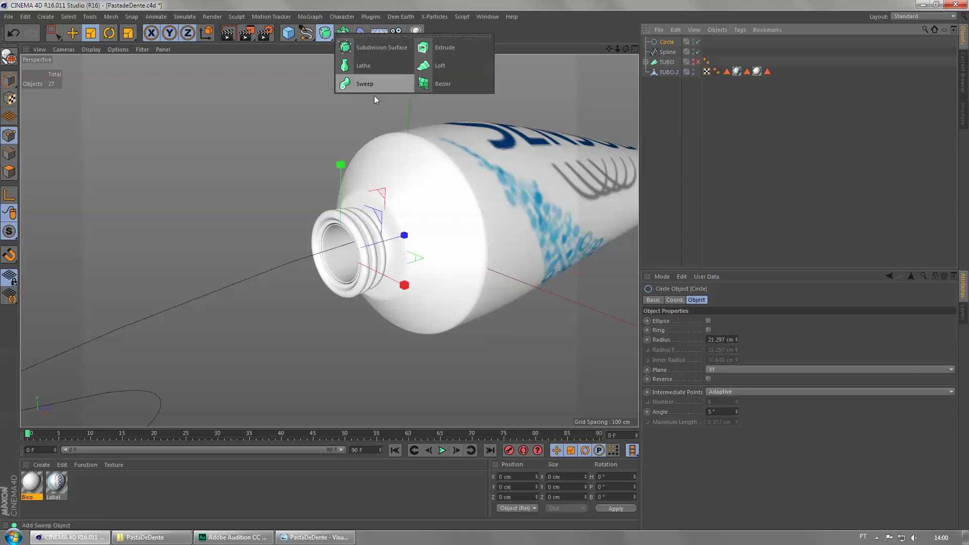
{"action": "left_click", "coordinate": [365, 84]}
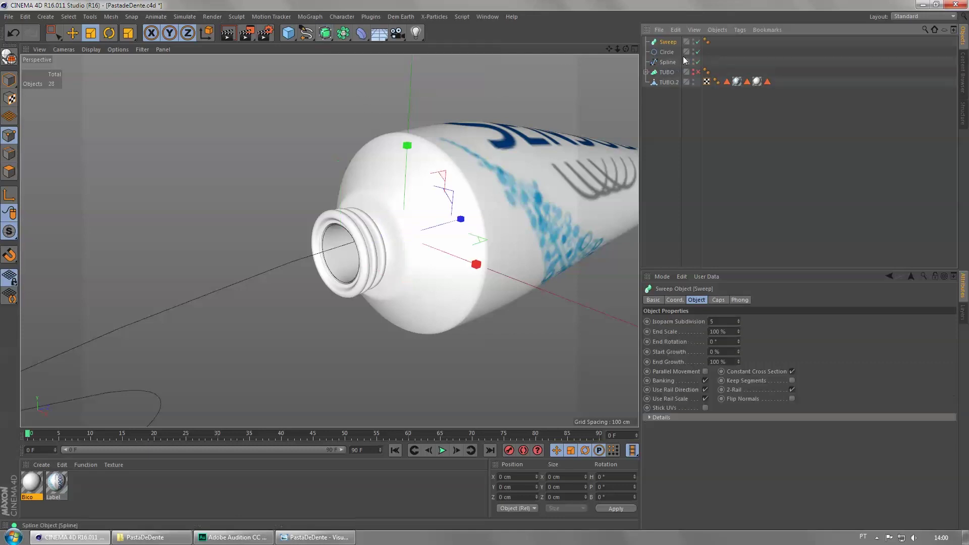
{"action": "left_click", "coordinate": [666, 52]}
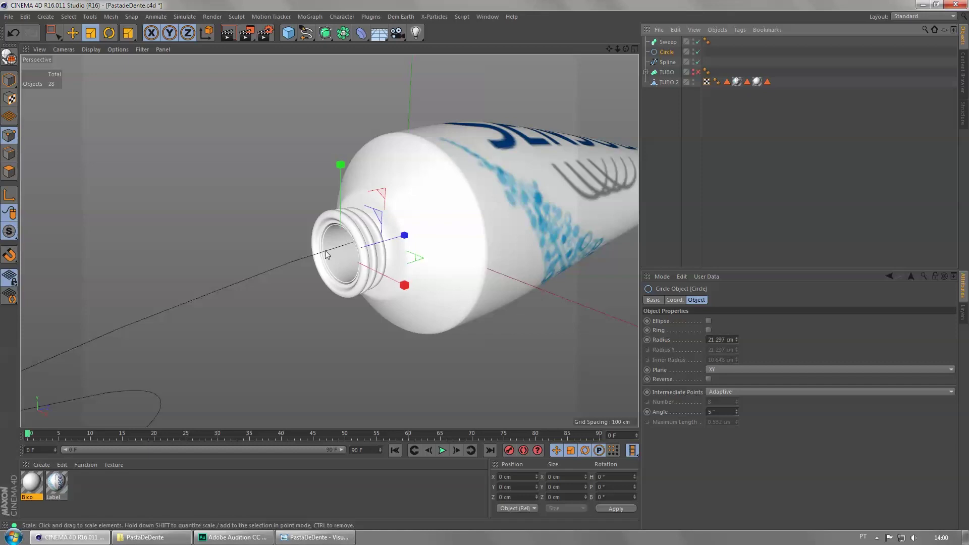
{"action": "left_click", "coordinate": [668, 62]}
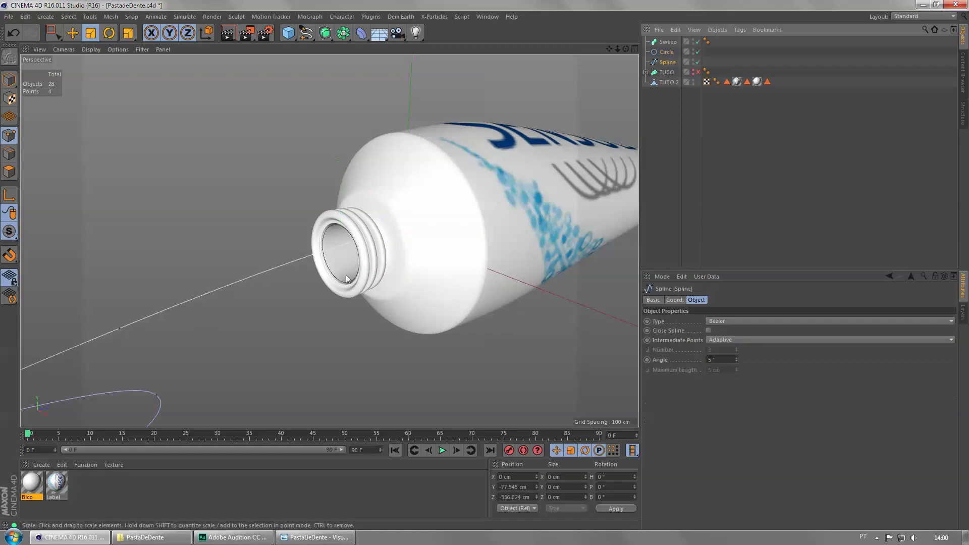
{"action": "left_click_drag", "start_coordinate": [668, 63], "coordinate": [665, 42]}
- Select the spline's start point inside the tube and lower it to about Y -17 cm to center the paste in the neck
{"action": "scroll", "coordinate": [403, 268], "scroll_direction": "down", "scroll_amount": 3}
{"action": "middle_click_drag", "start_coordinate": [403, 268], "coordinate": [545, 211], "text": "alt"}
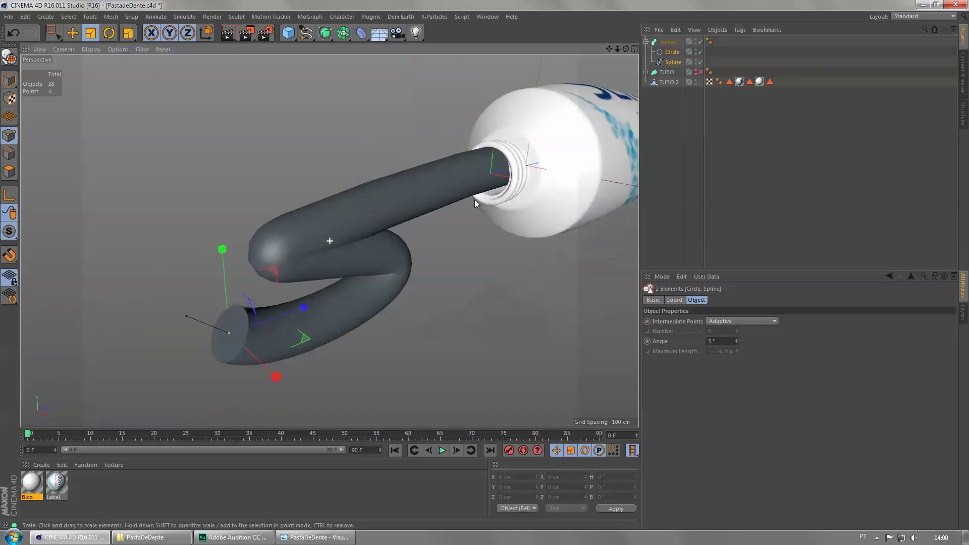
{"action": "left_click_drag", "start_coordinate": [546, 211], "coordinate": [540, 201], "text": "alt"}
{"action": "middle_click_drag", "start_coordinate": [540, 201], "coordinate": [433, 235], "text": "alt"}
{"action": "left_click", "coordinate": [674, 62]}
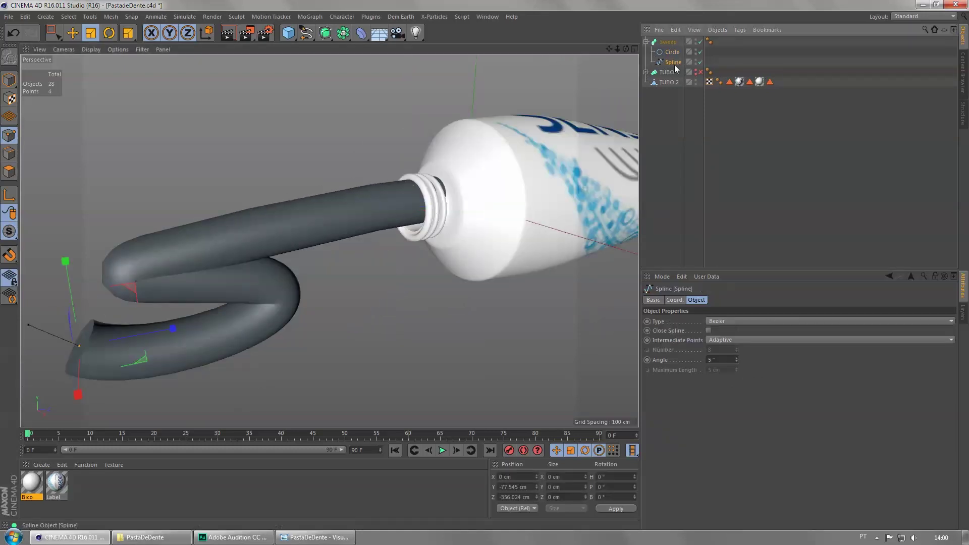
{"action": "left_click", "coordinate": [54, 33]}
{"action": "left_click_drag", "start_coordinate": [411, 150], "coordinate": [503, 291]}
{"action": "middle_click_drag", "start_coordinate": [493, 291], "coordinate": [461, 318], "text": "alt"}
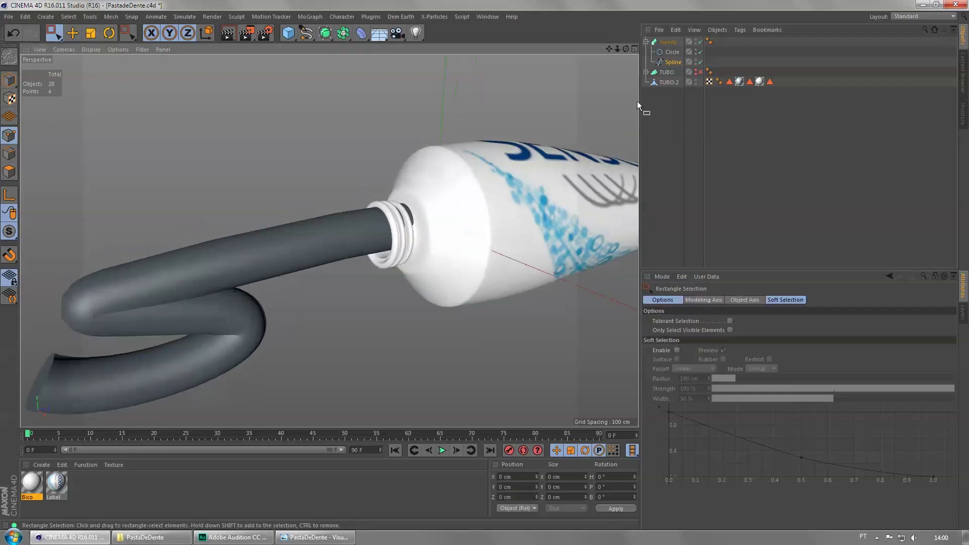
{"action": "left_click", "coordinate": [671, 61]}
{"action": "left_click_drag", "start_coordinate": [331, 152], "coordinate": [441, 293]}
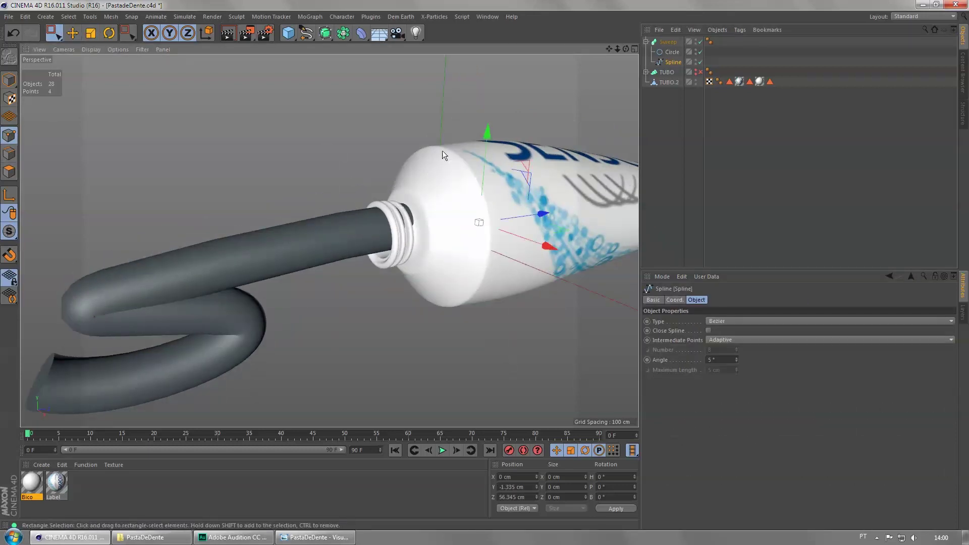
{"action": "mouse_move", "coordinate": [485, 149]}
{"action": "left_mouse_down"}
{"action": "mouse_move", "coordinate": [485, 162]}
{"action": "mouse_move", "coordinate": [440, 157]}
{"action": "mouse_move", "coordinate": [487, 167]}
{"action": "left_mouse_up"}
- Set the Spline's adaptive intermediate points Angle to 1°
{"action": "left_click", "coordinate": [673, 62]}
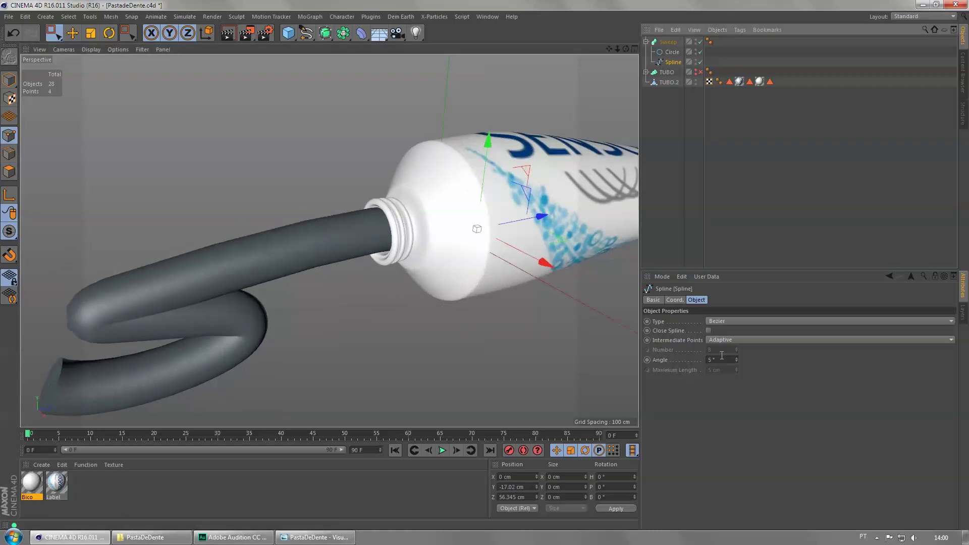
{"action": "left_click", "coordinate": [721, 360]}
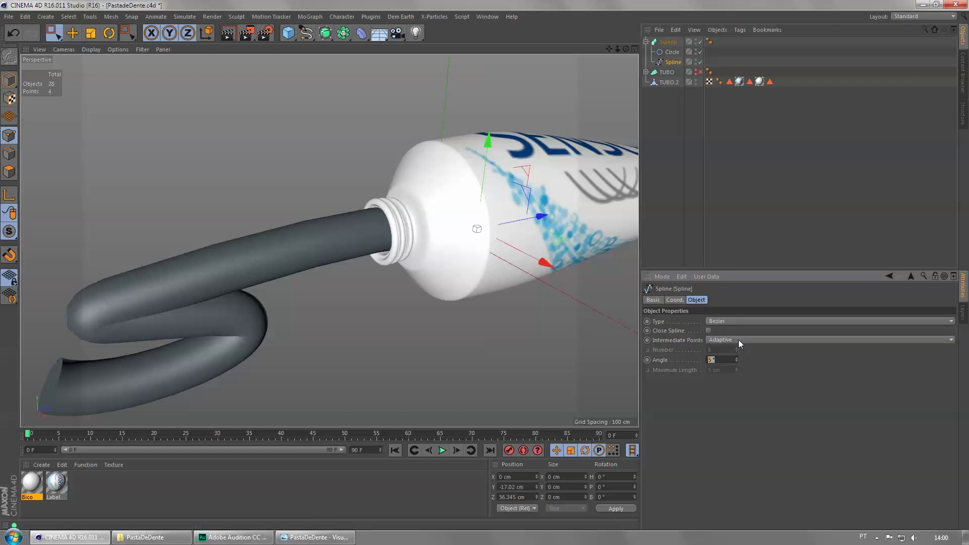
{"action": "middle_click_drag", "start_coordinate": [349, 250], "coordinate": [434, 225], "text": "alt"}
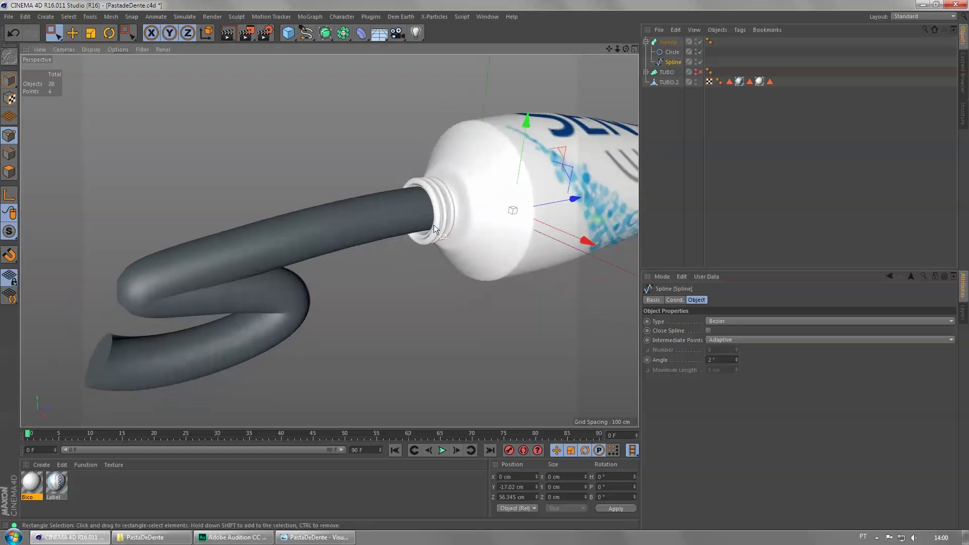
{"action": "type", "text": "1"}
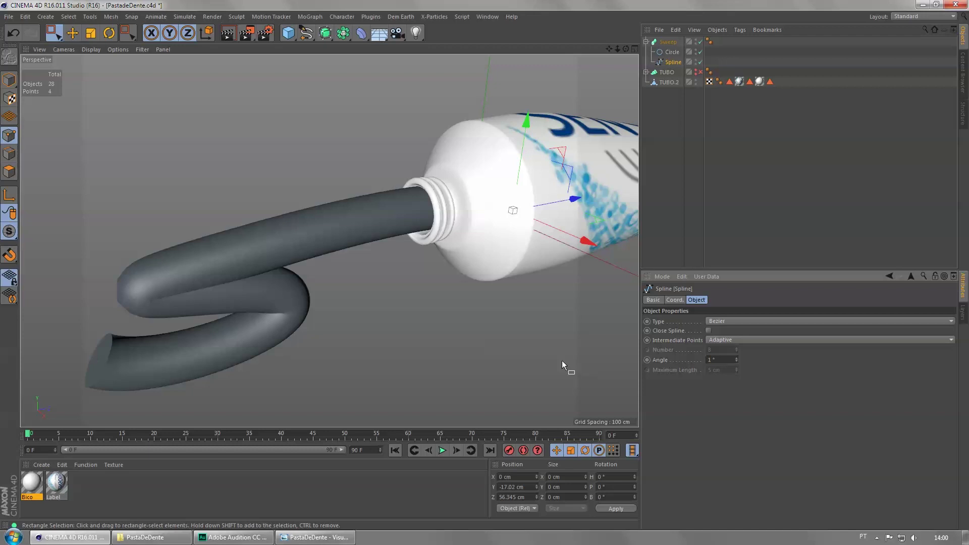
{"action": "key", "text": "Return"}
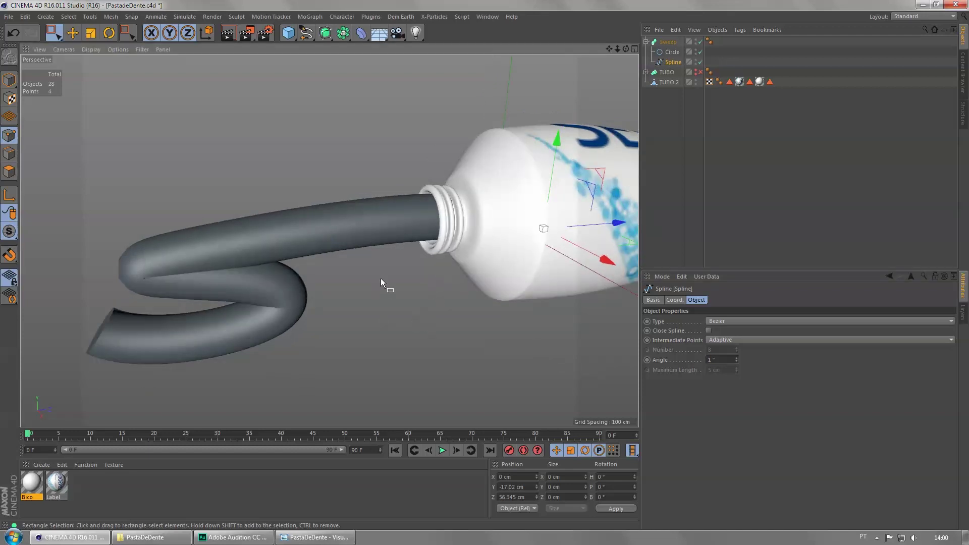
- Set the Circle profile's Radius to 22 cm
{"action": "middle_click_drag", "start_coordinate": [380, 277], "coordinate": [384, 266], "text": "alt"}
{"action": "mouse_move", "coordinate": [422, 278]}
{"action": "left_mouse_down", "text": "alt"}
{"action": "mouse_move", "coordinate": [277, 293]}
{"action": "mouse_move", "coordinate": [405, 279]}
{"action": "left_mouse_up", "text": "alt"}
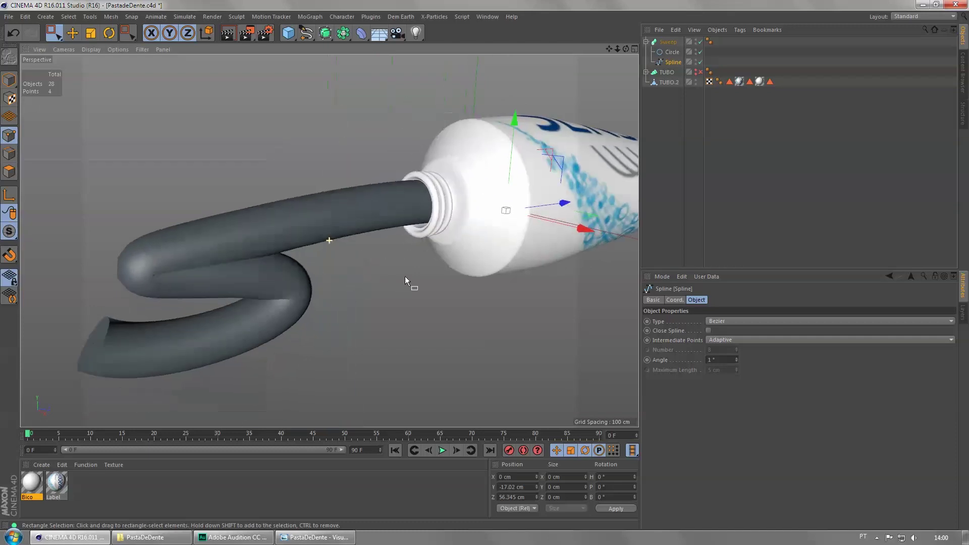
{"action": "left_click", "coordinate": [665, 53]}
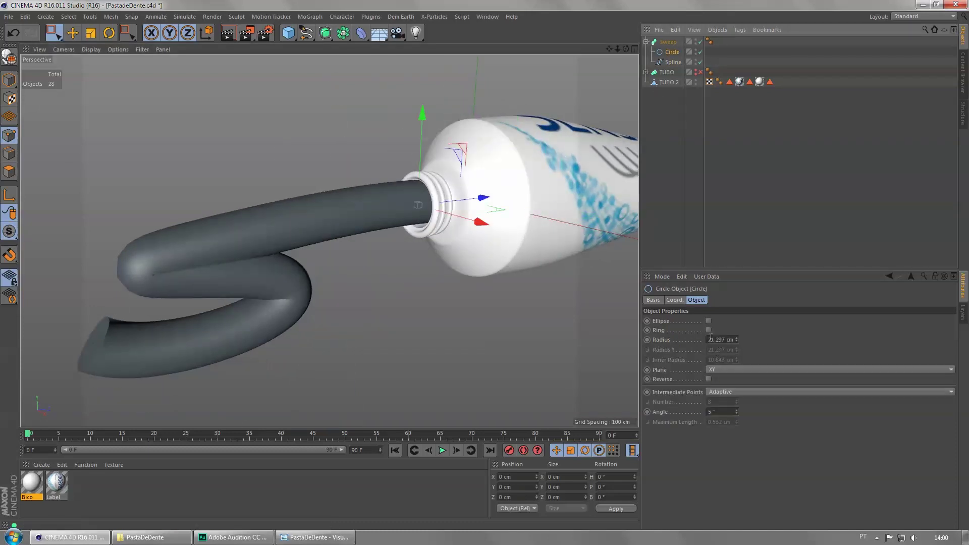
{"action": "left_click", "coordinate": [711, 338]}
{"action": "type", "text": "22"}
{"action": "key", "text": "Return"}
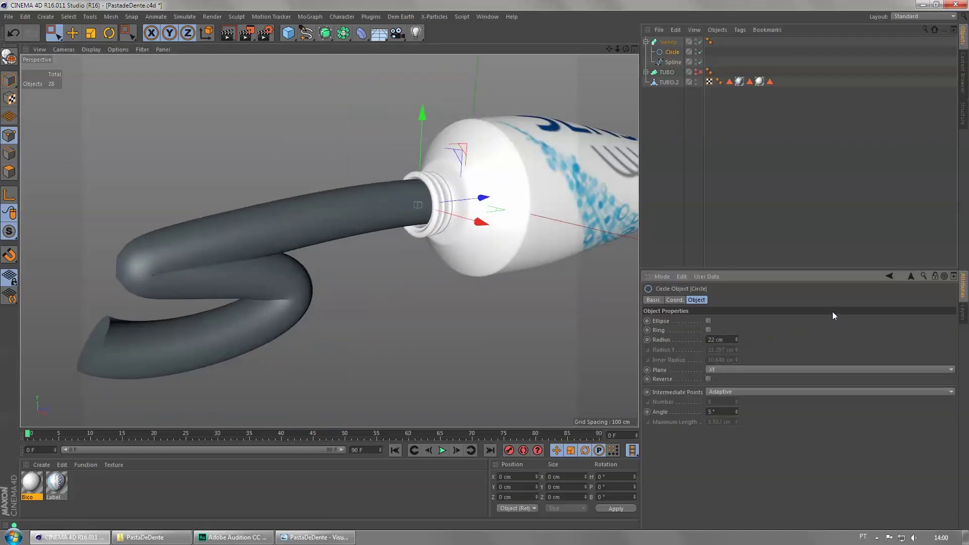
- Add a midpoint at about 0.5 to the Sweep's Scale curve and lower its end point to 0 to taper the paste
{"action": "middle_click_drag", "start_coordinate": [269, 314], "coordinate": [350, 283], "text": "alt"}
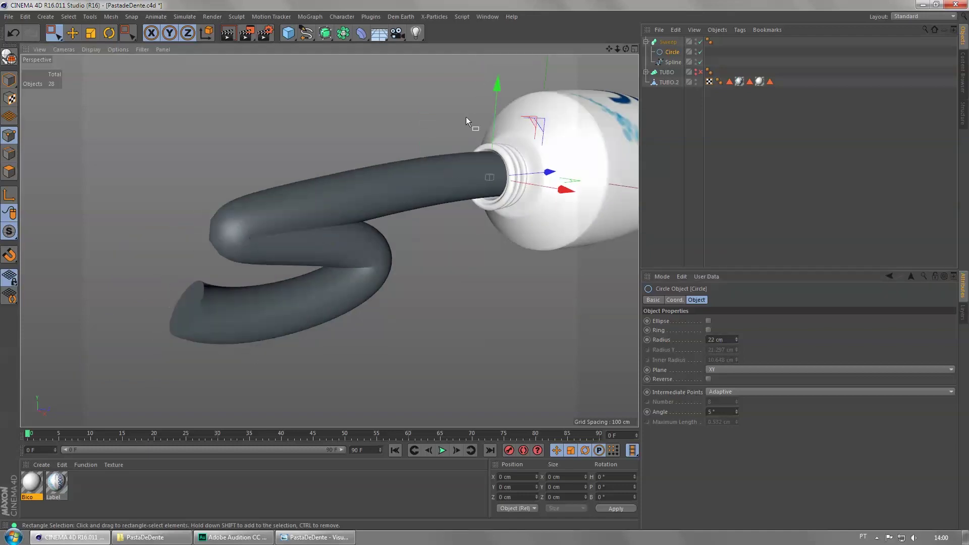
{"action": "left_click", "coordinate": [669, 44]}
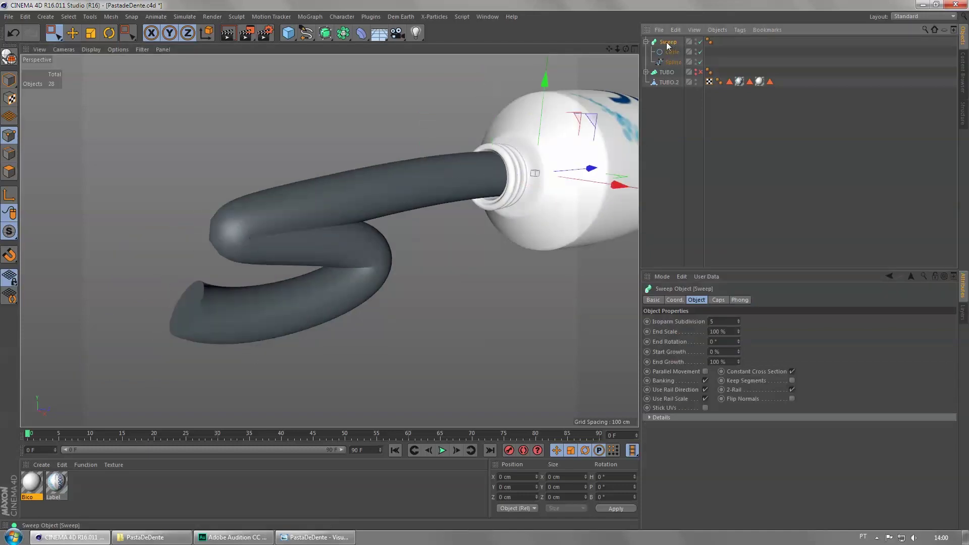
{"action": "left_click", "coordinate": [649, 418]}
{"action": "scroll", "coordinate": [726, 416], "scroll_direction": "down", "scroll_amount": 3}
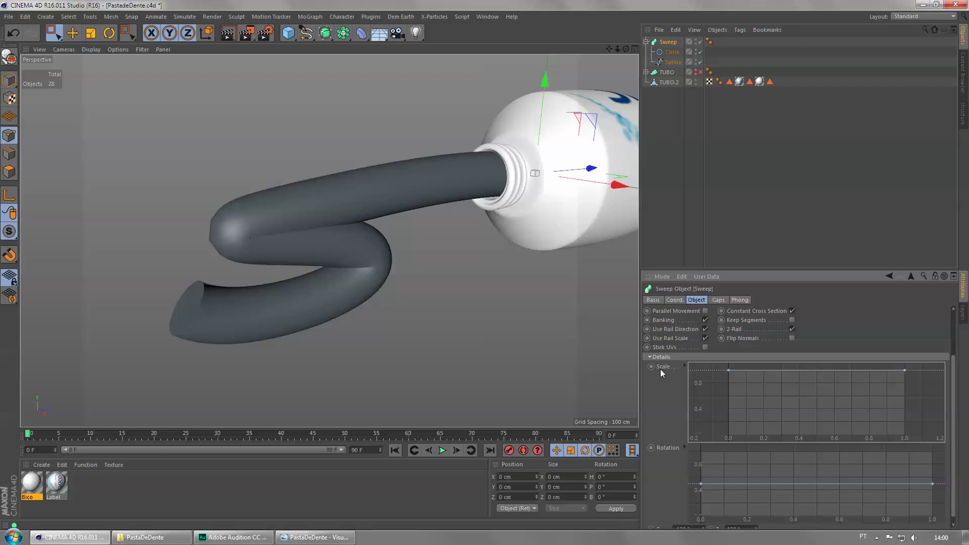
{"action": "left_click", "coordinate": [817, 370], "text": "ctrl"}
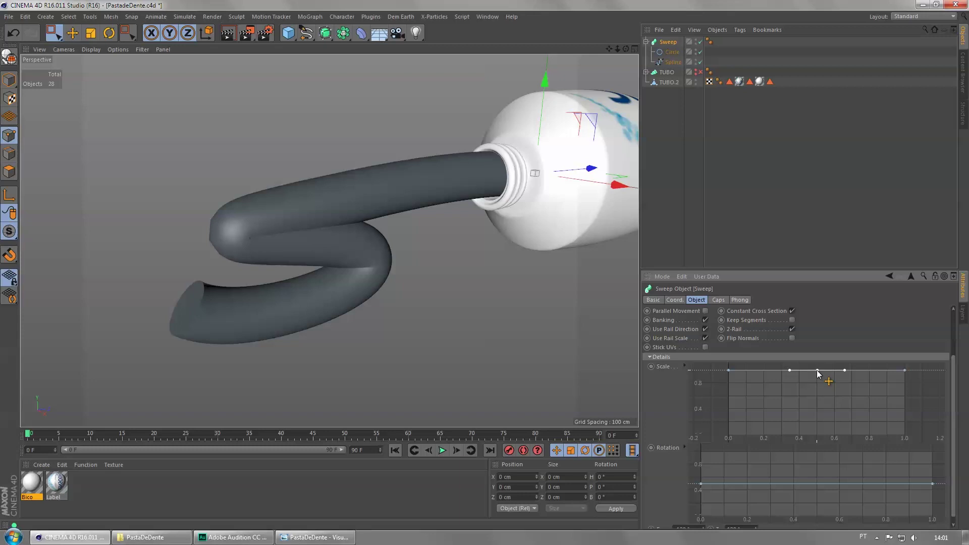
{"action": "left_click_drag", "start_coordinate": [907, 371], "coordinate": [912, 437]}
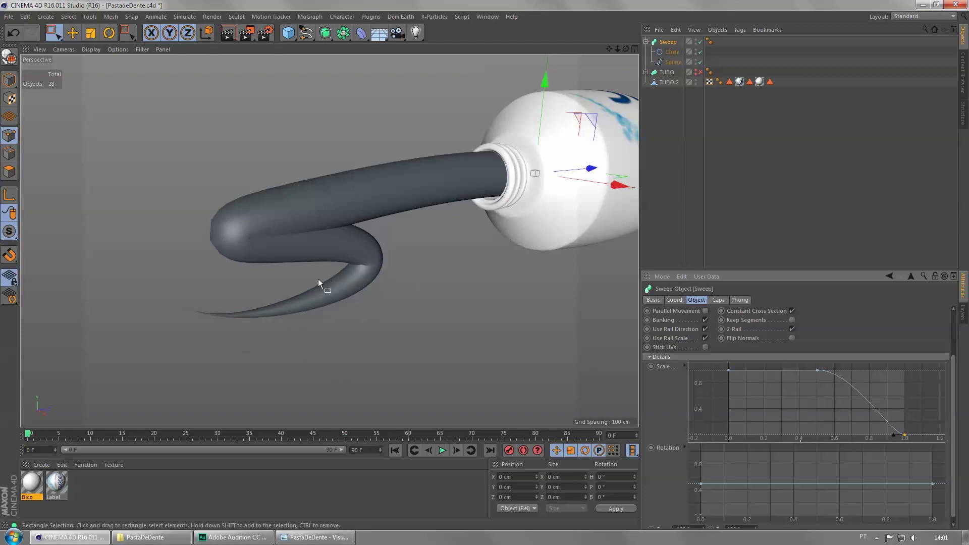
- Try moving the spline's inner bend point sideways in point mode, and undo the move
{"action": "left_click", "coordinate": [9, 135]}
{"action": "left_click", "coordinate": [673, 61]}
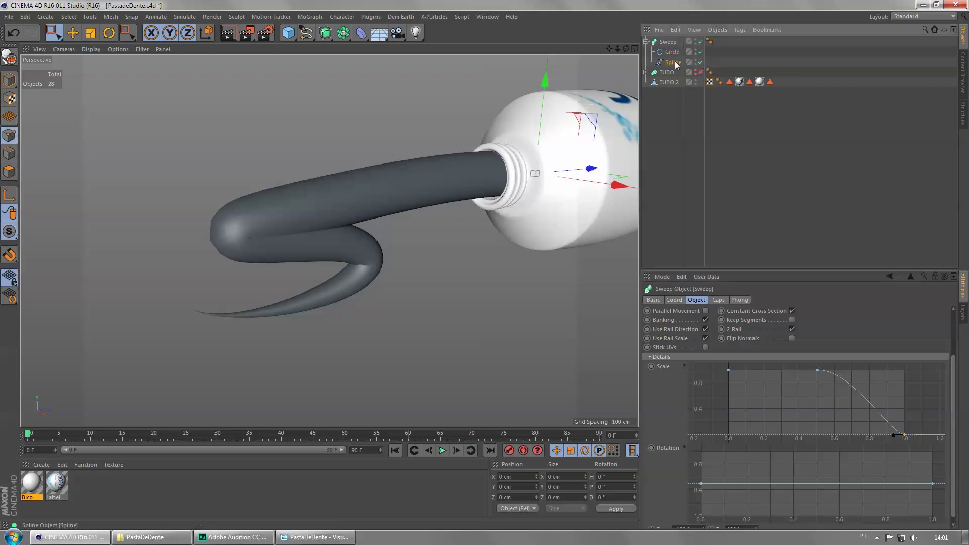
{"action": "left_click_drag", "start_coordinate": [192, 192], "coordinate": [263, 245]}
{"action": "left_click_drag", "start_coordinate": [382, 289], "coordinate": [388, 290]}
{"action": "left_click_drag", "start_coordinate": [429, 218], "coordinate": [526, 292]}
{"action": "left_click_drag", "start_coordinate": [508, 253], "coordinate": [394, 282]}
{"action": "key", "text": "ctrl+z"}
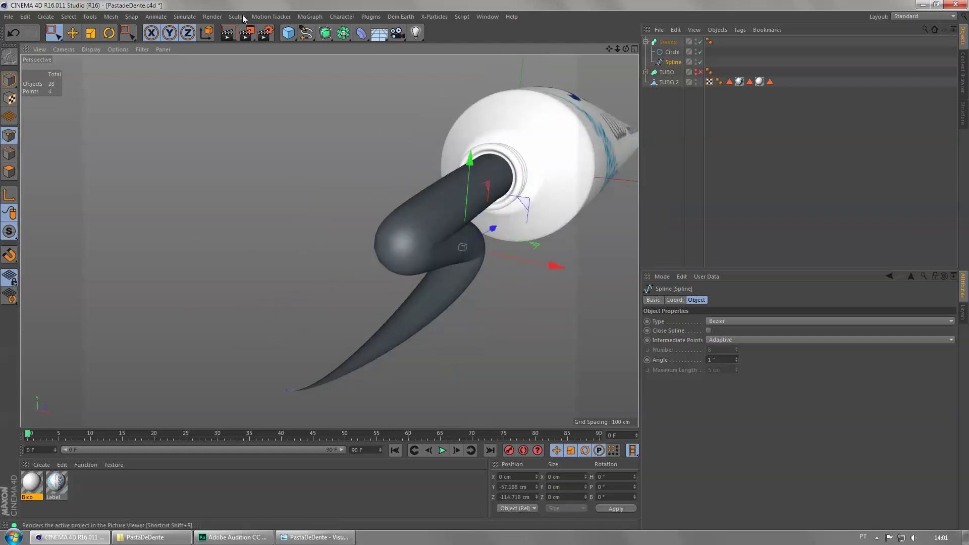
- Add a Plane, scale it up to about 939 cm square, and lower it beneath the tube to about Y -80 cm
{"action": "left_click", "coordinate": [290, 35]}
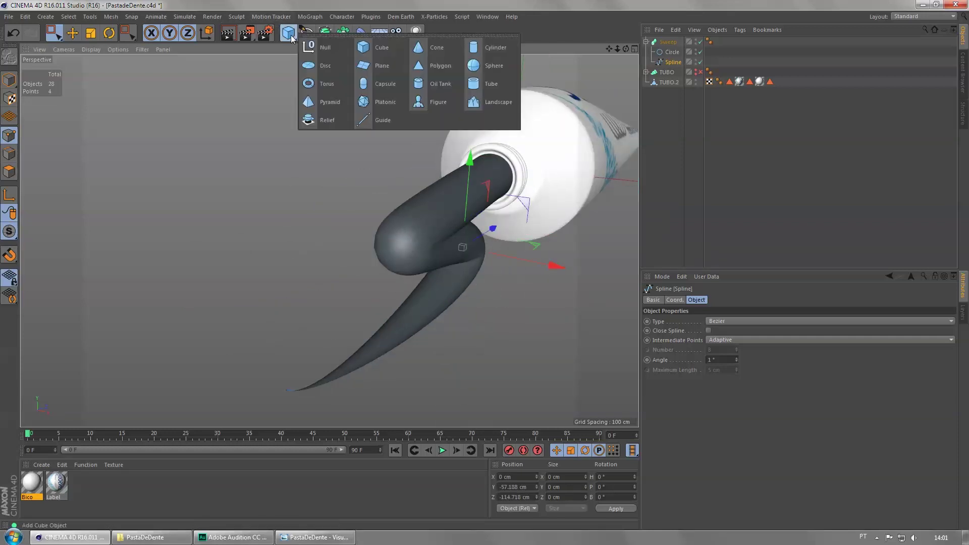
{"action": "left_click", "coordinate": [377, 66]}
{"action": "key", "text": "t"}
{"action": "left_click_drag", "start_coordinate": [208, 258], "coordinate": [707, 107]}
{"action": "key", "text": "e"}
{"action": "left_click_drag", "start_coordinate": [523, 112], "coordinate": [520, 183]}
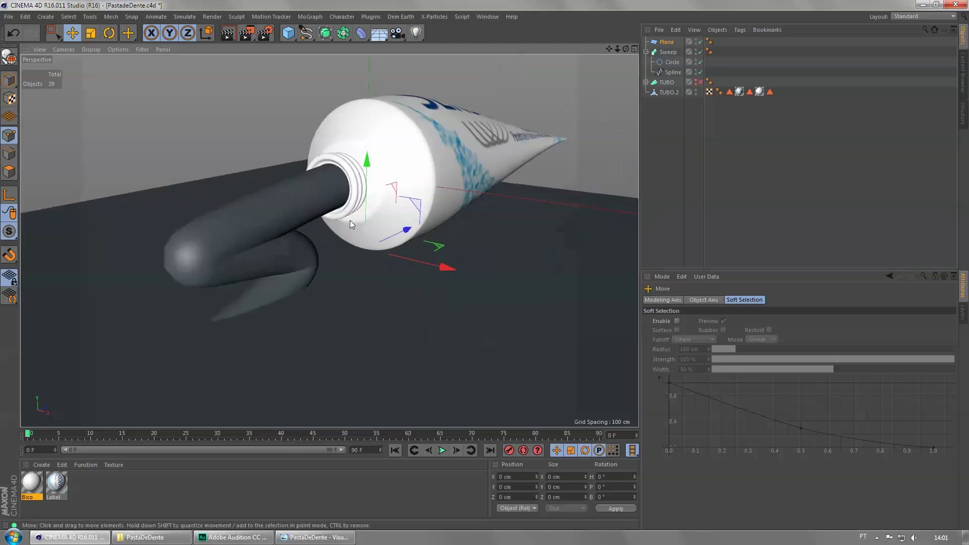
{"action": "left_click_drag", "start_coordinate": [350, 220], "coordinate": [383, 260], "text": "alt"}
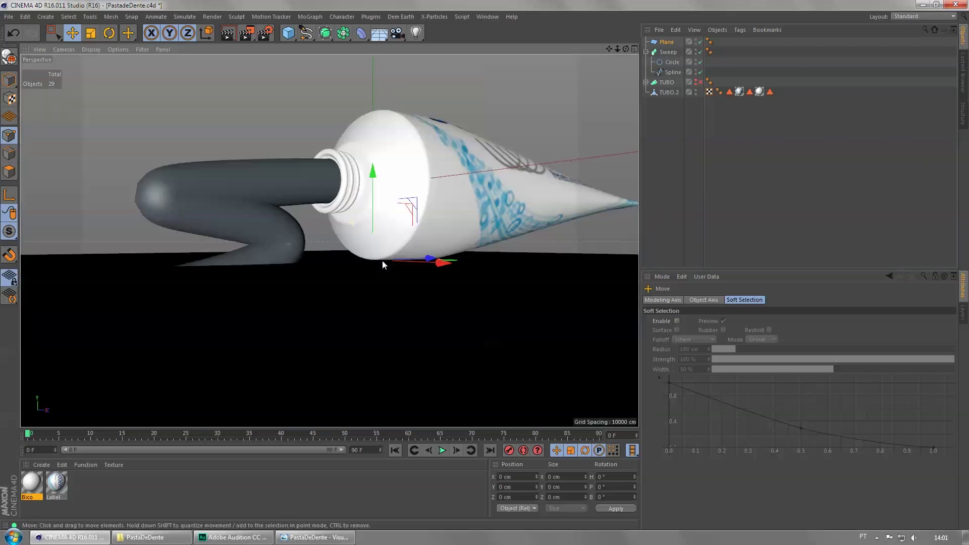
{"action": "left_click_drag", "start_coordinate": [373, 221], "coordinate": [332, 183]}
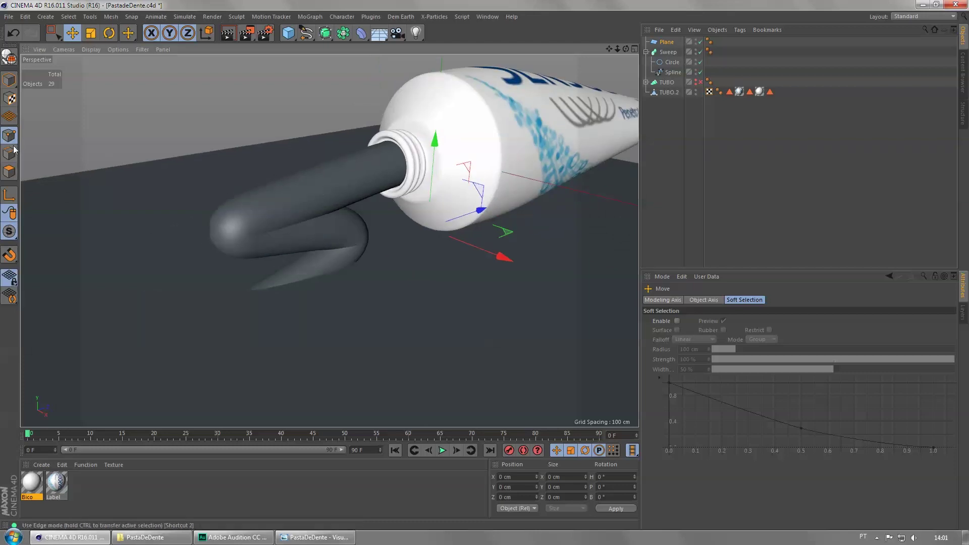
- Move the paste spline's inner bend point to about X 27 cm and raise it by about 5 cm
{"action": "key", "text": "0"}
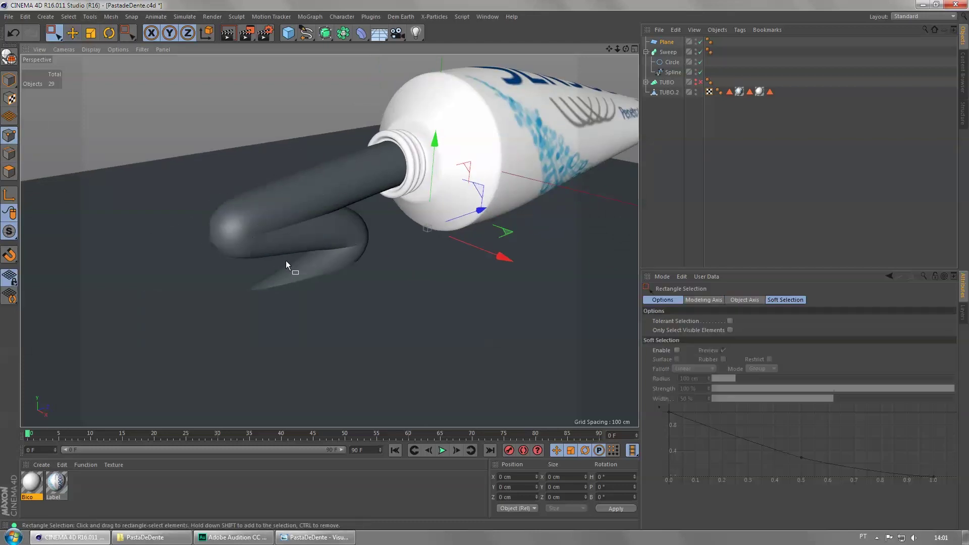
{"action": "left_click_drag", "start_coordinate": [202, 215], "coordinate": [294, 257]}
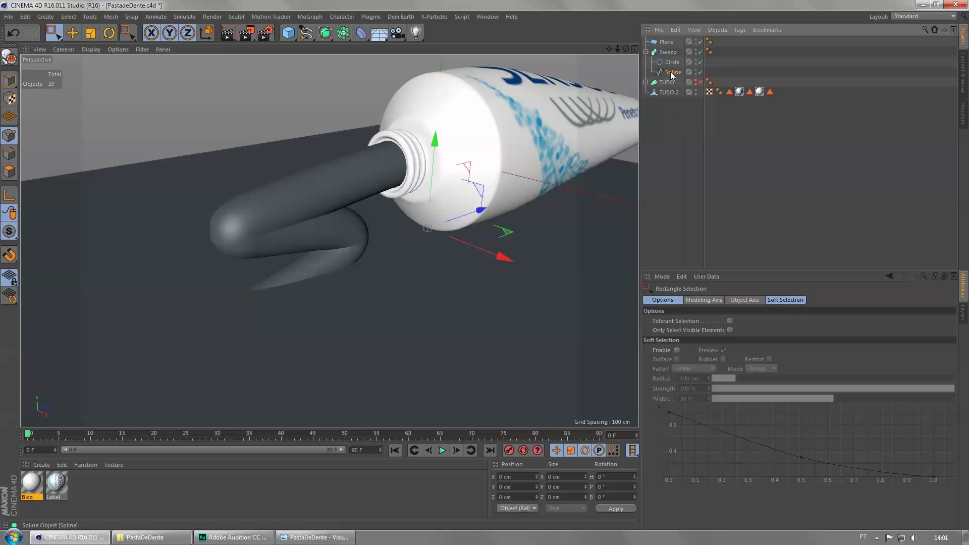
{"action": "left_click_drag", "start_coordinate": [241, 164], "coordinate": [419, 266]}
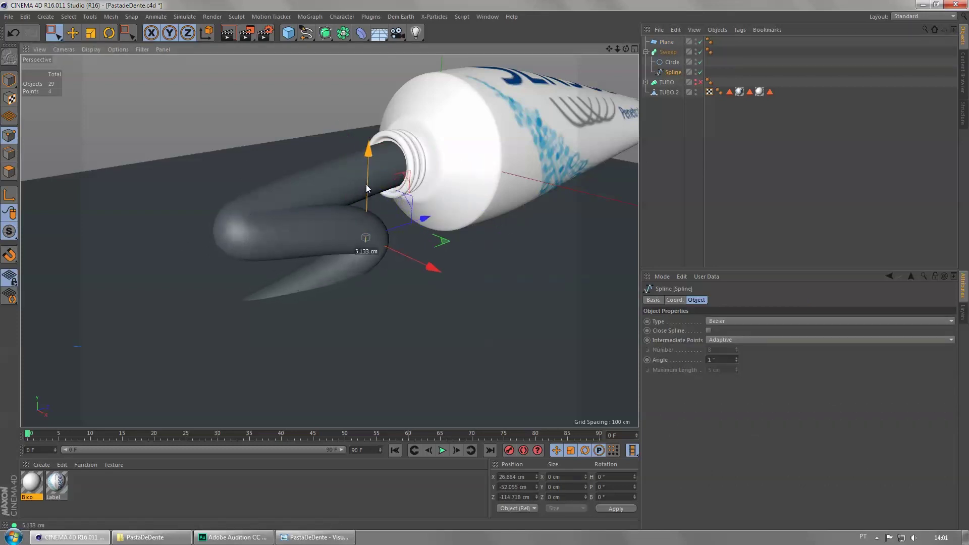
- Shift the spline's tip point sideways to about X 39 cm and raise it slightly towards the floor plane's surface
{"action": "left_click_drag", "start_coordinate": [133, 294], "coordinate": [286, 397]}
{"action": "left_click_drag", "start_coordinate": [149, 402], "coordinate": [150, 401]}
{"action": "left_click_drag", "start_coordinate": [153, 320], "coordinate": [290, 279]}
{"action": "left_click_drag", "start_coordinate": [275, 334], "coordinate": [310, 350]}
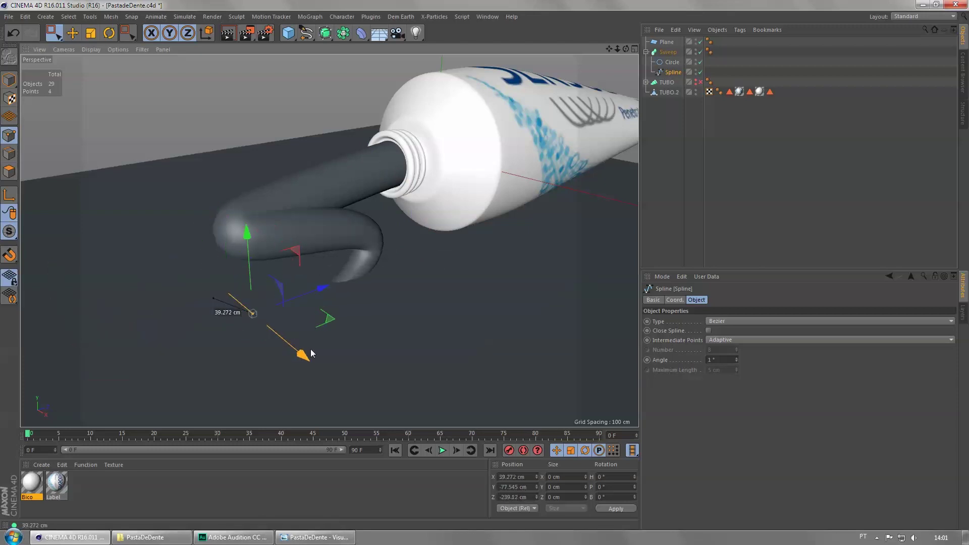
{"action": "left_click_drag", "start_coordinate": [263, 261], "coordinate": [247, 232]}
- Rotate the spline's inner bend point and lower it to about Y -67 cm so the bend rests on the floor plane
{"action": "left_click_drag", "start_coordinate": [387, 222], "coordinate": [354, 257]}
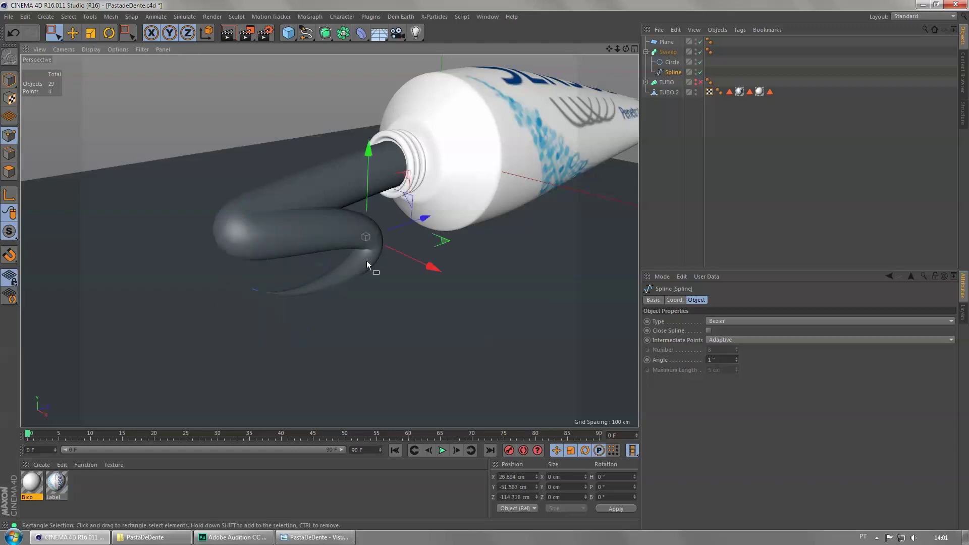
{"action": "key", "text": "t"}
{"action": "key", "text": "r"}
{"action": "left_click_drag", "start_coordinate": [401, 232], "coordinate": [342, 144]}
{"action": "key", "text": "e"}
{"action": "left_click_drag", "start_coordinate": [341, 287], "coordinate": [396, 328], "text": "alt"}
{"action": "left_click_drag", "start_coordinate": [386, 186], "coordinate": [384, 204]}
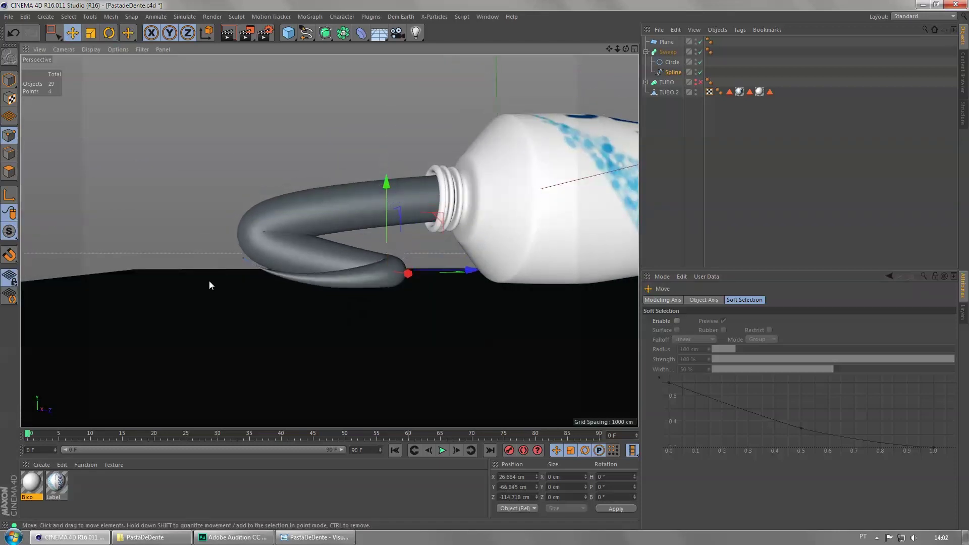
- Lower the spline's tip point to about Y -80 cm, level with the floor plane
{"action": "left_click", "coordinate": [244, 259]}
{"action": "mouse_move", "coordinate": [244, 216]}
{"action": "left_mouse_down"}
{"action": "mouse_move", "coordinate": [242, 233]}
{"action": "mouse_move", "coordinate": [238, 211]}
{"action": "mouse_move", "coordinate": [225, 212]}
{"action": "mouse_move", "coordinate": [244, 215]}
{"action": "mouse_move", "coordinate": [243, 225]}
{"action": "left_mouse_up"}
{"action": "key", "text": "r"}
{"action": "key", "text": "e"}
{"action": "left_click_drag", "start_coordinate": [377, 205], "coordinate": [247, 240], "text": "alt"}
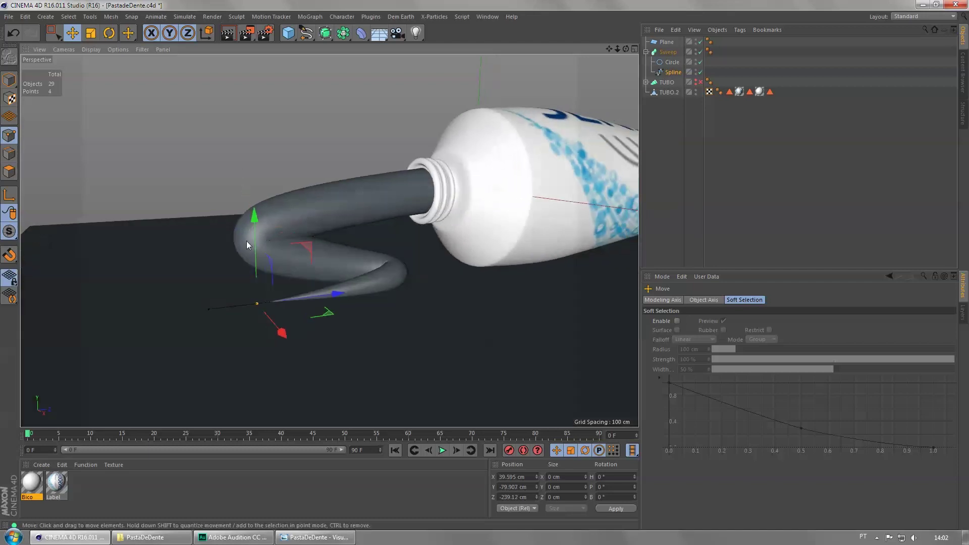
- Shorten the tangent handle of the spline's outer bend point to tighten the curve
{"action": "left_click", "coordinate": [54, 33]}
{"action": "left_click_drag", "start_coordinate": [345, 210], "coordinate": [375, 221]}
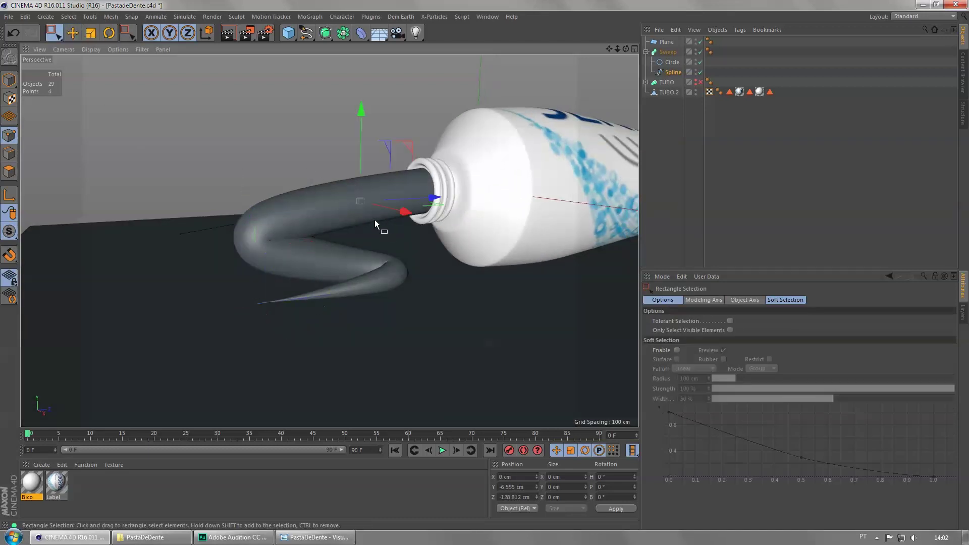
{"action": "left_click", "coordinate": [74, 34]}
{"action": "scroll", "coordinate": [177, 223], "scroll_direction": "up", "scroll_amount": 5}
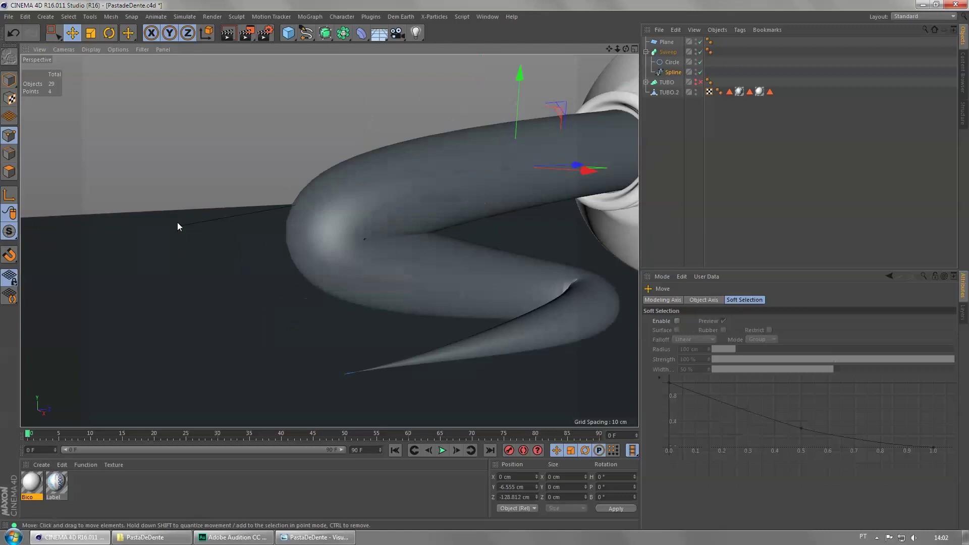
{"action": "left_click_drag", "start_coordinate": [183, 225], "coordinate": [377, 204]}
{"action": "left_click_drag", "start_coordinate": [485, 243], "coordinate": [484, 221], "text": "alt"}
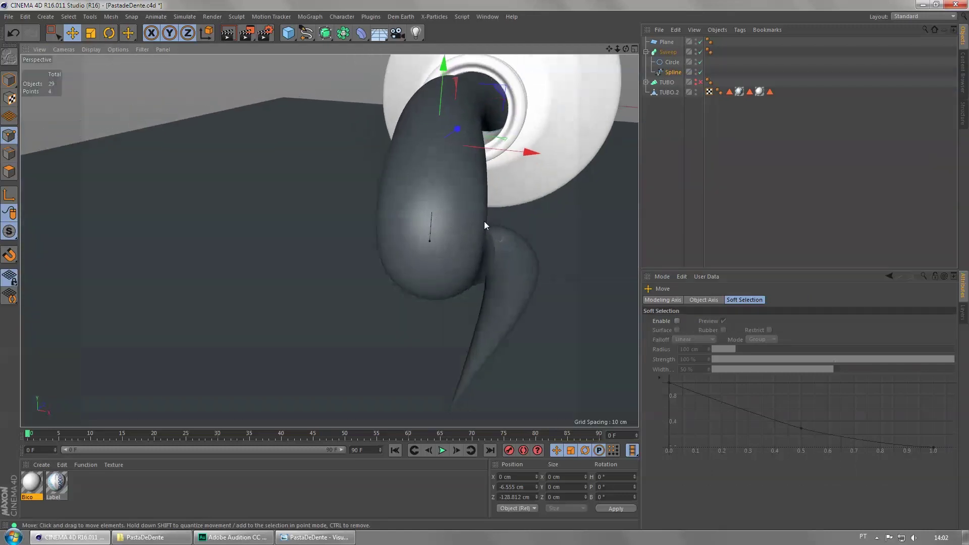
- Rotate the spline's outer bend point and reposition it at about X 5.6 cm, Y -5.4 cm
{"action": "key", "text": "r"}
{"action": "left_click_drag", "start_coordinate": [477, 142], "coordinate": [517, 152]}
{"action": "key", "text": "e"}
{"action": "left_click_drag", "start_coordinate": [516, 152], "coordinate": [394, 237], "text": "alt"}
{"action": "left_click_drag", "start_coordinate": [487, 110], "coordinate": [486, 108]}
{"action": "left_click_drag", "start_coordinate": [479, 161], "coordinate": [595, 126], "text": "alt"}
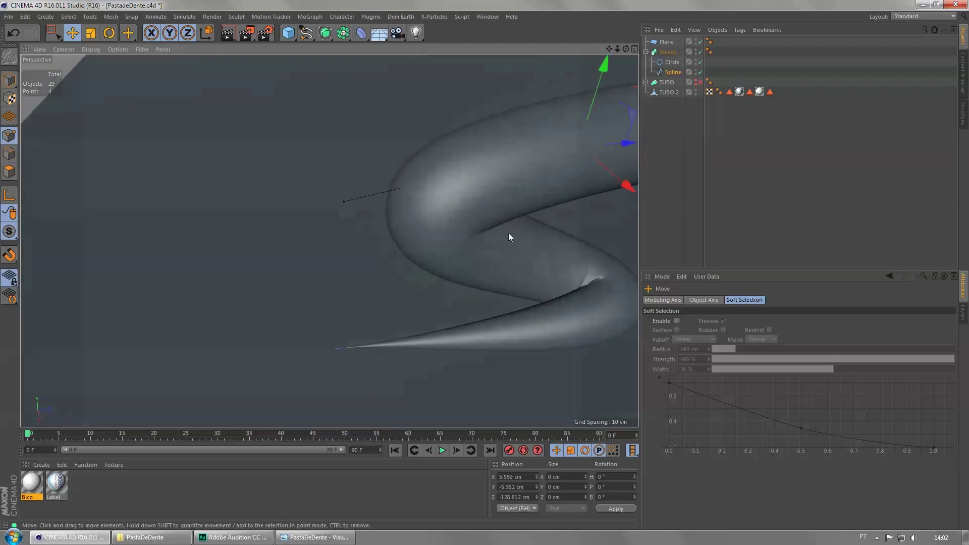
- Move the outer bend point towards the neck to about Z -83 cm, Y -1.3 cm, and raise its tangent handle
{"action": "middle_click_drag", "start_coordinate": [554, 246], "coordinate": [304, 223], "text": "alt"}
{"action": "scroll", "coordinate": [304, 228], "scroll_direction": "down", "scroll_amount": 5}
{"action": "left_click_drag", "start_coordinate": [457, 166], "coordinate": [511, 162]}
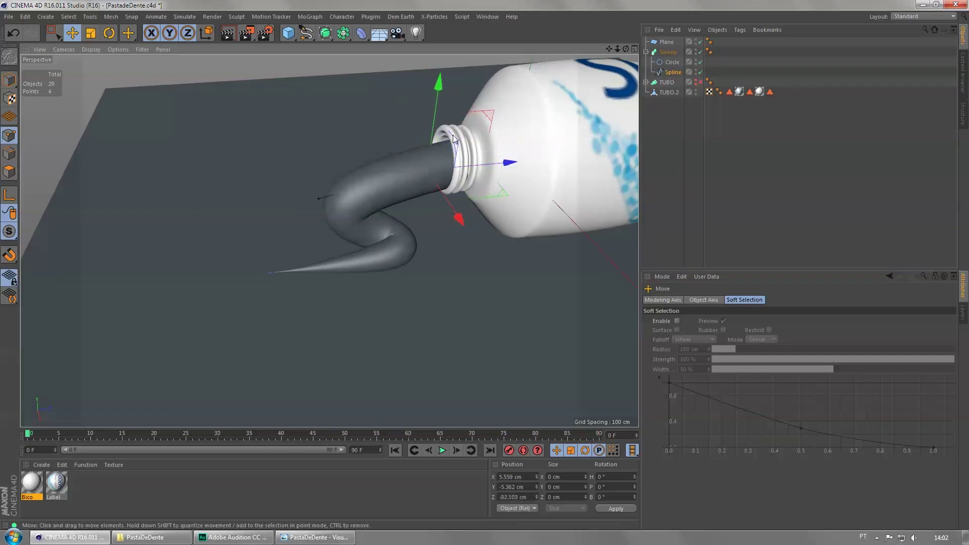
{"action": "left_click_drag", "start_coordinate": [433, 125], "coordinate": [433, 120]}
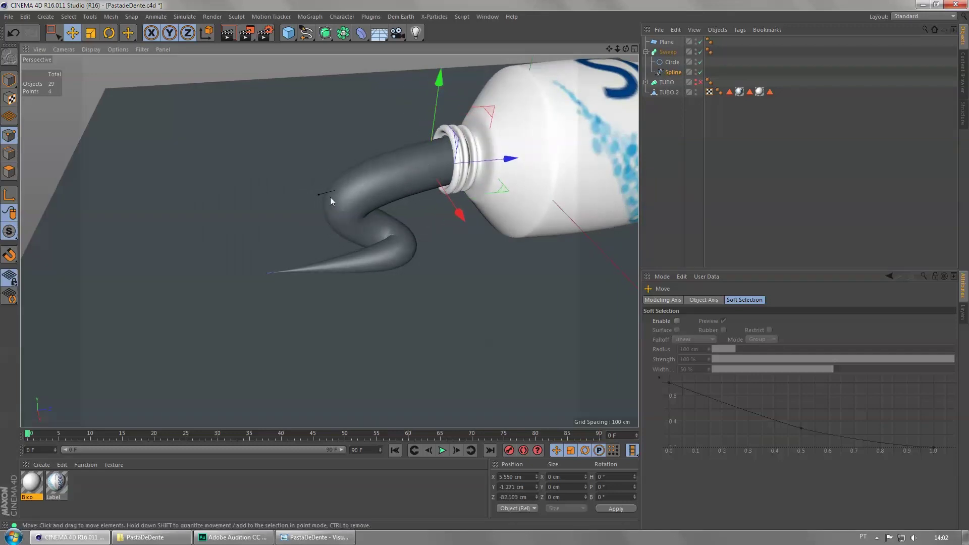
{"action": "left_click_drag", "start_coordinate": [318, 196], "coordinate": [318, 185]}
{"action": "left_click_drag", "start_coordinate": [459, 212], "coordinate": [403, 276]}
{"action": "left_click", "coordinate": [495, 172]}
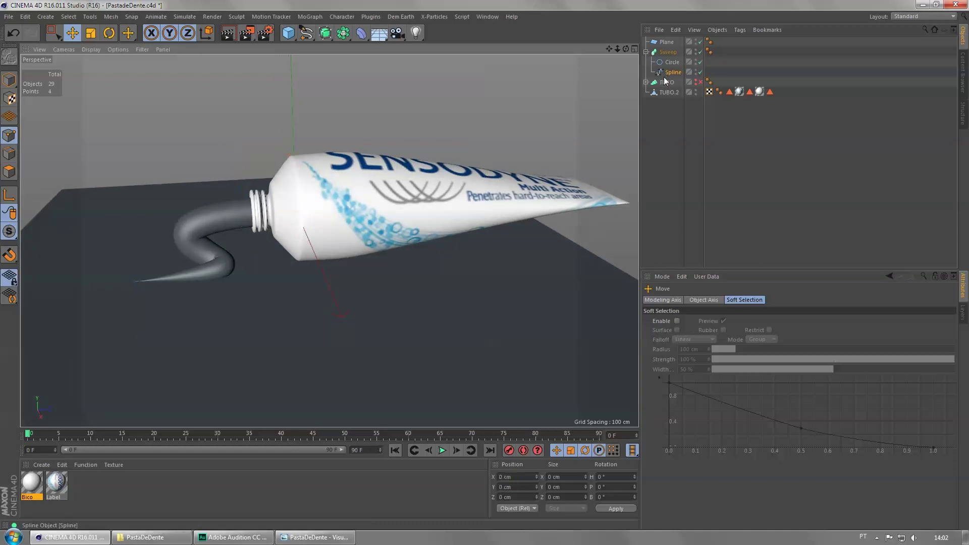
- Tilt TUBO.2 to a pitch of about -9.5° in the right view and raise it to about Y 14 cm
{"action": "left_click", "coordinate": [647, 52]}
{"action": "left_click", "coordinate": [665, 72]}
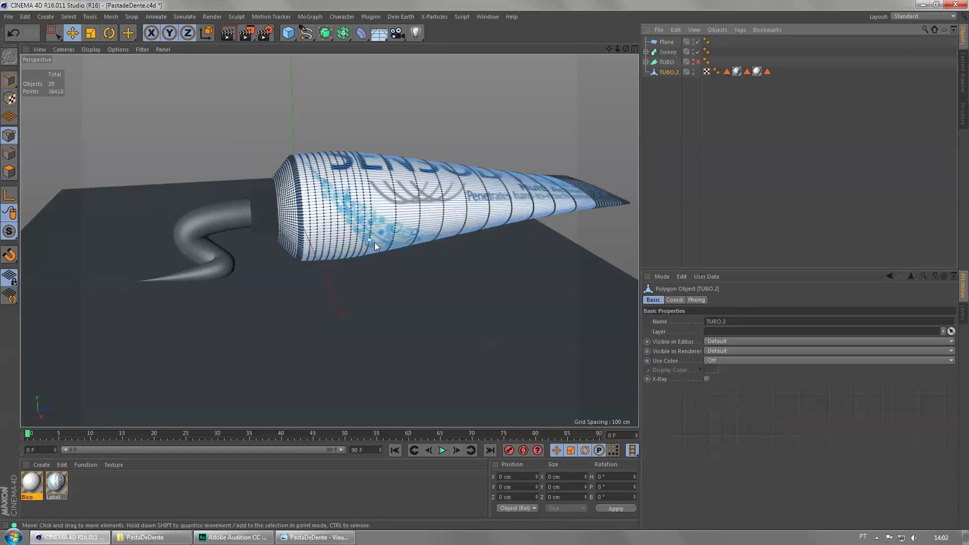
{"action": "left_click", "coordinate": [9, 80]}
{"action": "left_click", "coordinate": [72, 33]}
{"action": "middle_click", "coordinate": [233, 210]}
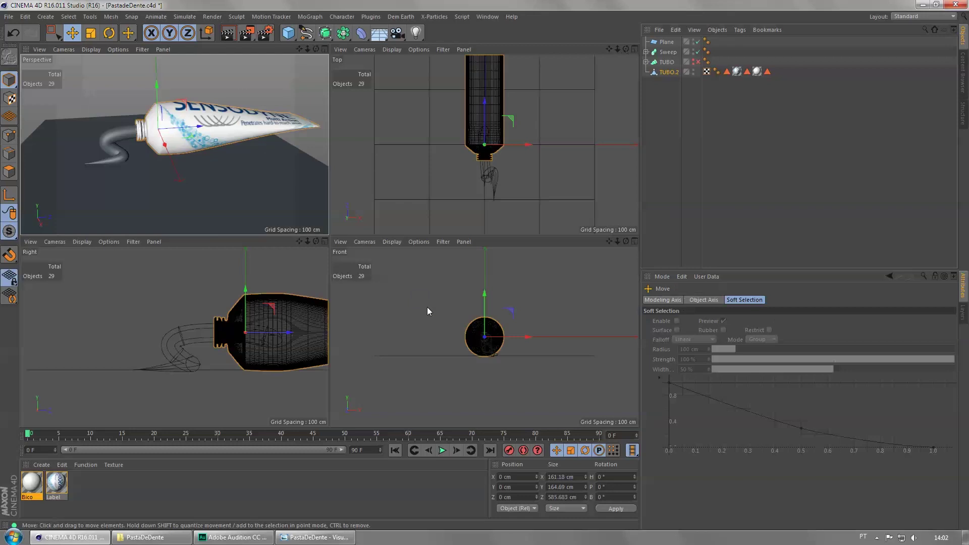
{"action": "middle_click", "coordinate": [204, 357]}
{"action": "middle_click_drag", "start_coordinate": [478, 270], "coordinate": [341, 281], "text": "alt"}
{"action": "key", "text": "r"}
{"action": "mouse_move", "coordinate": [431, 256]}
{"action": "middle_mouse_down", "text": "alt"}
{"action": "mouse_move", "coordinate": [374, 246]}
{"action": "mouse_move", "coordinate": [417, 247]}
{"action": "middle_mouse_up", "text": "alt"}
{"action": "mouse_move", "coordinate": [242, 214]}
{"action": "left_mouse_down"}
{"action": "mouse_move", "coordinate": [250, 219]}
{"action": "mouse_move", "coordinate": [202, 202]}
{"action": "mouse_move", "coordinate": [248, 213]}
{"action": "left_mouse_up"}
{"action": "key", "text": "e"}
- Refine TUBO.2's pitch to about -9.6° and raise it to about Y 15.7 cm so it lies on the floor
{"action": "key", "text": "r"}
{"action": "scroll", "coordinate": [580, 318], "scroll_direction": "up", "scroll_amount": 3}
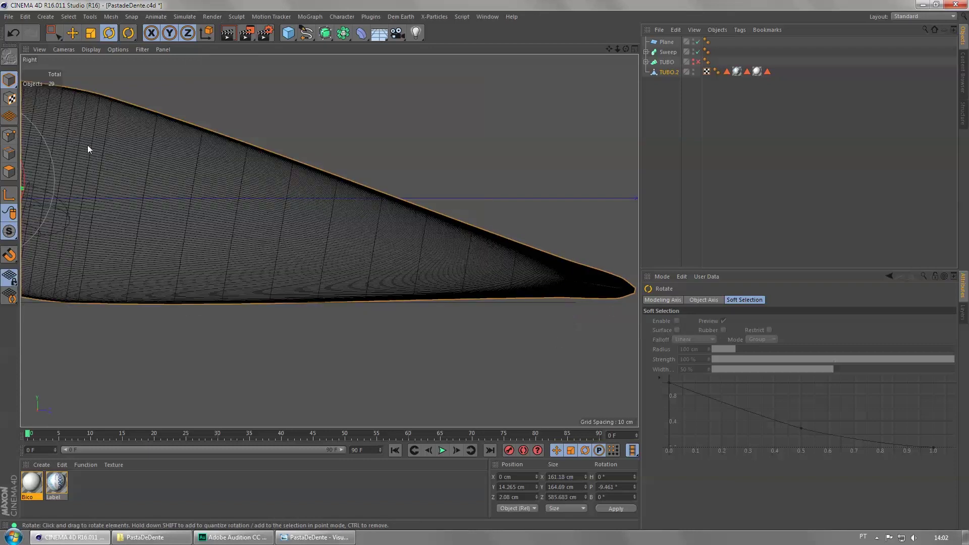
{"action": "left_click_drag", "start_coordinate": [23, 171], "coordinate": [28, 171]}
{"action": "scroll", "coordinate": [405, 239], "scroll_direction": "down", "scroll_amount": 5}
{"action": "scroll", "coordinate": [443, 223], "scroll_direction": "up", "scroll_amount": 1}
{"action": "key", "text": "e"}
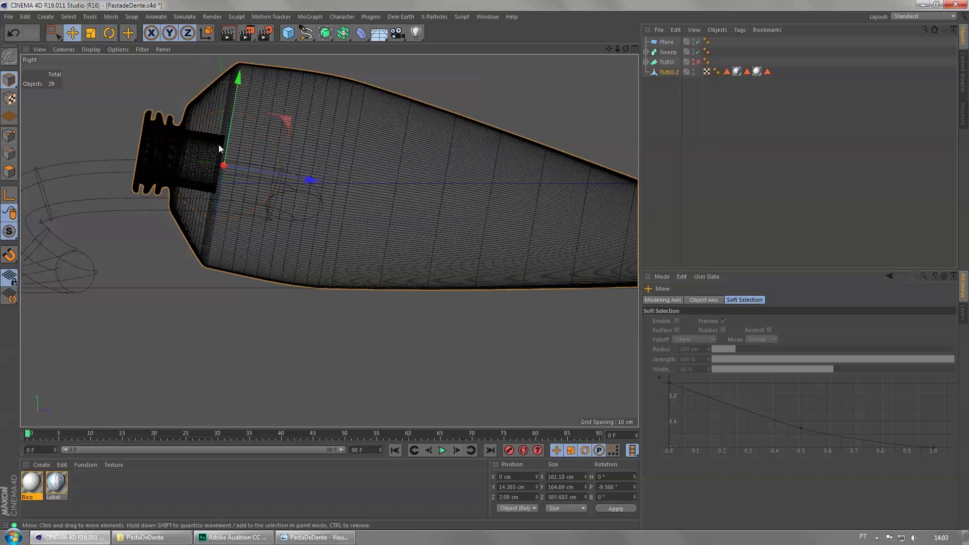
{"action": "left_click_drag", "start_coordinate": [230, 143], "coordinate": [232, 137]}
{"action": "middle_click", "coordinate": [231, 137]}
{"action": "middle_click", "coordinate": [141, 209]}
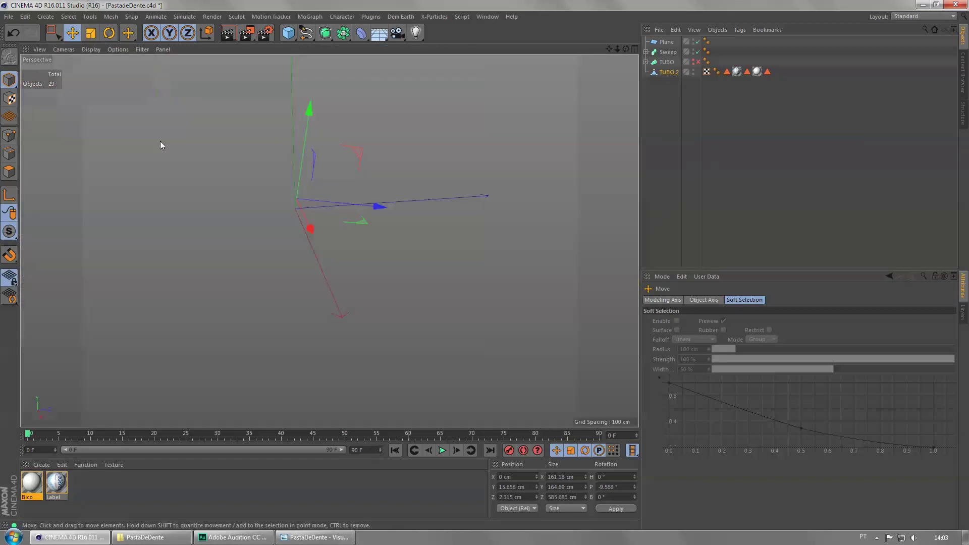
- Expand the Sweep and select its Spline for editing
{"action": "left_click", "coordinate": [251, 196]}
{"action": "scroll", "coordinate": [240, 198], "scroll_direction": "down", "scroll_amount": 3}
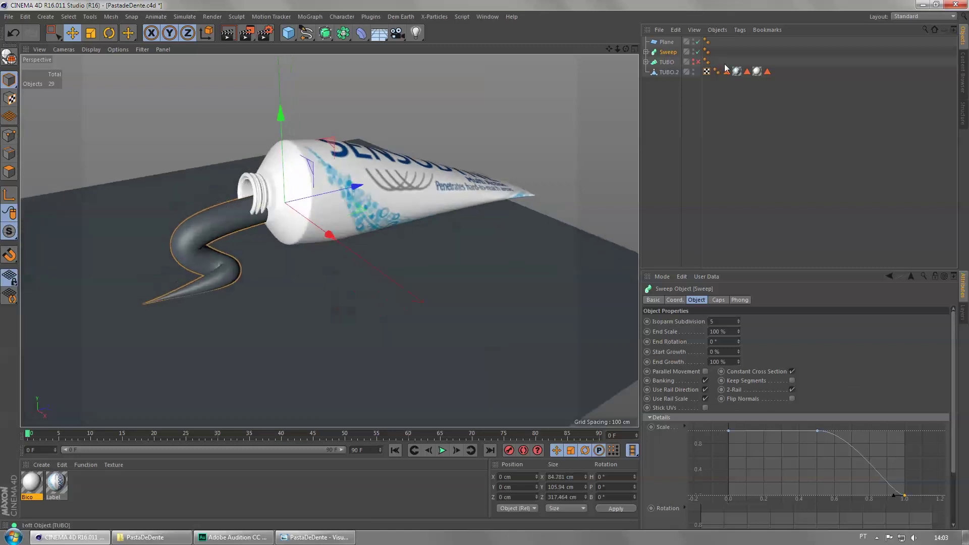
{"action": "left_click", "coordinate": [646, 52]}
{"action": "left_click", "coordinate": [673, 72]}
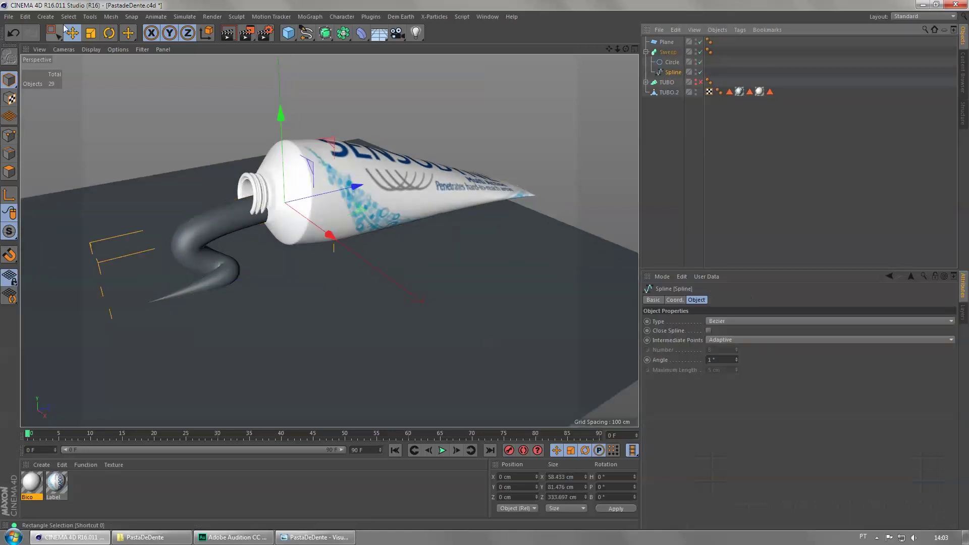
{"action": "key", "text": "0"}
{"action": "left_click_drag", "start_coordinate": [250, 206], "coordinate": [429, 303]}
{"action": "left_click_drag", "start_coordinate": [286, 187], "coordinate": [283, 169], "text": "alt"}
{"action": "key", "text": "ctrl+z"}
- Raise the spline's start point inside the tube and its outer bend point to follow the tilted neck
{"action": "left_click", "coordinate": [674, 72]}
{"action": "left_click", "coordinate": [11, 139]}
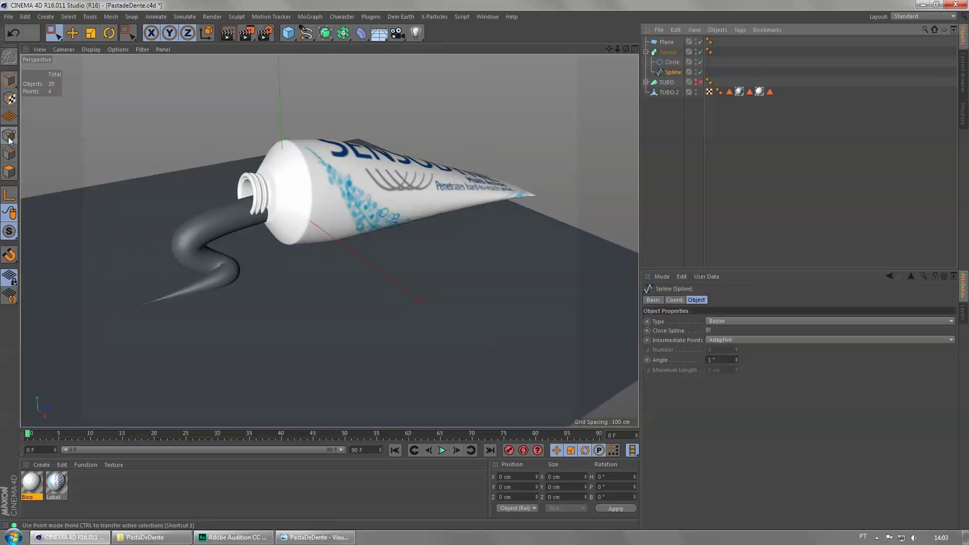
{"action": "left_click_drag", "start_coordinate": [238, 152], "coordinate": [298, 211]}
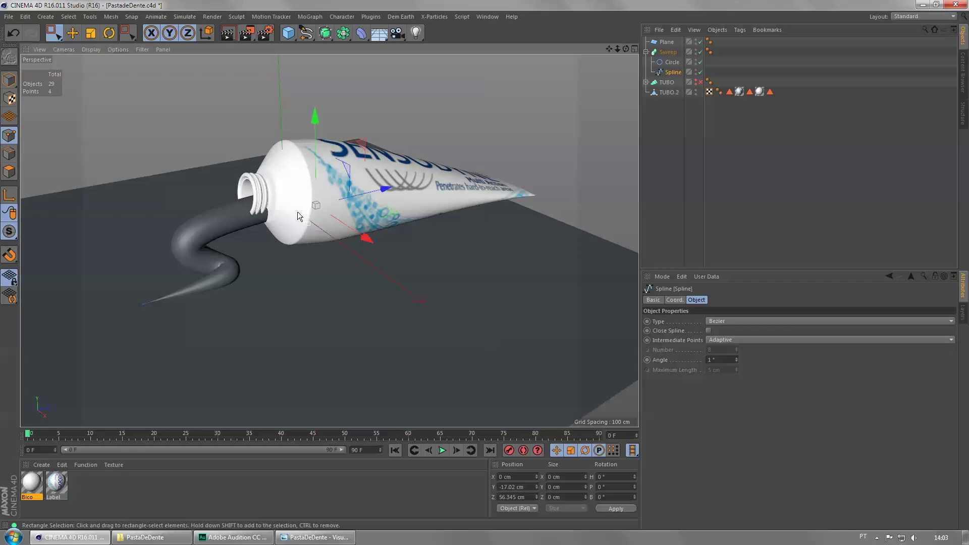
{"action": "scroll", "coordinate": [308, 187], "scroll_direction": "up", "scroll_amount": 3}
{"action": "left_click_drag", "start_coordinate": [322, 161], "coordinate": [323, 116]}
{"action": "left_click_drag", "start_coordinate": [208, 153], "coordinate": [273, 241]}
{"action": "left_click_drag", "start_coordinate": [208, 164], "coordinate": [208, 142]}
- Lower the spline's start point inside the tube to about Y -23.6 cm
{"action": "left_click_drag", "start_coordinate": [287, 144], "coordinate": [439, 247]}
{"action": "left_click_drag", "start_coordinate": [321, 129], "coordinate": [322, 172]}
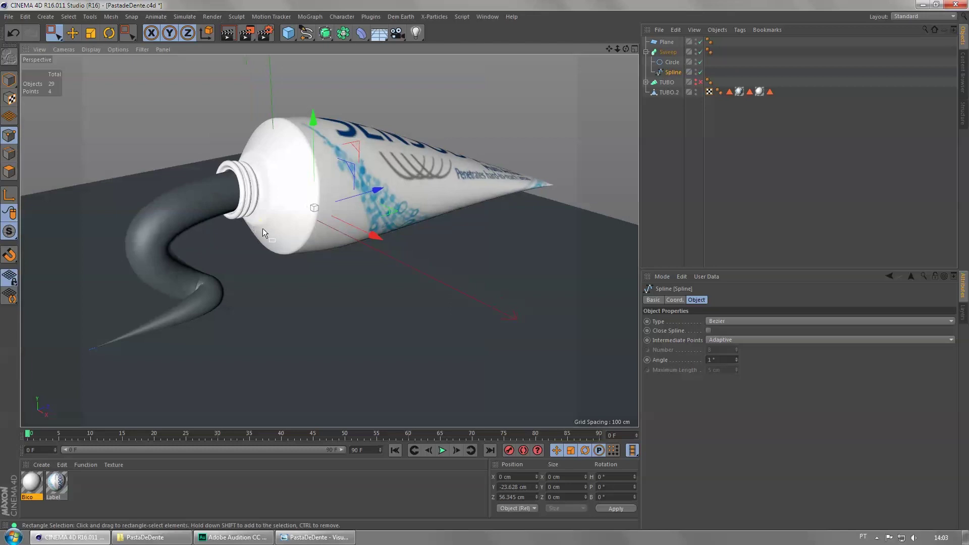
{"action": "left_click_drag", "start_coordinate": [262, 229], "coordinate": [320, 206], "text": "alt"}
- Enlarge the floor Plane to about 3214 cm square so it fills the view
{"action": "left_click", "coordinate": [7, 85]}
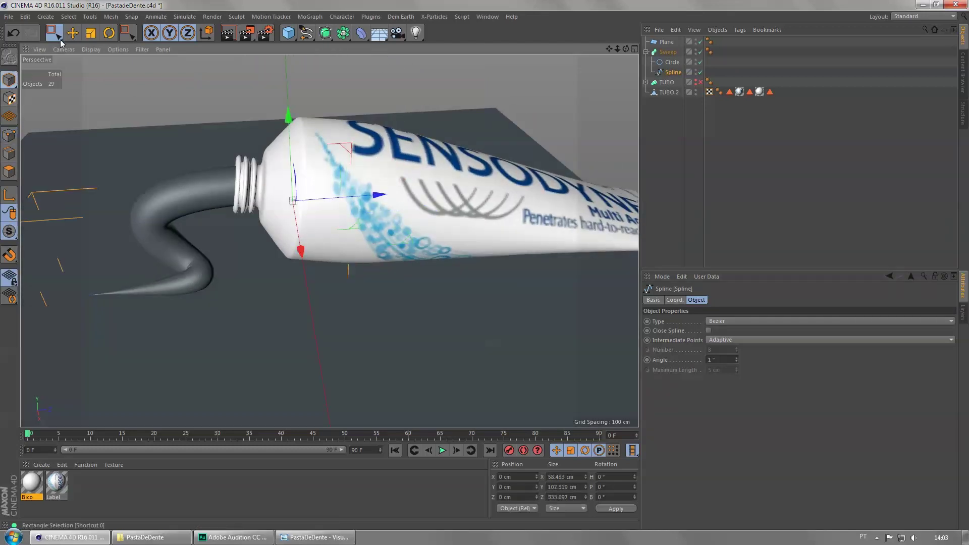
{"action": "left_click", "coordinate": [73, 33]}
{"action": "scroll", "coordinate": [373, 133], "scroll_direction": "down", "scroll_amount": 4}
{"action": "left_click_drag", "start_coordinate": [435, 132], "coordinate": [388, 222], "text": "alt"}
{"action": "left_click", "coordinate": [375, 310]}
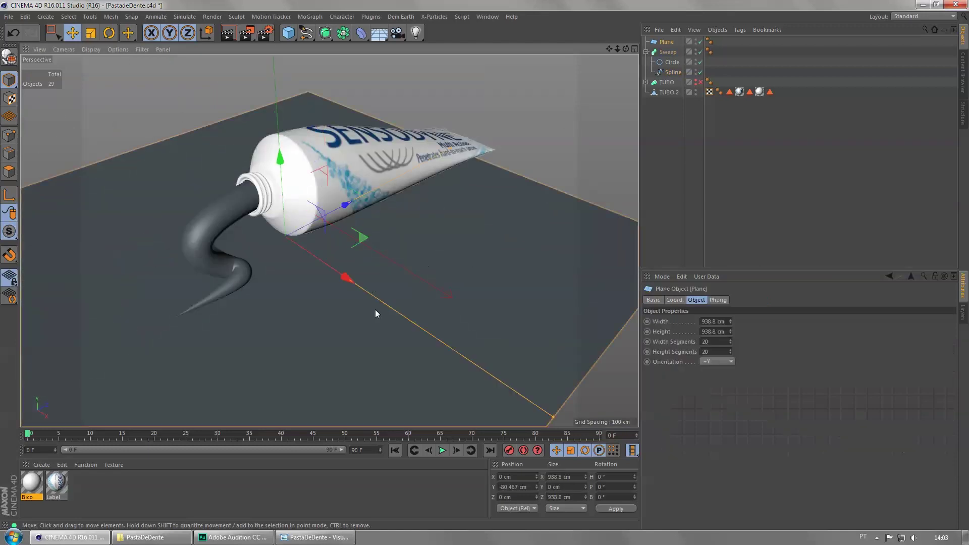
{"action": "key", "text": "t"}
{"action": "left_click_drag", "start_coordinate": [271, 411], "coordinate": [693, 156]}
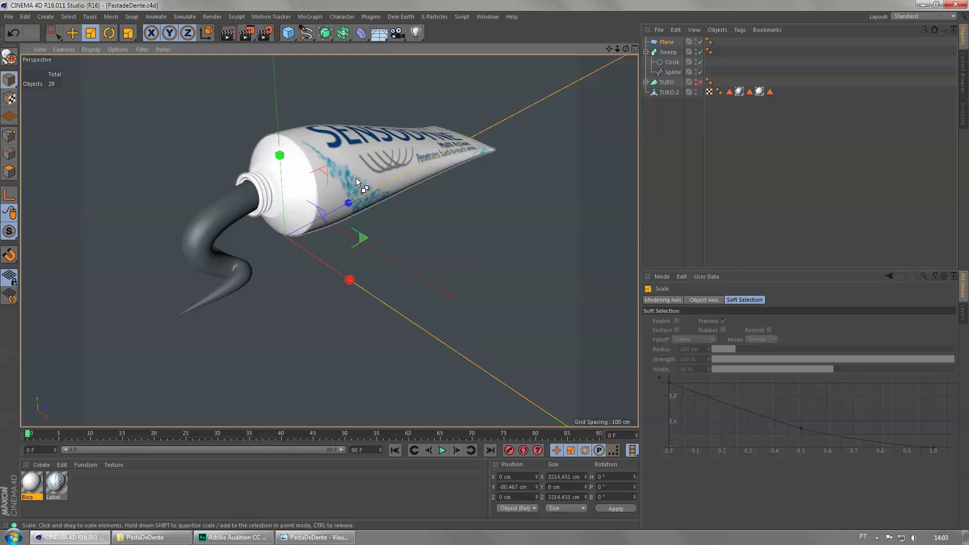
- Add a Camera with a 50 mm focal length and frame the tube and paste strand closer through it
{"action": "left_click_drag", "start_coordinate": [397, 34], "coordinate": [456, 54]}
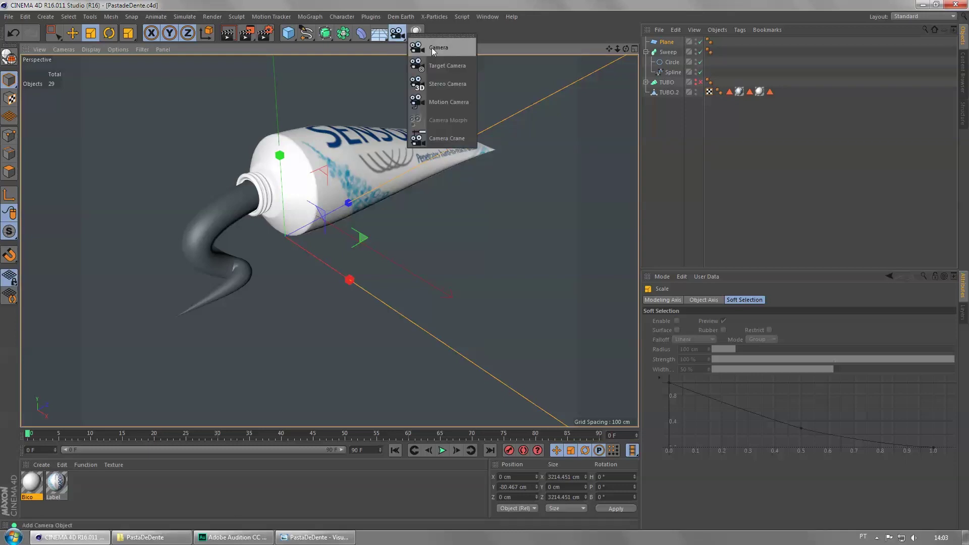
{"action": "left_click", "coordinate": [433, 47]}
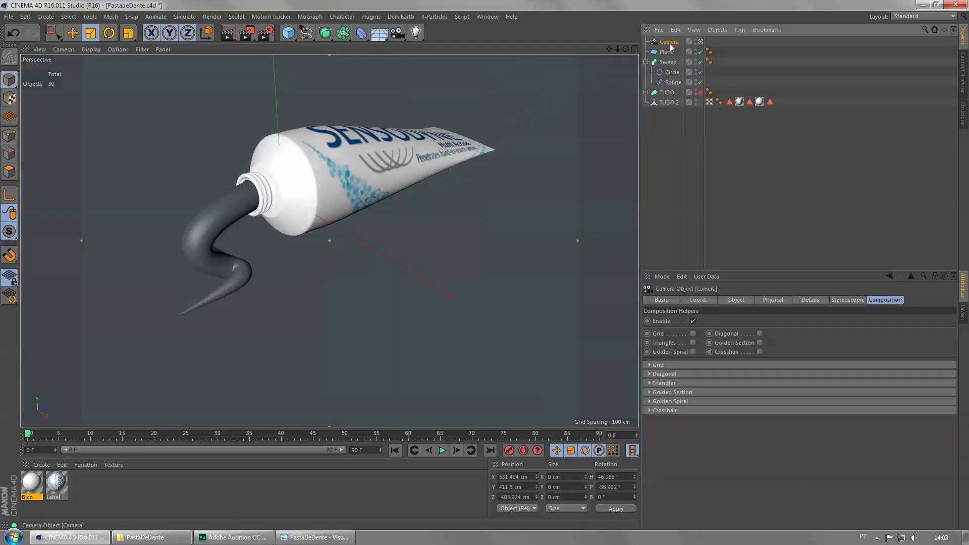
{"action": "left_click", "coordinate": [719, 302]}
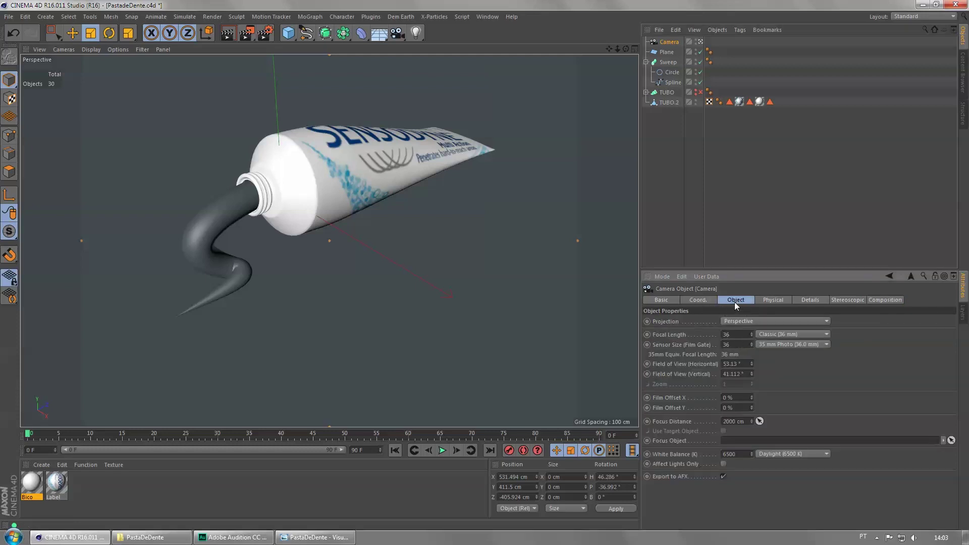
{"action": "double_click", "coordinate": [737, 336]}
{"action": "type", "text": "50"}
{"action": "key", "text": "Return"}
{"action": "left_click_drag", "start_coordinate": [381, 181], "coordinate": [439, 216], "text": "alt"}
{"action": "right_click_drag", "start_coordinate": [416, 201], "coordinate": [402, 192], "text": "alt"}
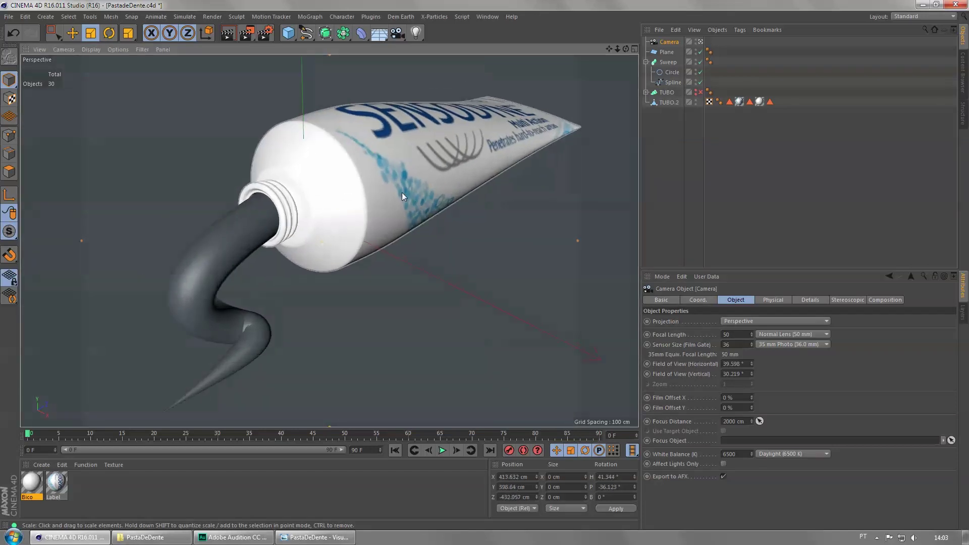
- Reframe the tube and paste from about X 419, Y 457, Z -374 cm and add a Protection tag to the Camera
{"action": "middle_click_drag", "start_coordinate": [412, 188], "coordinate": [381, 177], "text": "alt"}
{"action": "left_click_drag", "start_coordinate": [382, 177], "coordinate": [407, 171], "text": "alt"}
{"action": "middle_click_drag", "start_coordinate": [408, 170], "coordinate": [434, 173], "text": "alt"}
{"action": "right_click", "coordinate": [666, 47]}
{"action": "mouse_move", "coordinate": [689, 48]}
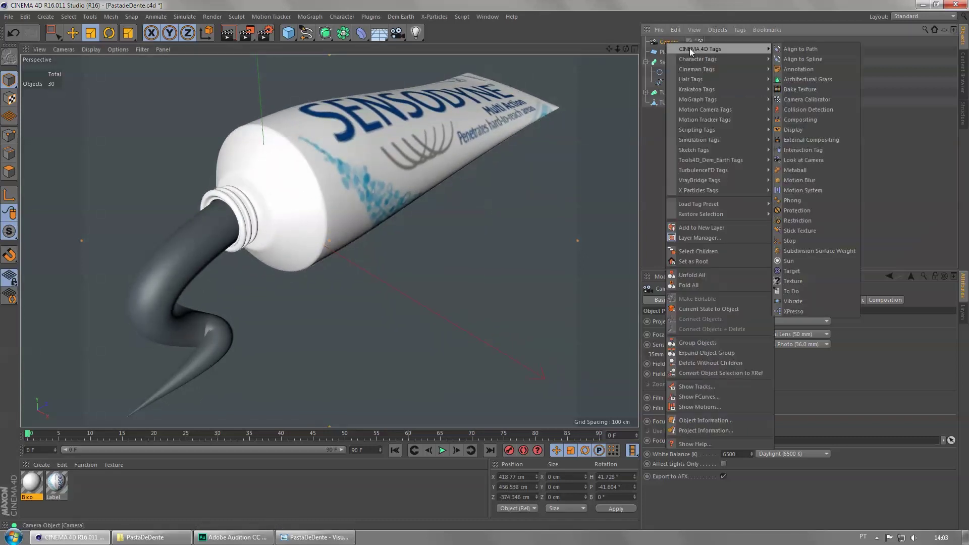
{"action": "left_click", "coordinate": [791, 211]}
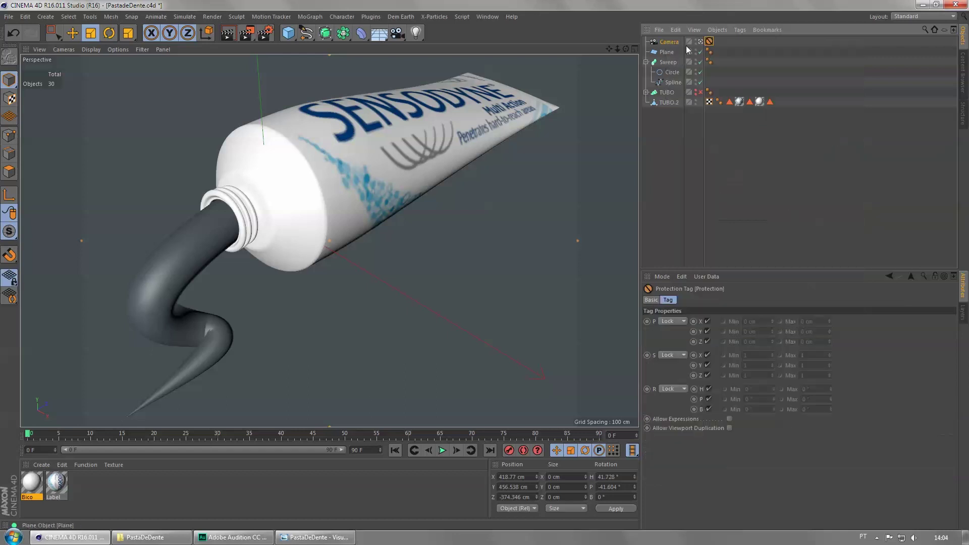
- Check the camera lock by orbiting outside the camera view, return to that view and save the project
{"action": "left_click", "coordinate": [701, 42]}
{"action": "scroll", "coordinate": [426, 205], "scroll_direction": "down", "scroll_amount": 4}
{"action": "left_click_drag", "start_coordinate": [426, 204], "coordinate": [353, 190], "text": "alt"}
{"action": "left_click", "coordinate": [702, 43]}
{"action": "left_click", "coordinate": [702, 44]}
{"action": "key", "text": "ctrl+s"}
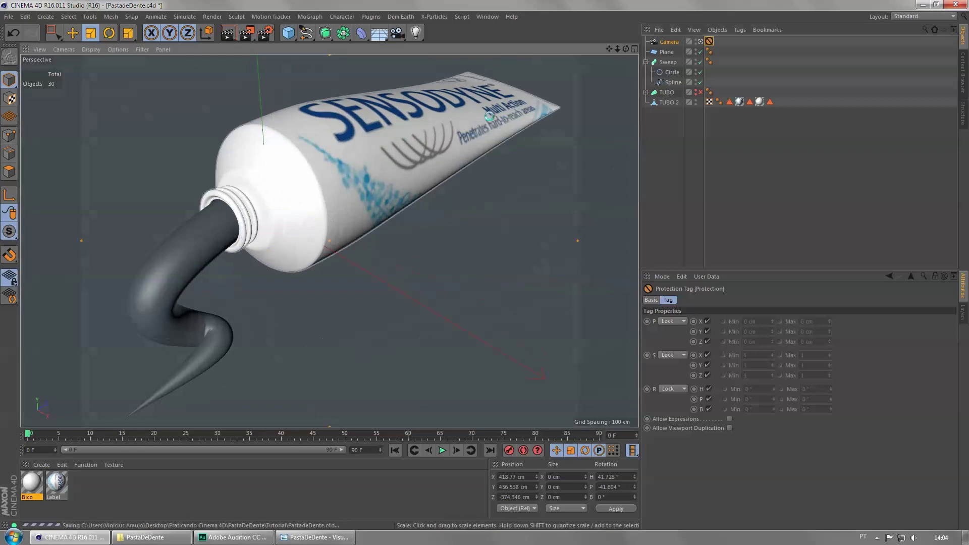
- Render the camera view to the Picture Viewer at 800x600, enlarge the viewer to inspect it and close it
{"action": "left_click", "coordinate": [241, 35]}
{"action": "left_click_drag", "start_coordinate": [403, 103], "coordinate": [543, 44]}
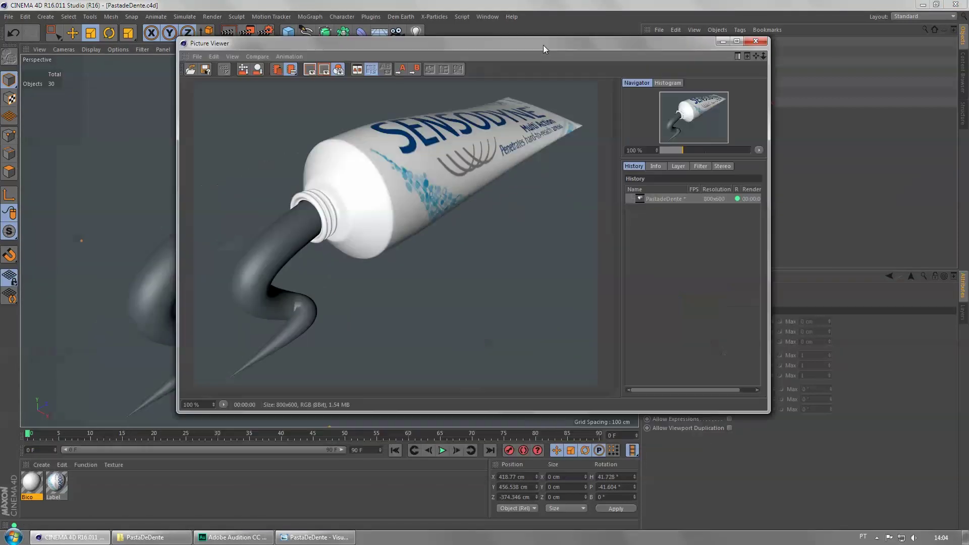
{"action": "left_click_drag", "start_coordinate": [769, 411], "coordinate": [850, 446]}
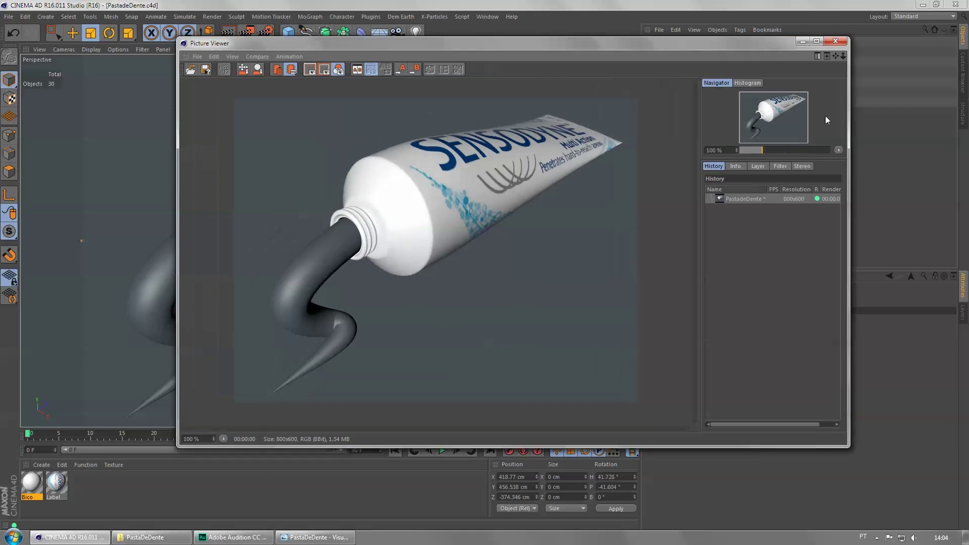
{"action": "left_click", "coordinate": [836, 43]}
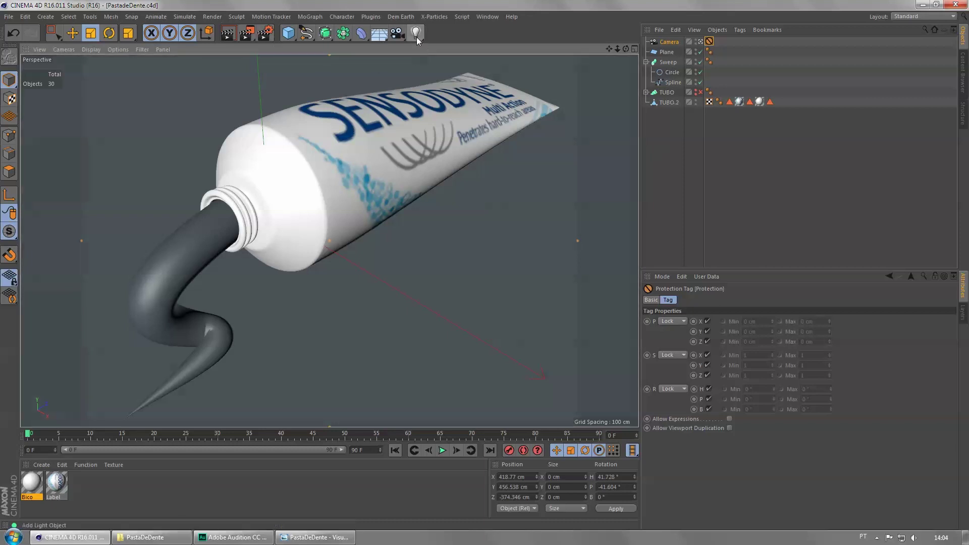
- Add a second Plane to the scene and raise it to about Y 42 cm
{"action": "left_click", "coordinate": [291, 36]}
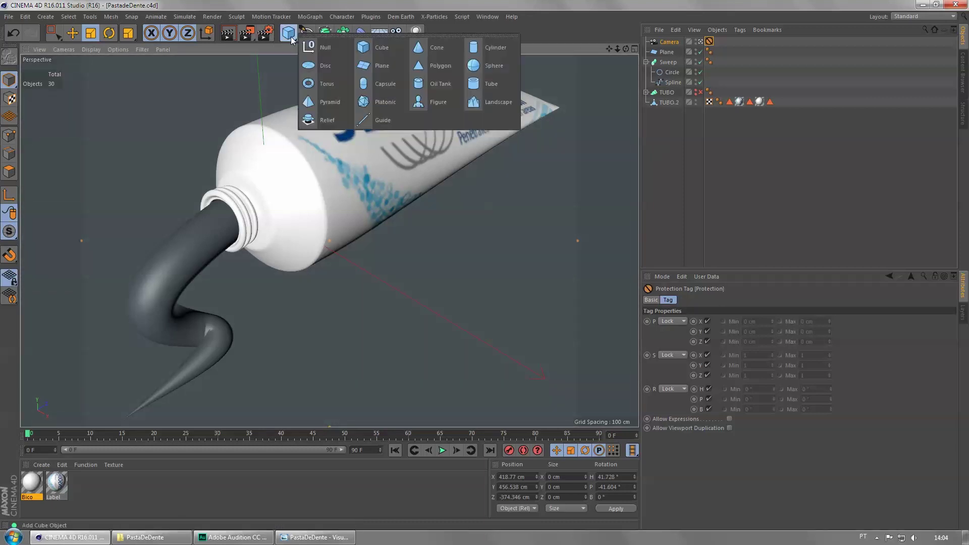
{"action": "left_click", "coordinate": [380, 67]}
{"action": "key", "text": "r"}
{"action": "key", "text": "e"}
{"action": "left_click_drag", "start_coordinate": [270, 179], "coordinate": [270, 146]}
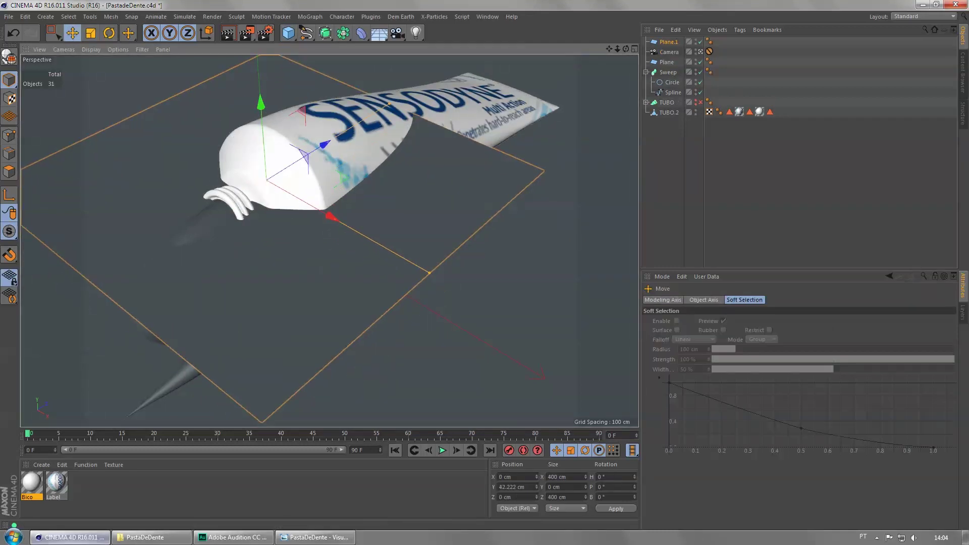
- Create a white material with only Luminance enabled, without Color and Reflectance, and apply it to the new plane
{"action": "double_click", "coordinate": [117, 508]}
{"action": "double_click", "coordinate": [32, 483]}
{"action": "left_click_drag", "start_coordinate": [313, 68], "coordinate": [625, 126]}
{"action": "left_click", "coordinate": [481, 233]}
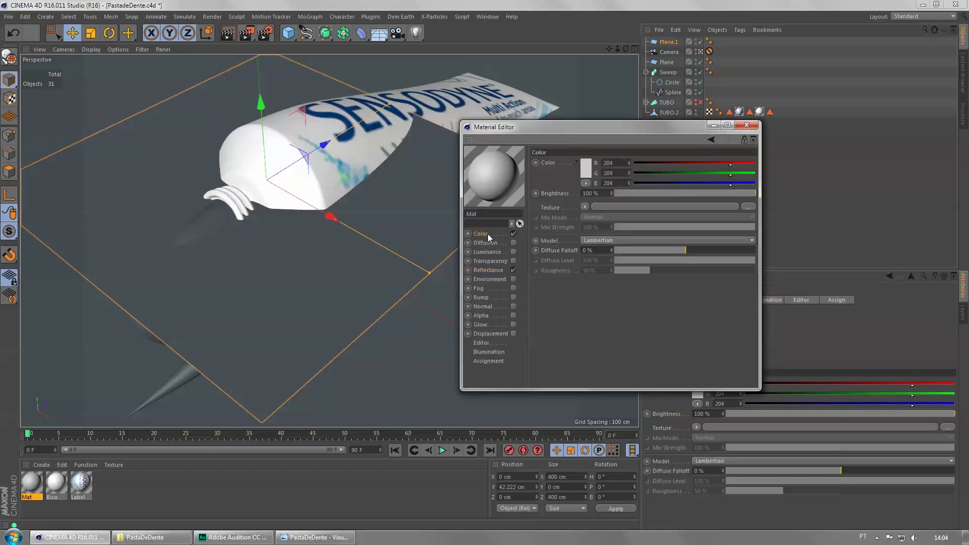
{"action": "left_click", "coordinate": [513, 234]}
{"action": "left_click", "coordinate": [495, 271]}
{"action": "left_click", "coordinate": [513, 270]}
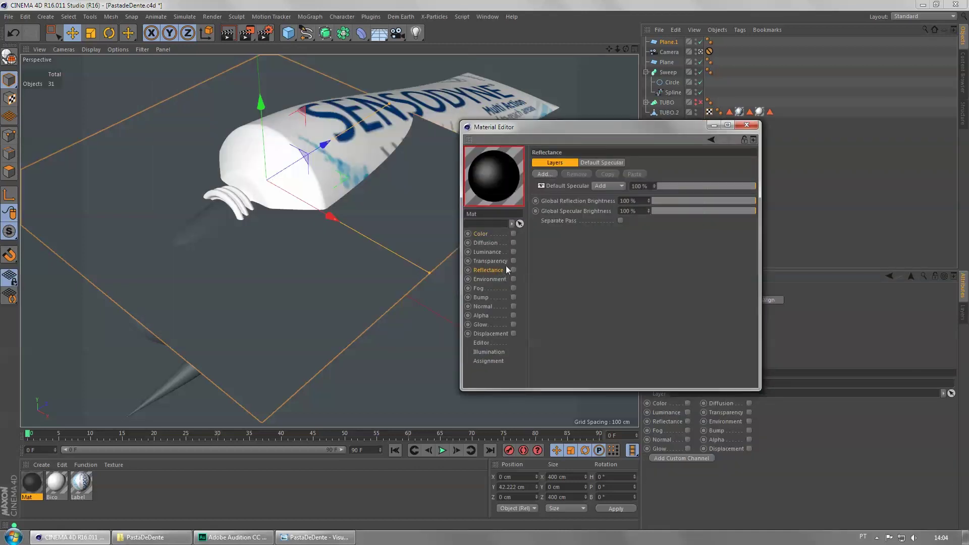
{"action": "left_click", "coordinate": [497, 253]}
{"action": "left_click", "coordinate": [513, 252]}
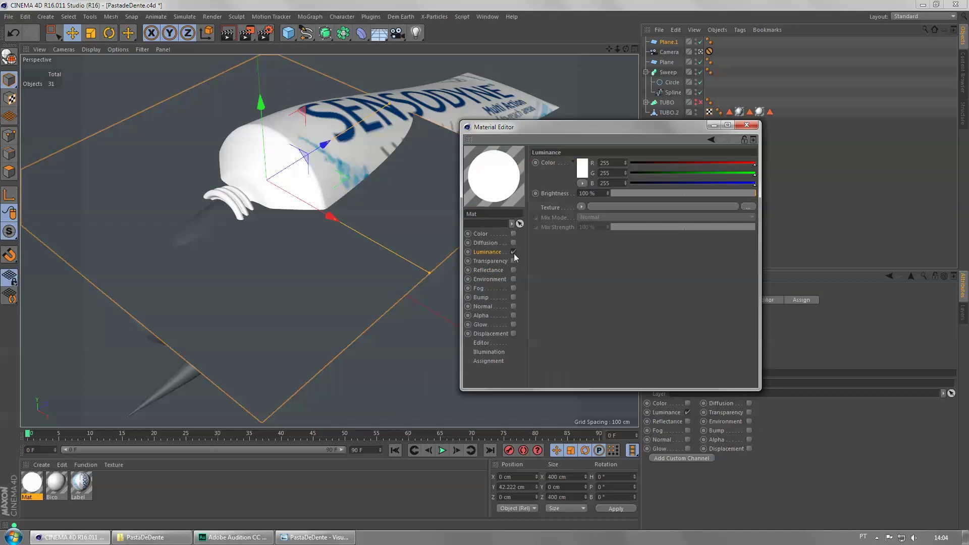
{"action": "left_click", "coordinate": [748, 125]}
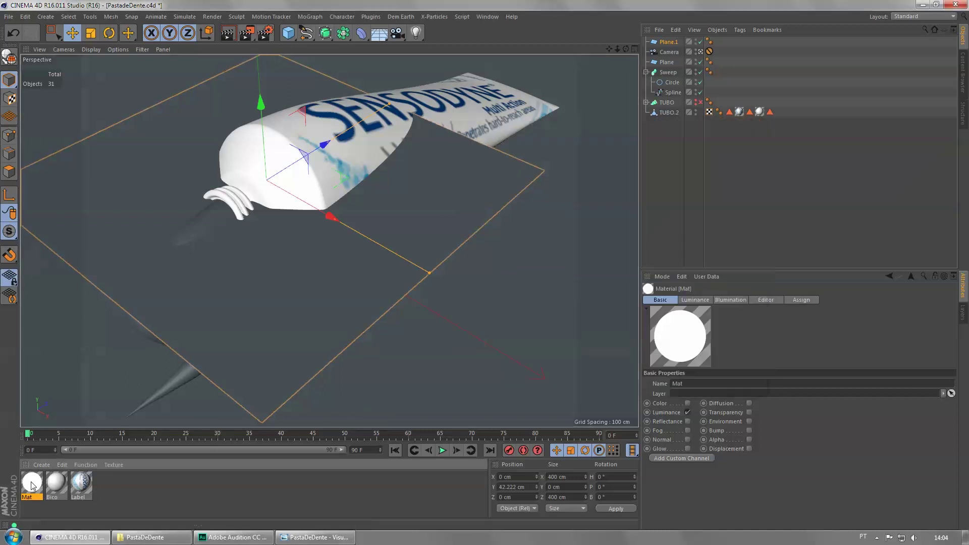
{"action": "left_click_drag", "start_coordinate": [32, 483], "coordinate": [328, 311]}
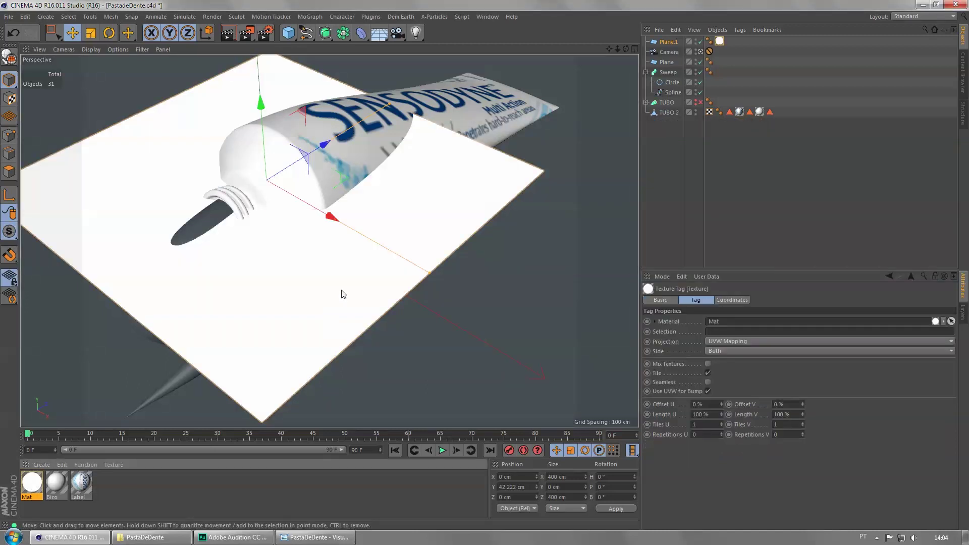
- Outside the camera view, pitch the luminous plane to 50°, scale it to 720 cm square and move it to about Y 189, Z -340 cm
{"action": "left_click", "coordinate": [701, 52]}
{"action": "key", "text": "r"}
{"action": "left_click_drag", "start_coordinate": [293, 161], "coordinate": [296, 102]}
{"action": "key", "text": "e"}
{"action": "scroll", "coordinate": [348, 250], "scroll_direction": "down", "scroll_amount": 3}
{"action": "left_click_drag", "start_coordinate": [348, 251], "coordinate": [352, 243], "text": "alt"}
{"action": "left_click_drag", "start_coordinate": [400, 196], "coordinate": [285, 204]}
{"action": "left_click_drag", "start_coordinate": [261, 215], "coordinate": [432, 201], "text": "alt"}
{"action": "key", "text": "t"}
{"action": "key", "text": "e"}
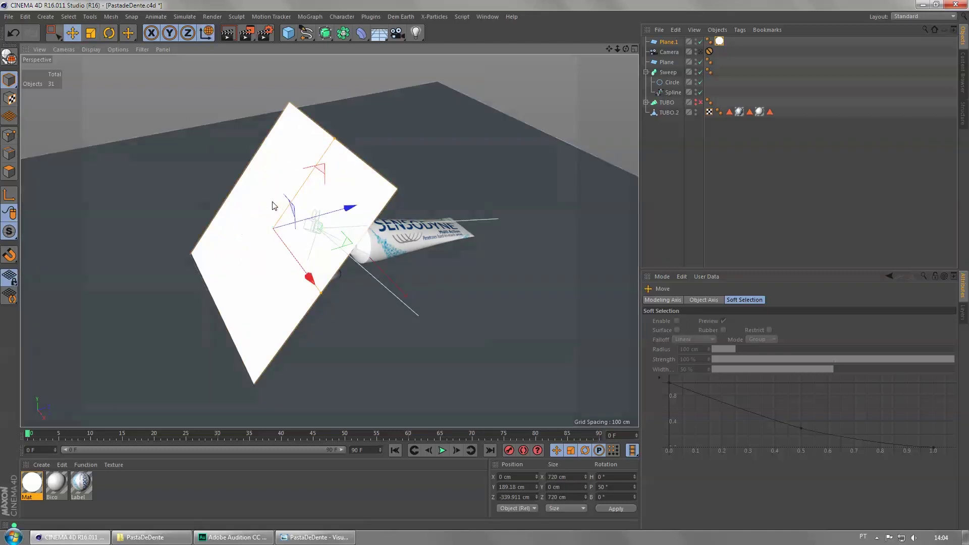
- Move the luminous plane to about X -65, Y 399, Z -465 cm, turn its heading to -19.11°, enlarge it to about 820 cm and return to the camera view
{"action": "left_click_drag", "start_coordinate": [274, 205], "coordinate": [270, 174]}
{"action": "mouse_move", "coordinate": [300, 234]}
{"action": "left_mouse_down"}
{"action": "mouse_move", "coordinate": [261, 211]}
{"action": "mouse_move", "coordinate": [290, 220]}
{"action": "left_mouse_up"}
{"action": "key", "text": "r"}
{"action": "key", "text": "e"}
{"action": "left_click_drag", "start_coordinate": [257, 155], "coordinate": [218, 140]}
{"action": "key", "text": "t"}
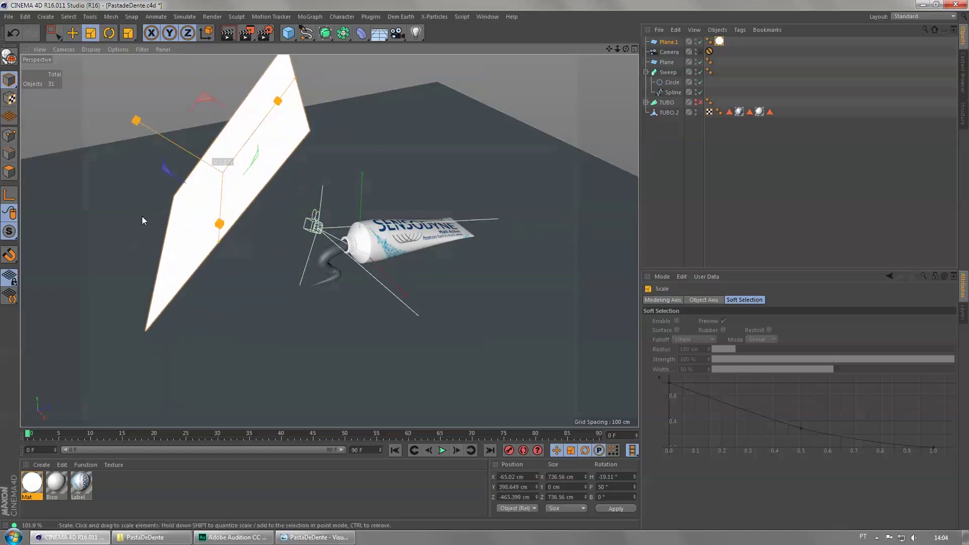
{"action": "left_click_drag", "start_coordinate": [145, 216], "coordinate": [168, 202]}
{"action": "left_click", "coordinate": [701, 51]}
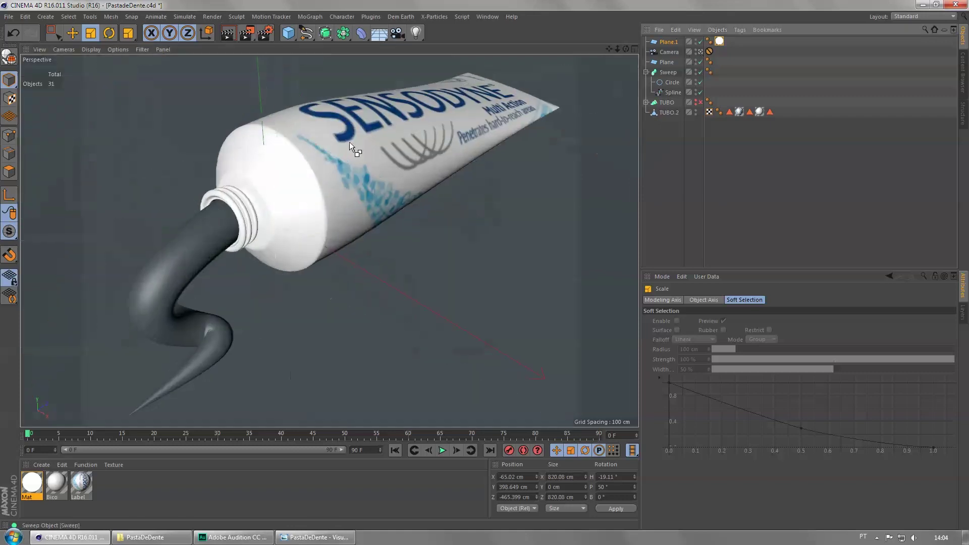
- Add Global Illumination with the Interior - Preview preset to the render settings and test-render the shot in the Picture Viewer
{"action": "left_click", "coordinate": [265, 36]}
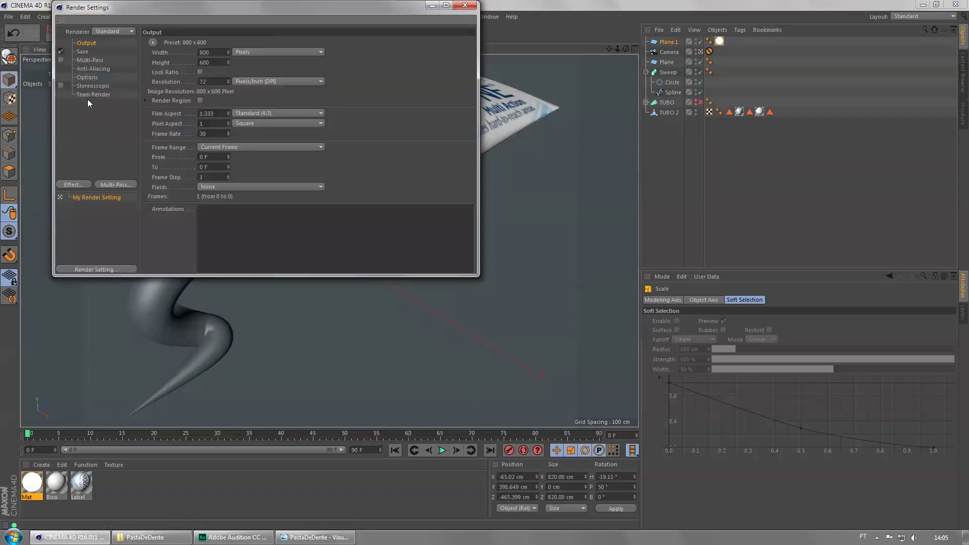
{"action": "left_click_drag", "start_coordinate": [126, 20], "coordinate": [322, 87]}
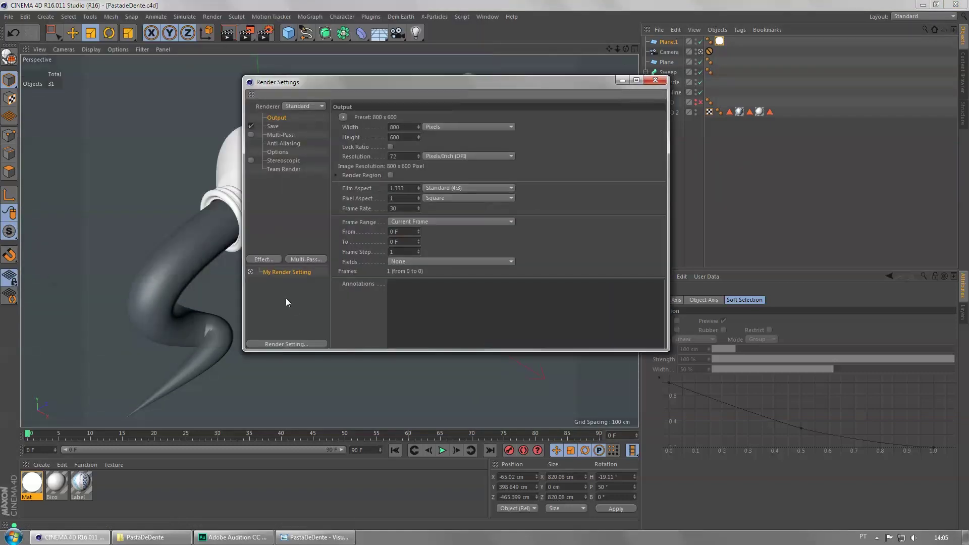
{"action": "left_click", "coordinate": [268, 259]}
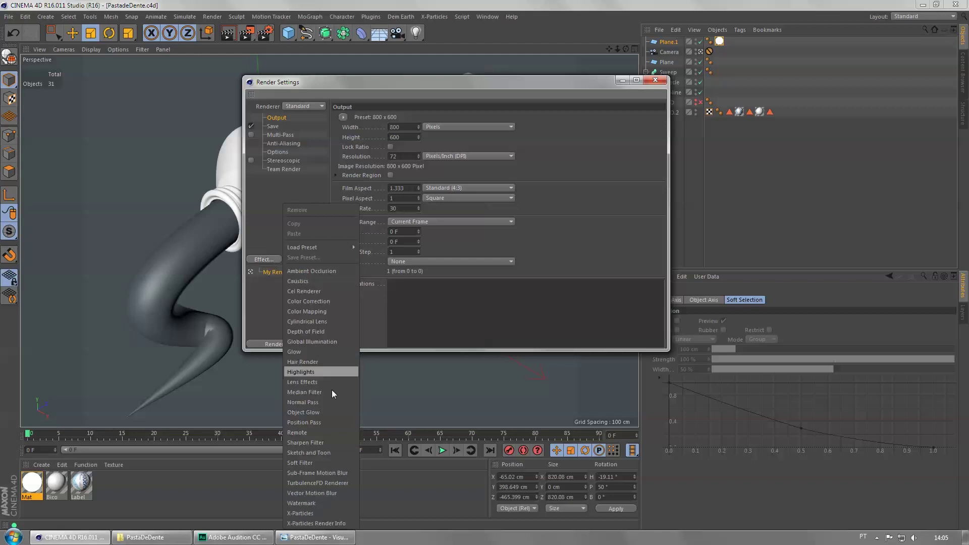
{"action": "left_click", "coordinate": [319, 343]}
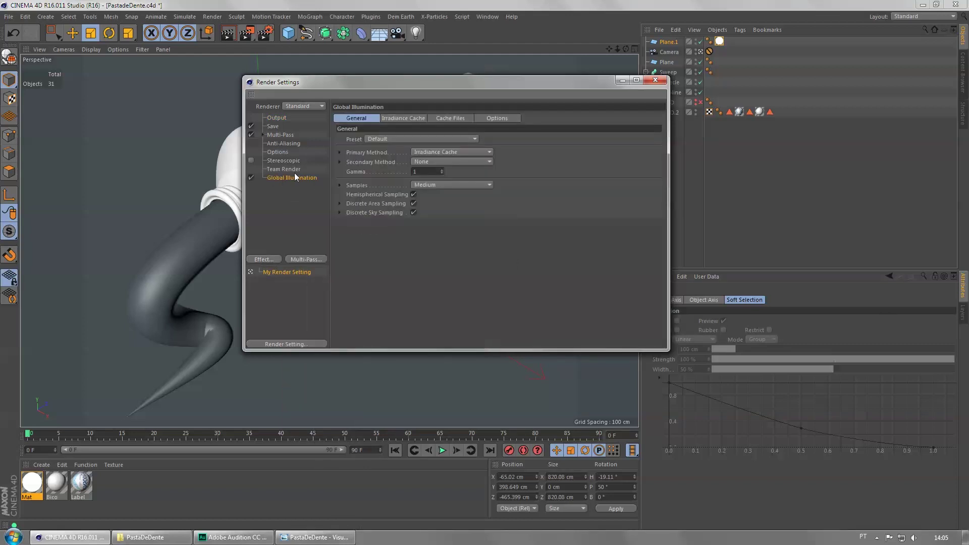
{"action": "left_click_drag", "start_coordinate": [475, 81], "coordinate": [516, 81]}
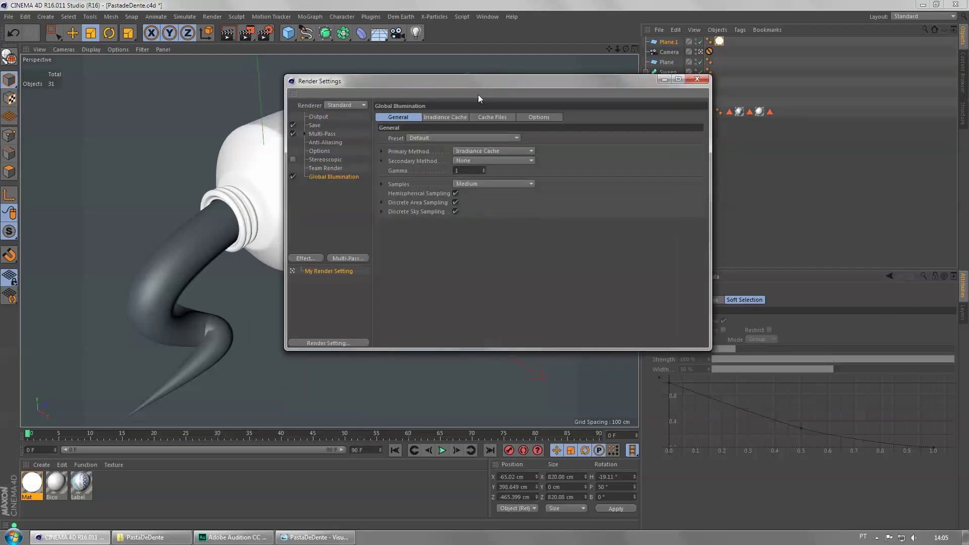
{"action": "left_click", "coordinate": [419, 138]}
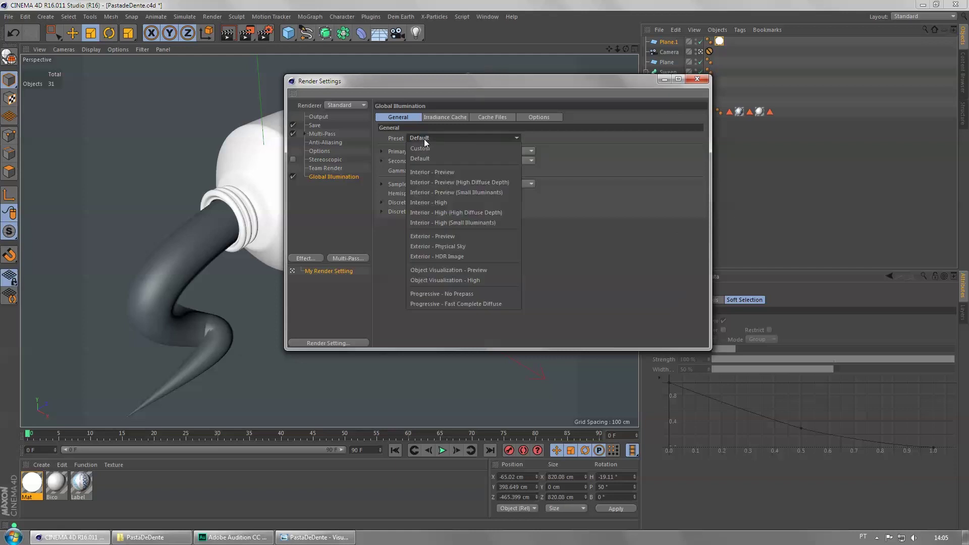
{"action": "left_click", "coordinate": [443, 172]}
{"action": "left_click", "coordinate": [698, 79]}
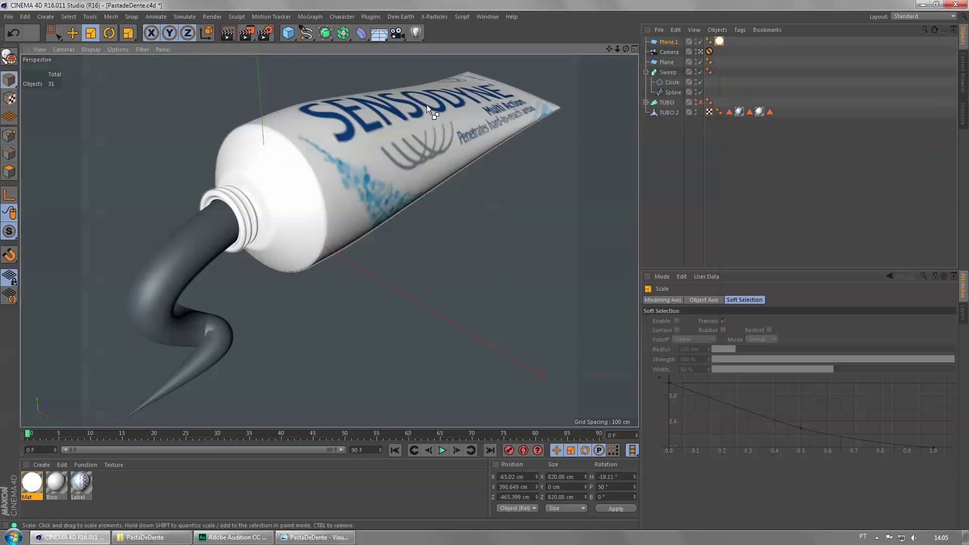
{"action": "left_click", "coordinate": [247, 35]}
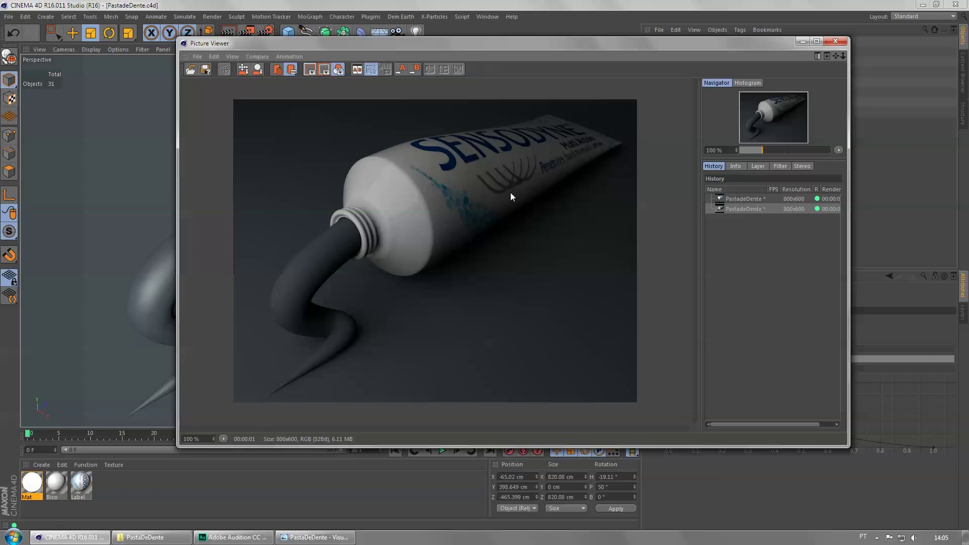
{"action": "left_click", "coordinate": [836, 41]}
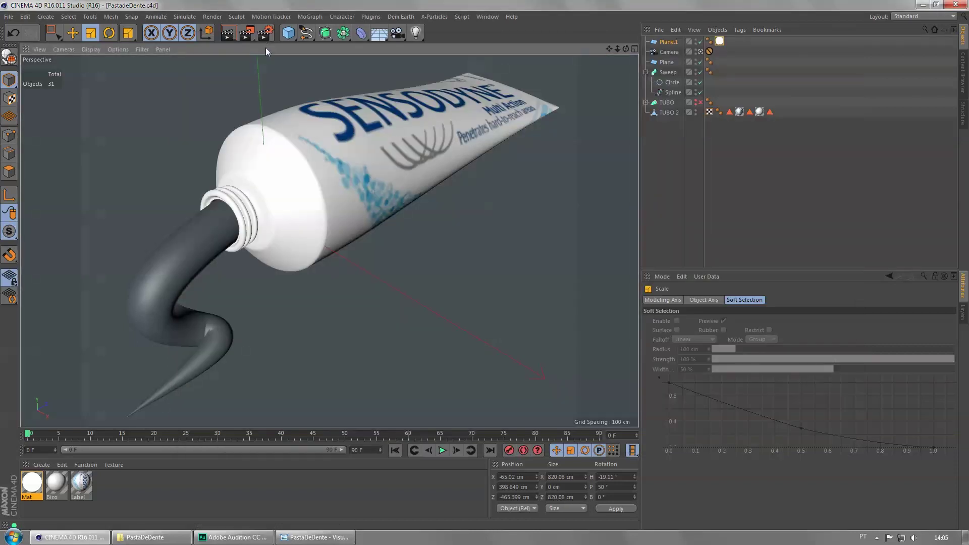
{"action": "left_click", "coordinate": [41, 465]}
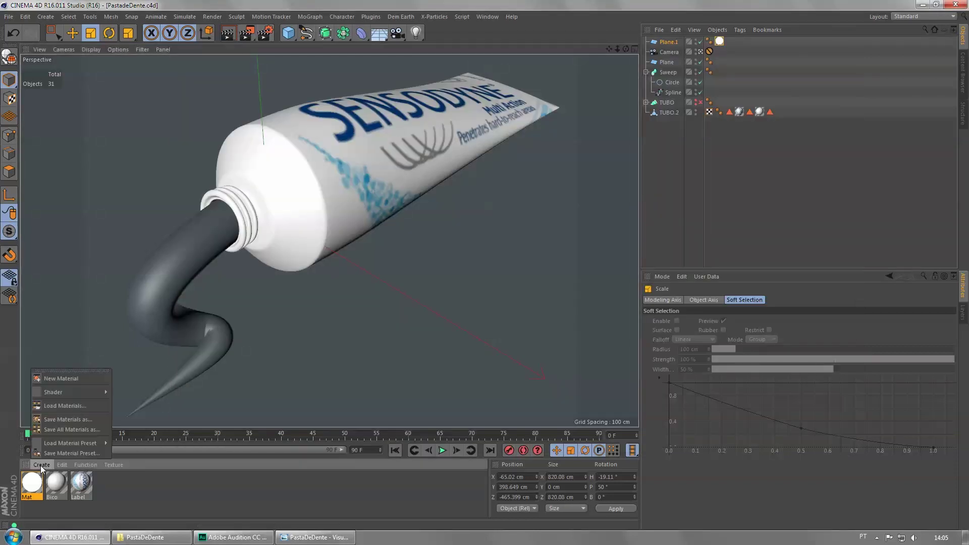
{"action": "left_click", "coordinate": [71, 407]}
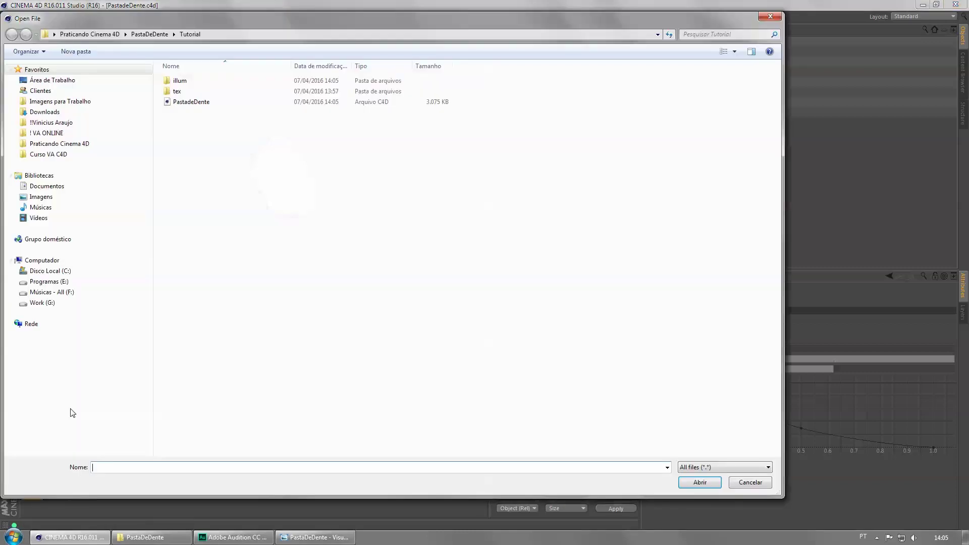
{"action": "left_click", "coordinate": [179, 103]}
{"action": "double_click", "coordinate": [179, 102]}
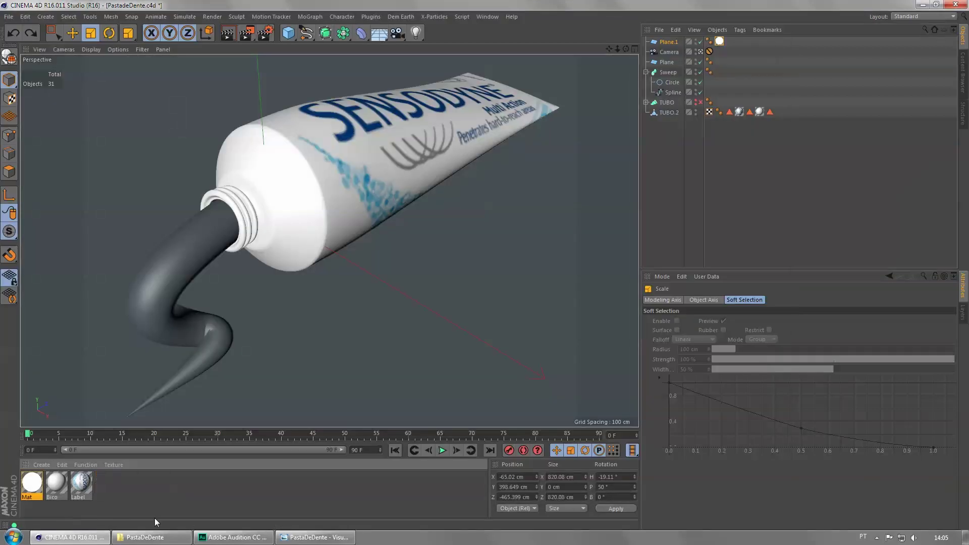
- Load the Creme Dental material from the CremeDental_VA file in the PastaDeDente folder and look over its Luminance channel
{"action": "left_click", "coordinate": [43, 465]}
{"action": "left_click", "coordinate": [63, 407]}
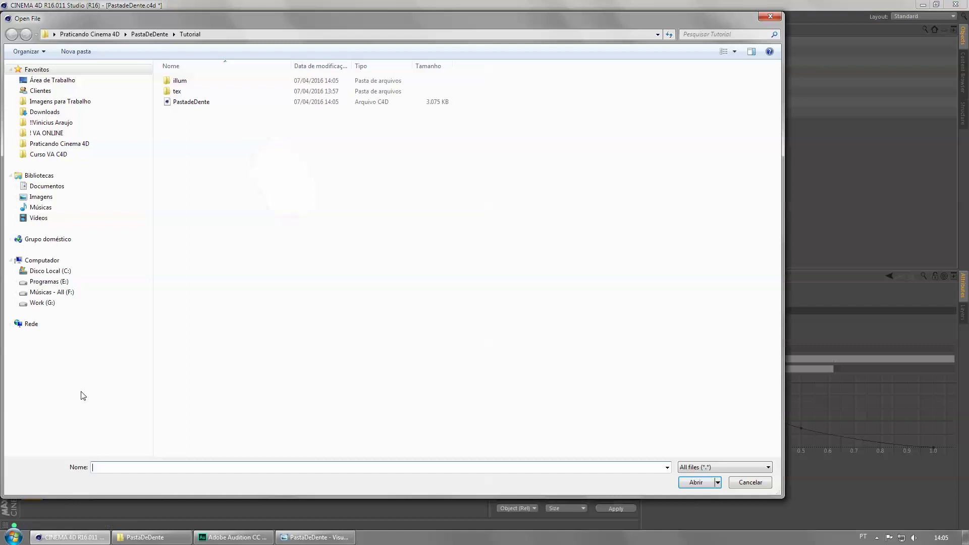
{"action": "key", "text": "BackSpace"}
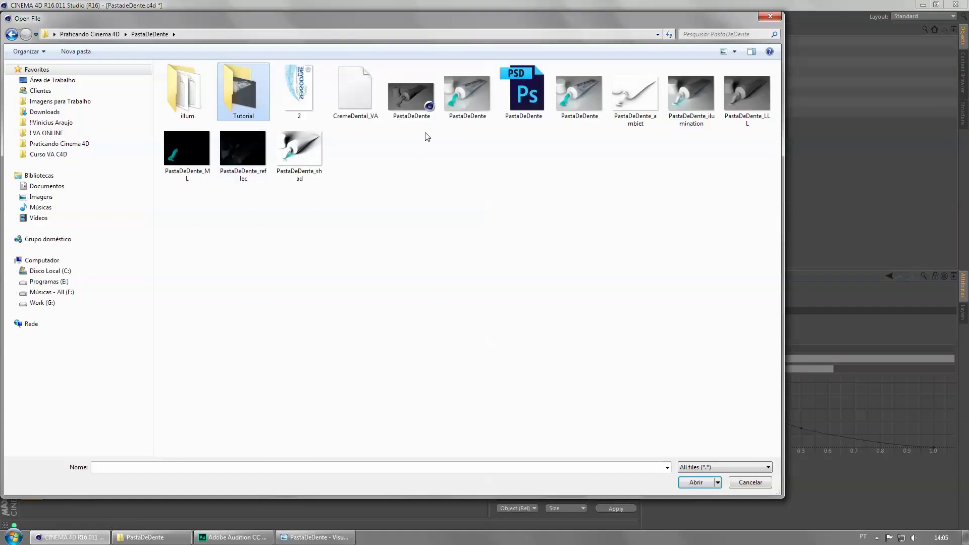
{"action": "double_click", "coordinate": [359, 95]}
{"action": "double_click", "coordinate": [32, 482]}
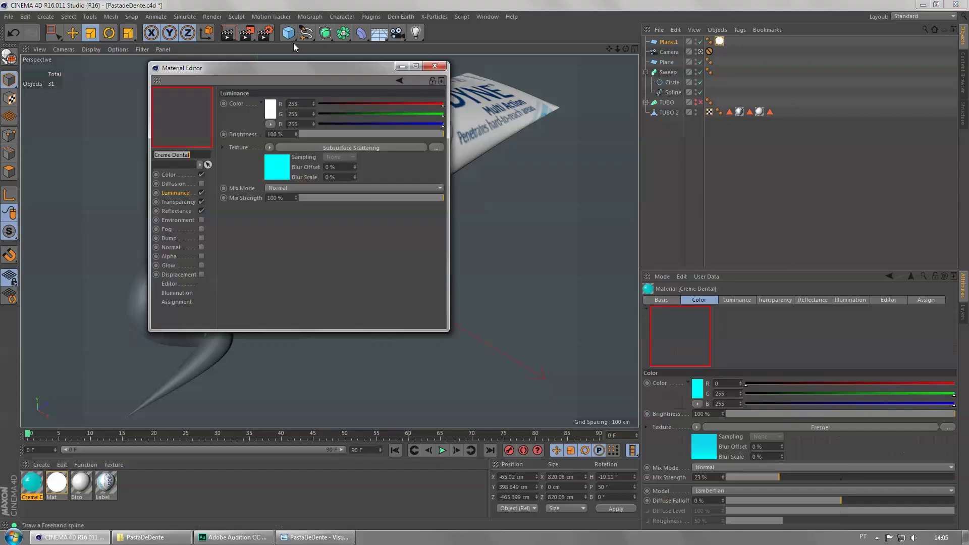
{"action": "left_click_drag", "start_coordinate": [283, 68], "coordinate": [420, 85]}
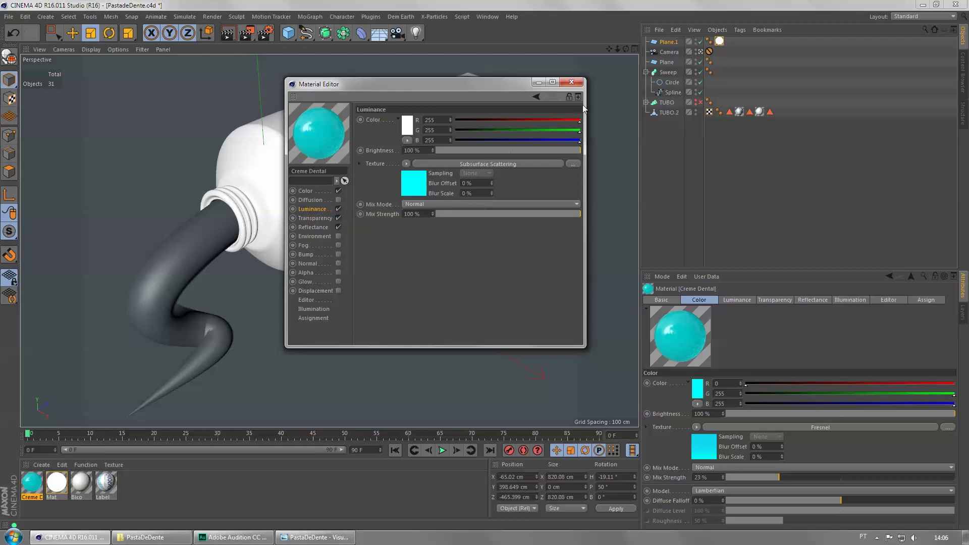
{"action": "left_click", "coordinate": [572, 82]}
- Create a new material, apply it to the paste strand's Sweep and open the Creme Dental material's Luminance settings for reference
{"action": "double_click", "coordinate": [124, 497]}
{"action": "left_click_drag", "start_coordinate": [31, 484], "coordinate": [174, 263]}
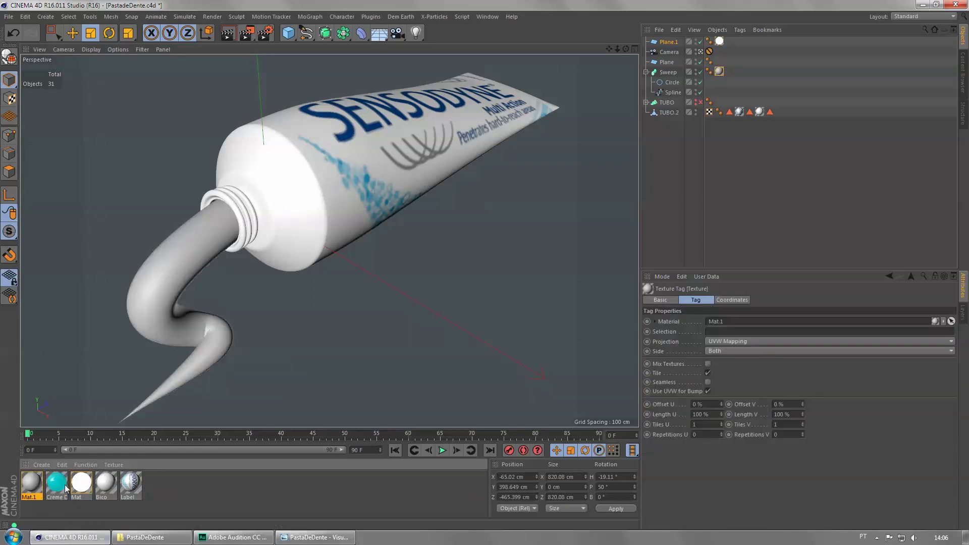
{"action": "double_click", "coordinate": [32, 483]}
{"action": "left_click_drag", "start_coordinate": [314, 60], "coordinate": [593, 107]}
{"action": "double_click", "coordinate": [55, 484]}
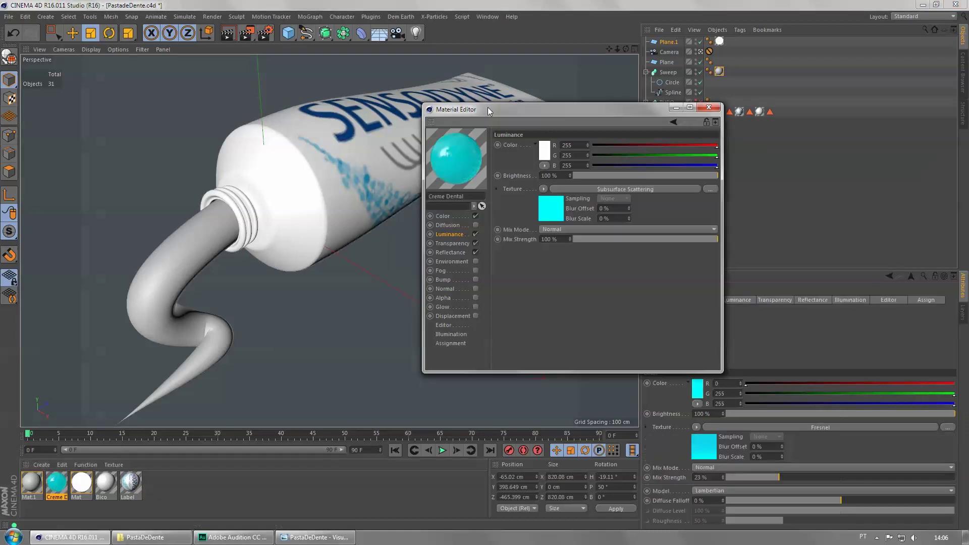
{"action": "left_click_drag", "start_coordinate": [489, 110], "coordinate": [377, 122]}
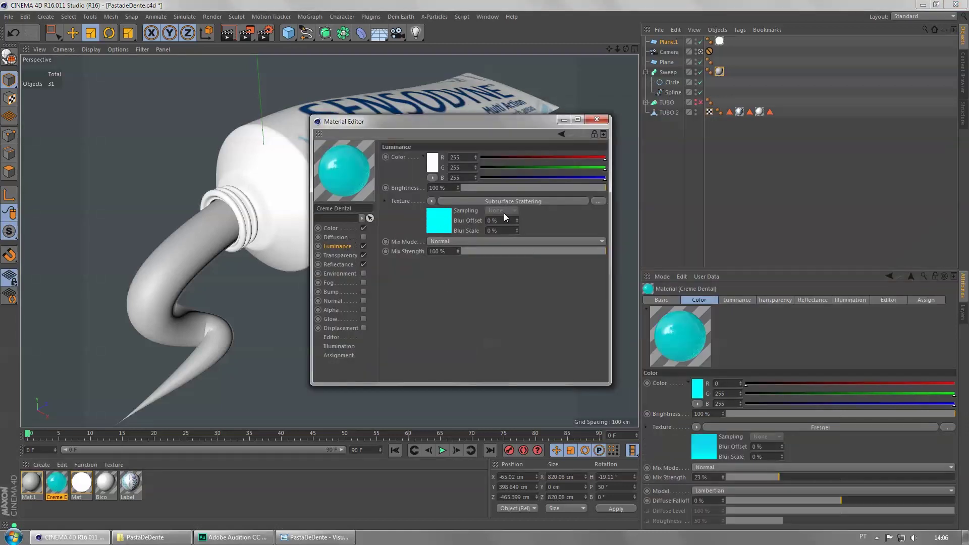
- Examine the Creme Dental material's Transparency settings and its Reflectance layer, including the Layer Fresnel options
{"action": "left_click", "coordinate": [343, 255]}
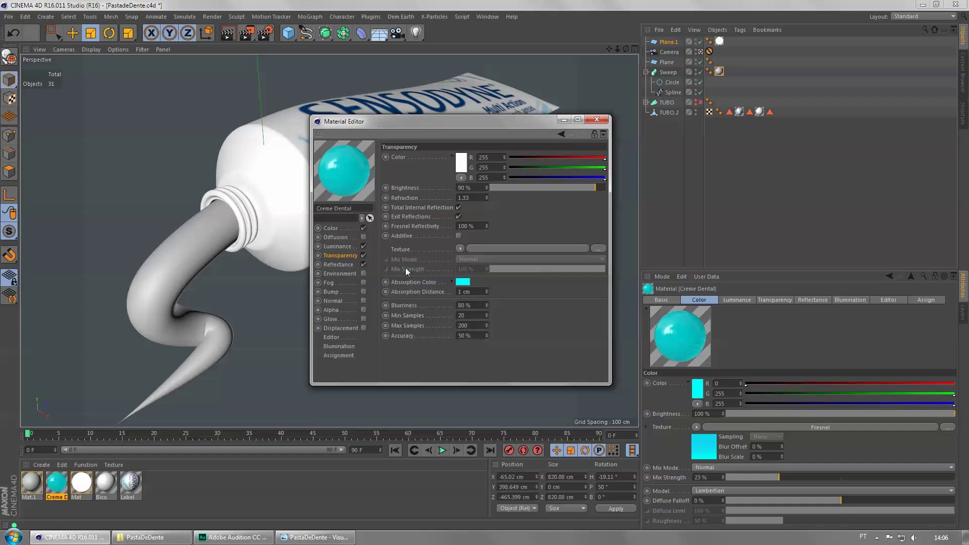
{"action": "left_click", "coordinate": [331, 264]}
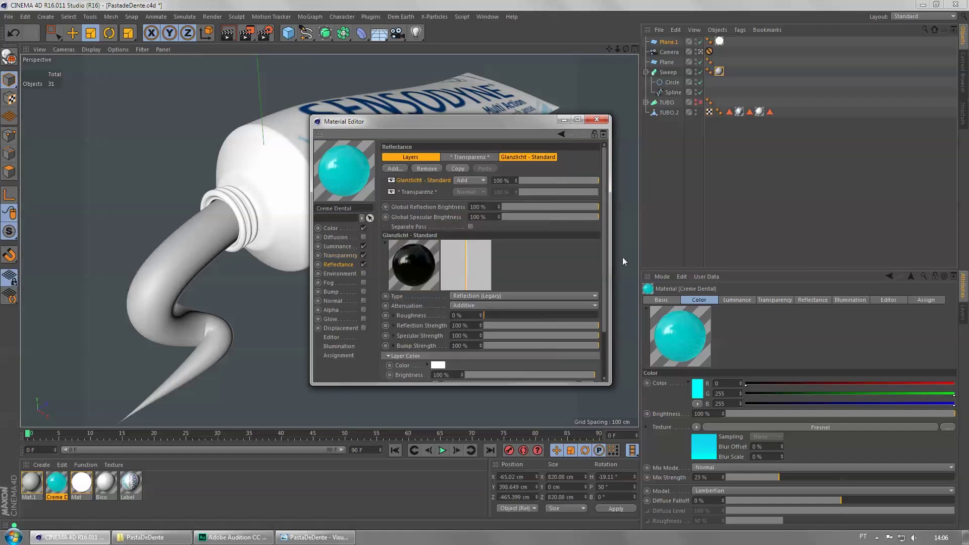
{"action": "left_click_drag", "start_coordinate": [608, 245], "coordinate": [605, 259]}
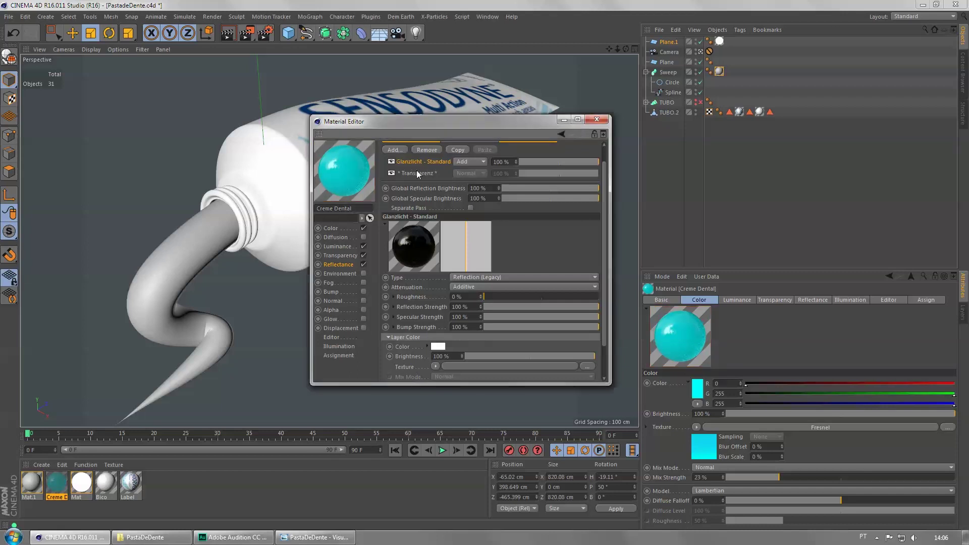
{"action": "scroll", "coordinate": [604, 259], "scroll_direction": "down", "scroll_amount": 2}
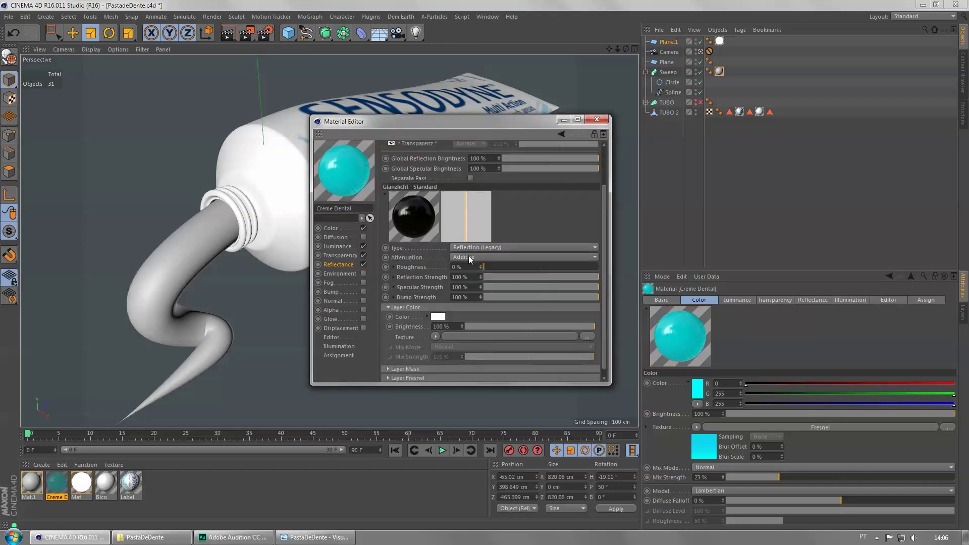
{"action": "left_click", "coordinate": [539, 376]}
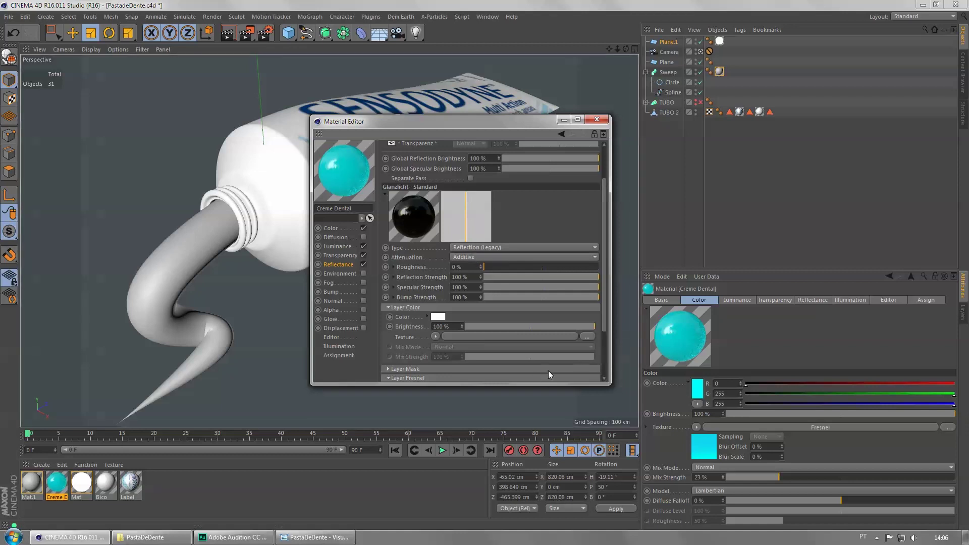
{"action": "scroll", "coordinate": [604, 329], "scroll_direction": "down", "scroll_amount": 4}
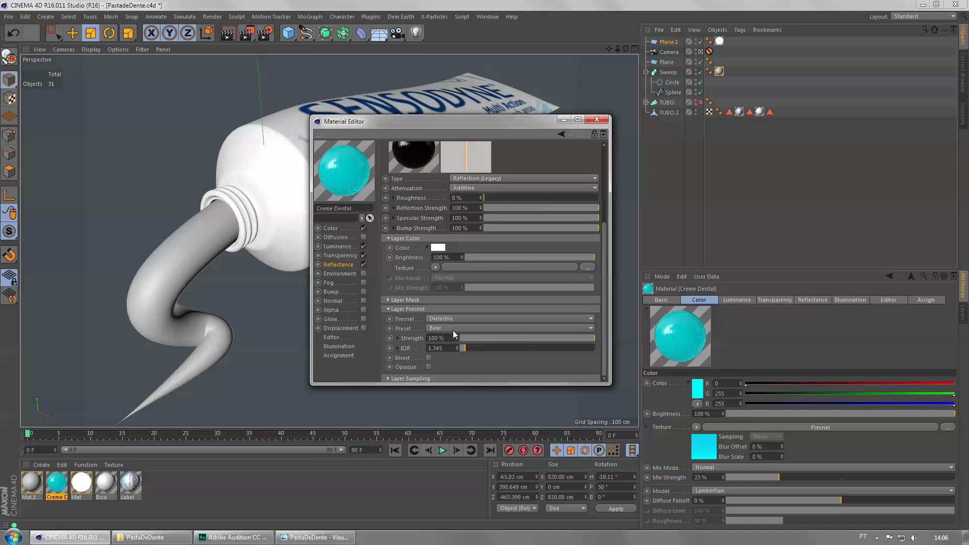
{"action": "scroll", "coordinate": [533, 185], "scroll_direction": "up", "scroll_amount": 7}
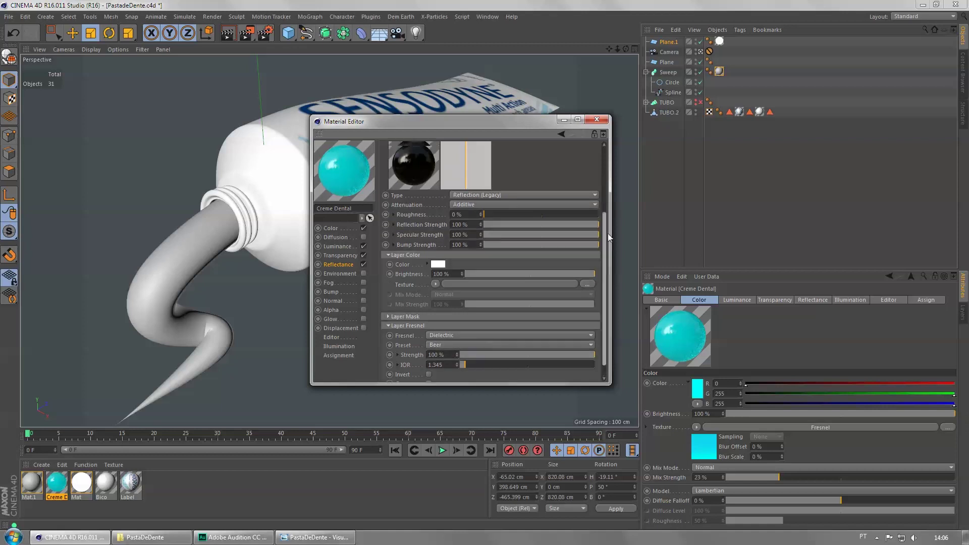
- Inspect the Subsurface Scattering shader in the Creme Dental material's Luminance channel, recheck its other channels and close the material
{"action": "left_click", "coordinate": [347, 256]}
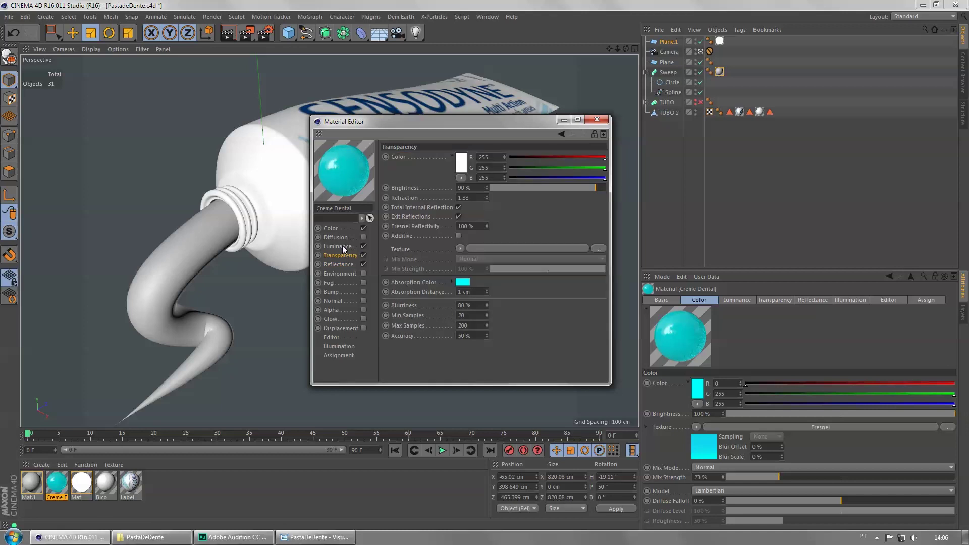
{"action": "left_click", "coordinate": [338, 247]}
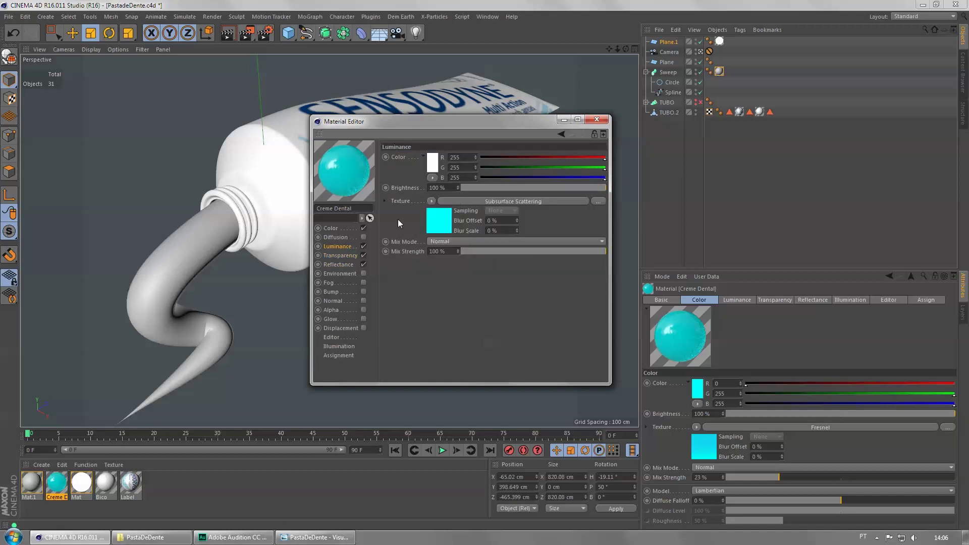
{"action": "left_click", "coordinate": [438, 218]}
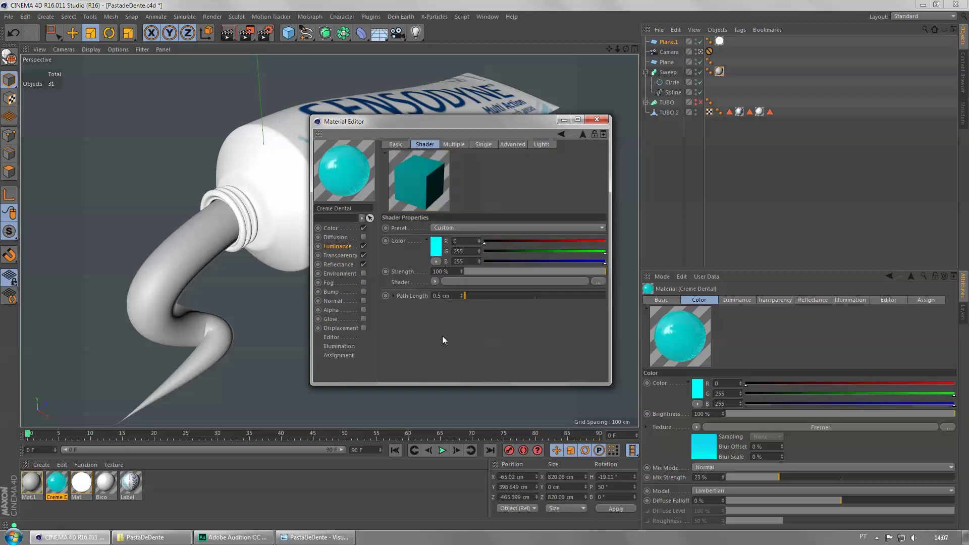
{"action": "left_click", "coordinate": [334, 255]}
{"action": "left_click", "coordinate": [341, 266]}
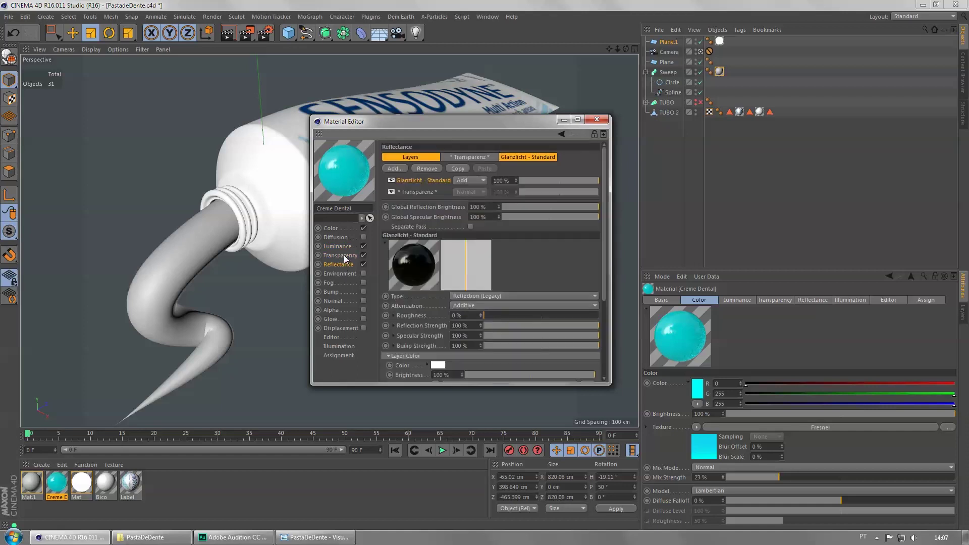
{"action": "left_click", "coordinate": [337, 229]}
{"action": "left_click", "coordinate": [597, 120]}
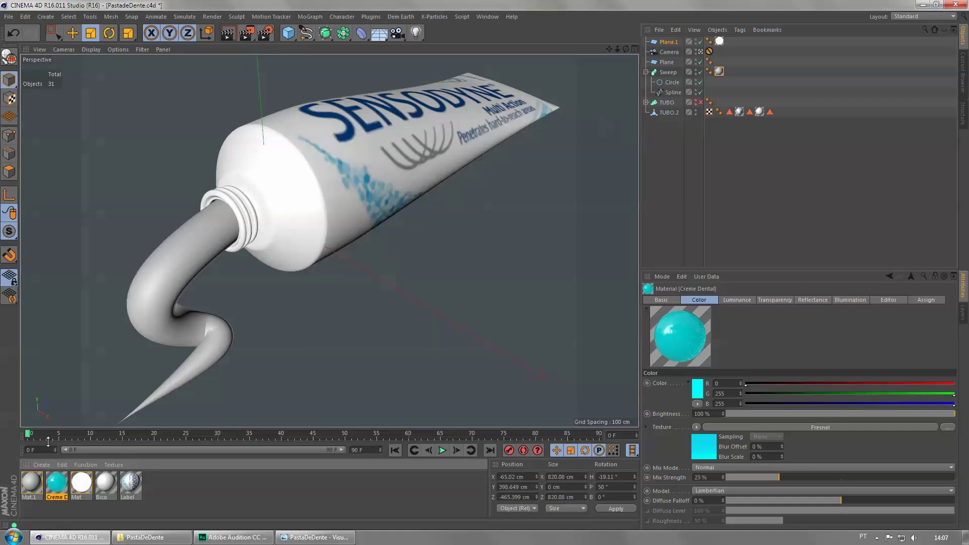
- Set the paste strand material's base color to blue (R 5, G 152, B 236)
{"action": "double_click", "coordinate": [30, 486]}
{"action": "left_click", "coordinate": [275, 106]}
{"action": "left_click_drag", "start_coordinate": [244, 87], "coordinate": [215, 75]}
{"action": "mouse_move", "coordinate": [270, 90]}
{"action": "left_mouse_down"}
{"action": "mouse_move", "coordinate": [279, 77]}
{"action": "mouse_move", "coordinate": [311, 68]}
{"action": "mouse_move", "coordinate": [302, 67]}
{"action": "left_mouse_up"}
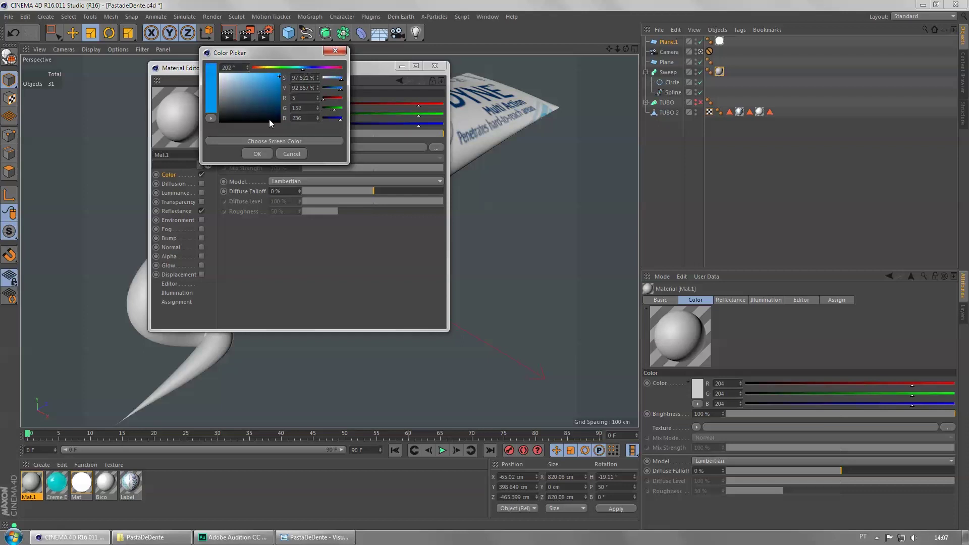
{"action": "left_click", "coordinate": [257, 154]}
- Add a Reflection (Legacy) layer to the blue paste material and set its attenuation to Additive
{"action": "left_click", "coordinate": [188, 210]}
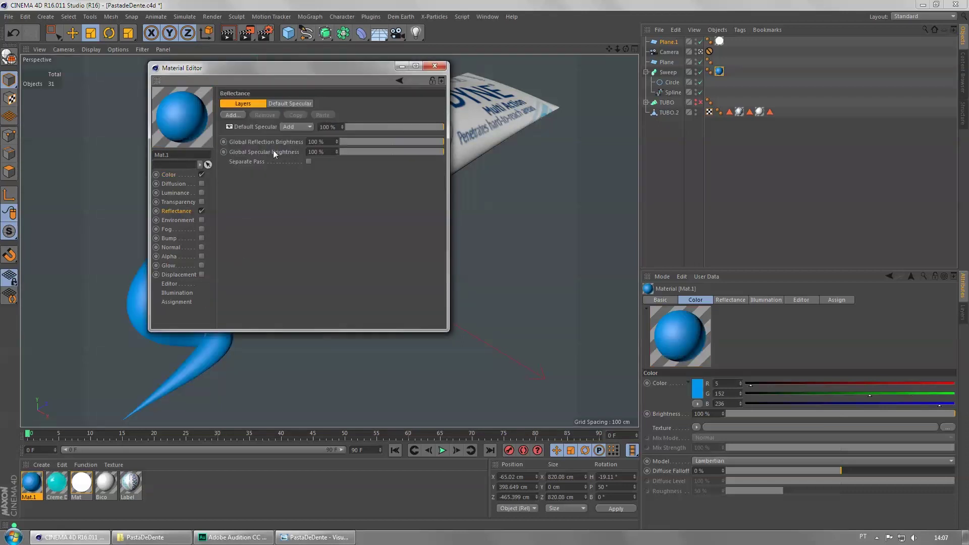
{"action": "left_click", "coordinate": [236, 115]}
{"action": "left_click", "coordinate": [296, 211]}
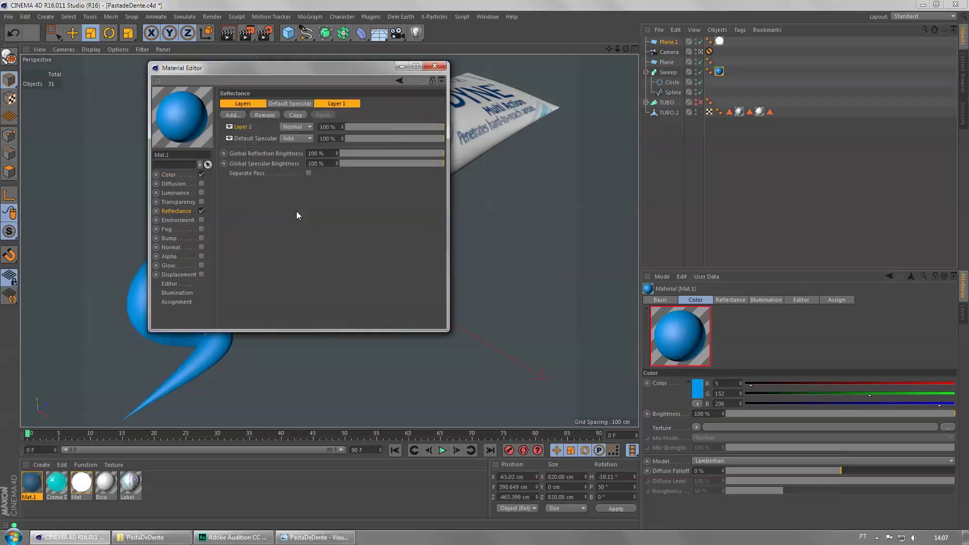
{"action": "scroll", "coordinate": [444, 272], "scroll_direction": "down", "scroll_amount": 3}
{"action": "left_click", "coordinate": [331, 206]}
{"action": "left_click", "coordinate": [326, 237]}
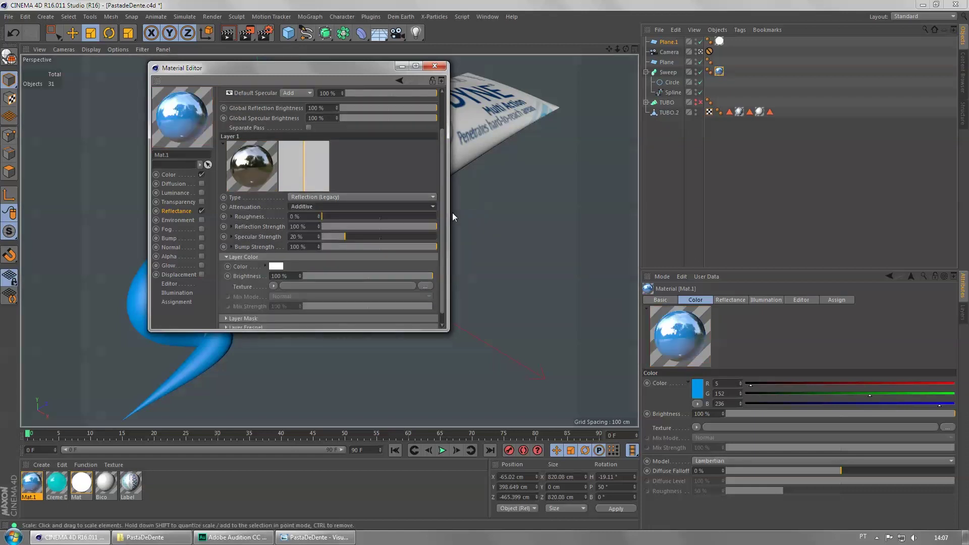
- Set the blue paste reflection layer's Fresnel to Dielectric with the Beer preset and close the material
{"action": "scroll", "coordinate": [441, 253], "scroll_direction": "down", "scroll_amount": 1}
{"action": "left_click", "coordinate": [290, 316]}
{"action": "left_click", "coordinate": [296, 326]}
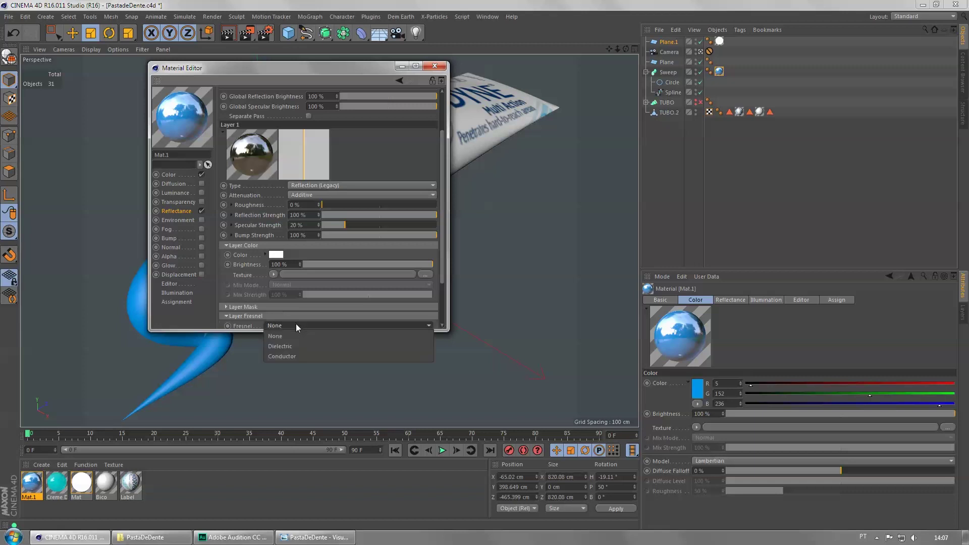
{"action": "left_click", "coordinate": [296, 346]}
{"action": "scroll", "coordinate": [426, 307], "scroll_direction": "down", "scroll_amount": 4}
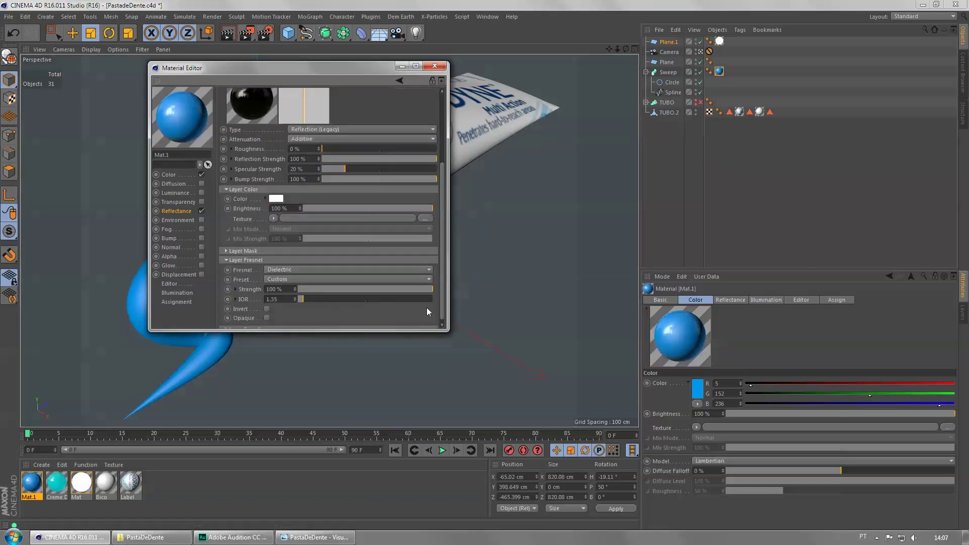
{"action": "left_click", "coordinate": [281, 282]}
{"action": "left_click", "coordinate": [296, 311]}
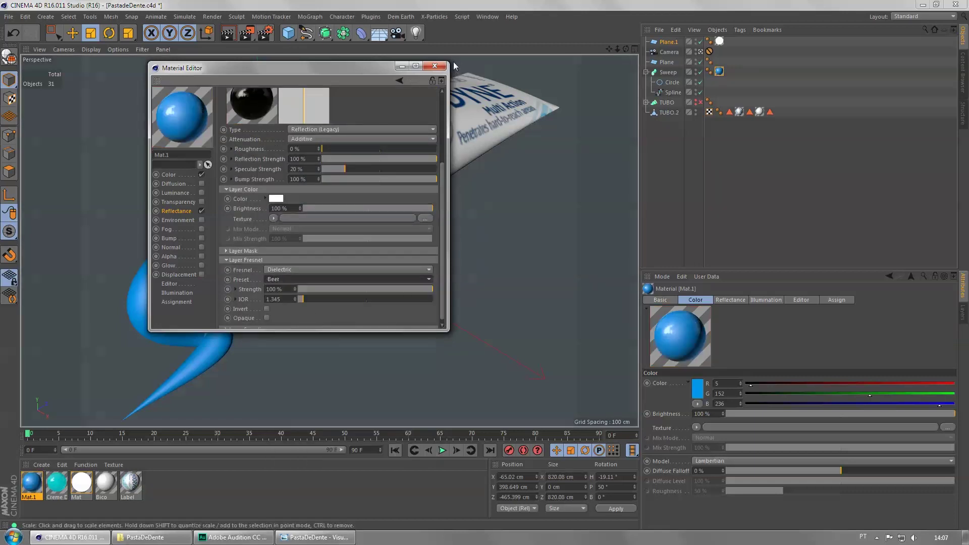
{"action": "left_click", "coordinate": [435, 66]}
- Test-render the blue paste in the Picture Viewer and review the Creme Dental material's Luminance channel
{"action": "left_click", "coordinate": [252, 36]}
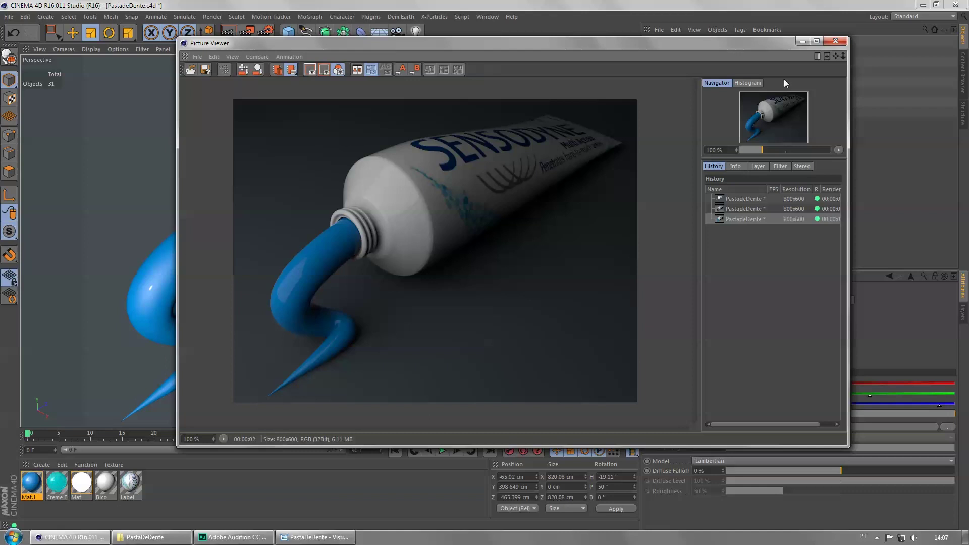
{"action": "left_click", "coordinate": [835, 41]}
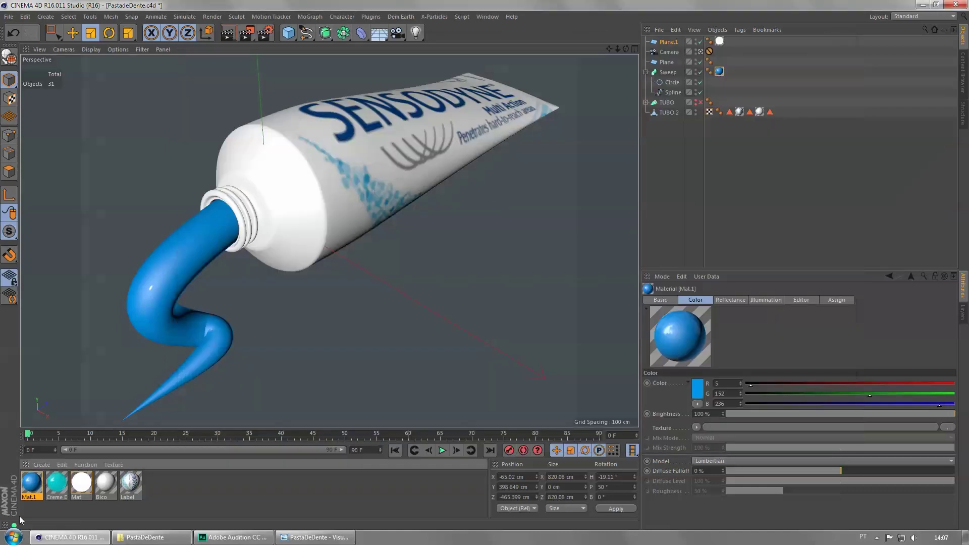
{"action": "double_click", "coordinate": [57, 482]}
{"action": "left_click", "coordinate": [182, 193]}
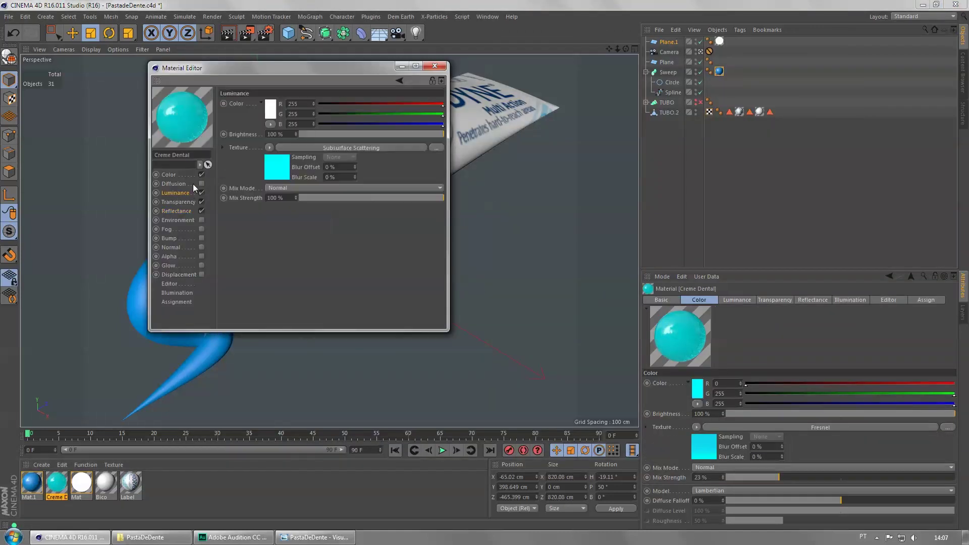
{"action": "left_click", "coordinate": [434, 67]}
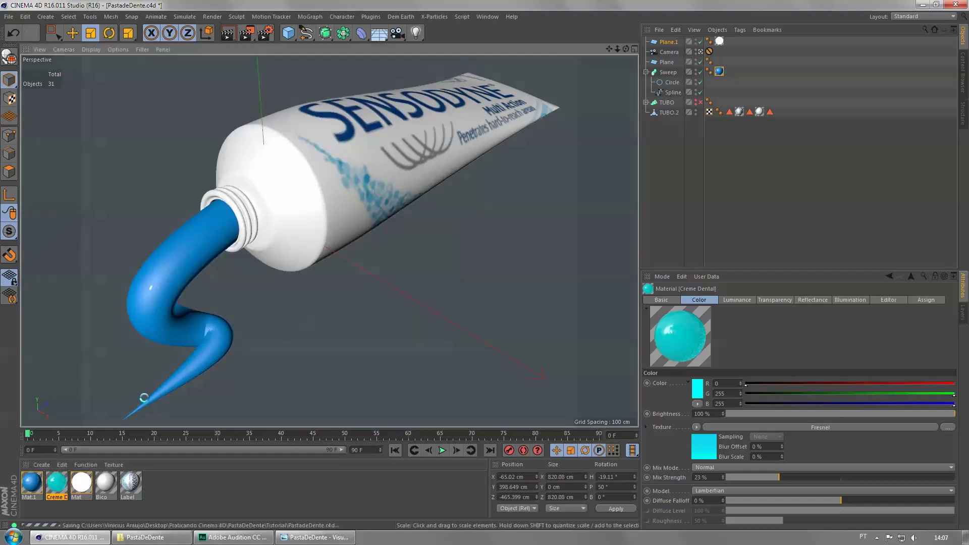
- Create a new material, apply it to the floor Plane and set its color to mid grey (R, G and B 161)
{"action": "double_click", "coordinate": [248, 491]}
{"action": "left_click_drag", "start_coordinate": [24, 500], "coordinate": [430, 321]}
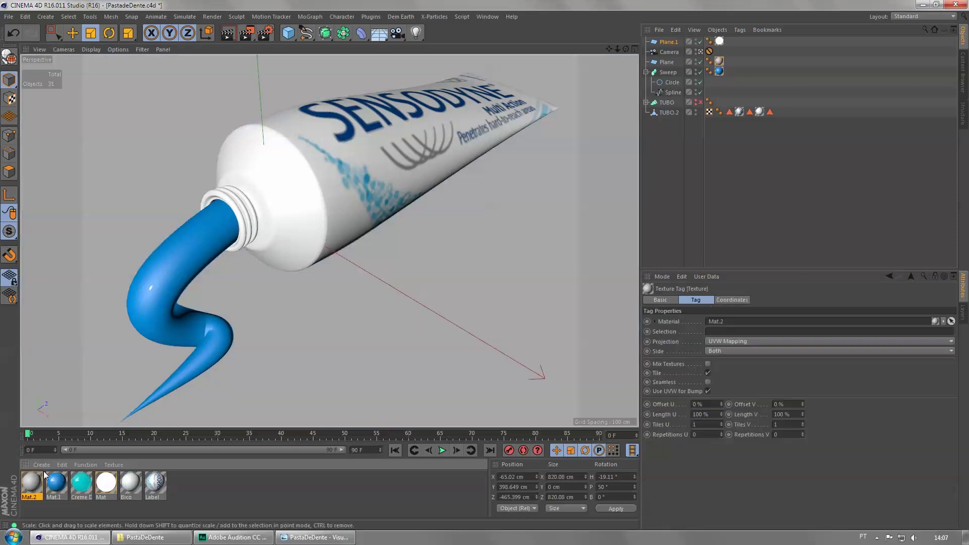
{"action": "double_click", "coordinate": [31, 482]}
{"action": "left_click", "coordinate": [170, 174]}
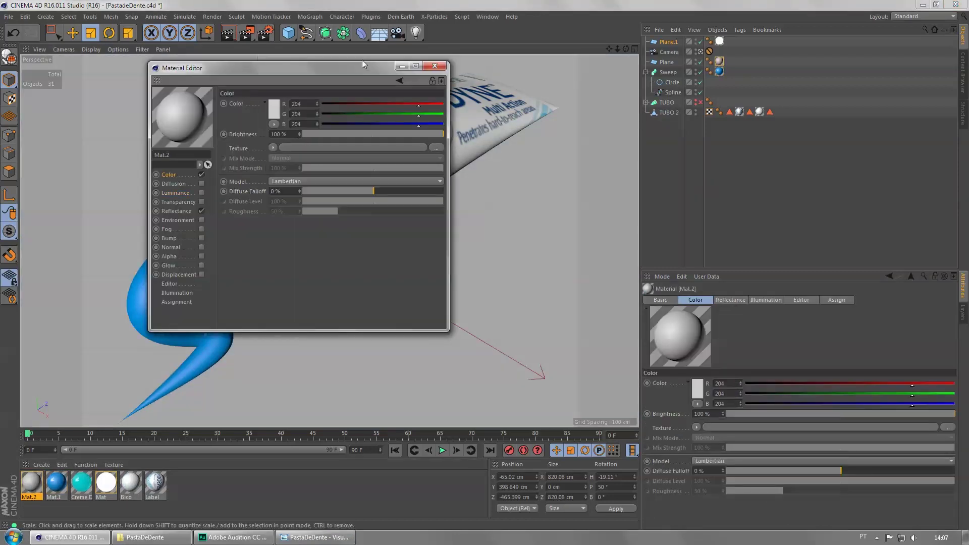
{"action": "left_click_drag", "start_coordinate": [354, 66], "coordinate": [528, 93]}
{"action": "left_click", "coordinate": [448, 137]}
{"action": "left_click_drag", "start_coordinate": [395, 120], "coordinate": [384, 119]}
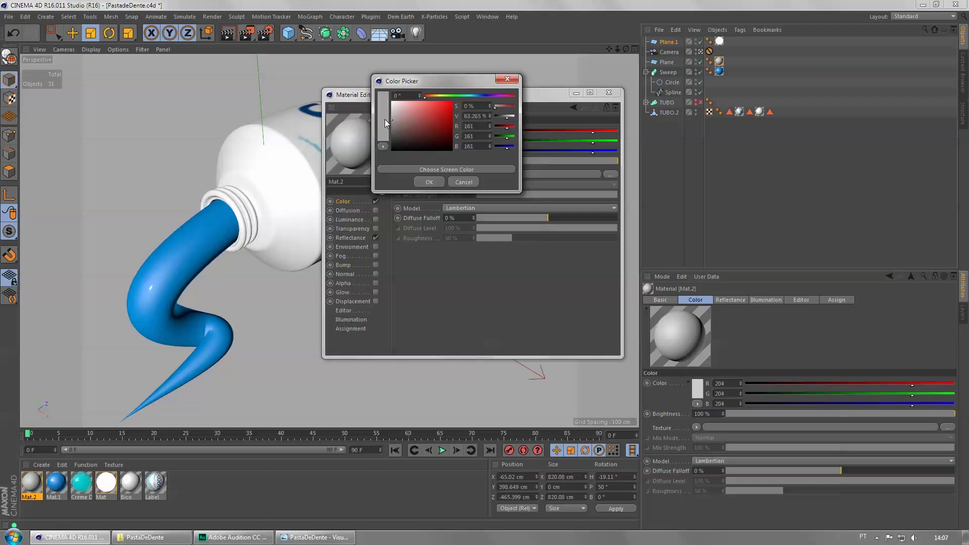
{"action": "left_click", "coordinate": [429, 182]}
- Add a Reflection (Legacy) layer to the floor material's Reflectance channel
{"action": "left_click", "coordinate": [350, 238]}
{"action": "left_click", "coordinate": [407, 142]}
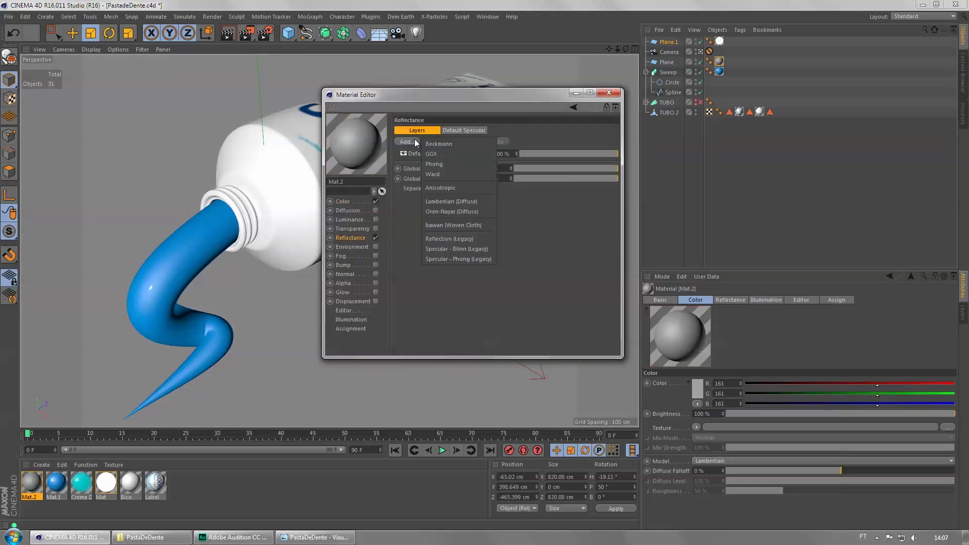
{"action": "left_click", "coordinate": [456, 239]}
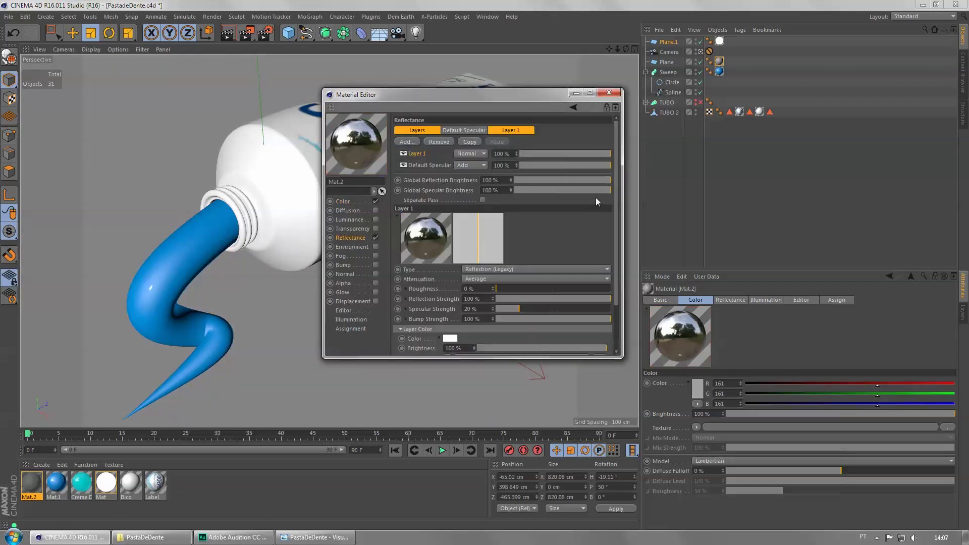
- Set the floor reflection layer's Fresnel to Dielectric with the Milk preset
{"action": "scroll", "coordinate": [617, 243], "scroll_direction": "down", "scroll_amount": 2}
{"action": "scroll", "coordinate": [617, 243], "scroll_direction": "down", "scroll_amount": 1}
{"action": "left_click", "coordinate": [454, 343]}
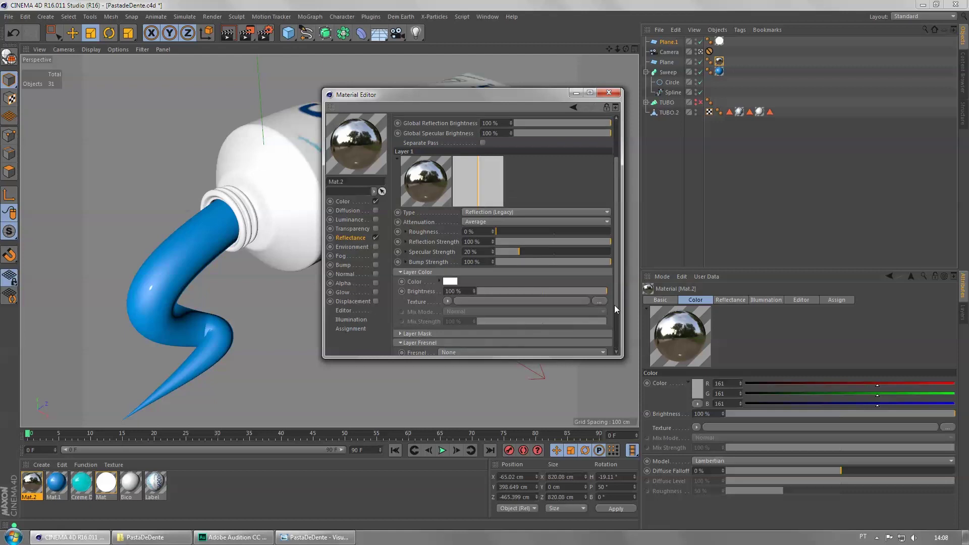
{"action": "scroll", "coordinate": [615, 309], "scroll_direction": "down", "scroll_amount": 3}
{"action": "left_click", "coordinate": [459, 292]}
{"action": "left_click", "coordinate": [459, 301]}
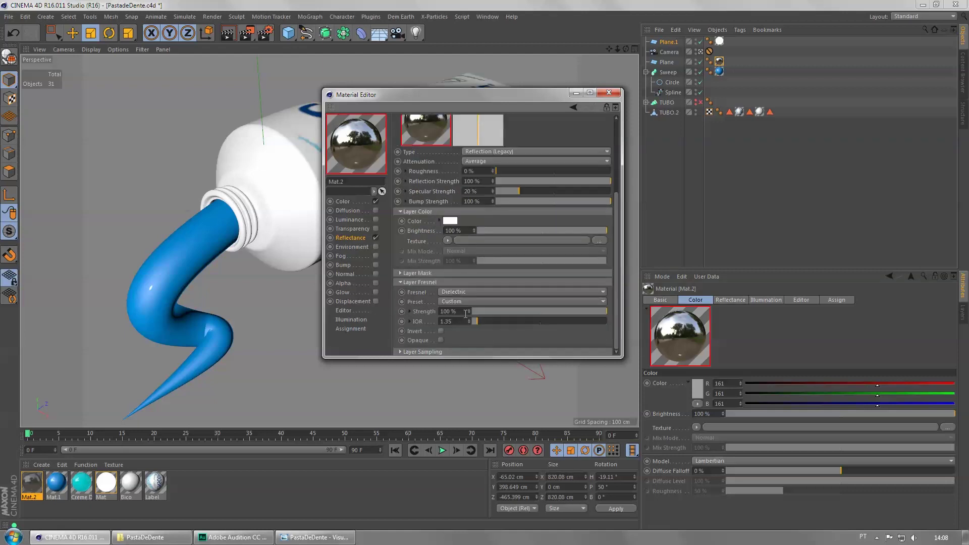
{"action": "left_click", "coordinate": [460, 302]}
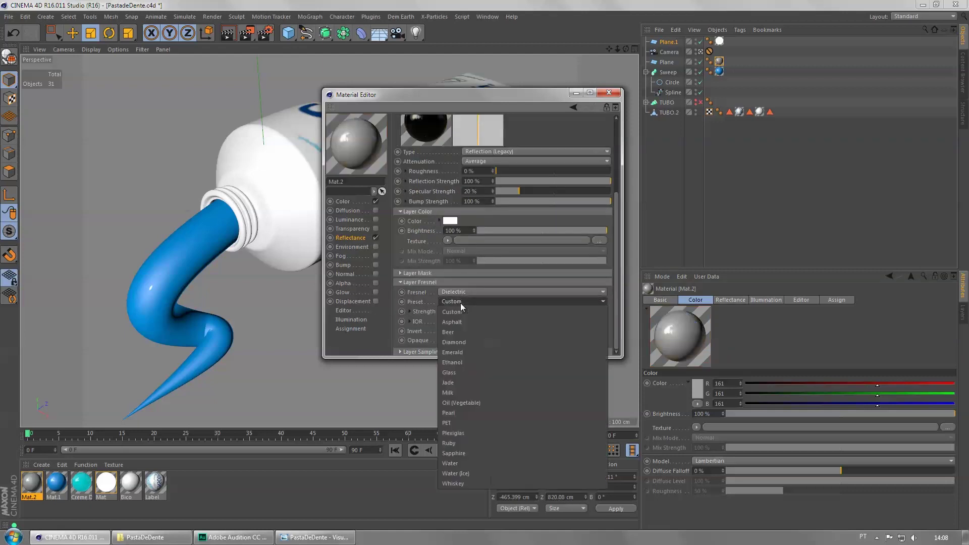
{"action": "left_click", "coordinate": [459, 393]}
- Test-render the grey floor and change the floor material's color to pure white (R, G and B 255)
{"action": "left_click", "coordinate": [247, 32]}
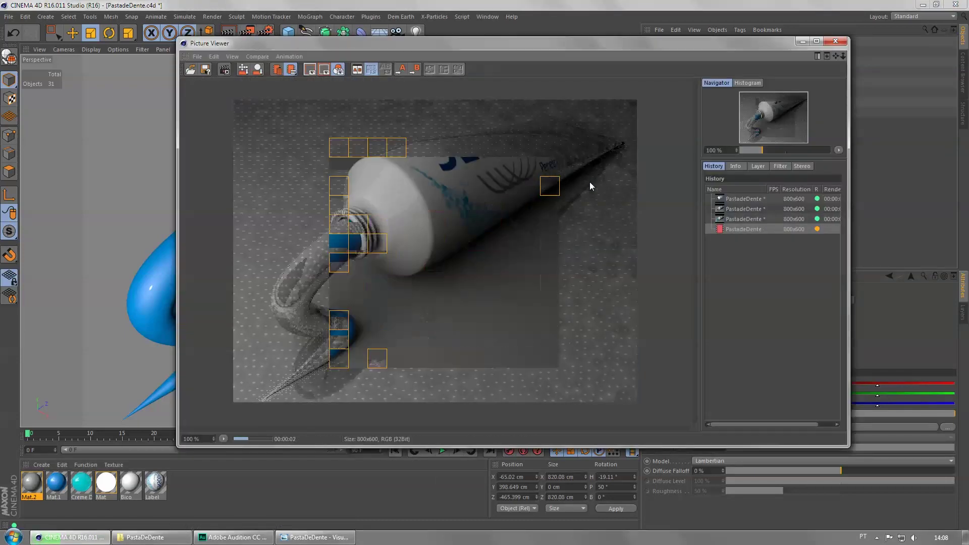
{"action": "left_click", "coordinate": [837, 40]}
{"action": "left_click", "coordinate": [365, 200]}
{"action": "left_click", "coordinate": [442, 134]}
{"action": "left_click_drag", "start_coordinate": [443, 135], "coordinate": [376, 103]}
{"action": "left_click", "coordinate": [428, 184]}
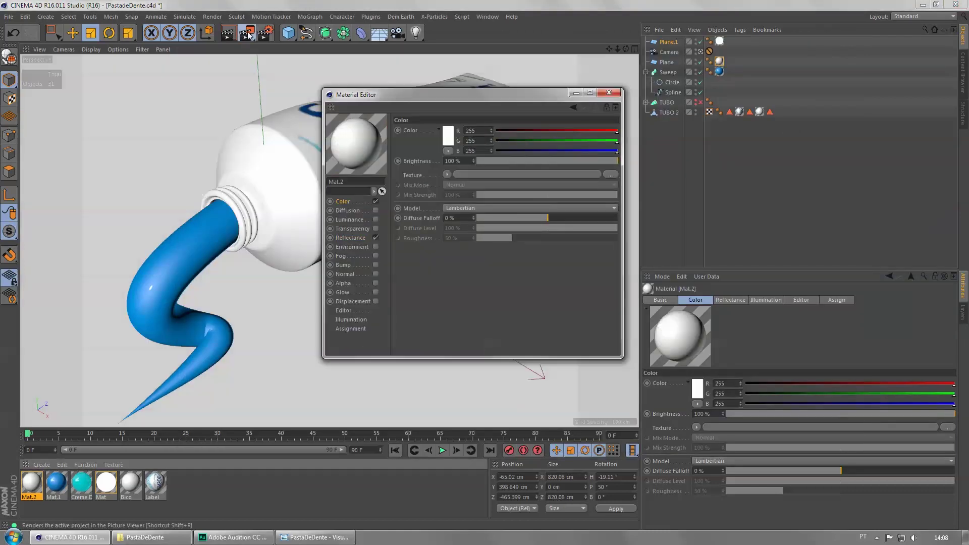
- Test-render the white floor in the Picture Viewer and open the floor material's Reflectance settings
{"action": "left_click", "coordinate": [246, 32]}
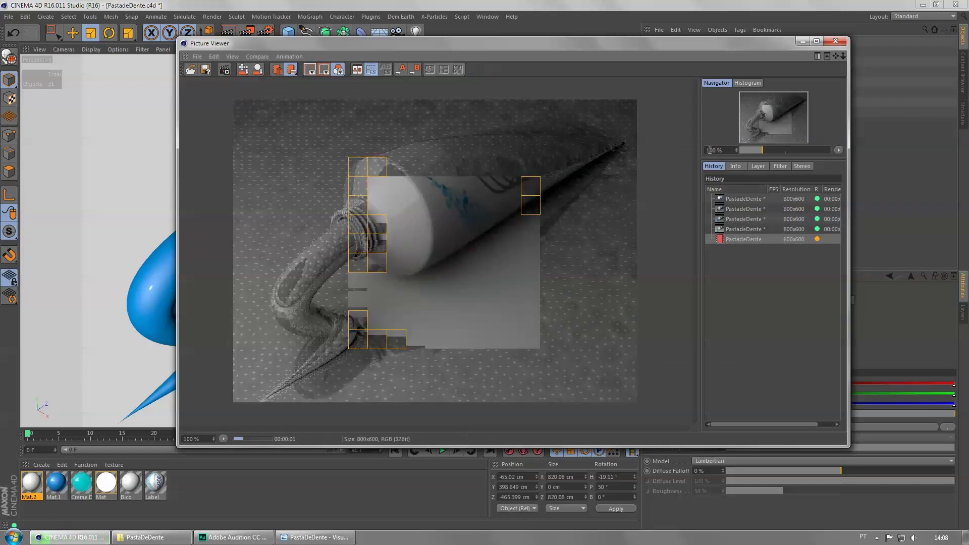
{"action": "left_click", "coordinate": [836, 41]}
{"action": "left_click", "coordinate": [350, 238]}
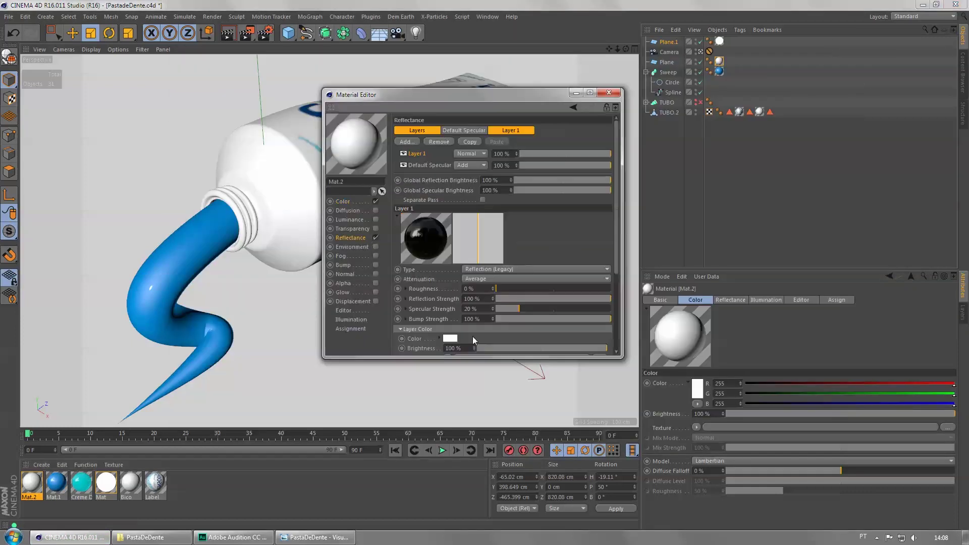
- Change the floor reflection layer's Fresnel preset to Oil (Vegetable) and test-render the scene in the Picture Viewer
{"action": "scroll", "coordinate": [616, 314], "scroll_direction": "down", "scroll_amount": 5}
{"action": "left_click", "coordinate": [442, 307]}
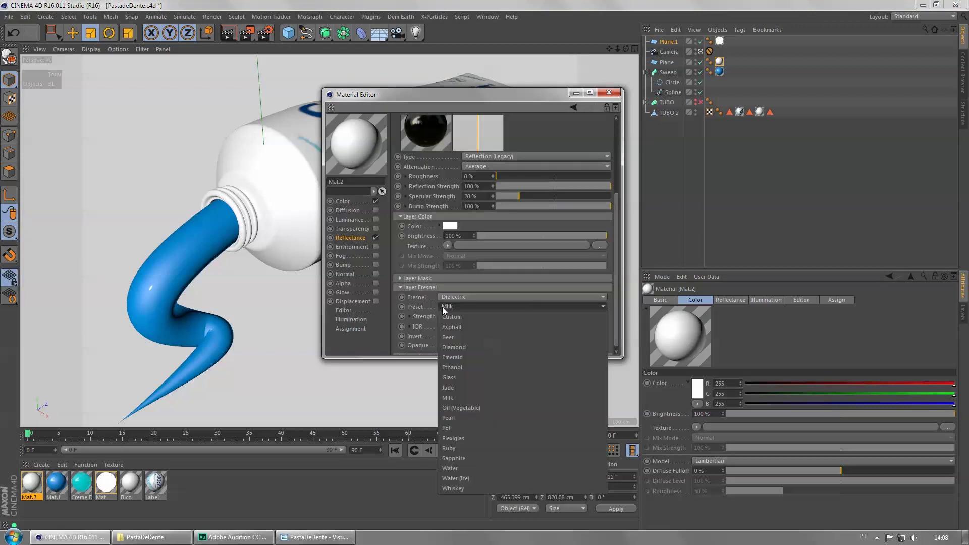
{"action": "left_click", "coordinate": [468, 407]}
{"action": "left_click", "coordinate": [246, 33]}
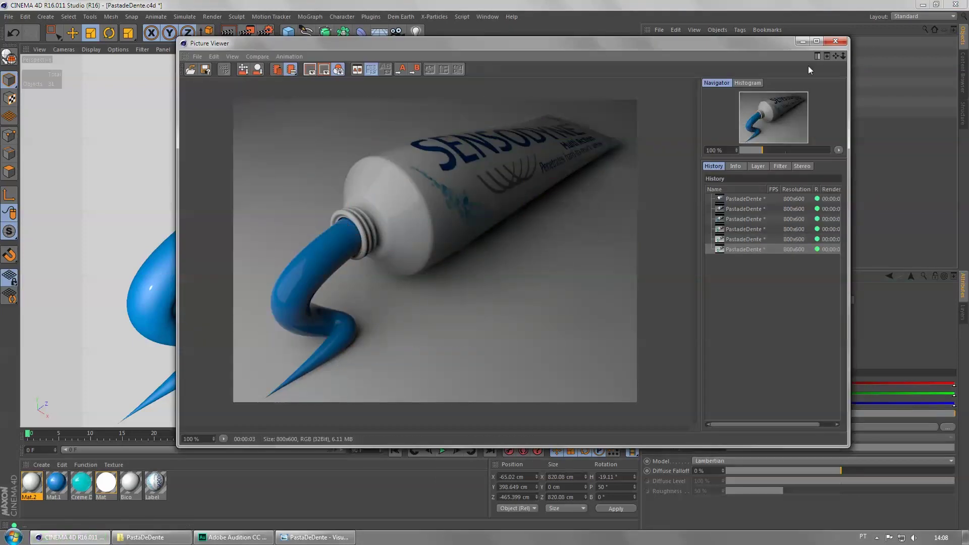
{"action": "left_click", "coordinate": [834, 45]}
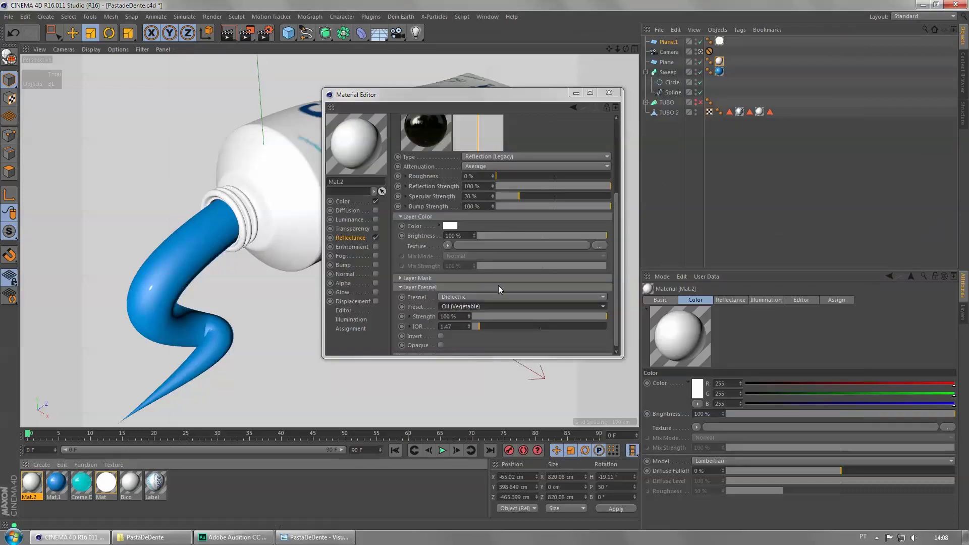
- Turn off the Dielectric Fresnel on the floor material's reflection layer
{"action": "left_click", "coordinate": [439, 288]}
{"action": "left_click", "coordinate": [425, 343]}
{"action": "left_click_drag", "start_coordinate": [617, 273], "coordinate": [616, 322]}
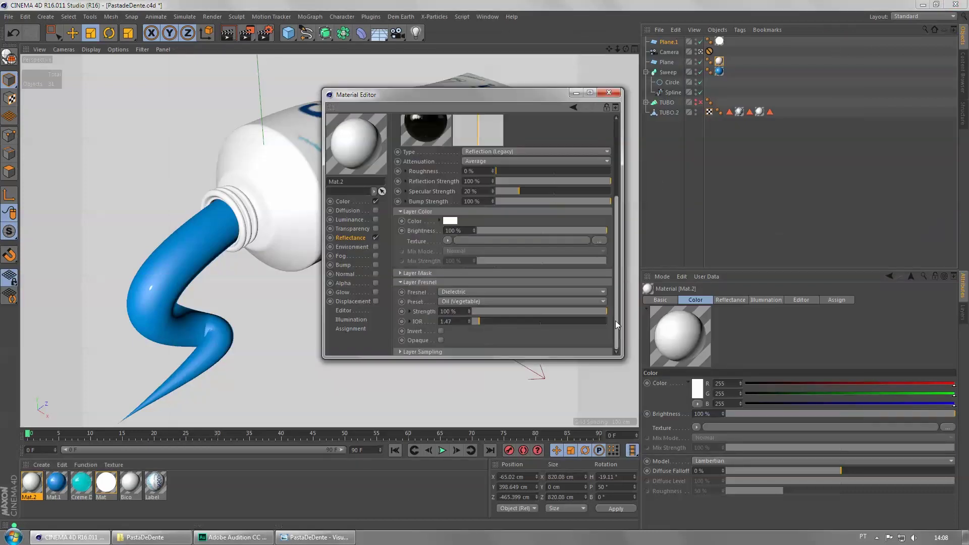
{"action": "left_click", "coordinate": [452, 290]}
{"action": "left_click", "coordinate": [459, 298]}
{"action": "left_click", "coordinate": [437, 283]}
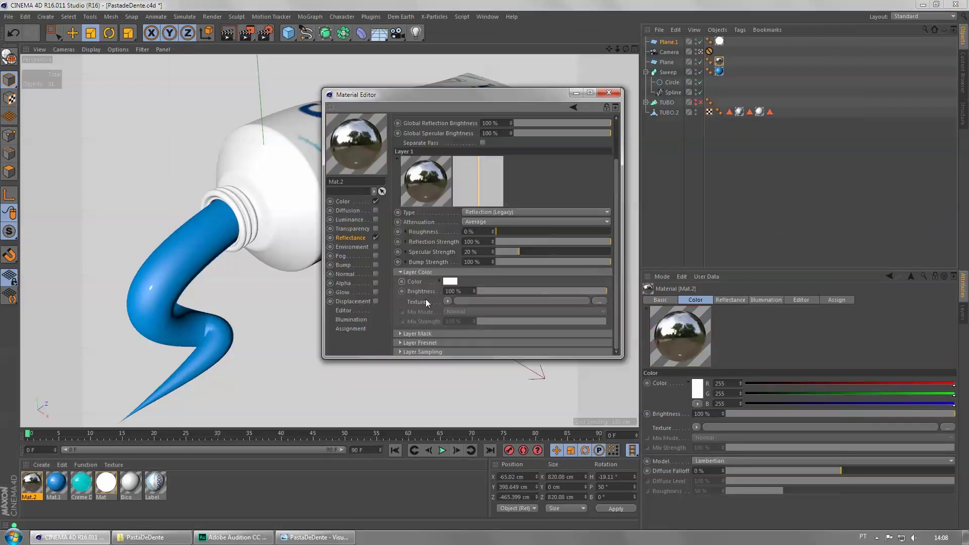
- Load a Fresnel shader as the reflection layer's mask texture and test-render the floor
{"action": "left_click", "coordinate": [420, 334]}
{"action": "left_click_drag", "start_coordinate": [612, 272], "coordinate": [617, 303]}
{"action": "left_click", "coordinate": [449, 310]}
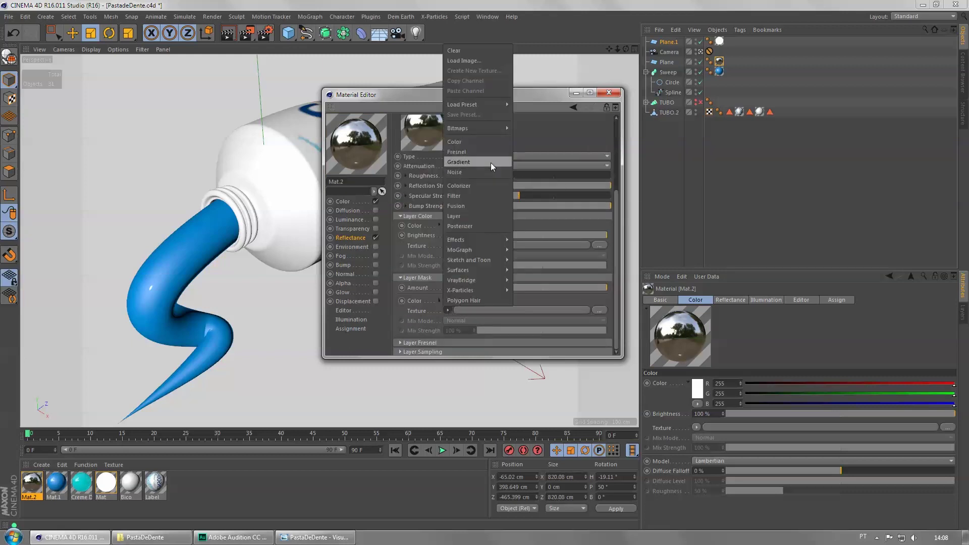
{"action": "left_click", "coordinate": [475, 155]}
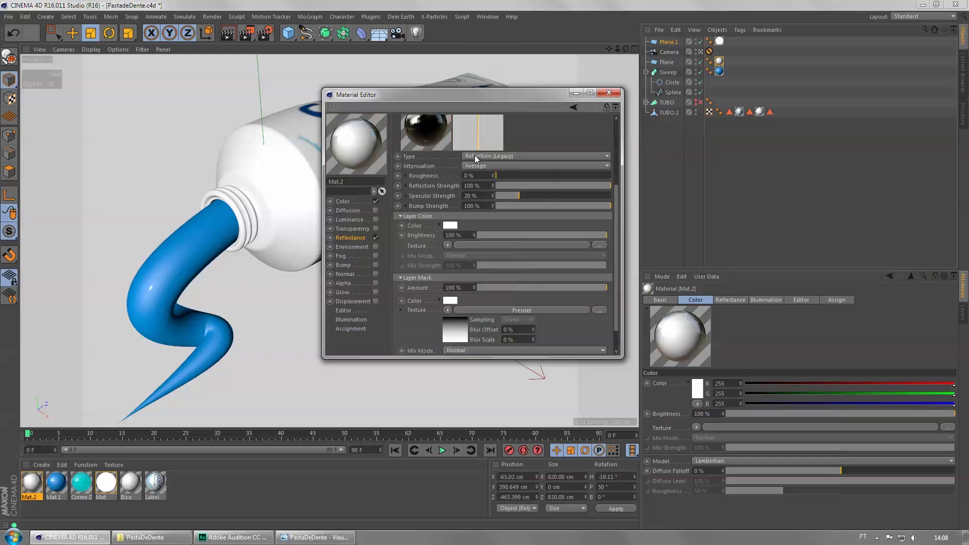
{"action": "left_click", "coordinate": [246, 33]}
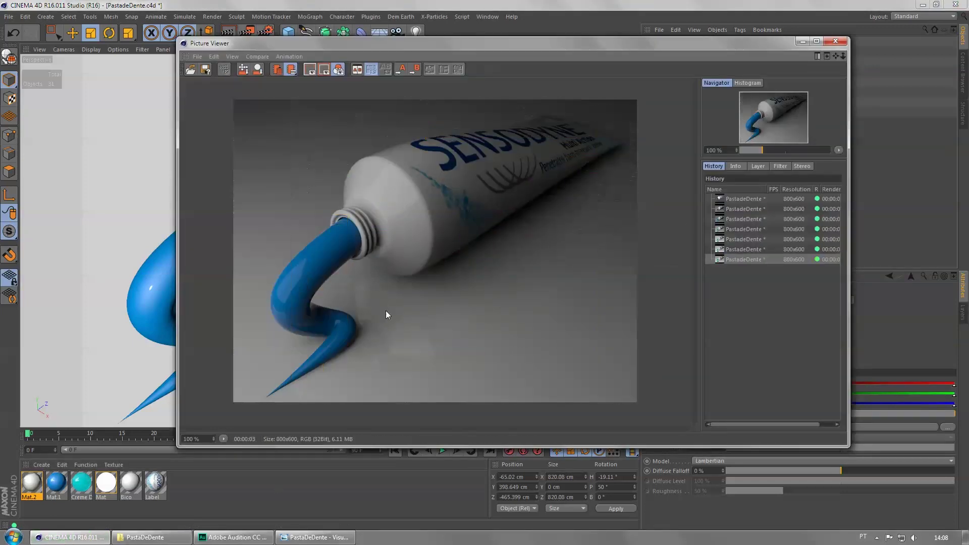
{"action": "left_click", "coordinate": [835, 41]}
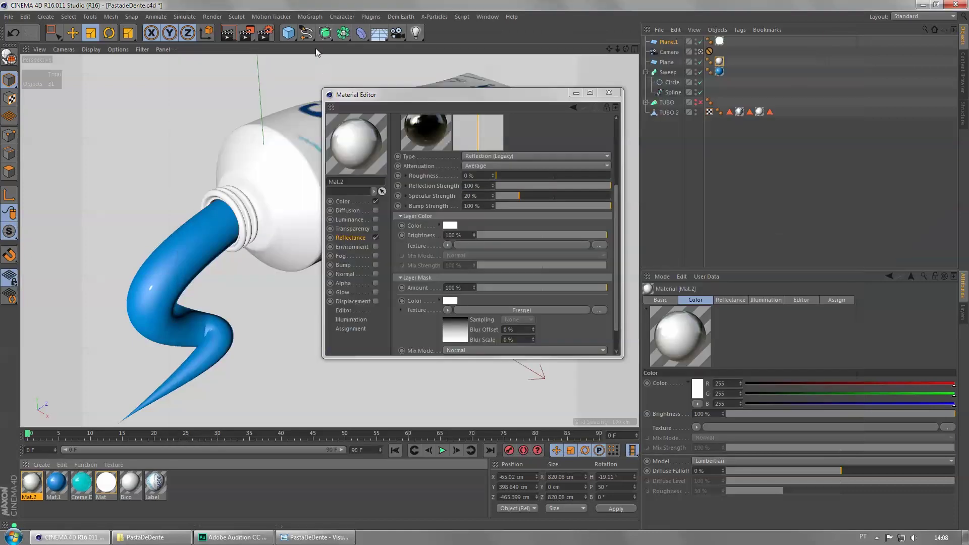
{"action": "left_click", "coordinate": [609, 93]}
- Switch the renderer to Physical and add the Ambient Occlusion effect in the render settings
{"action": "left_click", "coordinate": [265, 33]}
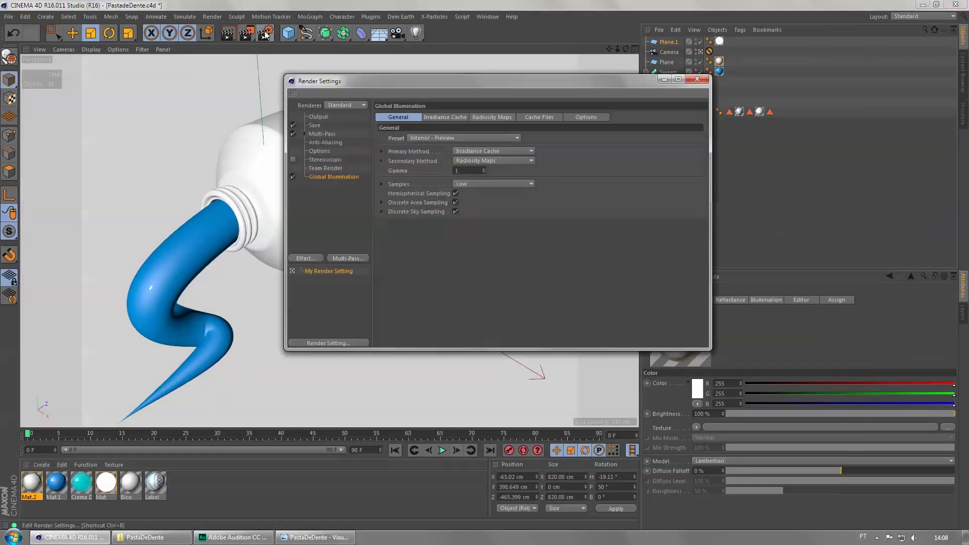
{"action": "left_click", "coordinate": [340, 106]}
{"action": "left_click", "coordinate": [342, 125]}
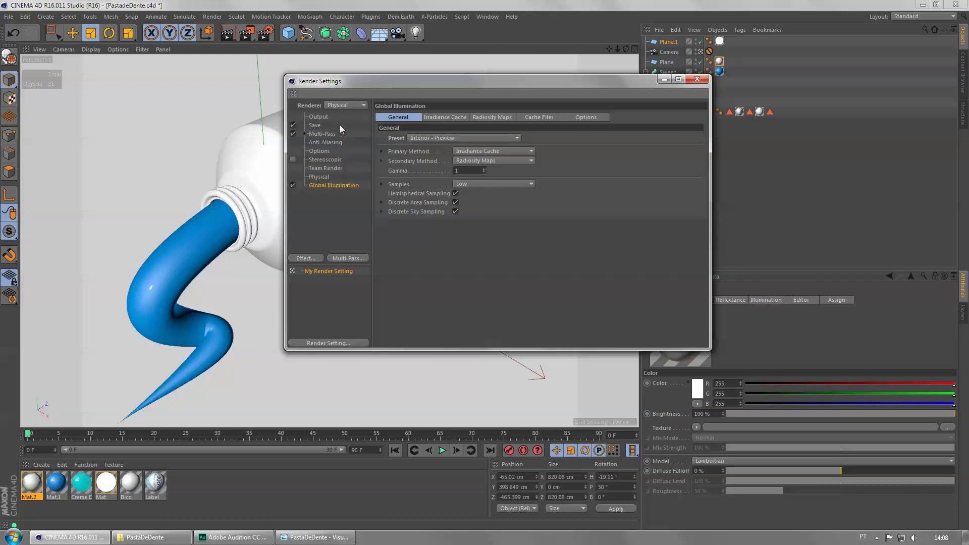
{"action": "left_click", "coordinate": [320, 177]}
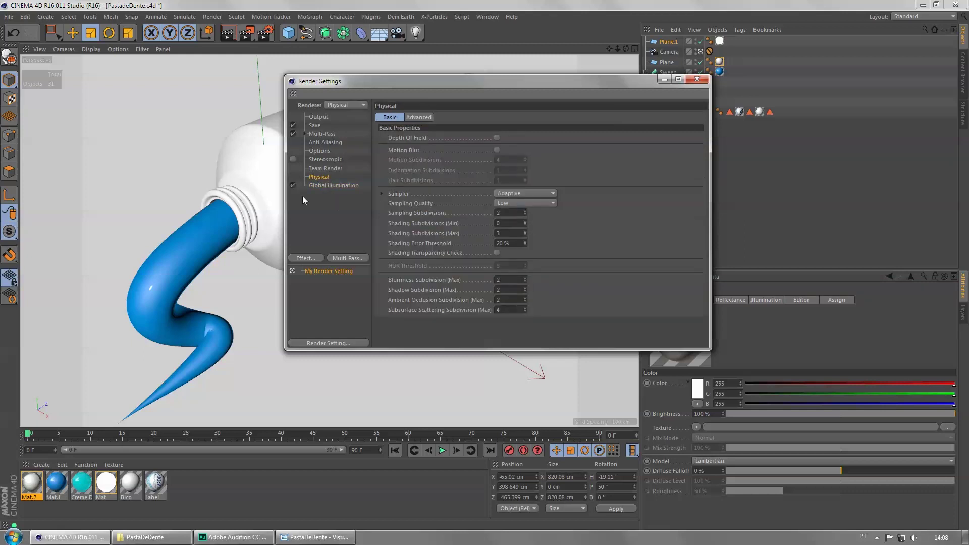
{"action": "left_click", "coordinate": [316, 258]}
{"action": "left_click", "coordinate": [346, 323]}
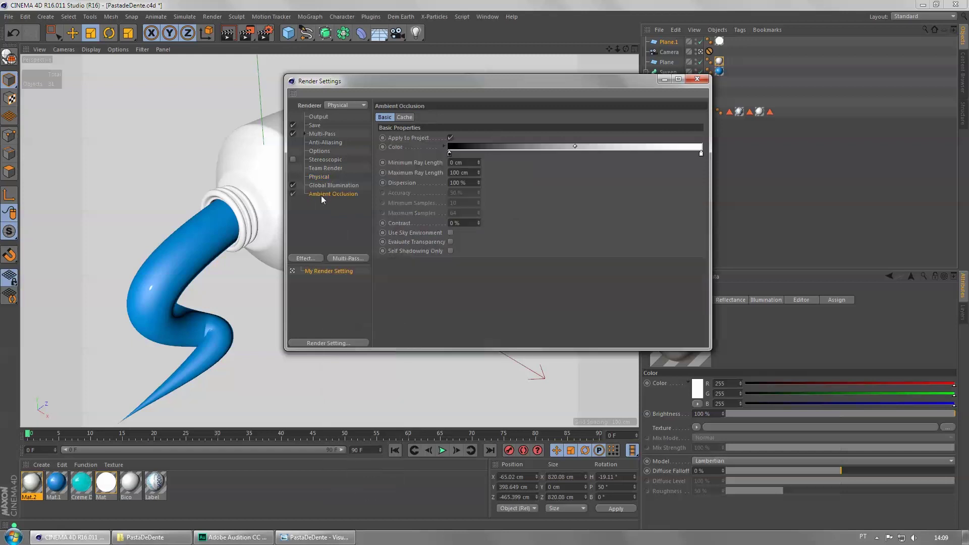
- Render the scene with Ambient Occlusion in the Picture Viewer and compare it with the previous render
{"action": "left_click", "coordinate": [247, 33]}
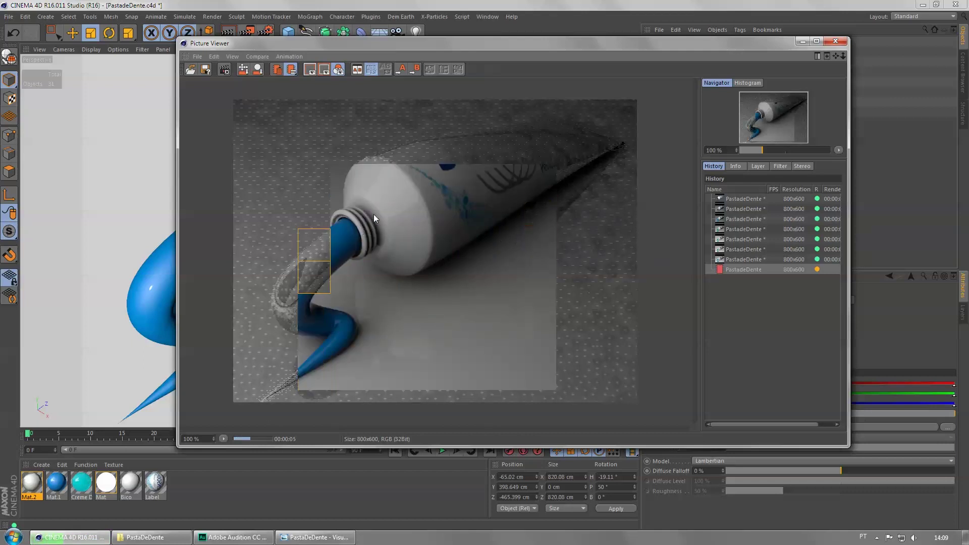
{"action": "left_click", "coordinate": [740, 269]}
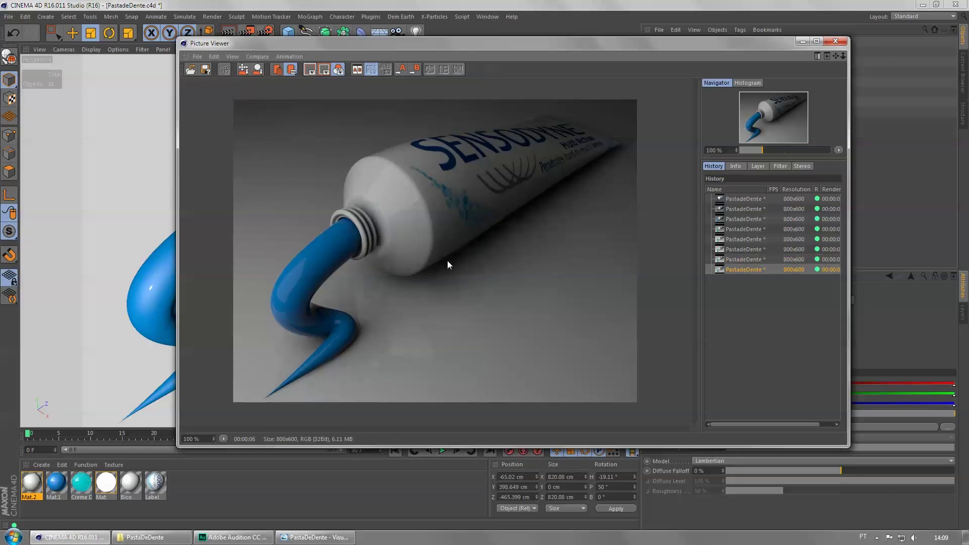
{"action": "left_click", "coordinate": [738, 261]}
{"action": "left_click", "coordinate": [738, 267]}
{"action": "left_click", "coordinate": [737, 260]}
{"action": "left_click", "coordinate": [735, 270]}
{"action": "left_click", "coordinate": [734, 261]}
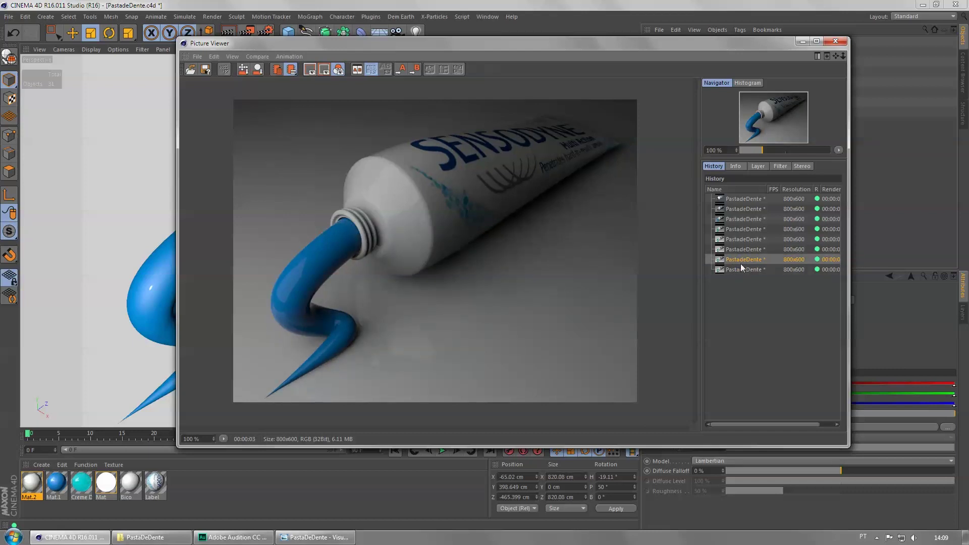
{"action": "left_click", "coordinate": [740, 269]}
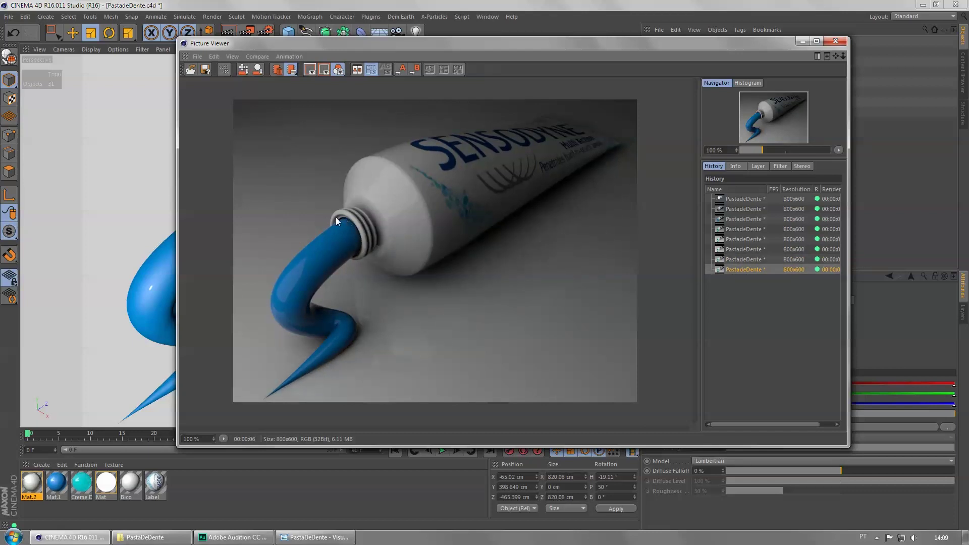
{"action": "left_click", "coordinate": [738, 262]}
{"action": "left_click", "coordinate": [739, 267]}
{"action": "left_click", "coordinate": [836, 43]}
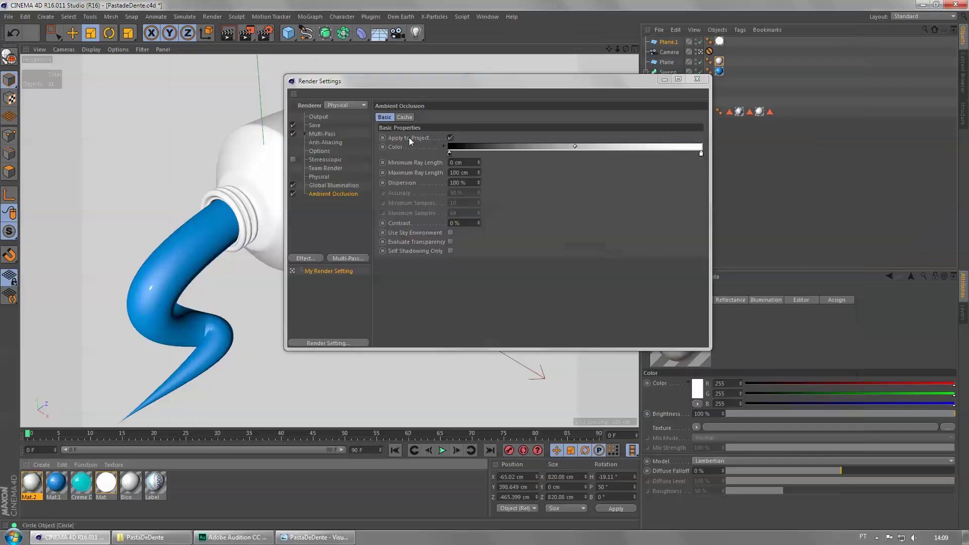
- Set the Global Illumination preset to Interior - High
{"action": "left_click", "coordinate": [323, 186]}
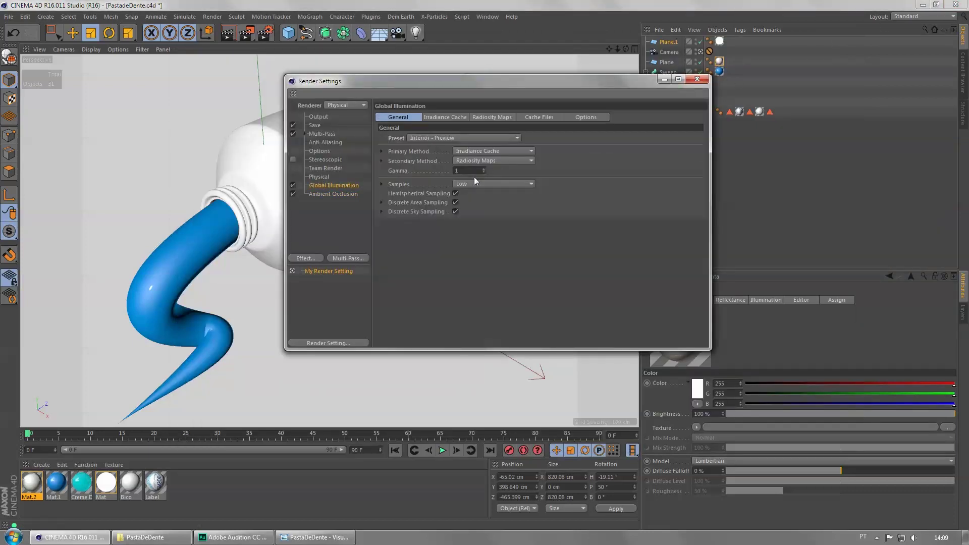
{"action": "left_click", "coordinate": [462, 137]}
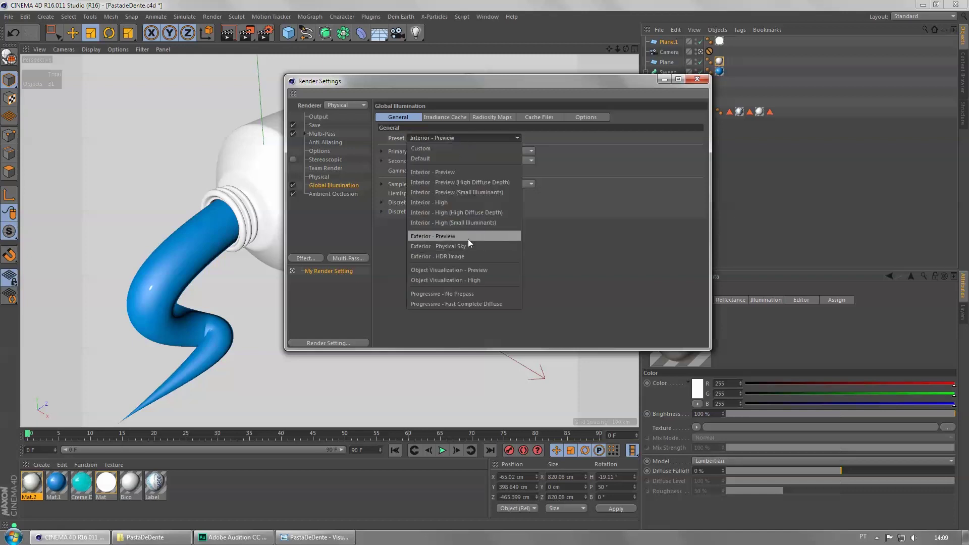
{"action": "left_click", "coordinate": [454, 203]}
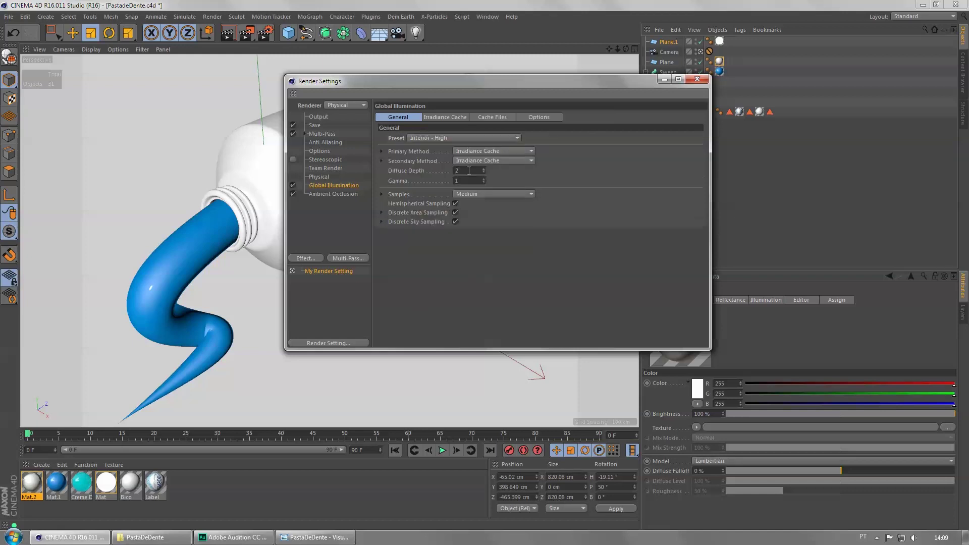
- Render the scene with the higher Global Illumination quality and compare it with the render before it
{"action": "left_click", "coordinate": [247, 33]}
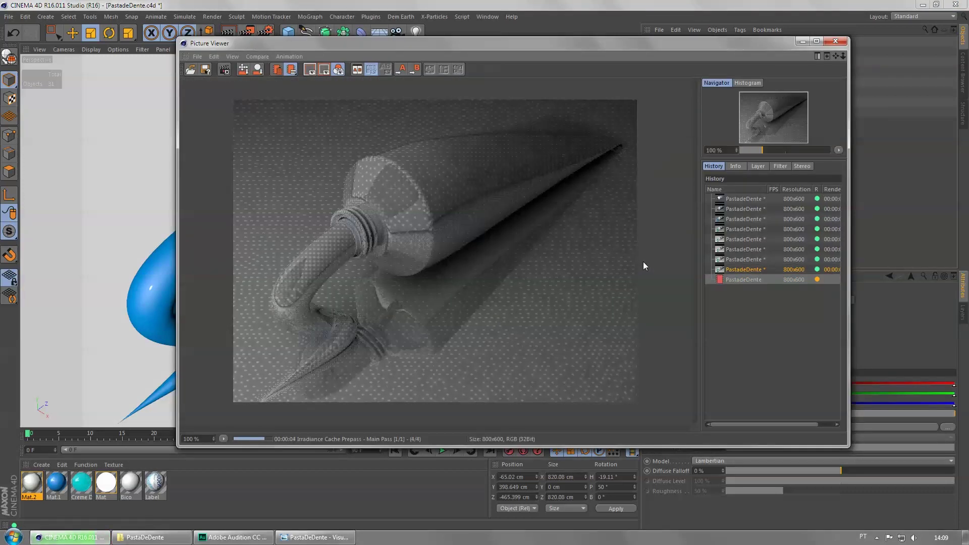
{"action": "left_click", "coordinate": [736, 271]}
{"action": "left_click", "coordinate": [738, 279]}
{"action": "left_click", "coordinate": [737, 272]}
{"action": "left_click", "coordinate": [738, 278]}
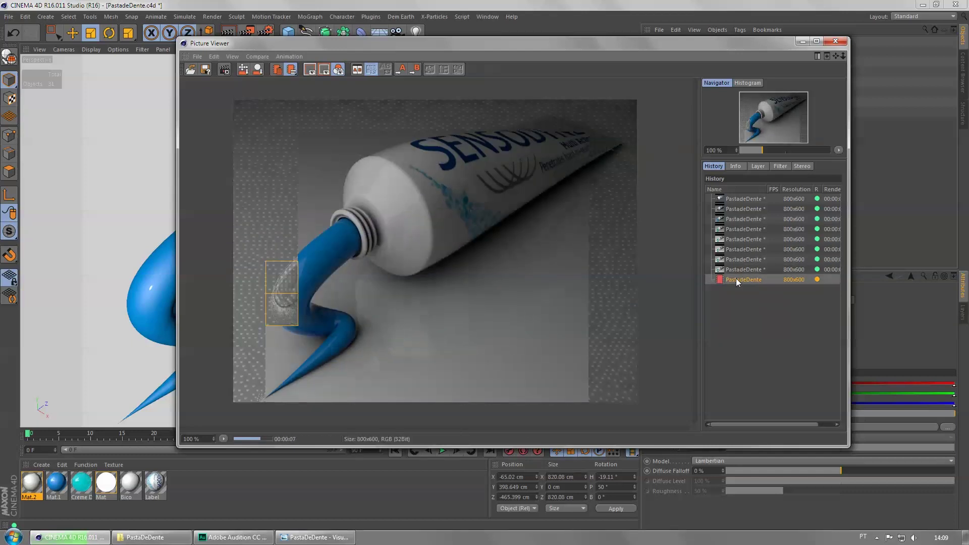
{"action": "left_click", "coordinate": [735, 275]}
{"action": "left_click", "coordinate": [735, 277]}
{"action": "left_click", "coordinate": [736, 273]}
{"action": "left_click", "coordinate": [738, 278]}
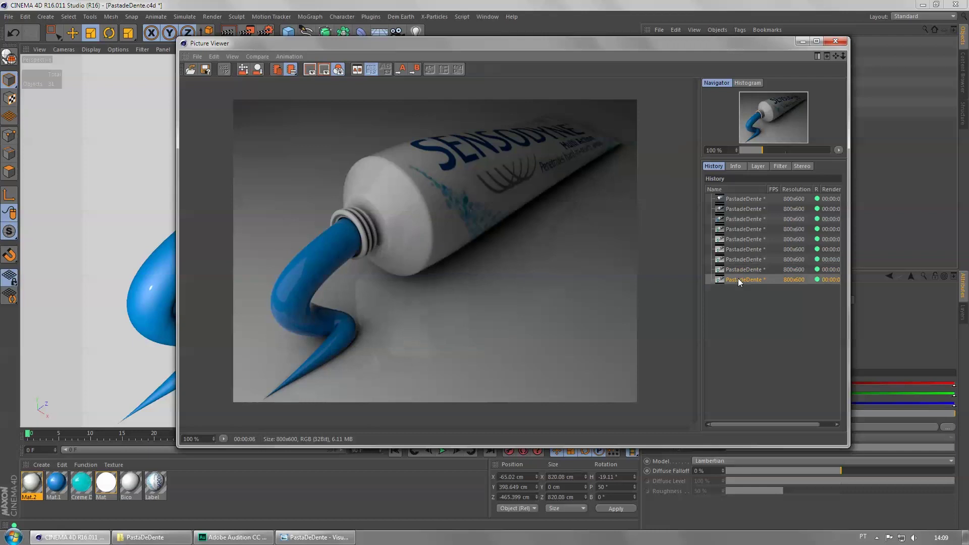
{"action": "left_click", "coordinate": [836, 42]}
- Set the luminance brightness of the white light material Mat to 150% and test-render the scene
{"action": "double_click", "coordinate": [106, 483]}
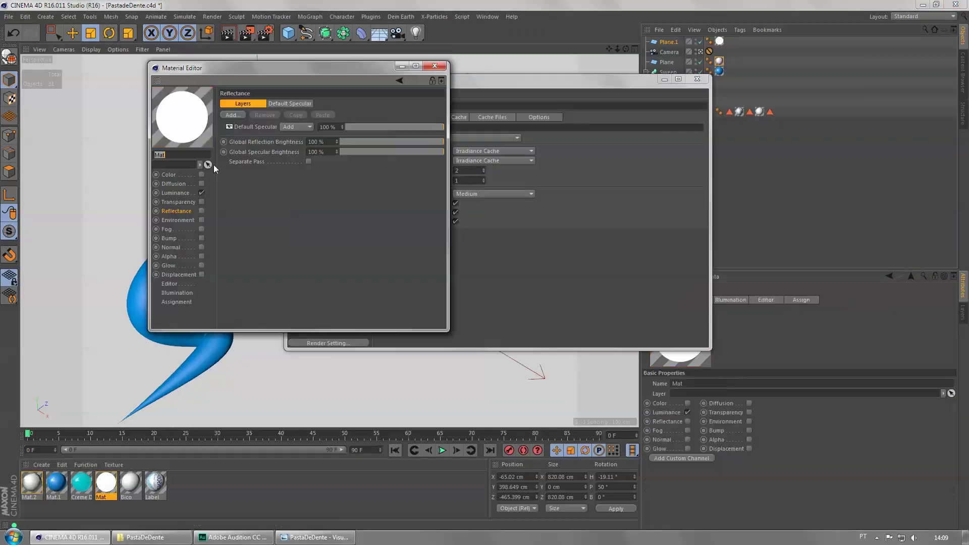
{"action": "left_click", "coordinate": [177, 193]}
{"action": "type", "text": "150"}
{"action": "key", "text": "Return"}
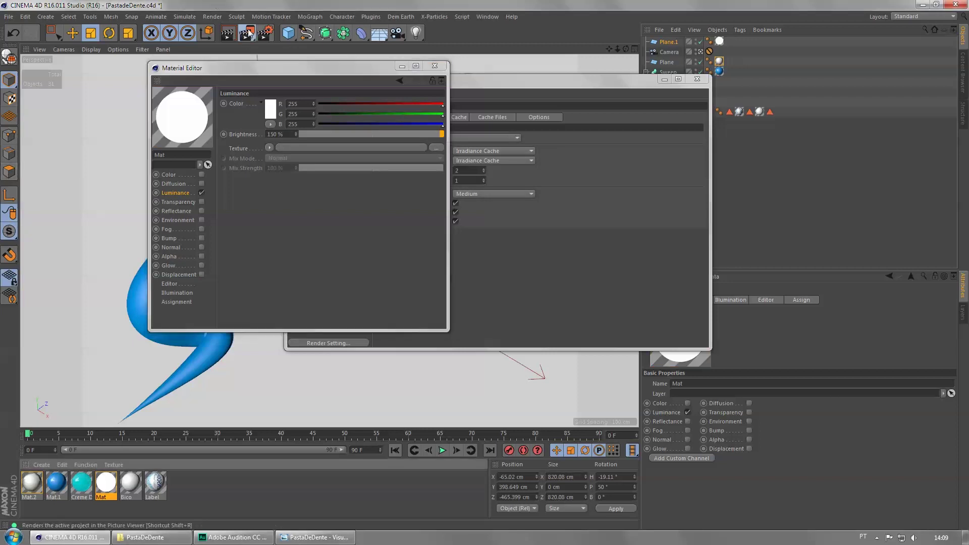
{"action": "left_click", "coordinate": [247, 34]}
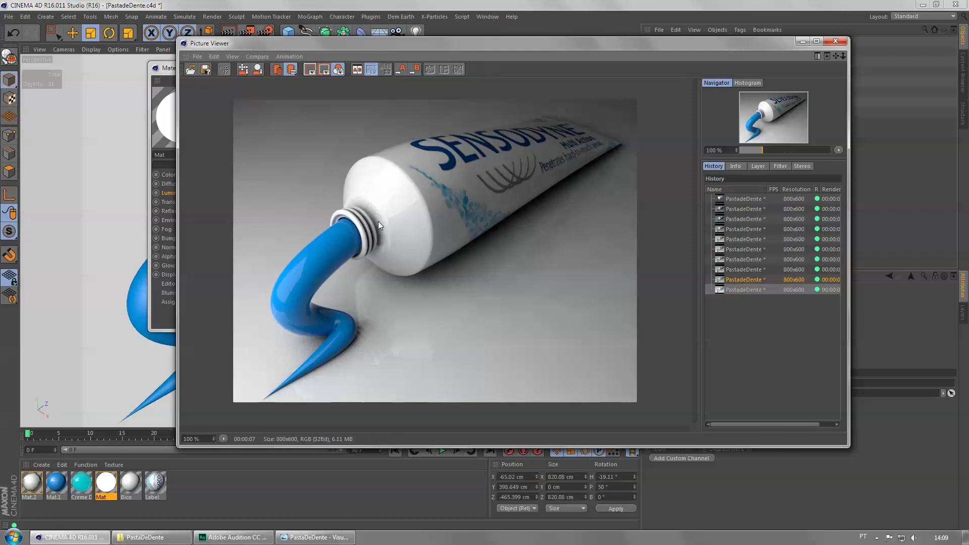
{"action": "left_click", "coordinate": [832, 42]}
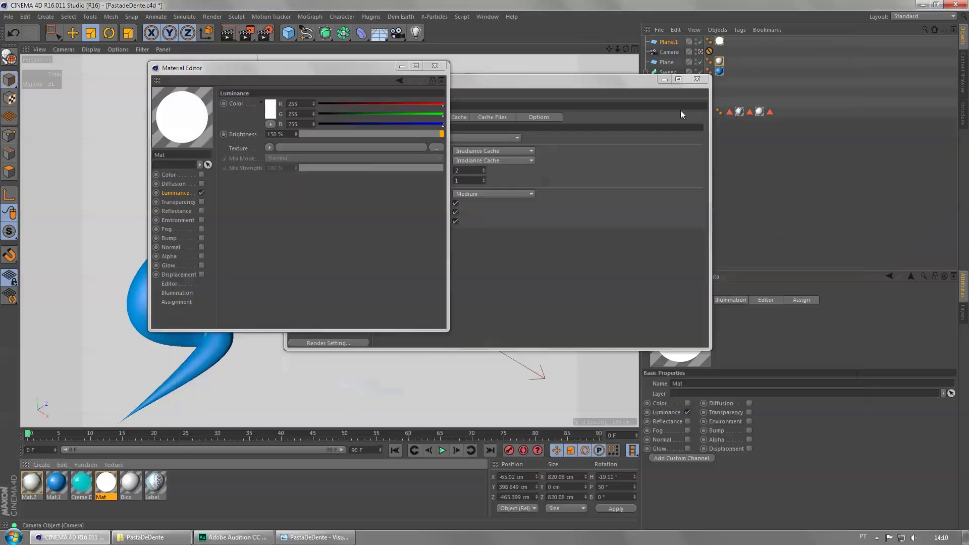
- Set the Physical renderer's Sampling Quality to High and close the render settings and Material Editor
{"action": "left_click", "coordinate": [592, 83]}
{"action": "left_click", "coordinate": [329, 177]}
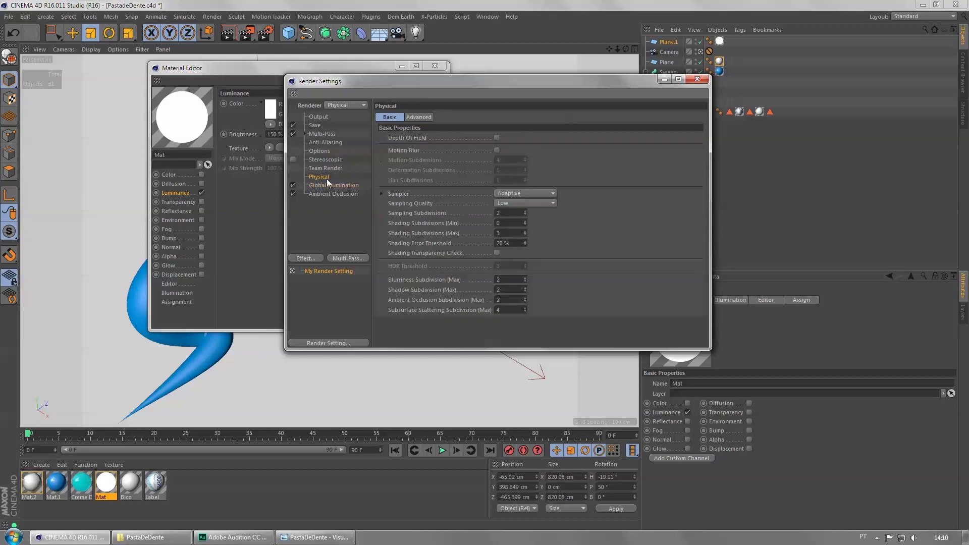
{"action": "left_click", "coordinate": [522, 202]}
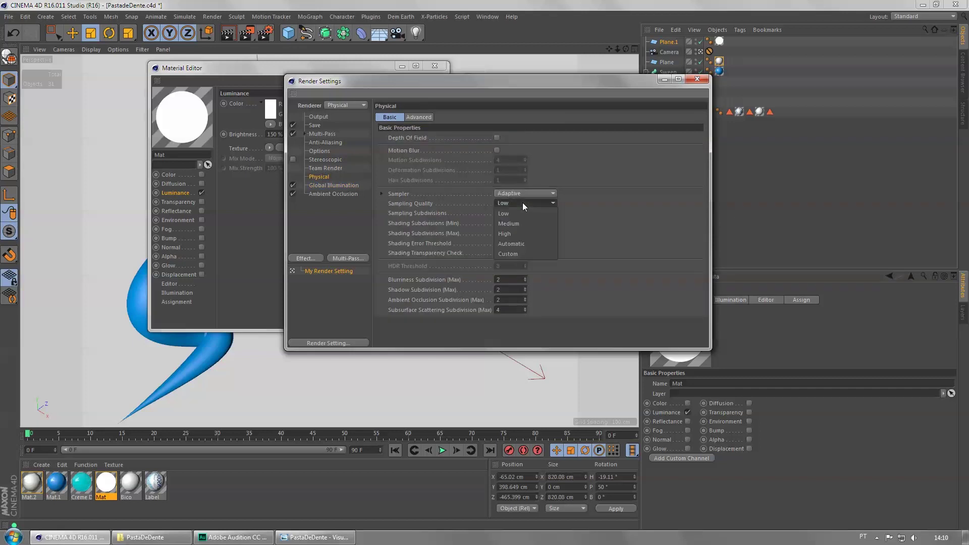
{"action": "left_click", "coordinate": [512, 234]}
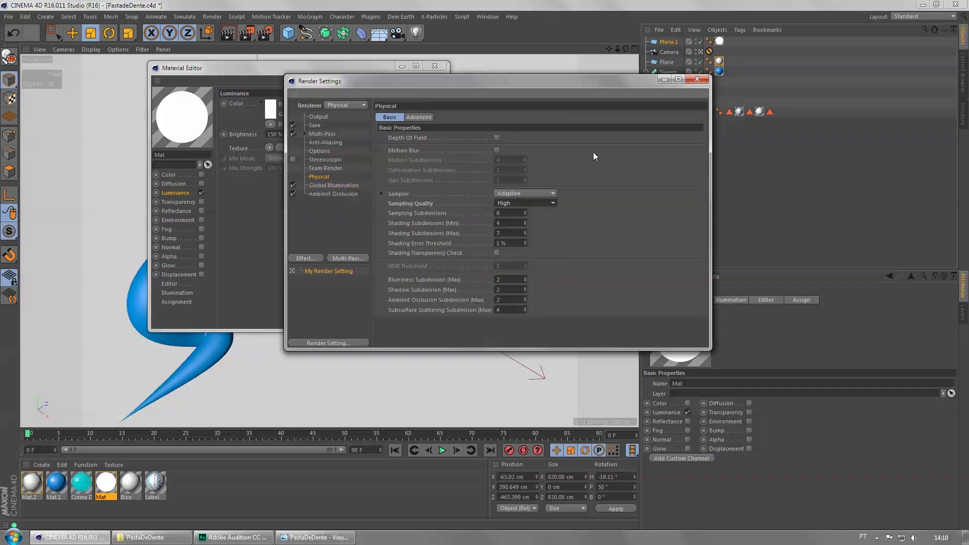
{"action": "left_click", "coordinate": [698, 79]}
{"action": "left_click", "coordinate": [435, 66]}
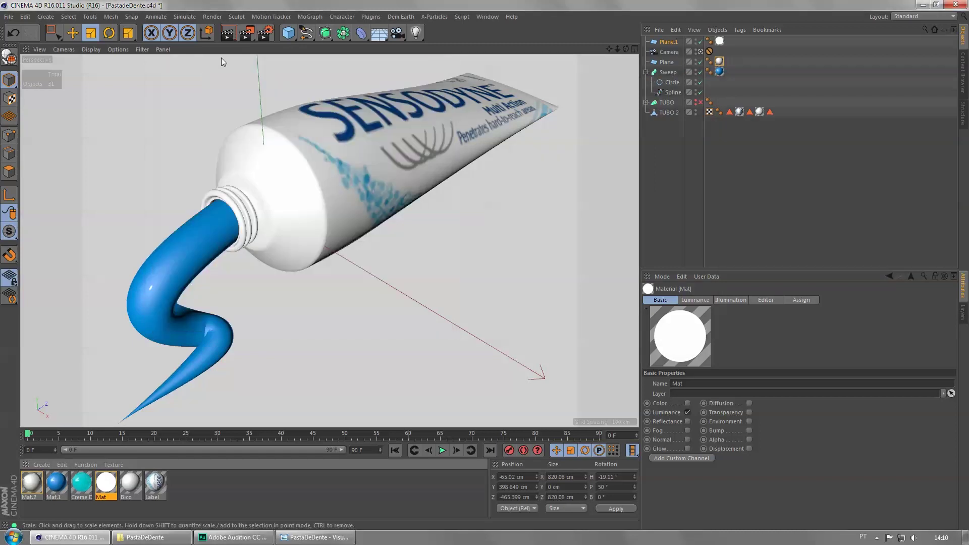
- Start a Team Render to the Picture Viewer and bring up the list of Team Render machines
{"action": "left_click", "coordinate": [246, 36]}
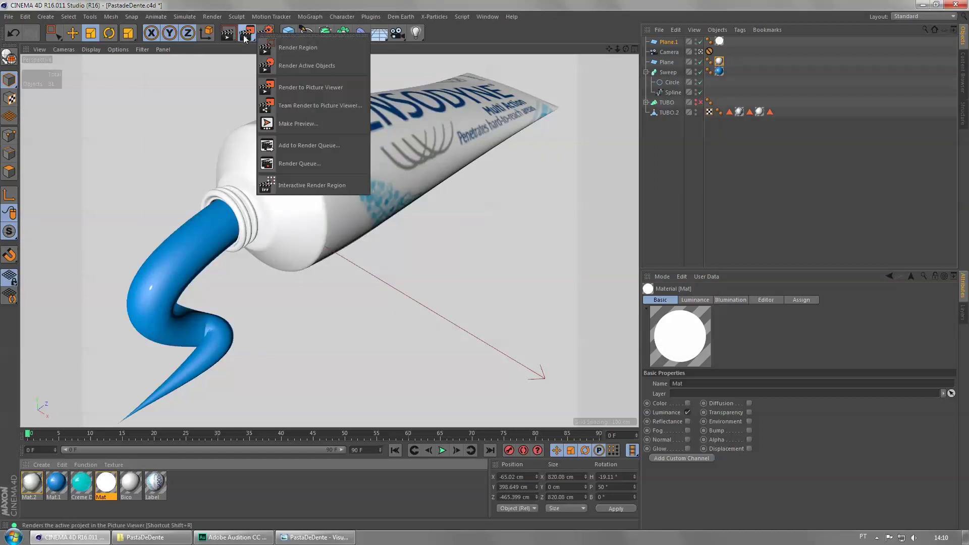
{"action": "left_click", "coordinate": [322, 111]}
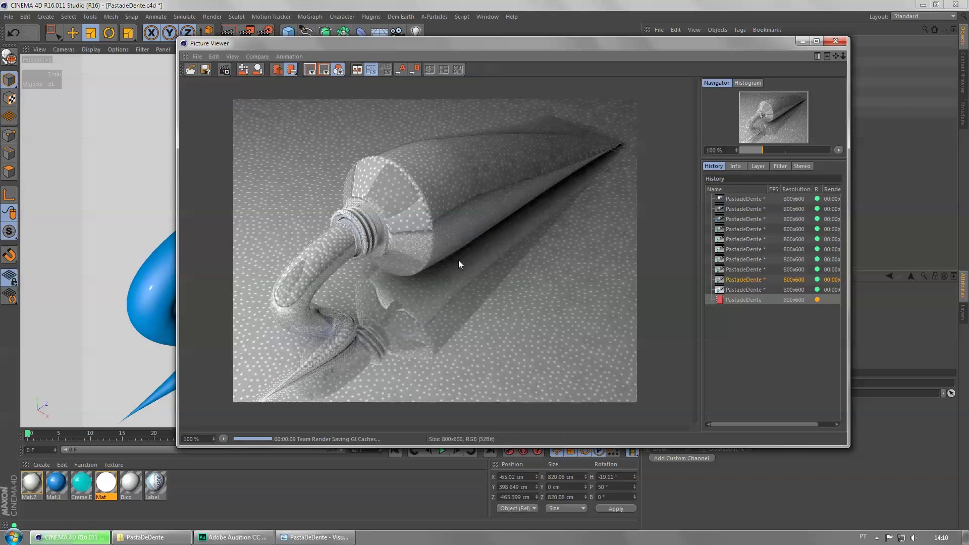
{"action": "left_click", "coordinate": [212, 16]}
{"action": "left_click", "coordinate": [235, 161]}
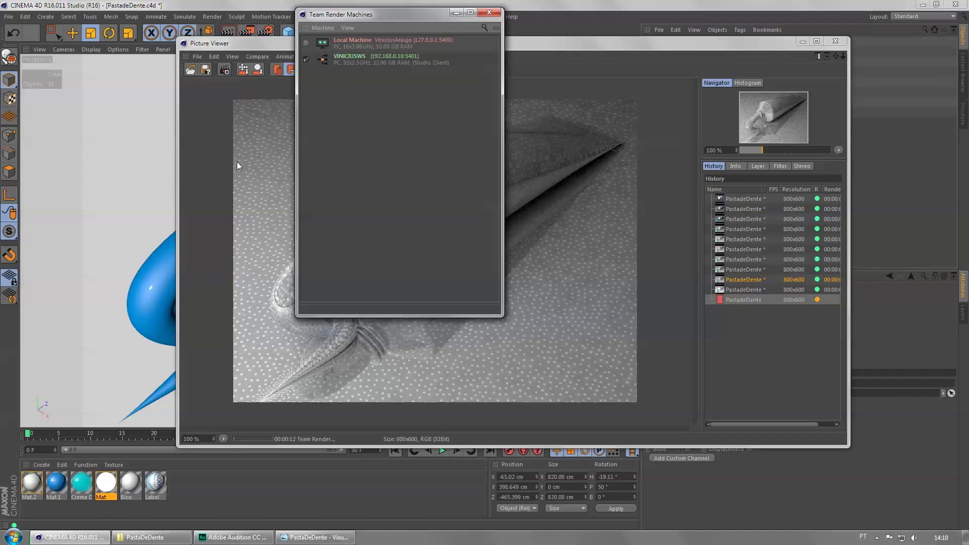
- Close the Team Render machine list, stop the running render and close the Picture Viewer
{"action": "left_click", "coordinate": [499, 11]}
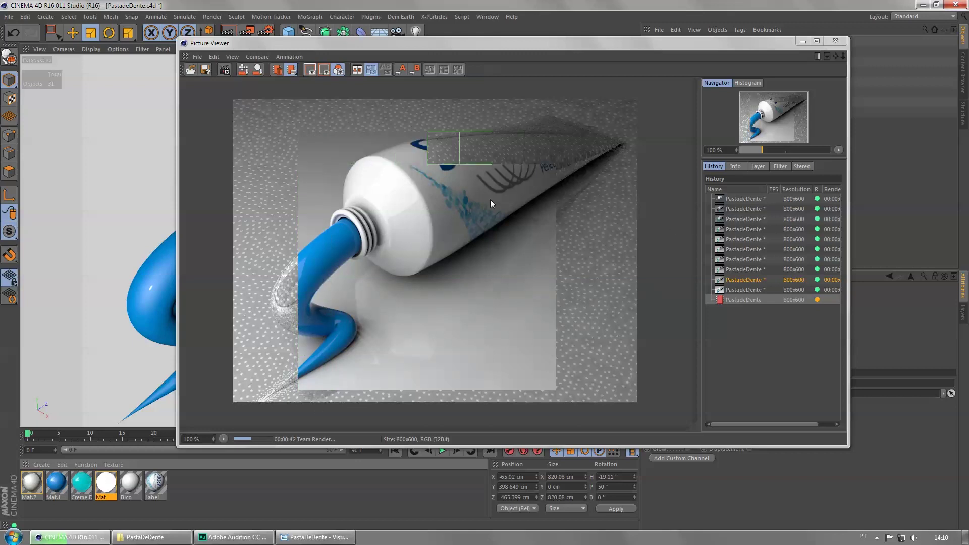
{"action": "left_click", "coordinate": [224, 69]}
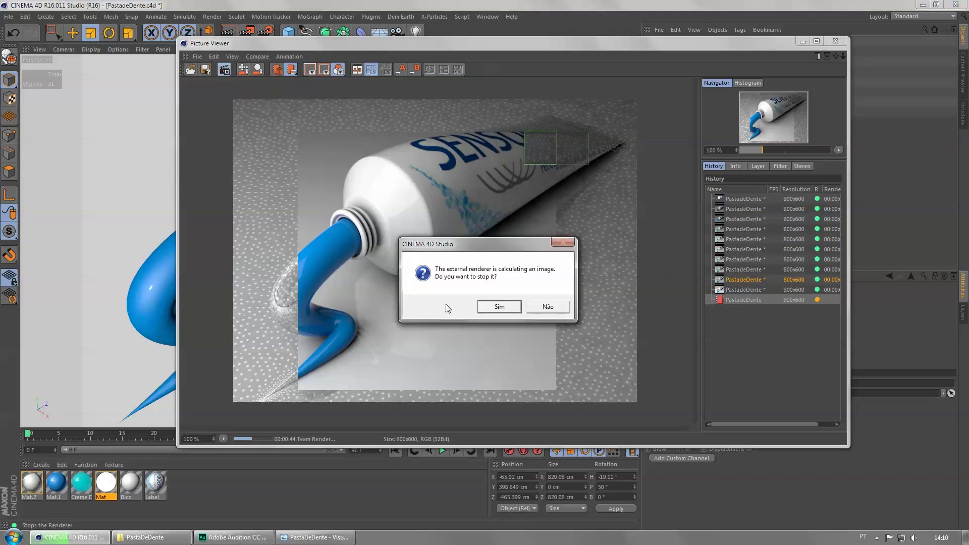
{"action": "left_click", "coordinate": [490, 308]}
{"action": "left_click", "coordinate": [835, 40]}
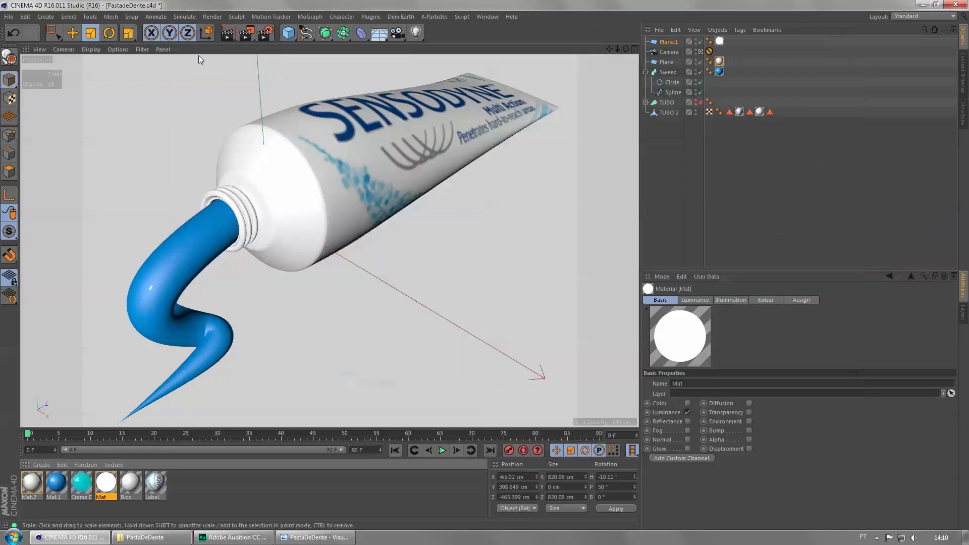
- Examine the render settings for Physical sampling quality, the Global Illumination preset and Ambient Occlusion
{"action": "left_click", "coordinate": [266, 32]}
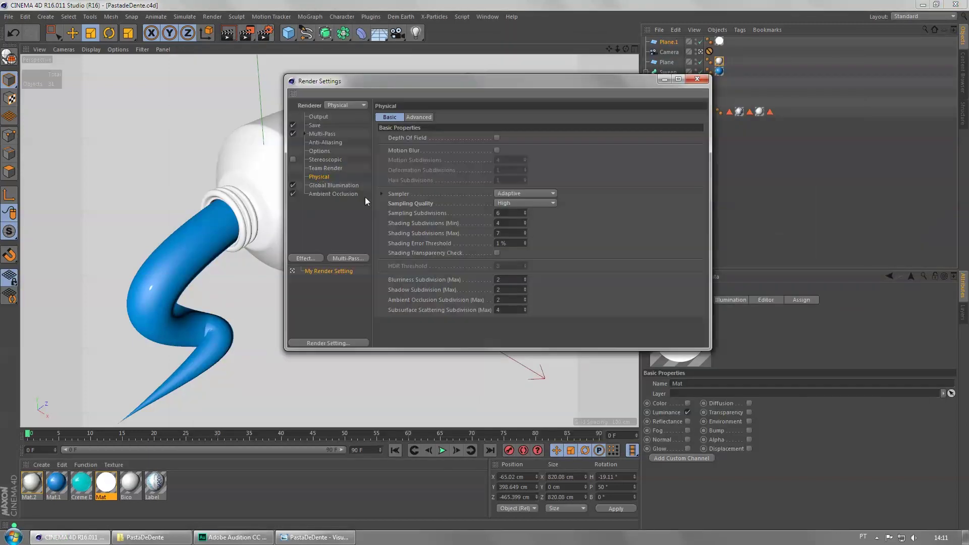
{"action": "left_click", "coordinate": [318, 187]}
{"action": "left_click", "coordinate": [321, 177]}
{"action": "left_click", "coordinate": [528, 202]}
{"action": "left_click", "coordinate": [513, 212]}
{"action": "left_click", "coordinate": [352, 185]}
{"action": "left_click", "coordinate": [439, 136]}
{"action": "left_click", "coordinate": [438, 136]}
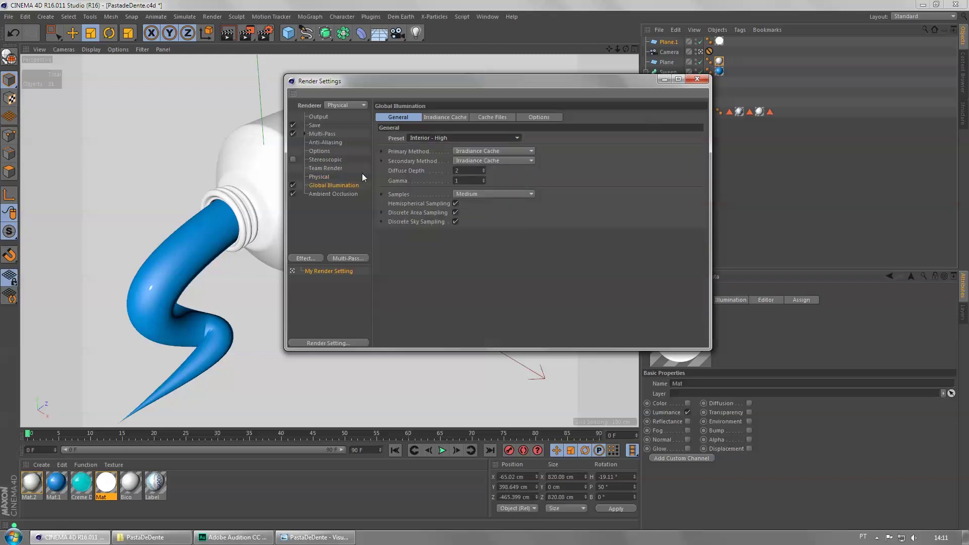
{"action": "left_click", "coordinate": [329, 196]}
{"action": "left_click", "coordinate": [697, 80]}
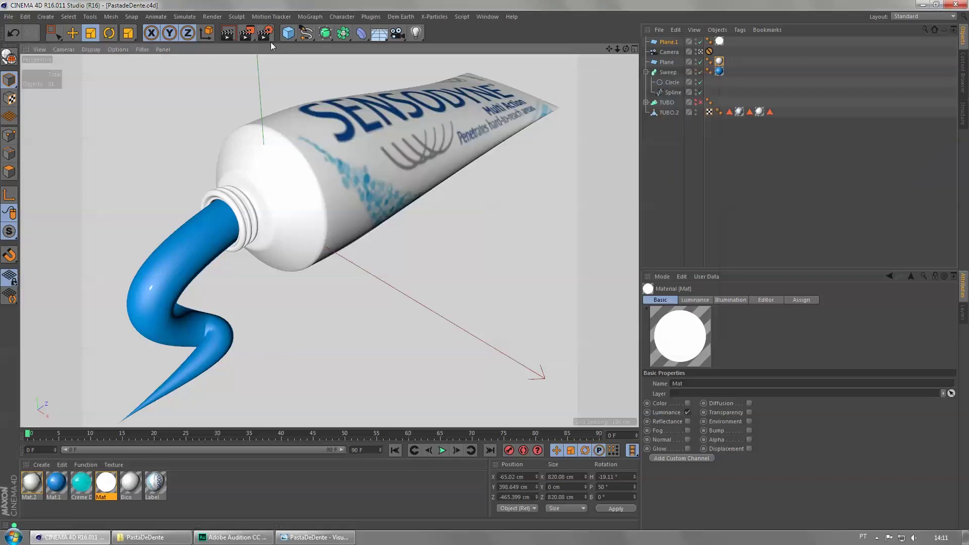
- Add a Cylinder primitive at the scene origin
{"action": "left_click", "coordinate": [289, 32]}
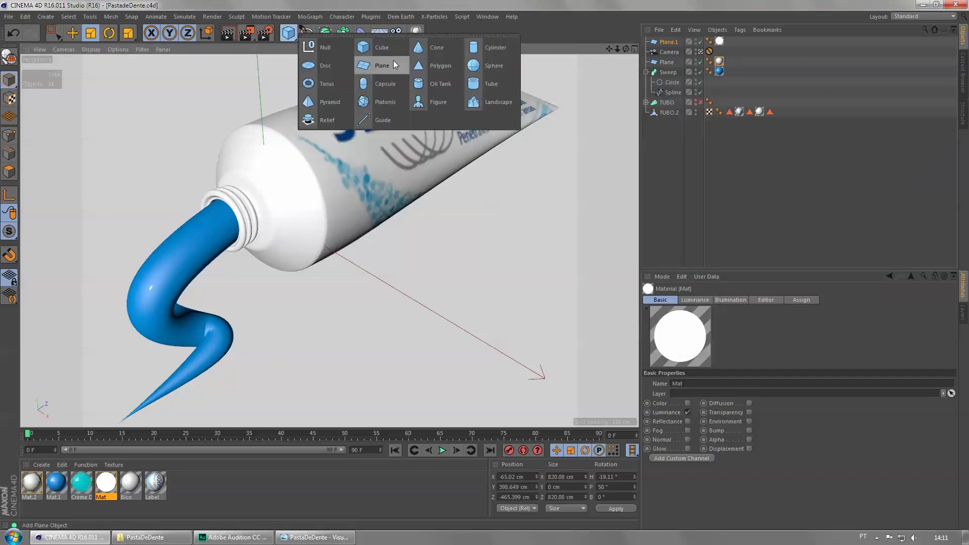
{"action": "left_click", "coordinate": [489, 49]}
{"action": "key", "text": "t"}
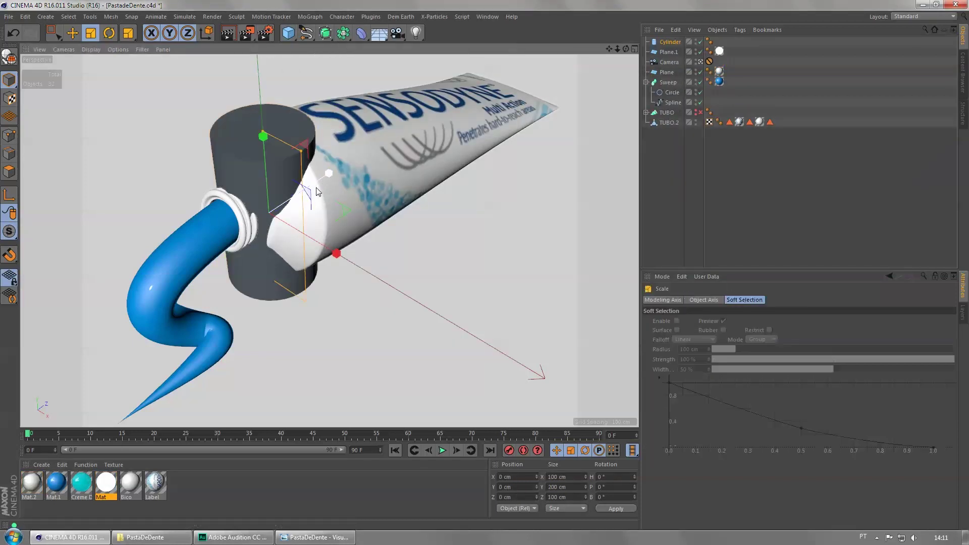
{"action": "key", "text": "e"}
{"action": "left_click", "coordinate": [259, 169]}
{"action": "key", "text": "t"}
{"action": "key", "text": "r"}
{"action": "left_click_drag", "start_coordinate": [252, 169], "coordinate": [243, 237]}
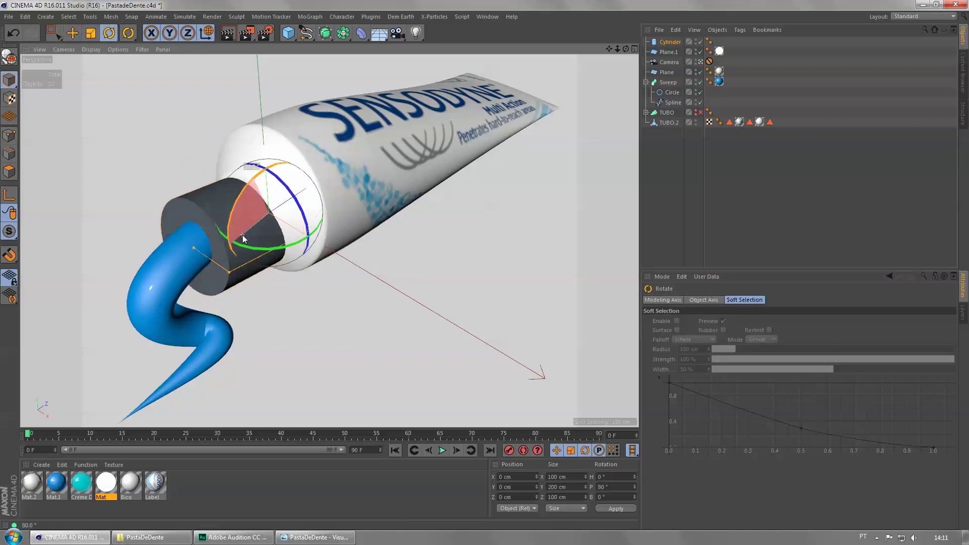
{"action": "key", "text": "e"}
{"action": "left_click_drag", "start_coordinate": [264, 184], "coordinate": [266, 168]}
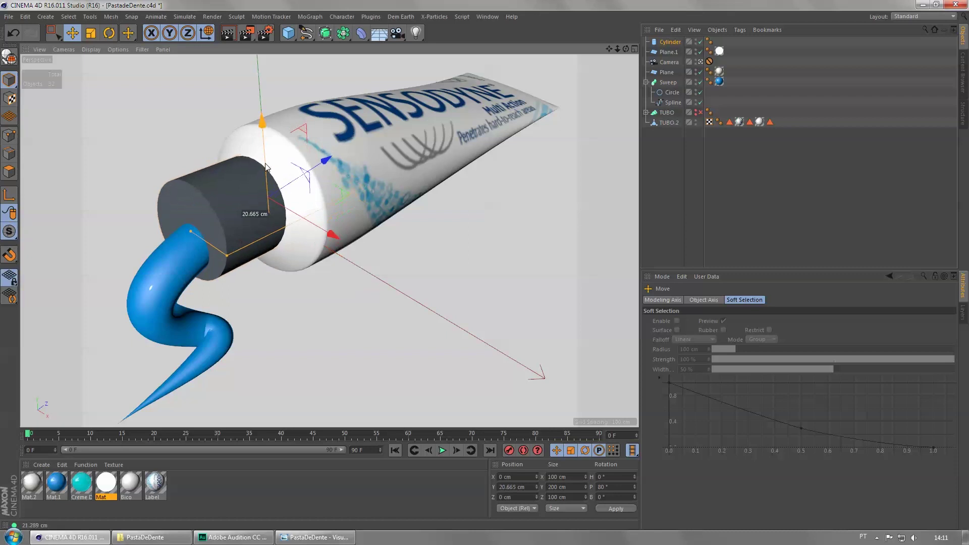
{"action": "key", "text": "t"}
{"action": "left_click_drag", "start_coordinate": [156, 231], "coordinate": [268, 138]}
{"action": "key", "text": "e"}
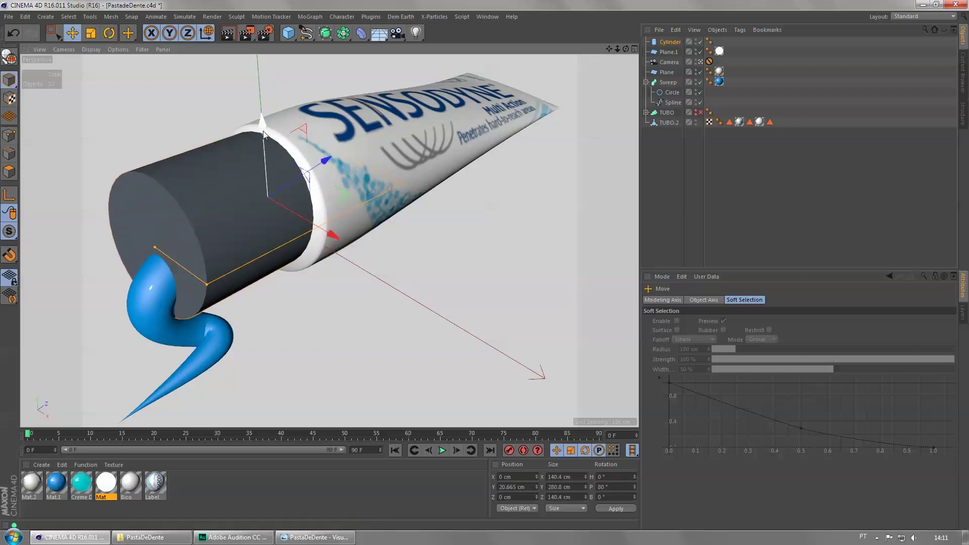
{"action": "key", "text": "r"}
{"action": "left_click_drag", "start_coordinate": [231, 196], "coordinate": [298, 132]}
{"action": "key", "text": "ctrl+z"}
{"action": "key", "text": "ctrl+z"}
{"action": "key", "text": "ctrl+z"}
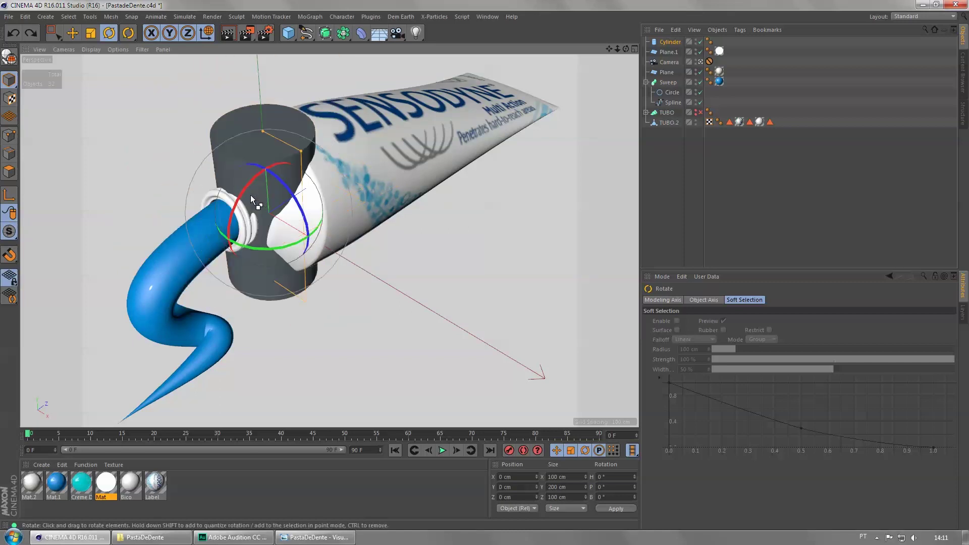
- Pitch the cylinder by 90° and scale it up uniformly to about 140 cm in diameter
{"action": "left_click_drag", "start_coordinate": [253, 177], "coordinate": [234, 247]}
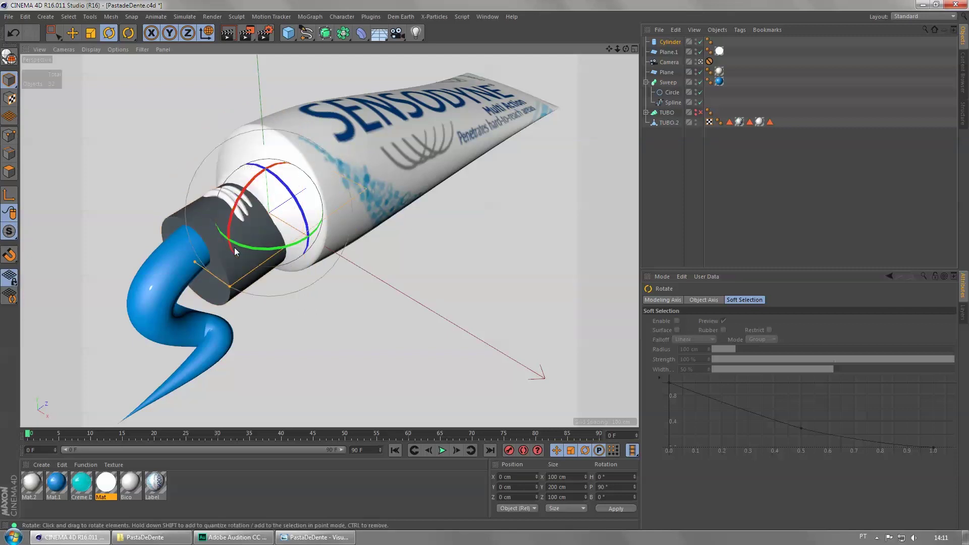
{"action": "key", "text": "t"}
{"action": "left_click_drag", "start_coordinate": [208, 298], "coordinate": [253, 268]}
- Shorten the cylinder to about 130 cm in height and shift it to about Y 16 cm, Z -47 cm
{"action": "key", "text": "e"}
{"action": "mouse_move", "coordinate": [269, 170]}
{"action": "left_mouse_down"}
{"action": "mouse_move", "coordinate": [267, 136]}
{"action": "mouse_move", "coordinate": [268, 157]}
{"action": "left_mouse_up"}
{"action": "left_click_drag", "start_coordinate": [159, 272], "coordinate": [221, 232]}
{"action": "left_click_drag", "start_coordinate": [324, 165], "coordinate": [293, 189]}
- Rotate the cylinder back upright to a pitch of 0°
{"action": "key", "text": "r"}
{"action": "mouse_move", "coordinate": [237, 177]}
{"action": "left_mouse_down"}
{"action": "mouse_move", "coordinate": [263, 182]}
{"action": "mouse_move", "coordinate": [253, 180]}
{"action": "left_mouse_up"}
{"action": "key", "text": "ctrl+z"}
{"action": "left_click_drag", "start_coordinate": [203, 208], "coordinate": [263, 172], "text": "shift"}
- Lower the cylinder in the Front view to about Y -15 cm so its base sits on the floor
{"action": "key", "text": "e"}
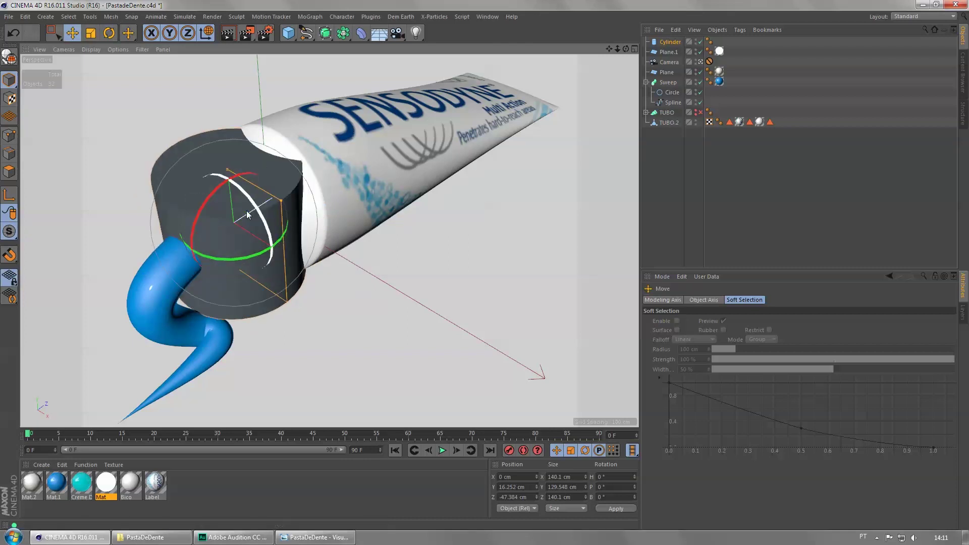
{"action": "middle_click", "coordinate": [244, 224]}
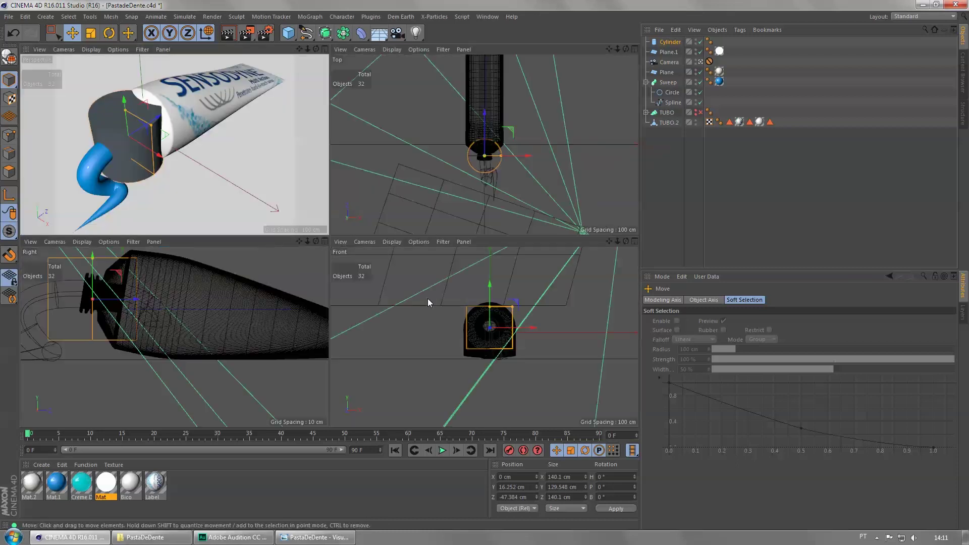
{"action": "middle_click", "coordinate": [428, 299]}
{"action": "scroll", "coordinate": [325, 246], "scroll_direction": "up", "scroll_amount": 2}
{"action": "left_click_drag", "start_coordinate": [346, 143], "coordinate": [345, 162]}
{"action": "scroll", "coordinate": [313, 293], "scroll_direction": "up", "scroll_amount": 3}
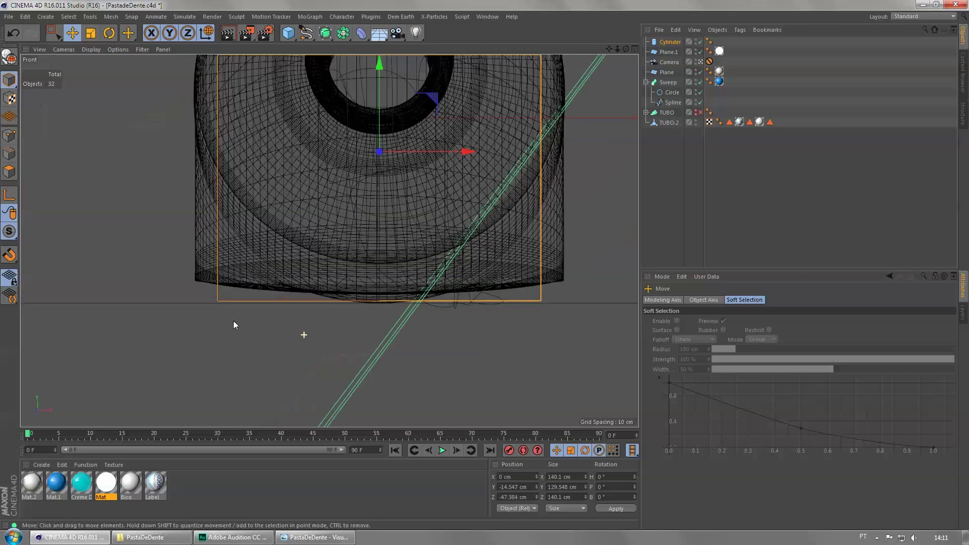
{"action": "left_click_drag", "start_coordinate": [378, 105], "coordinate": [377, 106]}
- Set the cylinder's rotation segments to 120
{"action": "left_click", "coordinate": [677, 44]}
{"action": "middle_click", "coordinate": [381, 206]}
{"action": "middle_click", "coordinate": [195, 229]}
{"action": "left_click_drag", "start_coordinate": [725, 351], "coordinate": [543, 328]}
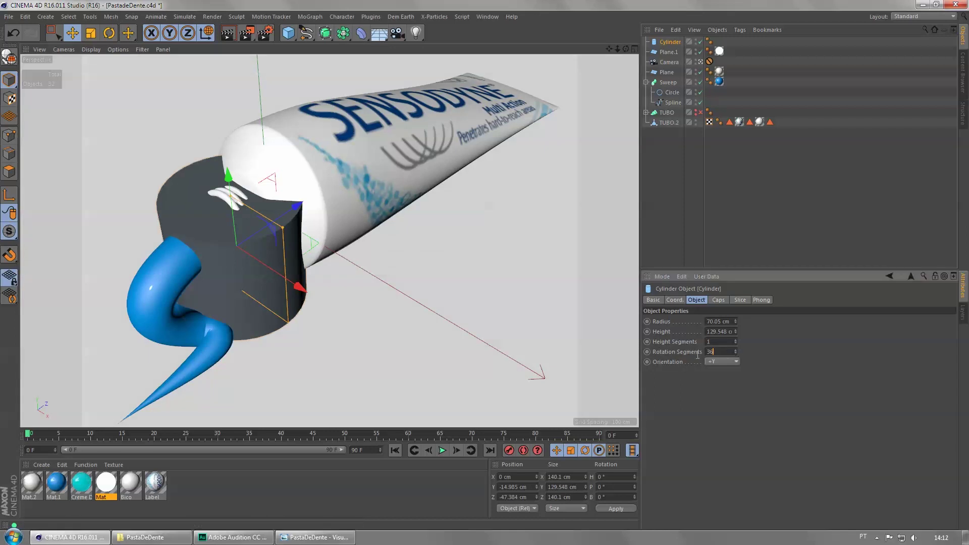
{"action": "type", "text": "120"}
{"action": "key", "text": "Return"}
- Enable the fillet on the cylinder's caps with a radius of 4 cm
{"action": "left_click", "coordinate": [719, 301]}
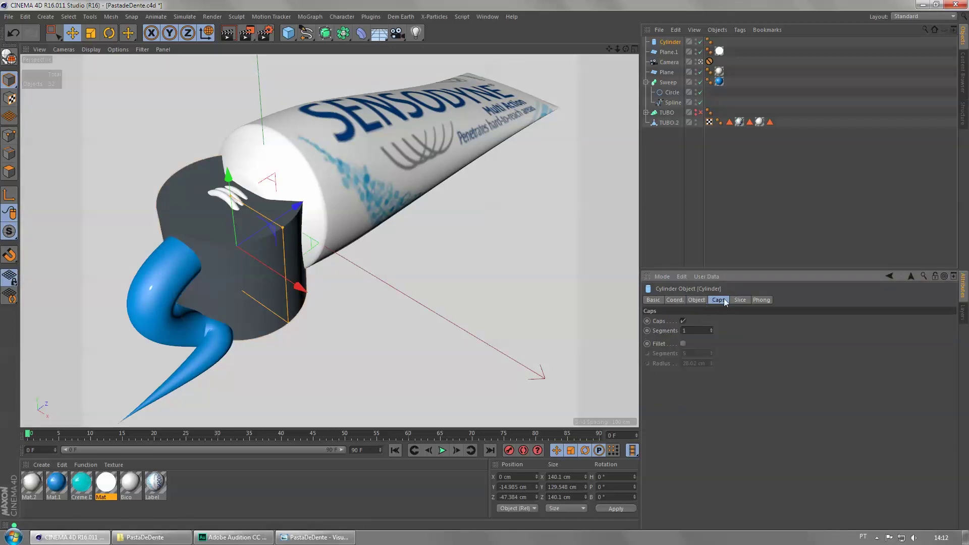
{"action": "left_click", "coordinate": [683, 344]}
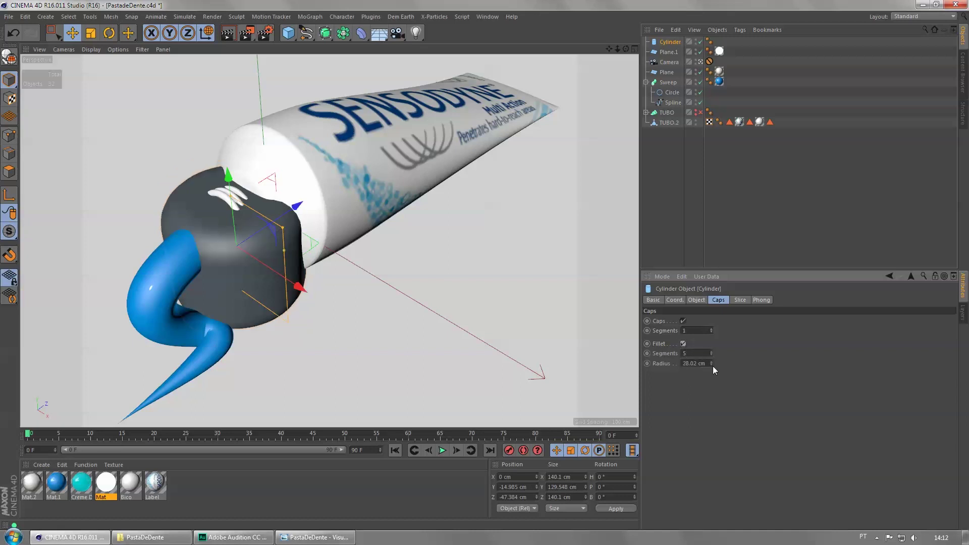
{"action": "left_click_drag", "start_coordinate": [711, 365], "coordinate": [691, 365]}
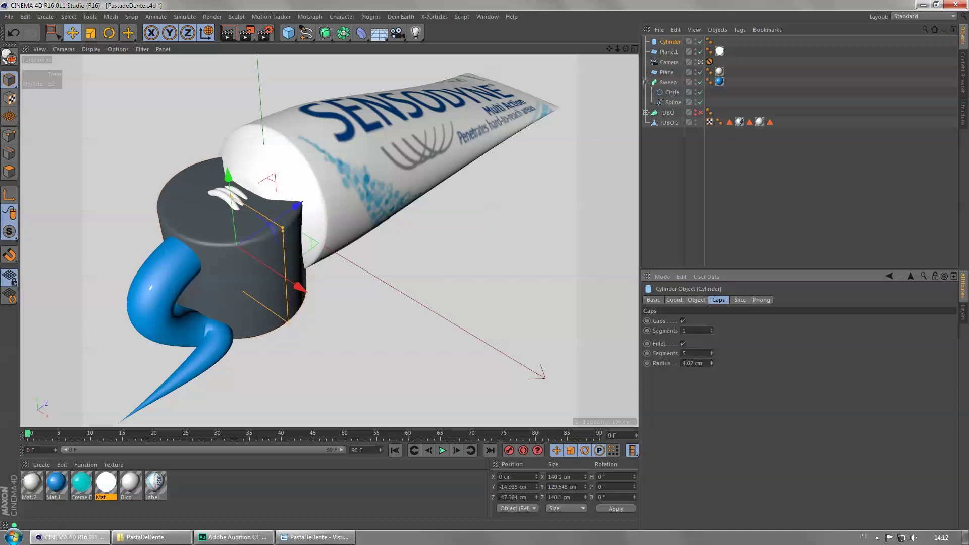
{"action": "double_click", "coordinate": [705, 364]}
{"action": "type", "text": "4"}
{"action": "key", "text": "Return"}
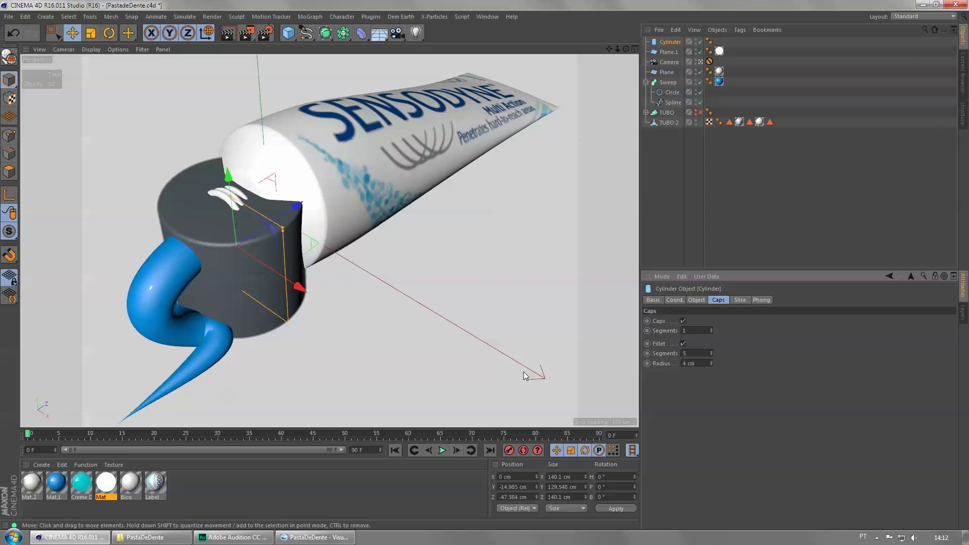
- Display the models shaded with mesh lines and set the cylinder's height segments to 4
{"action": "left_click", "coordinate": [88, 50]}
{"action": "left_click", "coordinate": [107, 74]}
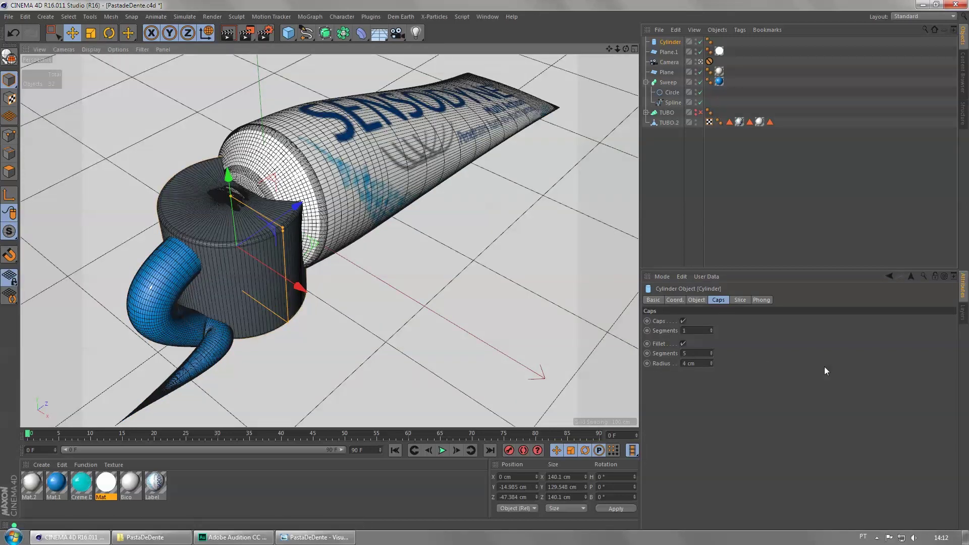
{"action": "left_click", "coordinate": [696, 300]}
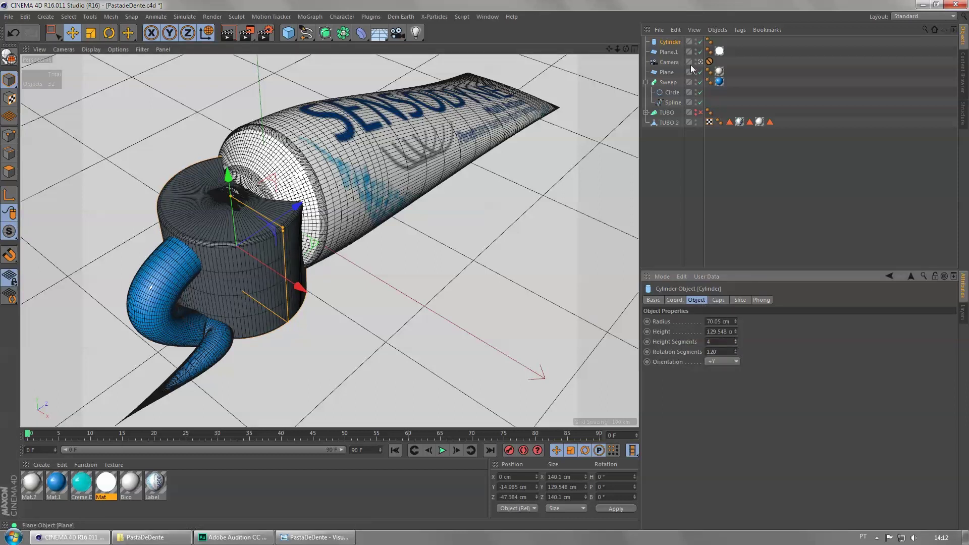
- Convert the cylinder to an editable polygon object and move it away from the tube's nozzle to about Z -209 cm
{"action": "left_click", "coordinate": [9, 60]}
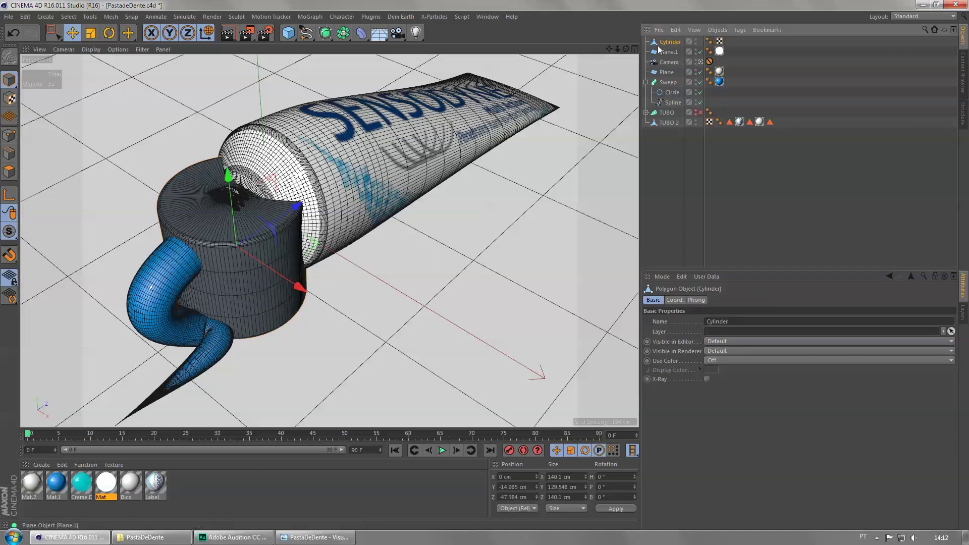
{"action": "middle_click", "coordinate": [216, 280]}
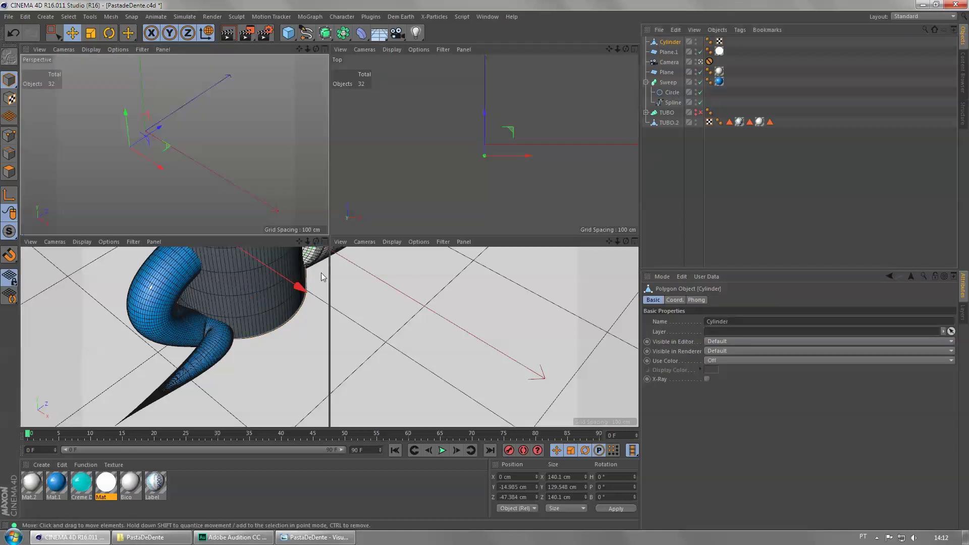
{"action": "middle_click", "coordinate": [165, 310]}
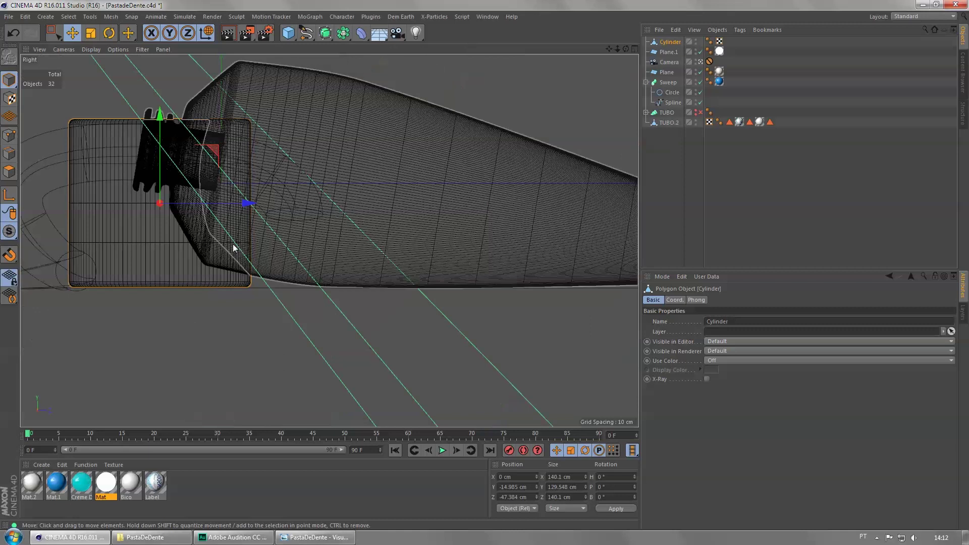
{"action": "middle_click_drag", "start_coordinate": [241, 253], "coordinate": [550, 321], "text": "alt"}
{"action": "left_click_drag", "start_coordinate": [557, 275], "coordinate": [347, 276]}
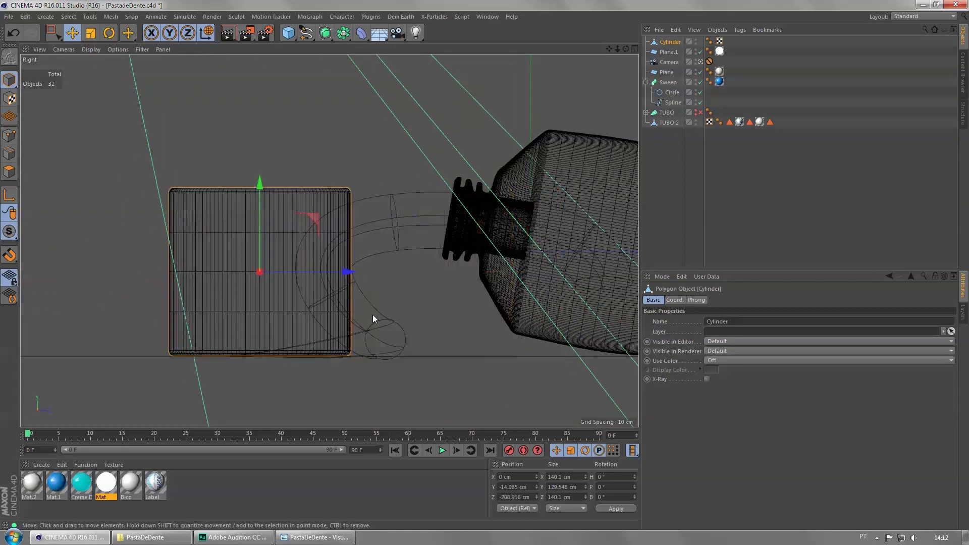
{"action": "middle_click_drag", "start_coordinate": [372, 314], "coordinate": [414, 307], "text": "alt"}
- Select the cylinder's two point rings above and below the middle and scale them inwards to about 130 cm wide
{"action": "left_click", "coordinate": [9, 136]}
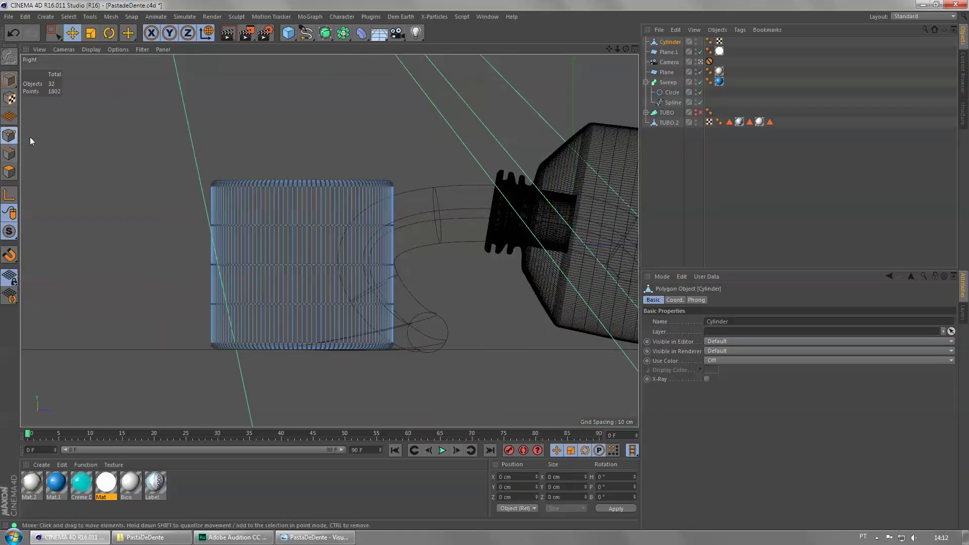
{"action": "left_click", "coordinate": [57, 34]}
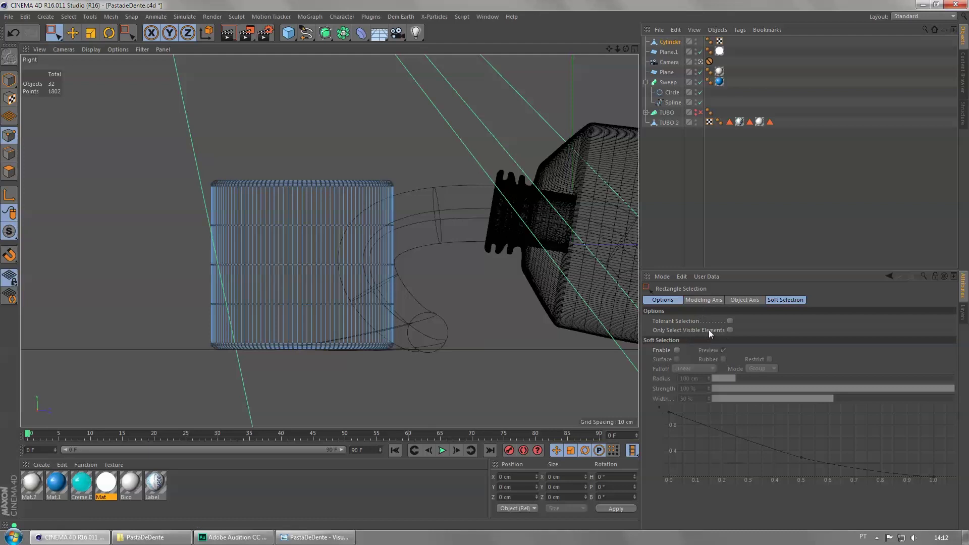
{"action": "left_click_drag", "start_coordinate": [170, 217], "coordinate": [445, 237]}
{"action": "left_click_drag", "start_coordinate": [185, 288], "coordinate": [414, 314]}
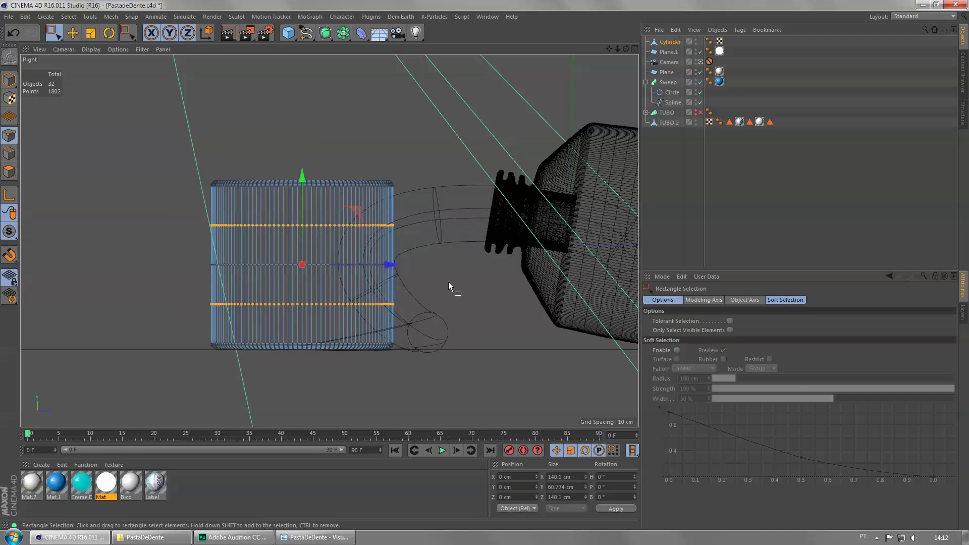
{"action": "key", "text": "t"}
{"action": "left_click_drag", "start_coordinate": [465, 251], "coordinate": [434, 257]}
- Select the cylinder's middle point ring and scale it inwards to about 120 cm wide
{"action": "left_click", "coordinate": [55, 35]}
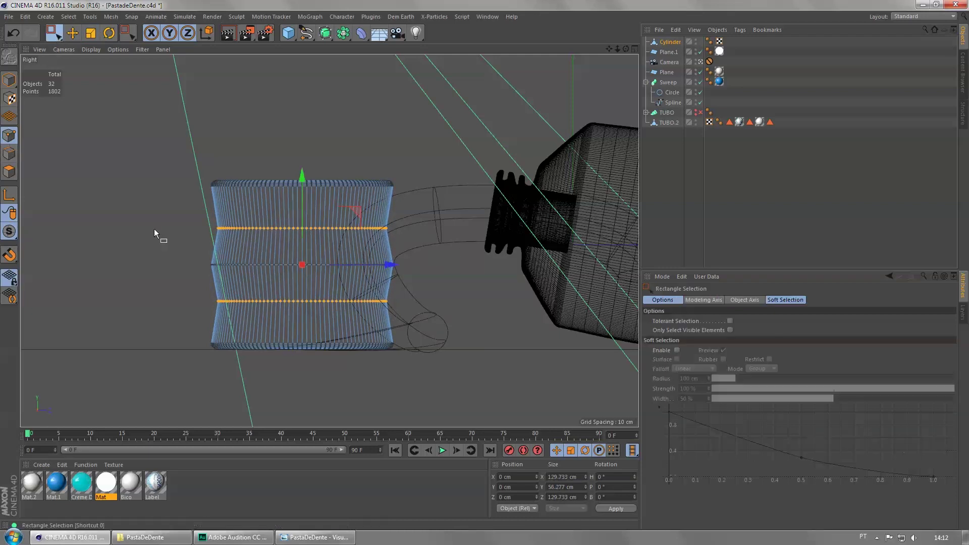
{"action": "left_click_drag", "start_coordinate": [181, 256], "coordinate": [432, 289]}
{"action": "key", "text": "t"}
{"action": "left_click_drag", "start_coordinate": [453, 229], "coordinate": [385, 228]}
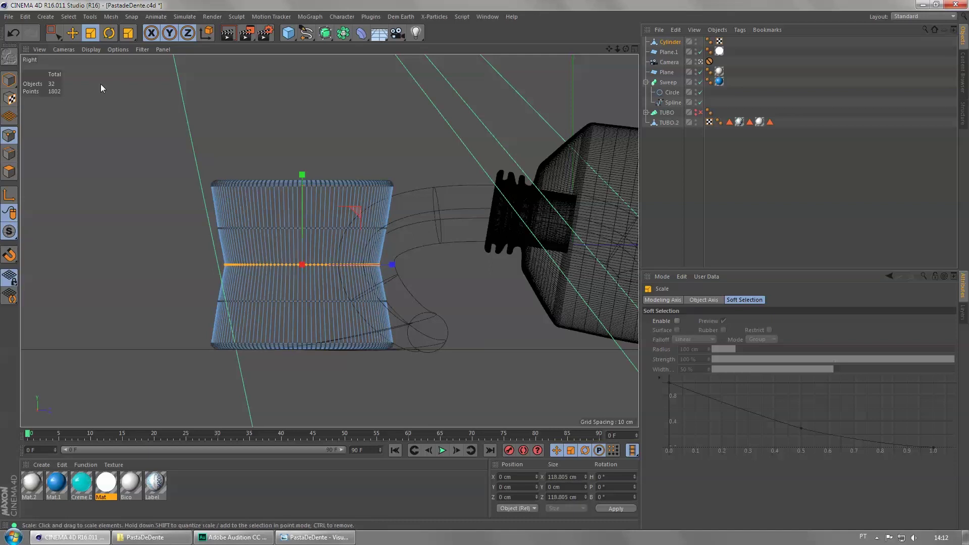
- Move the whole cylinder beside the tube's nozzle to about X -219 cm, Z -27 cm, and apply the Bico material
{"action": "left_click", "coordinate": [72, 34]}
{"action": "left_click", "coordinate": [9, 80]}
{"action": "middle_click", "coordinate": [129, 135]}
{"action": "middle_click", "coordinate": [129, 135]}
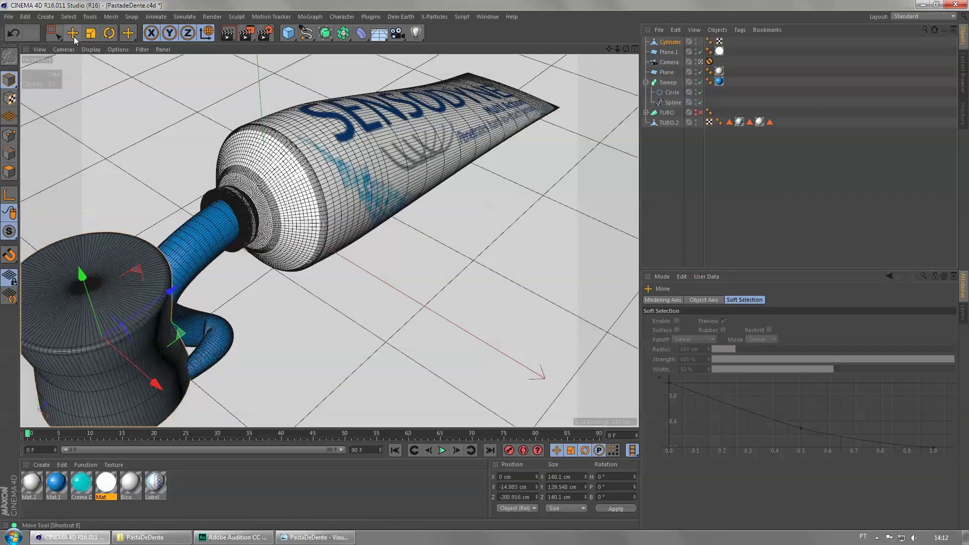
{"action": "left_click_drag", "start_coordinate": [172, 291], "coordinate": [177, 198]}
{"action": "left_click", "coordinate": [130, 485]}
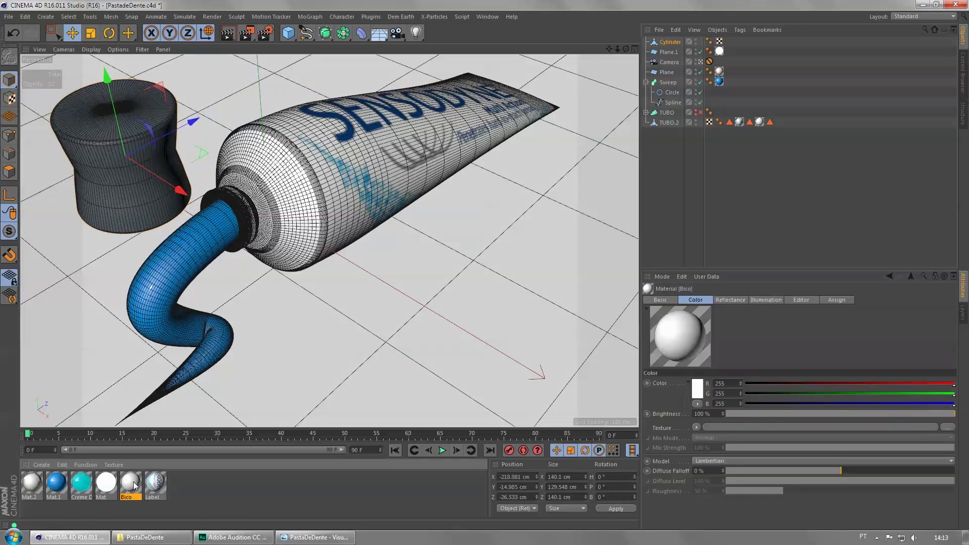
{"action": "left_click_drag", "start_coordinate": [165, 131], "coordinate": [165, 132]}
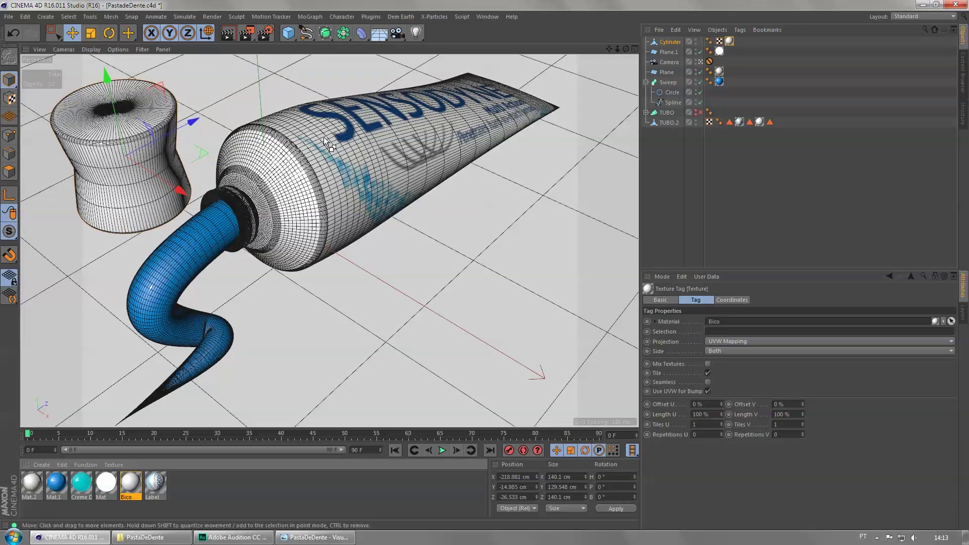
- Save the project and add an Ambient Occlusion pass to the multi-pass render settings
{"action": "key", "text": "ctrl+s"}
{"action": "left_click_drag", "start_coordinate": [246, 33], "coordinate": [235, 161]}
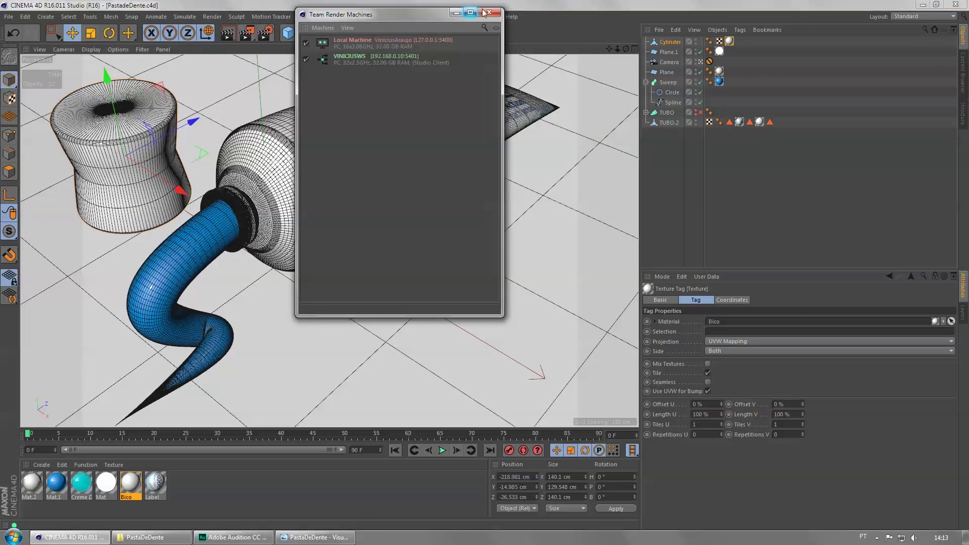
{"action": "left_click", "coordinate": [489, 12]}
{"action": "left_click", "coordinate": [263, 36]}
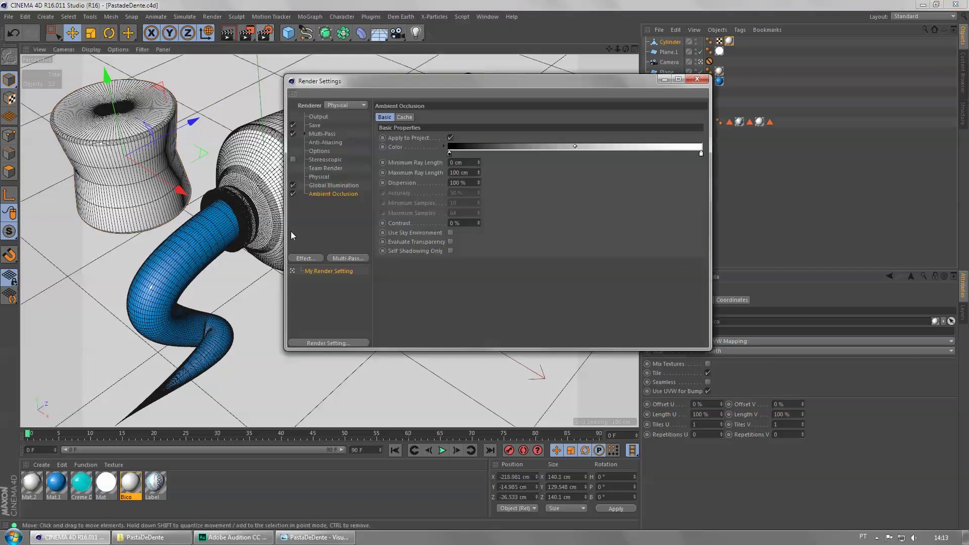
{"action": "left_click", "coordinate": [321, 135]}
{"action": "left_click", "coordinate": [350, 259]}
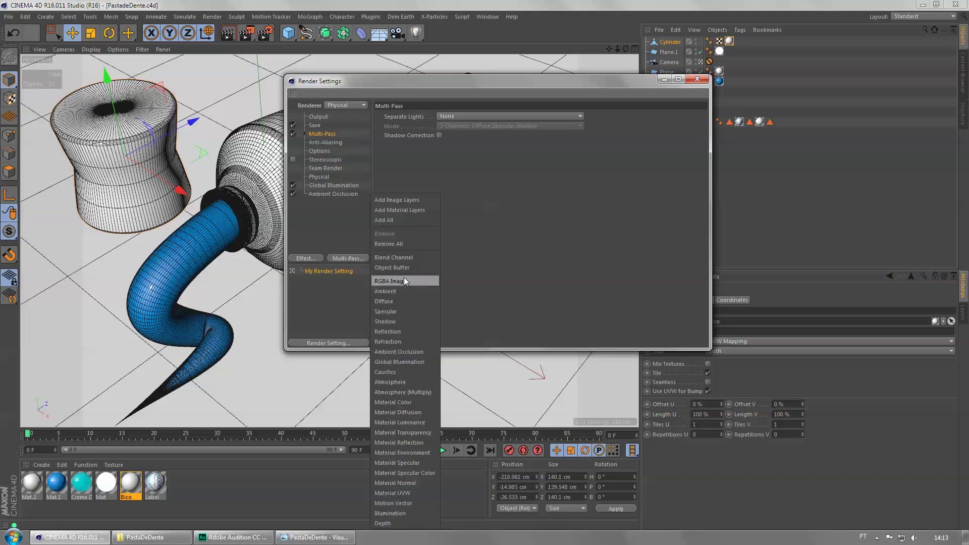
{"action": "left_click", "coordinate": [414, 352]}
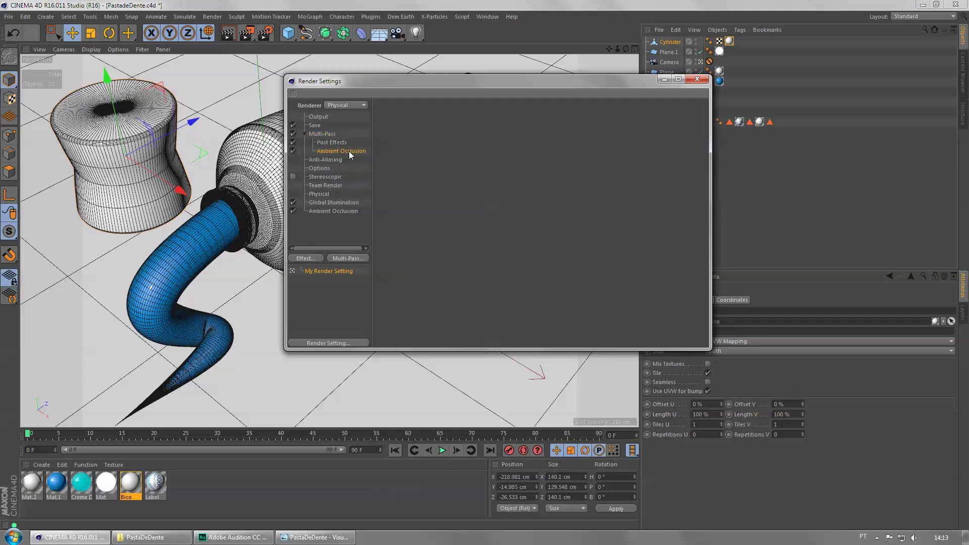
{"action": "left_click", "coordinate": [698, 79]}
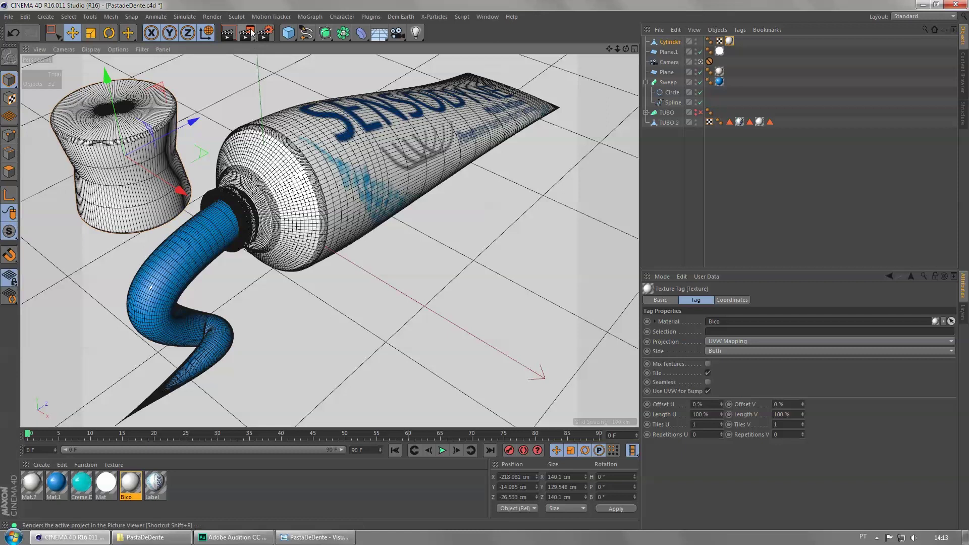
- Render the scene with the tube, paste and cap to the Picture Viewer and close the viewer
{"action": "left_click", "coordinate": [251, 32]}
{"action": "left_click", "coordinate": [306, 105]}
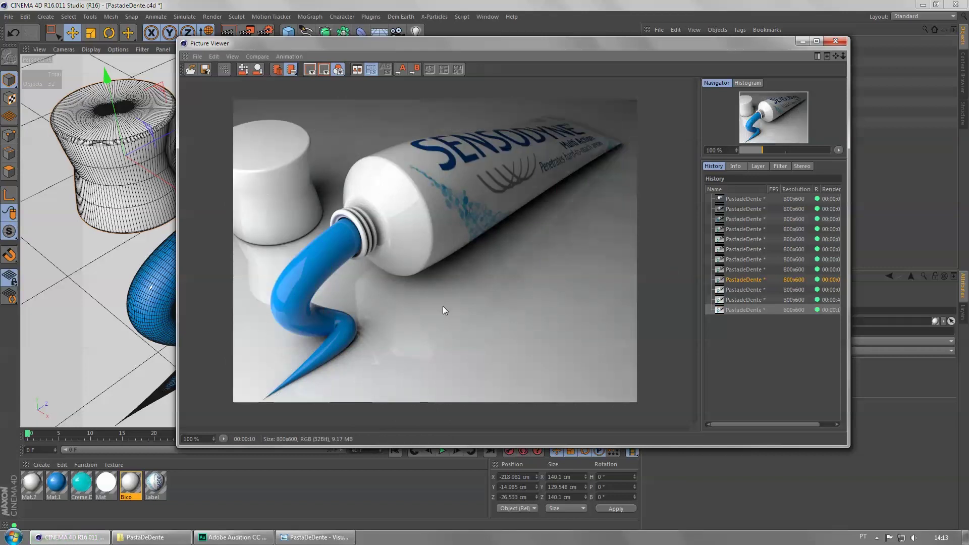
{"action": "left_click", "coordinate": [836, 41]}
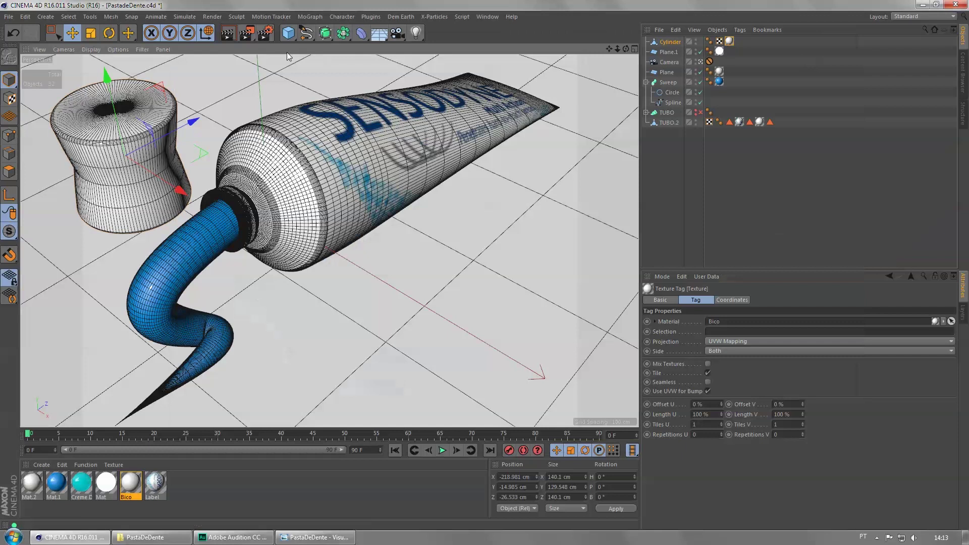
- Set the Physical renderer's sampling quality to High
{"action": "left_click", "coordinate": [265, 33]}
{"action": "left_click", "coordinate": [324, 194]}
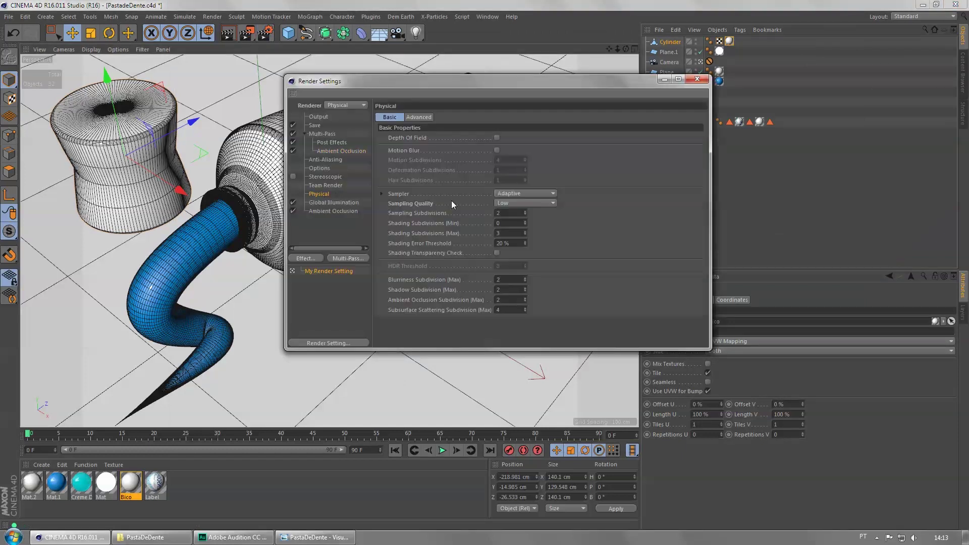
{"action": "left_click", "coordinate": [550, 205]}
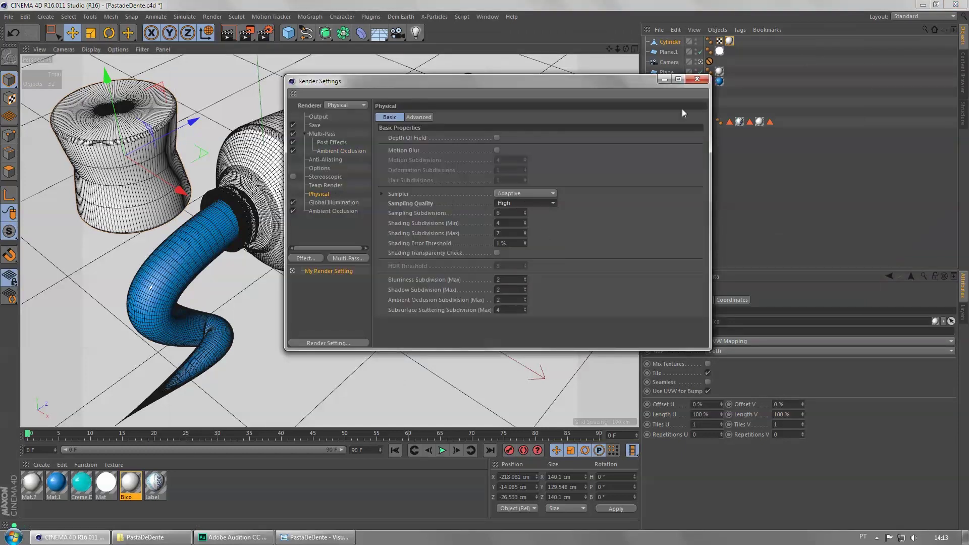
{"action": "left_click", "coordinate": [698, 79]}
- View the render's Ambient Occlusion layer as a single pass, switch back to the full image, and save the project
{"action": "left_click", "coordinate": [487, 17]}
{"action": "left_click", "coordinate": [500, 177]}
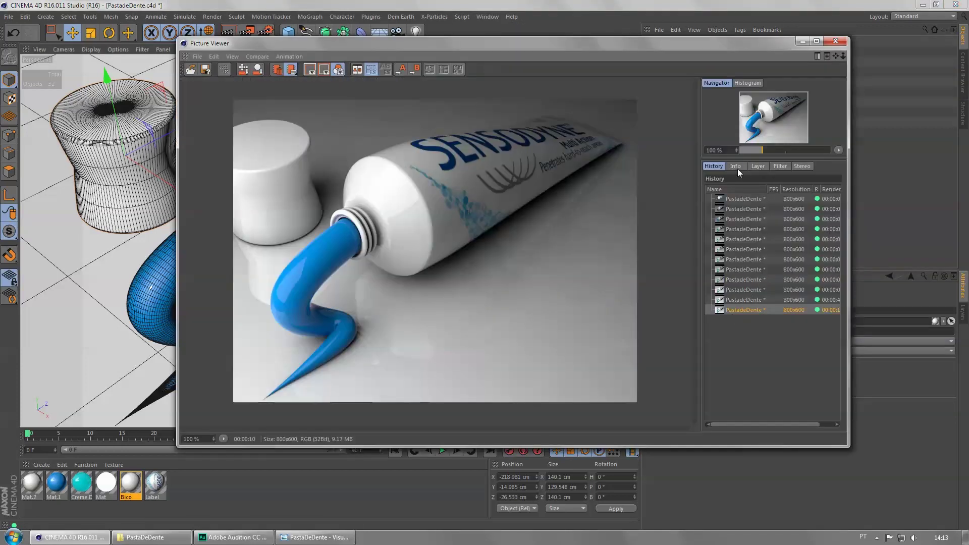
{"action": "left_click", "coordinate": [759, 166]}
{"action": "left_click", "coordinate": [750, 212]}
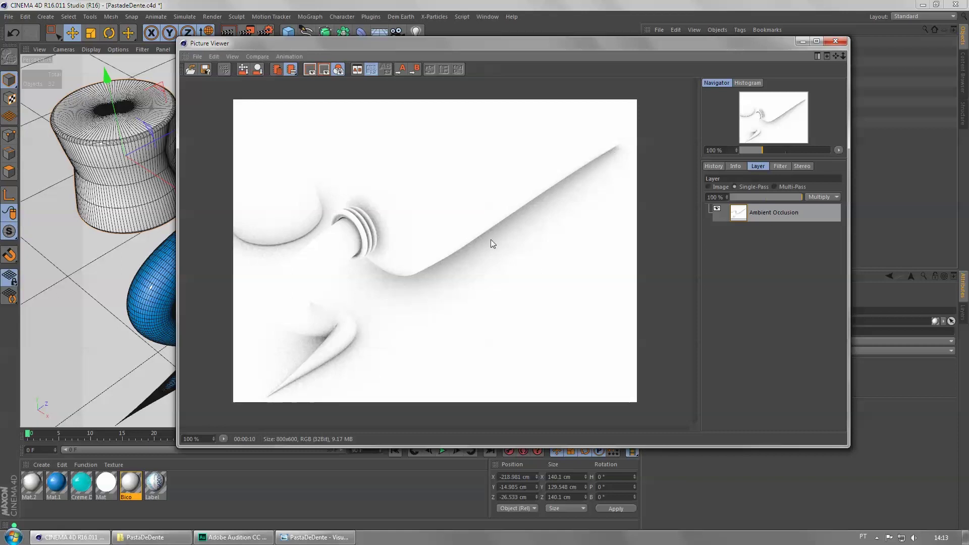
{"action": "left_click", "coordinate": [717, 188]}
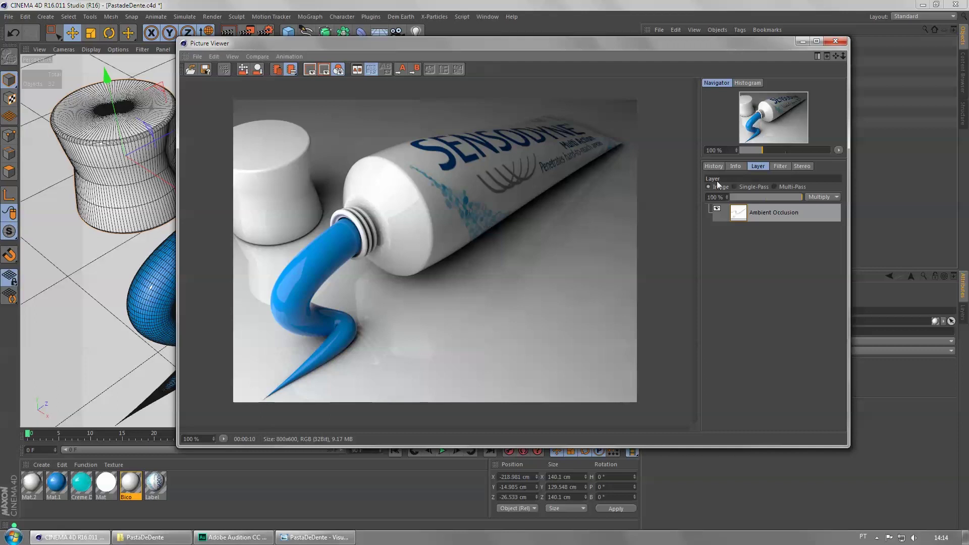
{"action": "left_click", "coordinate": [714, 167]}
{"action": "left_click", "coordinate": [835, 42]}
{"action": "key", "text": "ctrl+s"}
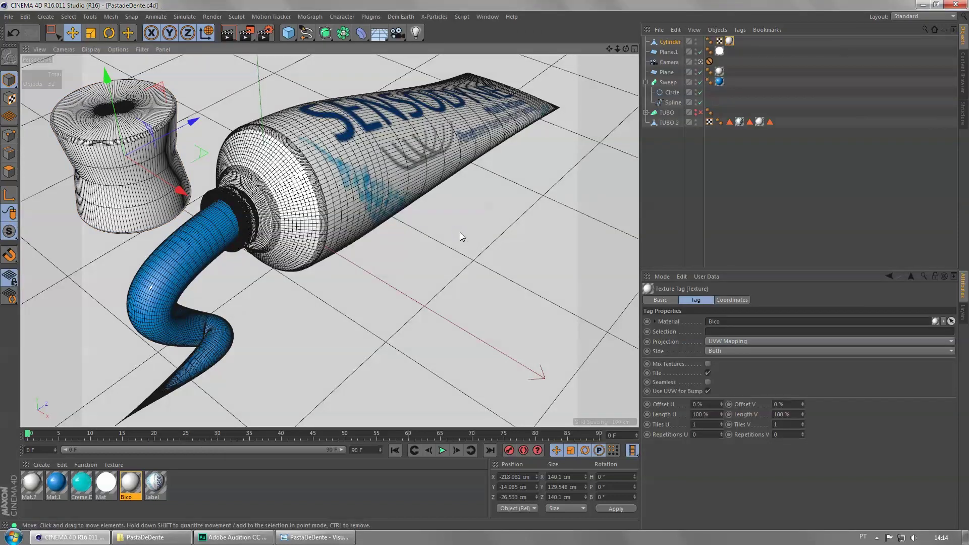